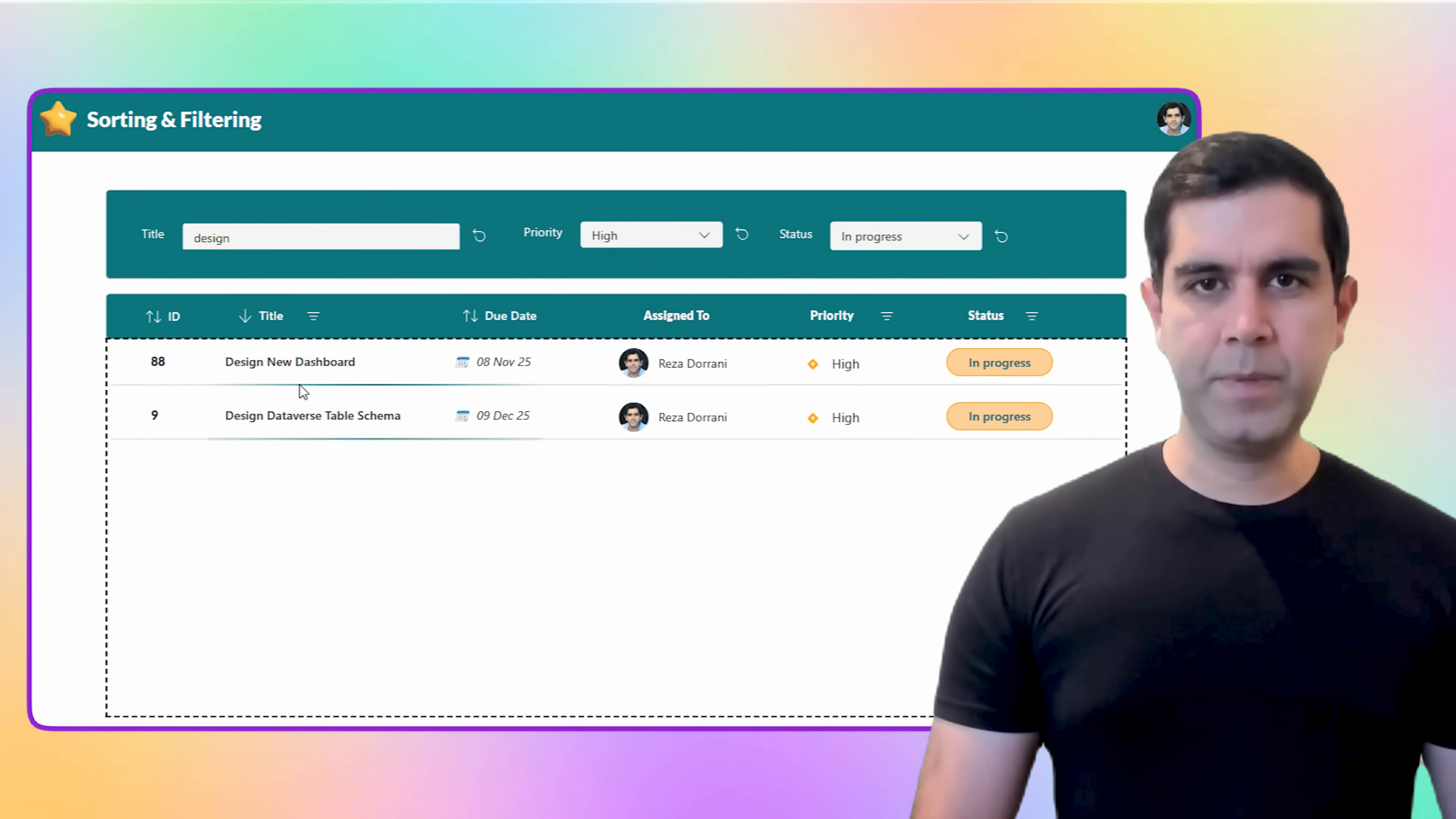
Step: Clear the Title search text and reset the Priority and Status filters in the running app
{"action": "left_click", "coordinate": [314, 321]}
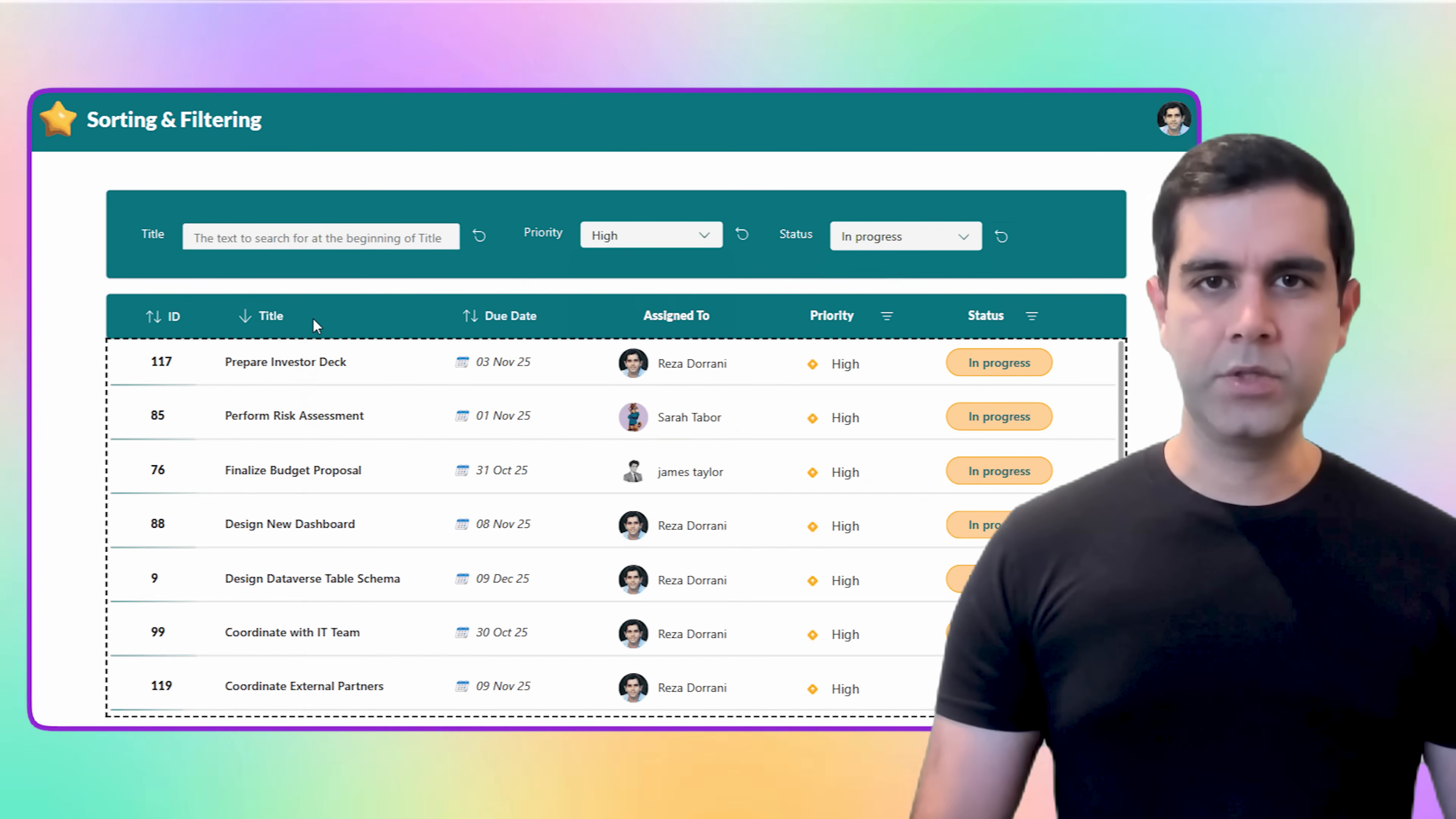
{"action": "left_click", "coordinate": [741, 236]}
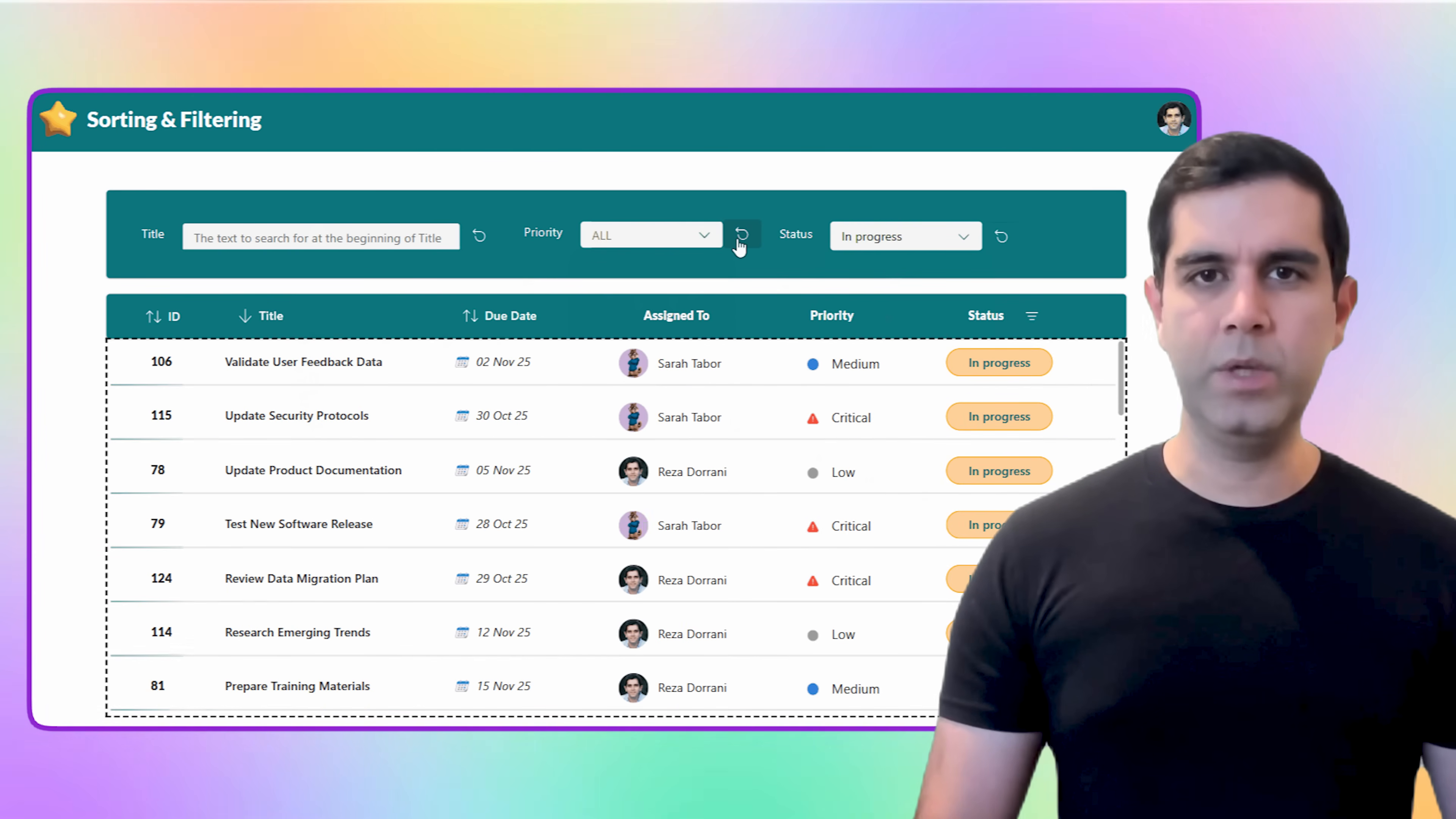
{"action": "left_click", "coordinate": [1001, 237]}
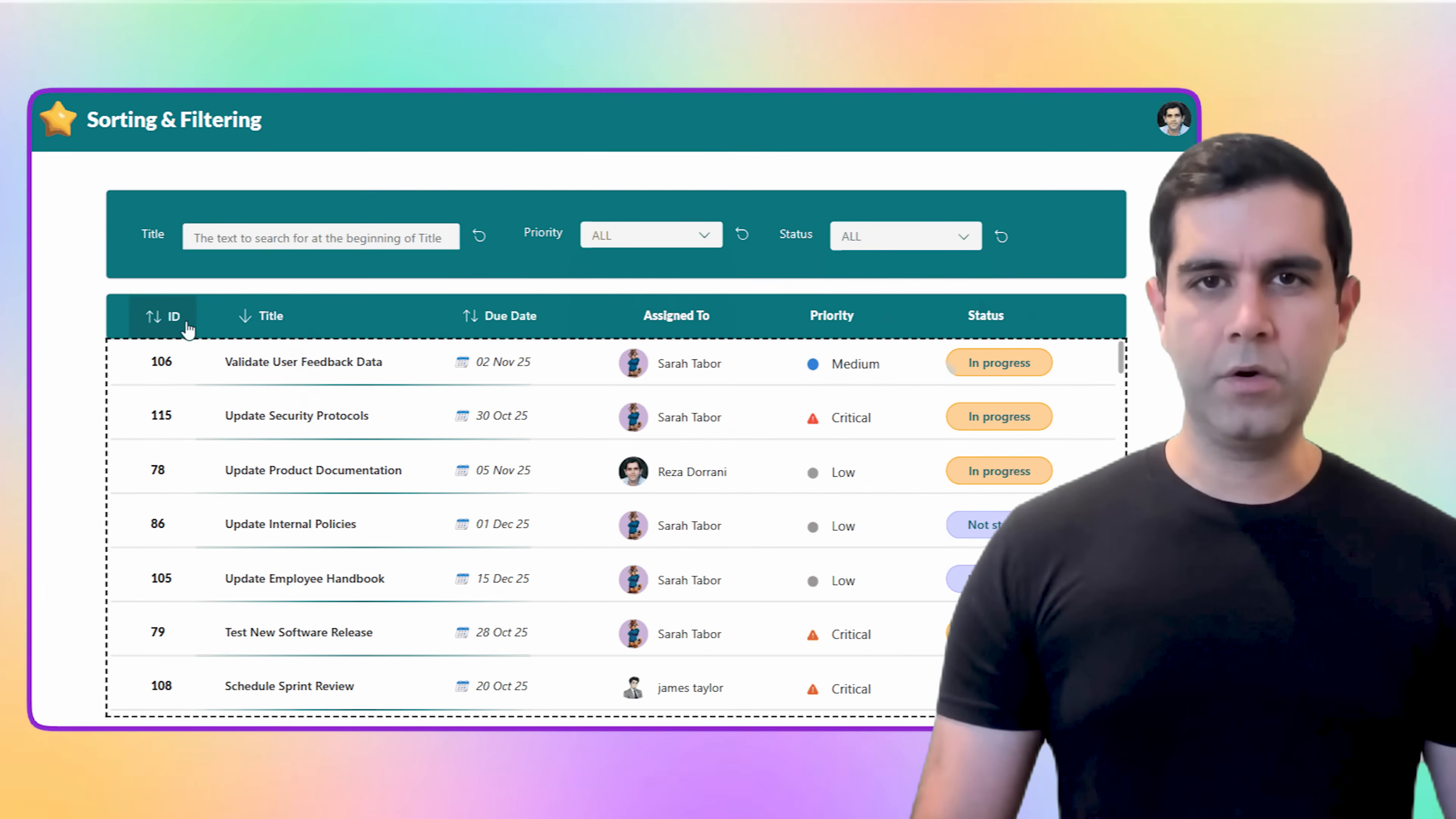
Step: Sort the task list by ID and then by Due Date
{"action": "left_click", "coordinate": [164, 316]}
{"action": "left_click", "coordinate": [498, 316]}
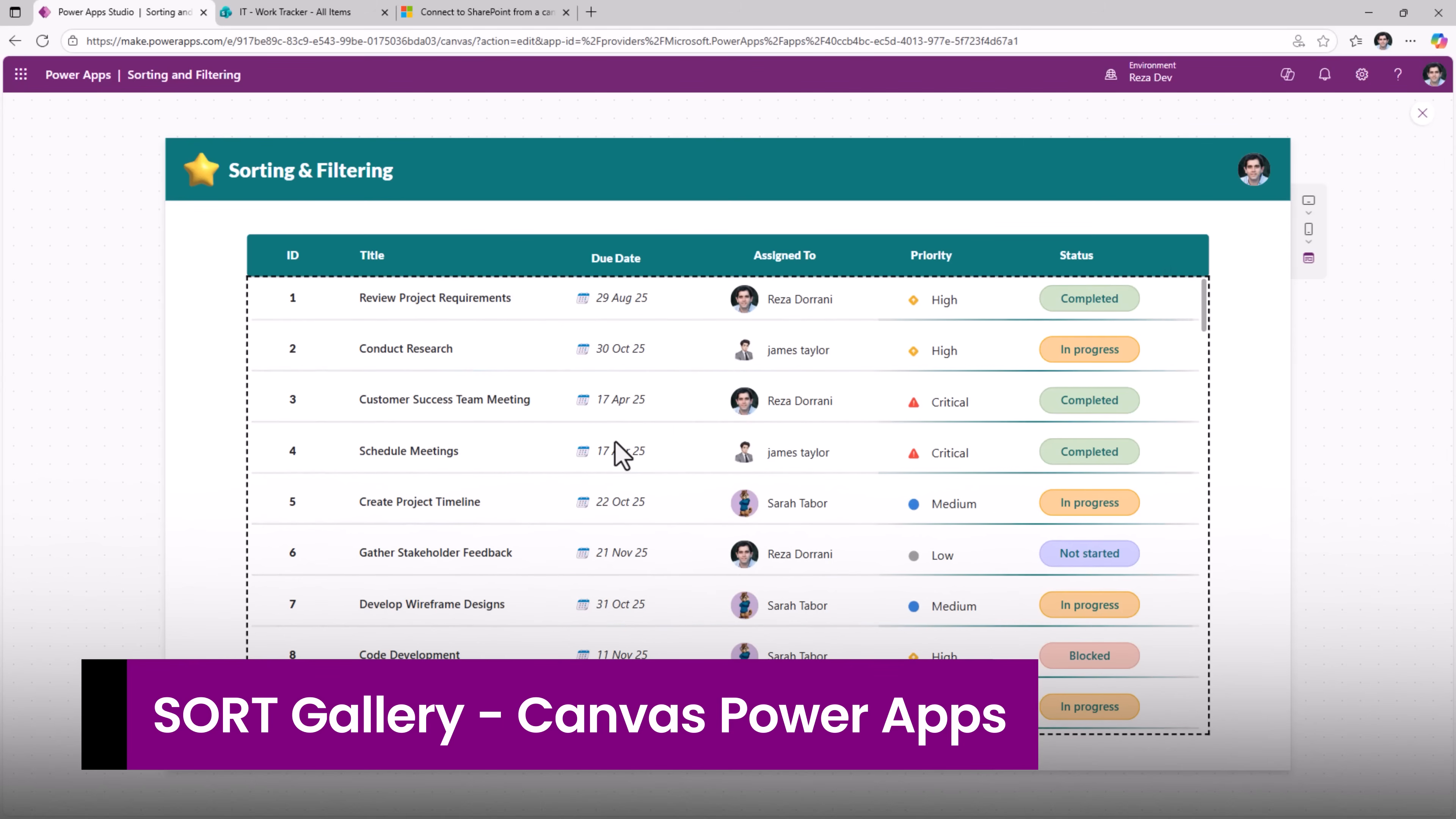
Step: Set the gallery's Items formula to Sort('Work Tracker',ID,SortOrder.Descending), checking the app's data sources along the way
{"action": "key", "text": "ctrl+Tab"}
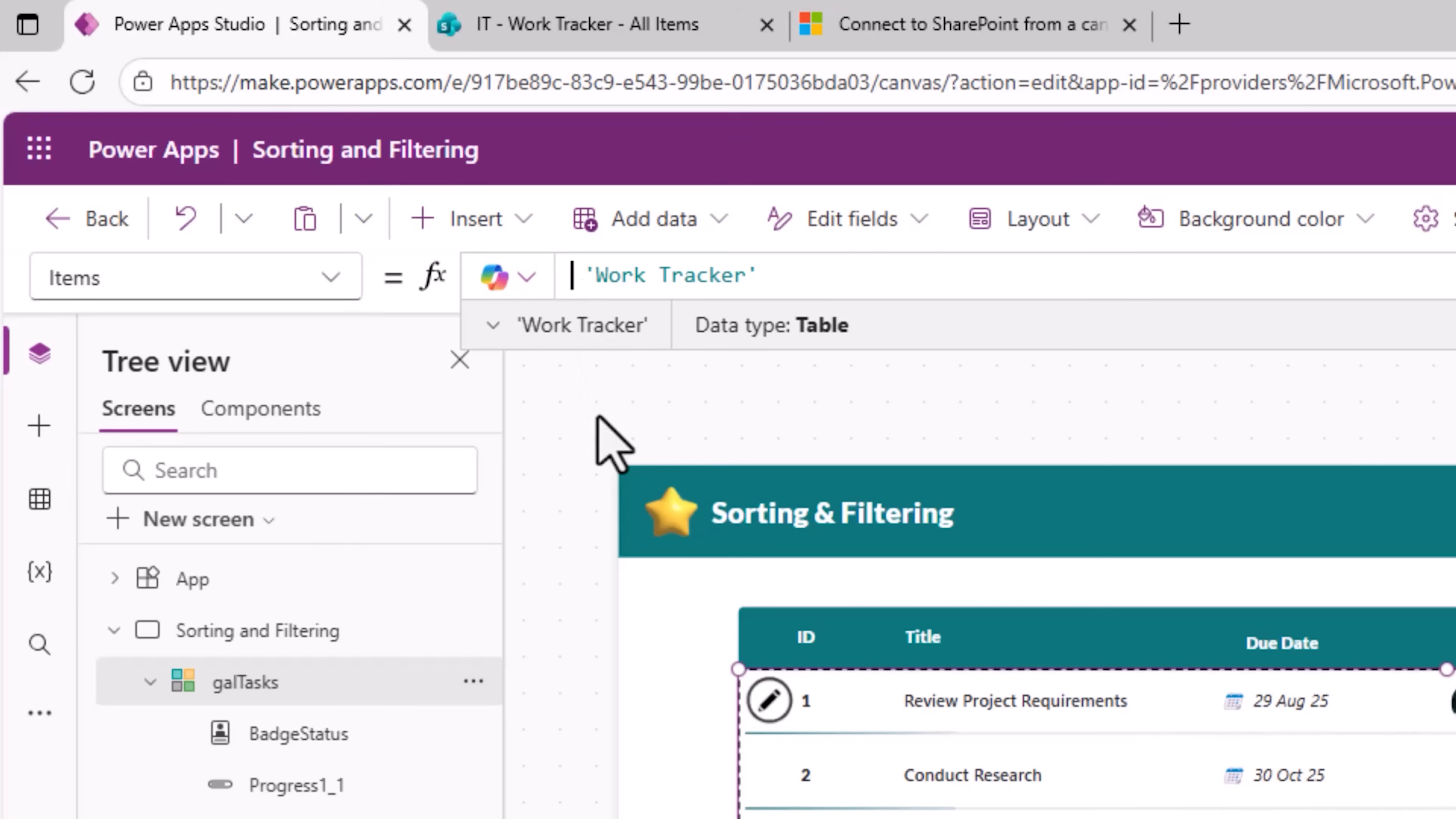
{"action": "type", "text": "Sort("}
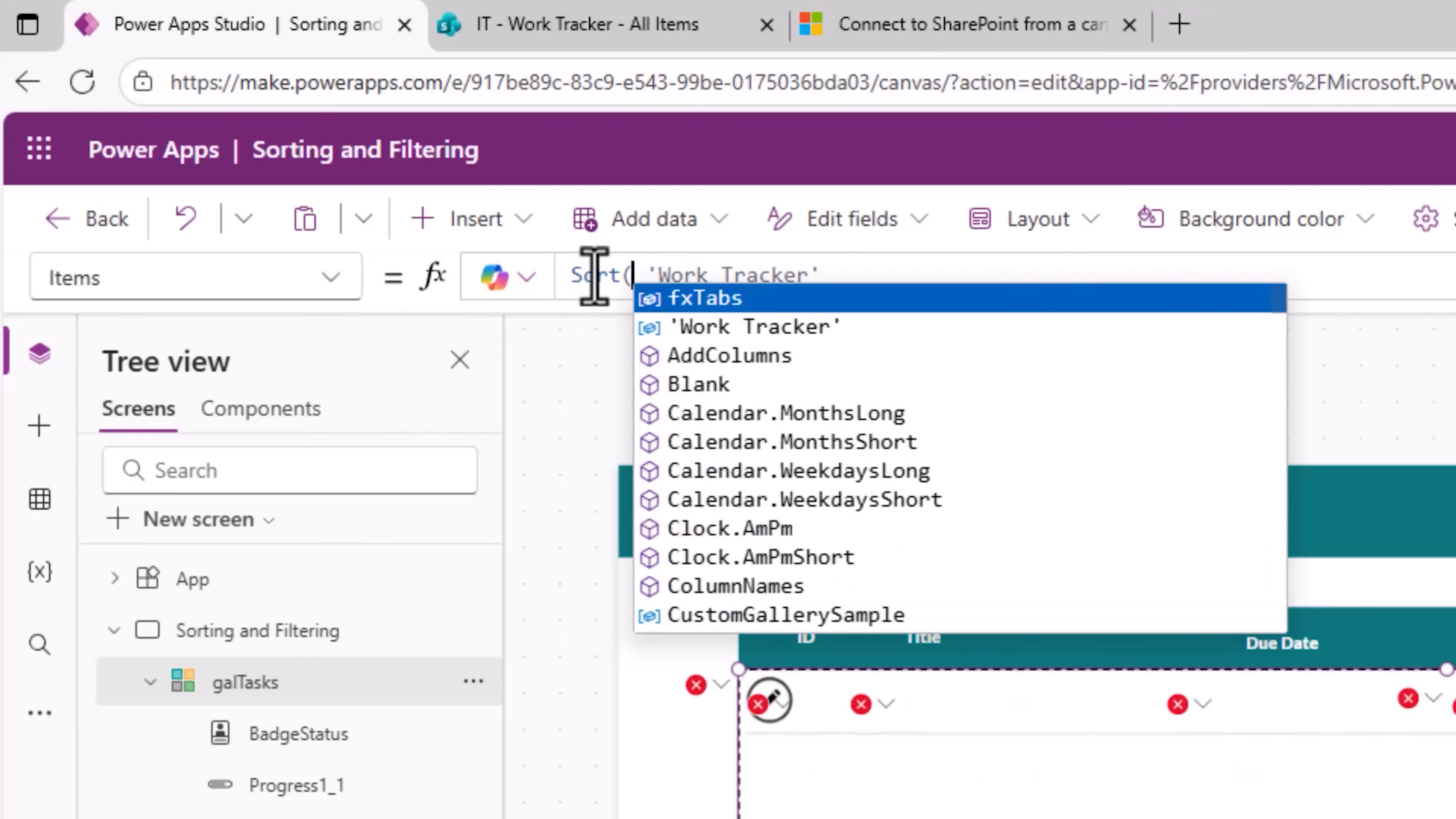
{"action": "key", "text": "Delete"}
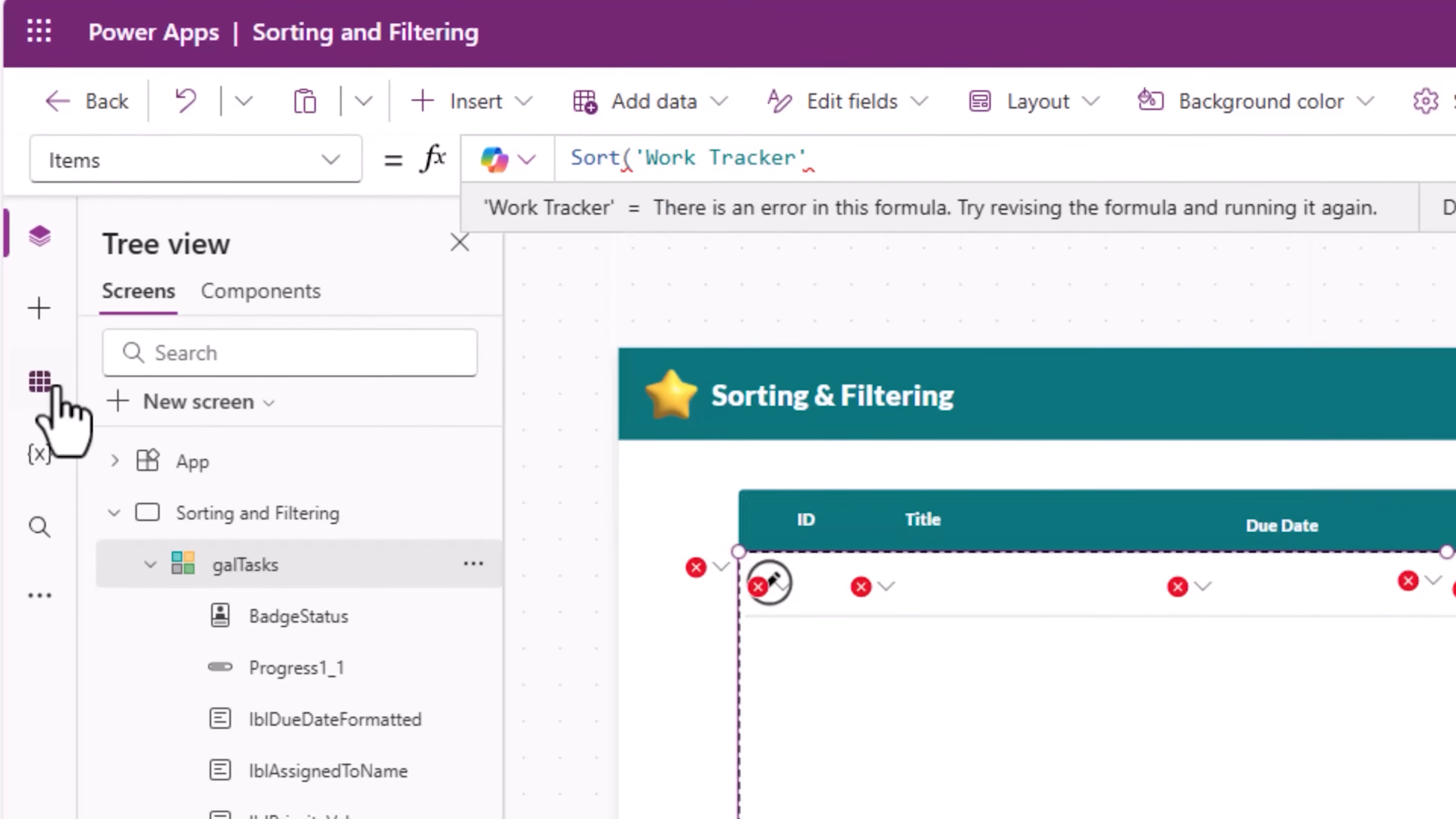
{"action": "left_click", "coordinate": [43, 500]}
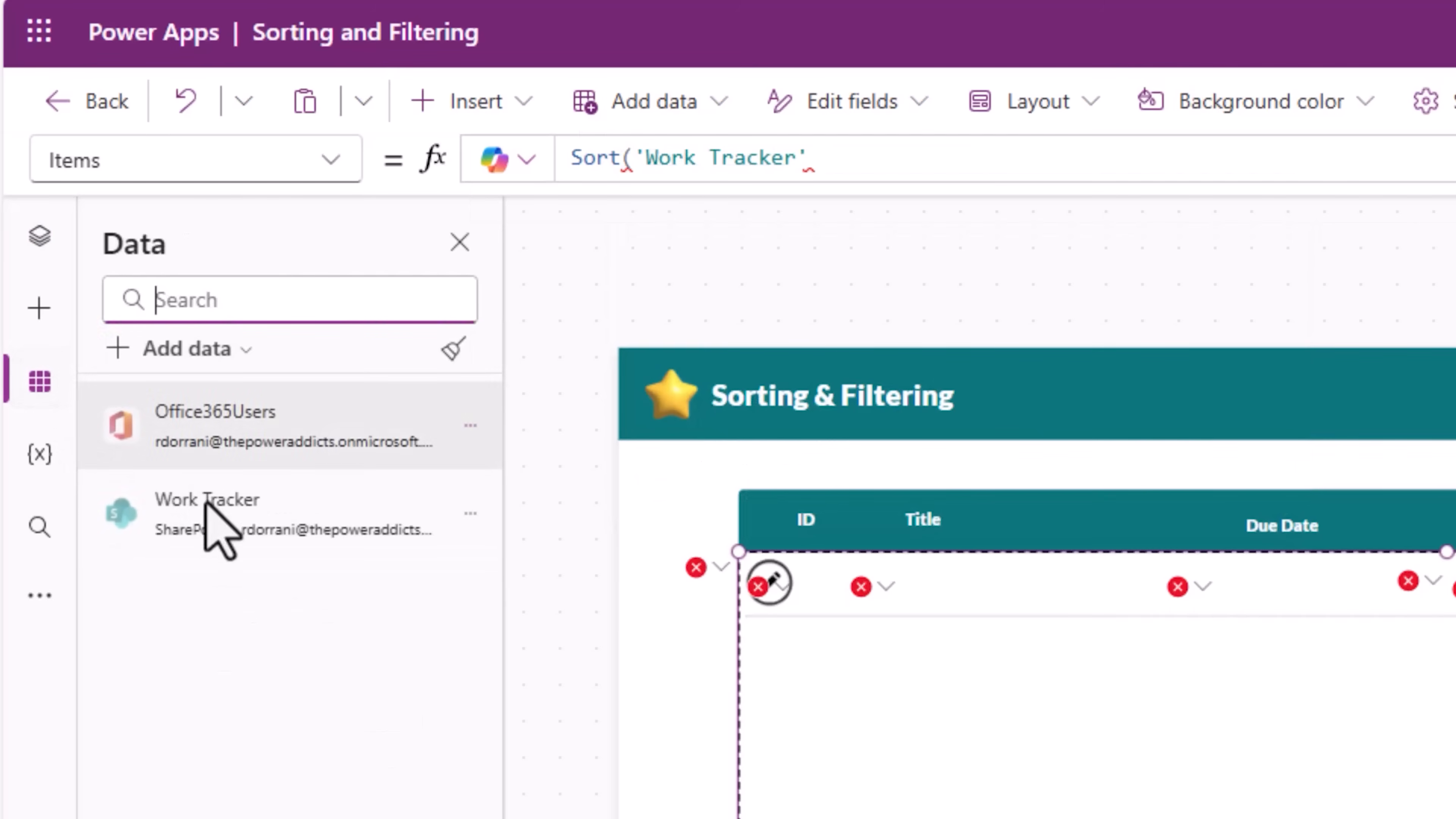
{"action": "mouse_move", "coordinate": [238, 677]}
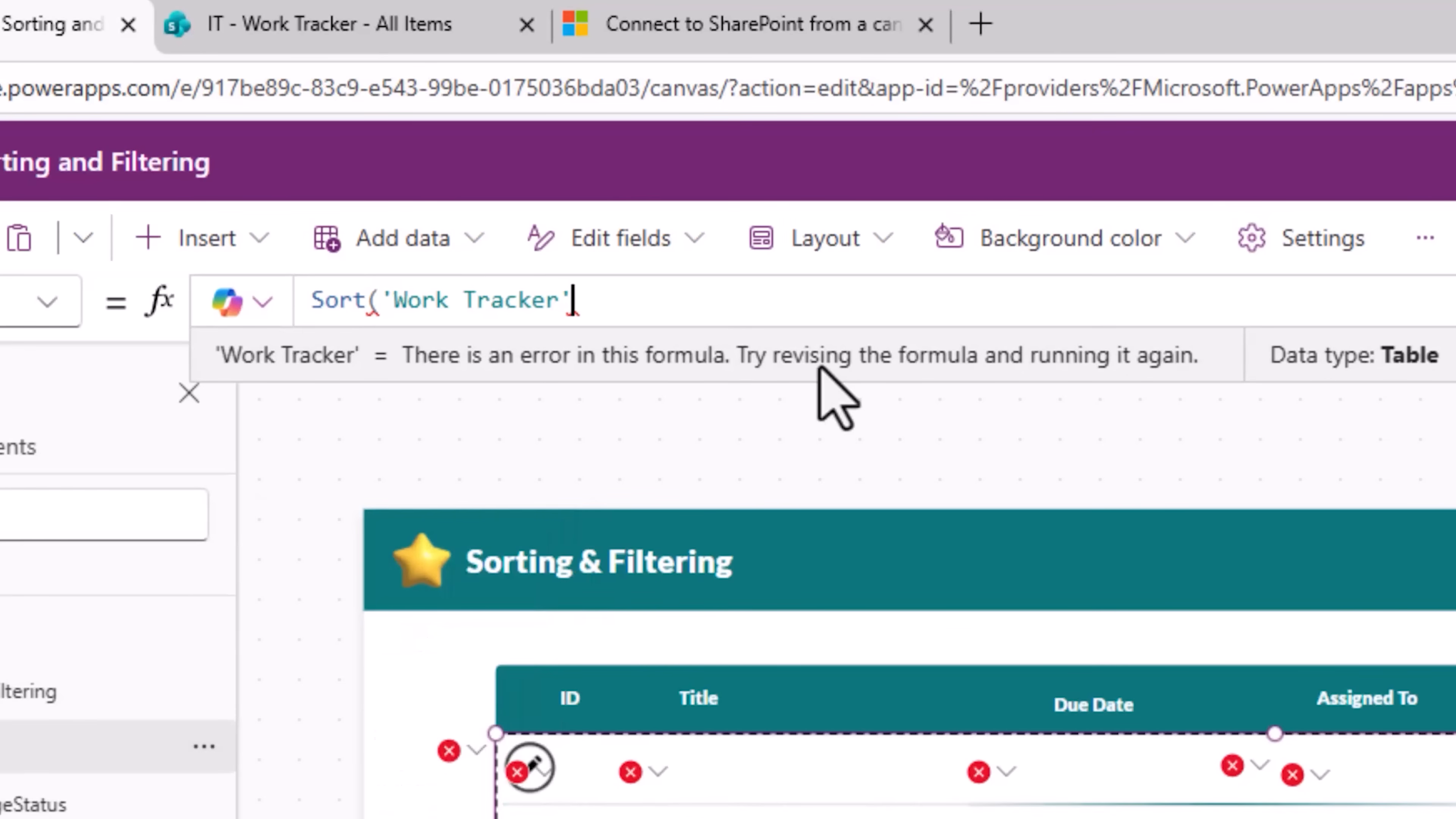
{"action": "type", "text": ","}
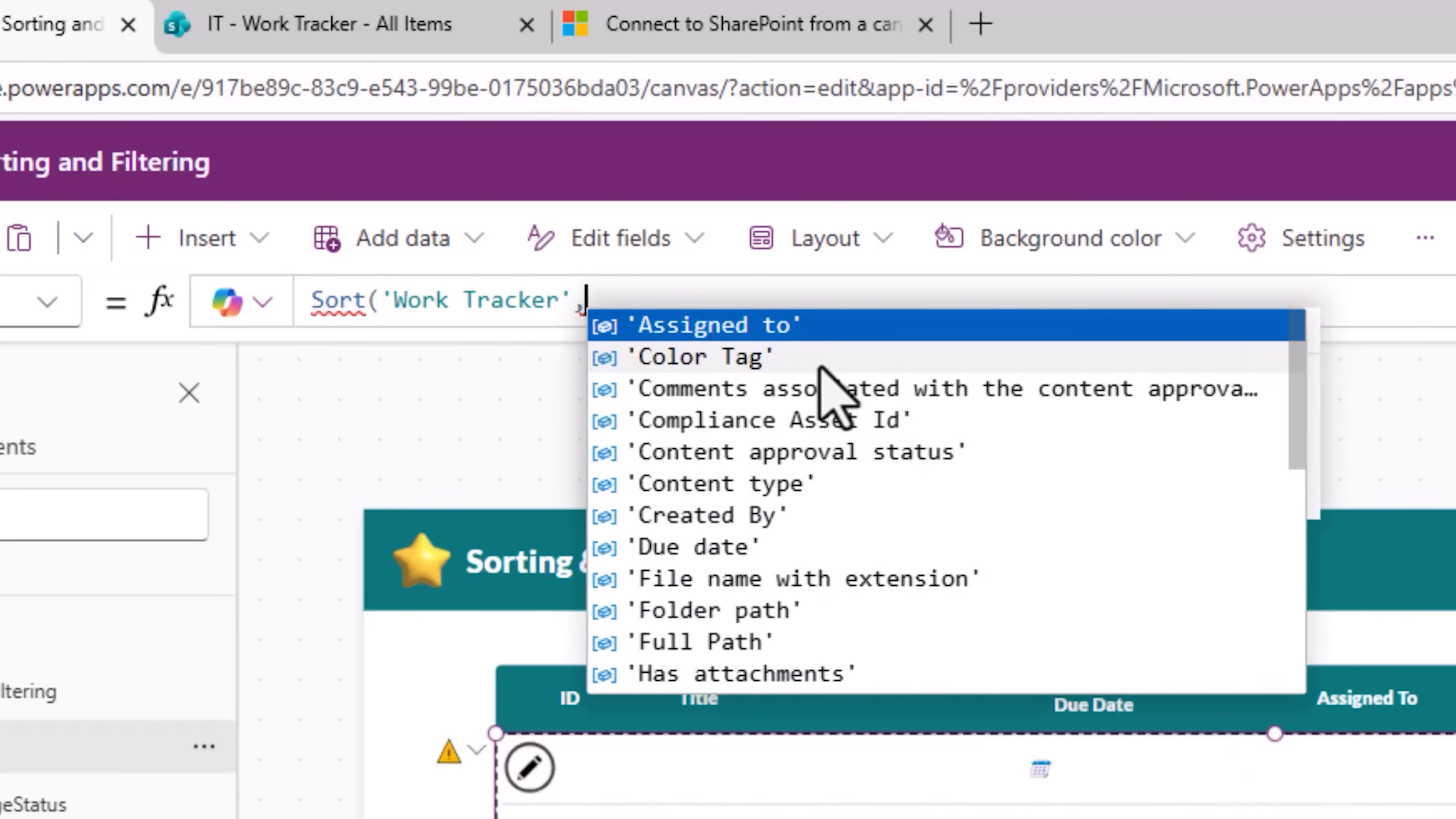
{"action": "type", "text": "id"}
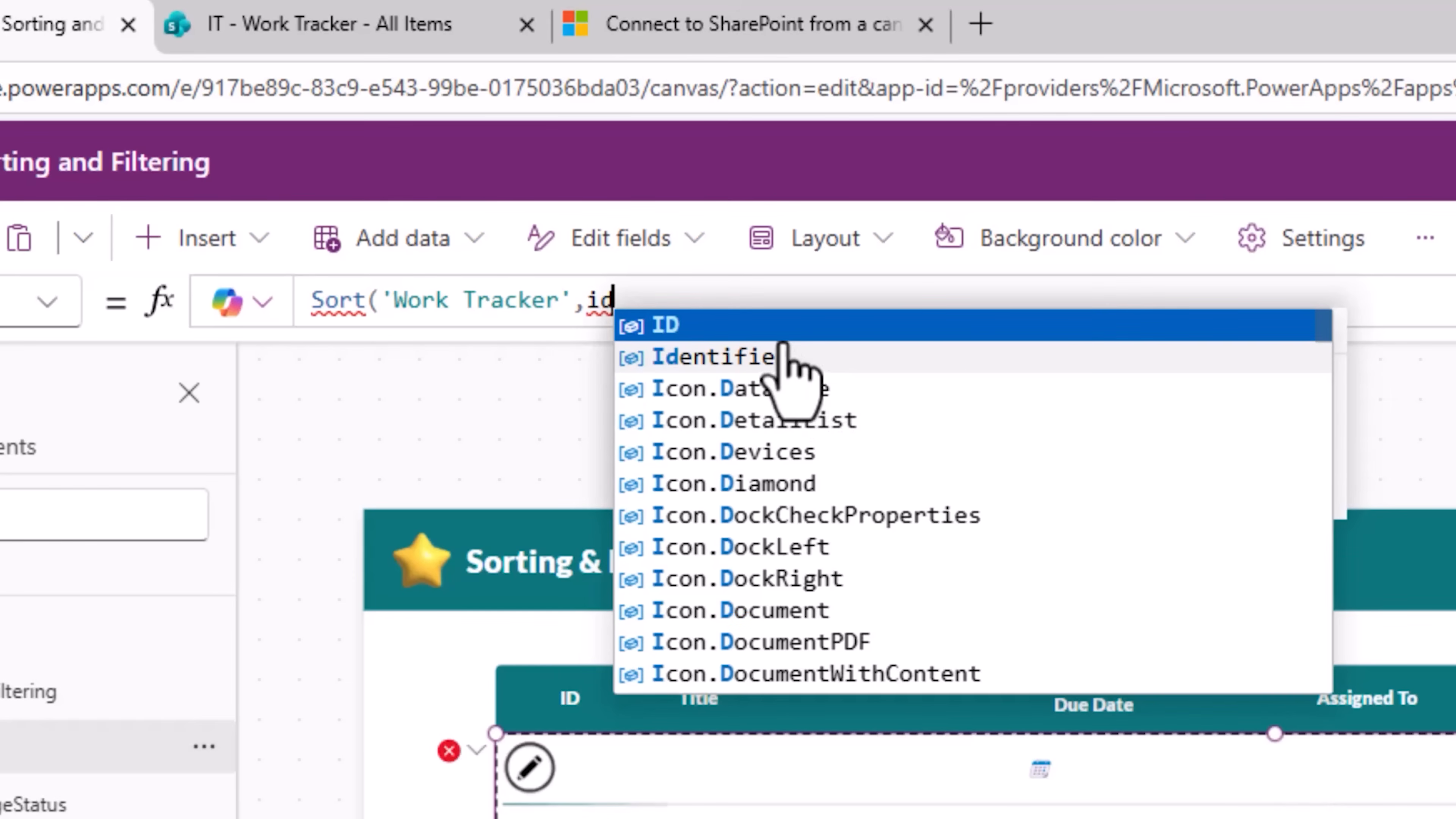
{"action": "left_click", "coordinate": [771, 326]}
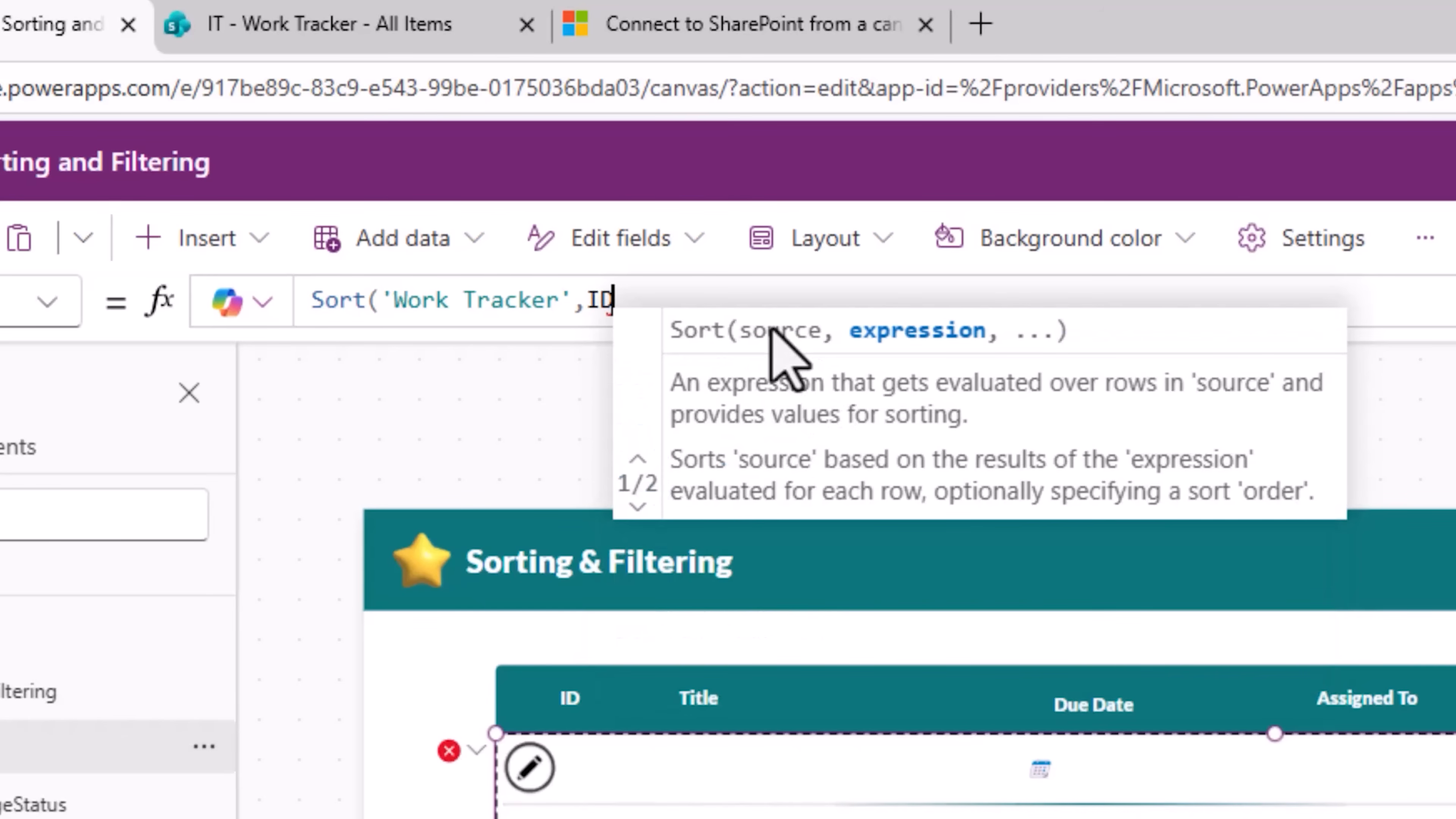
{"action": "type", "text": ")"}
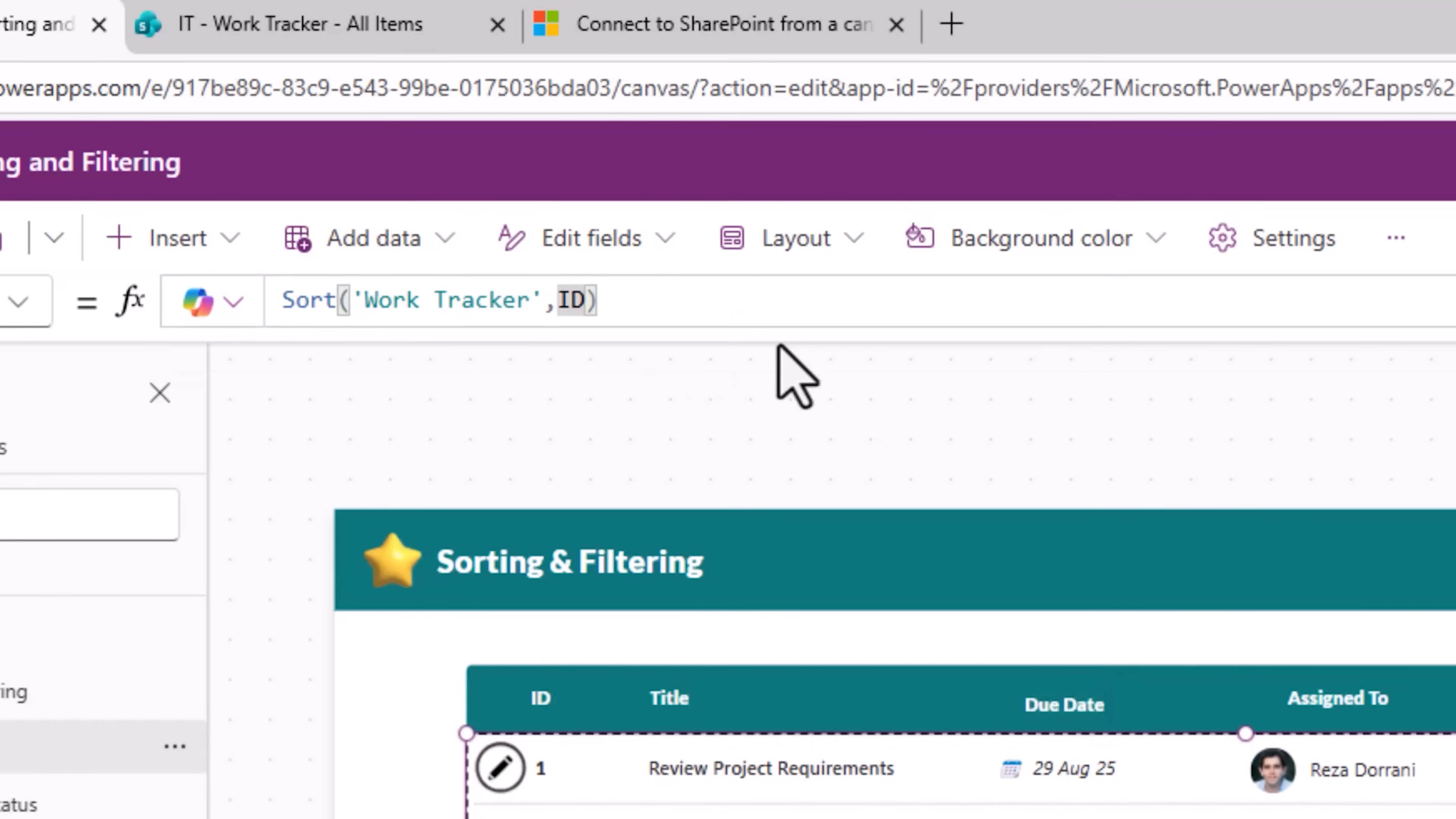
{"action": "type", "text": ","}
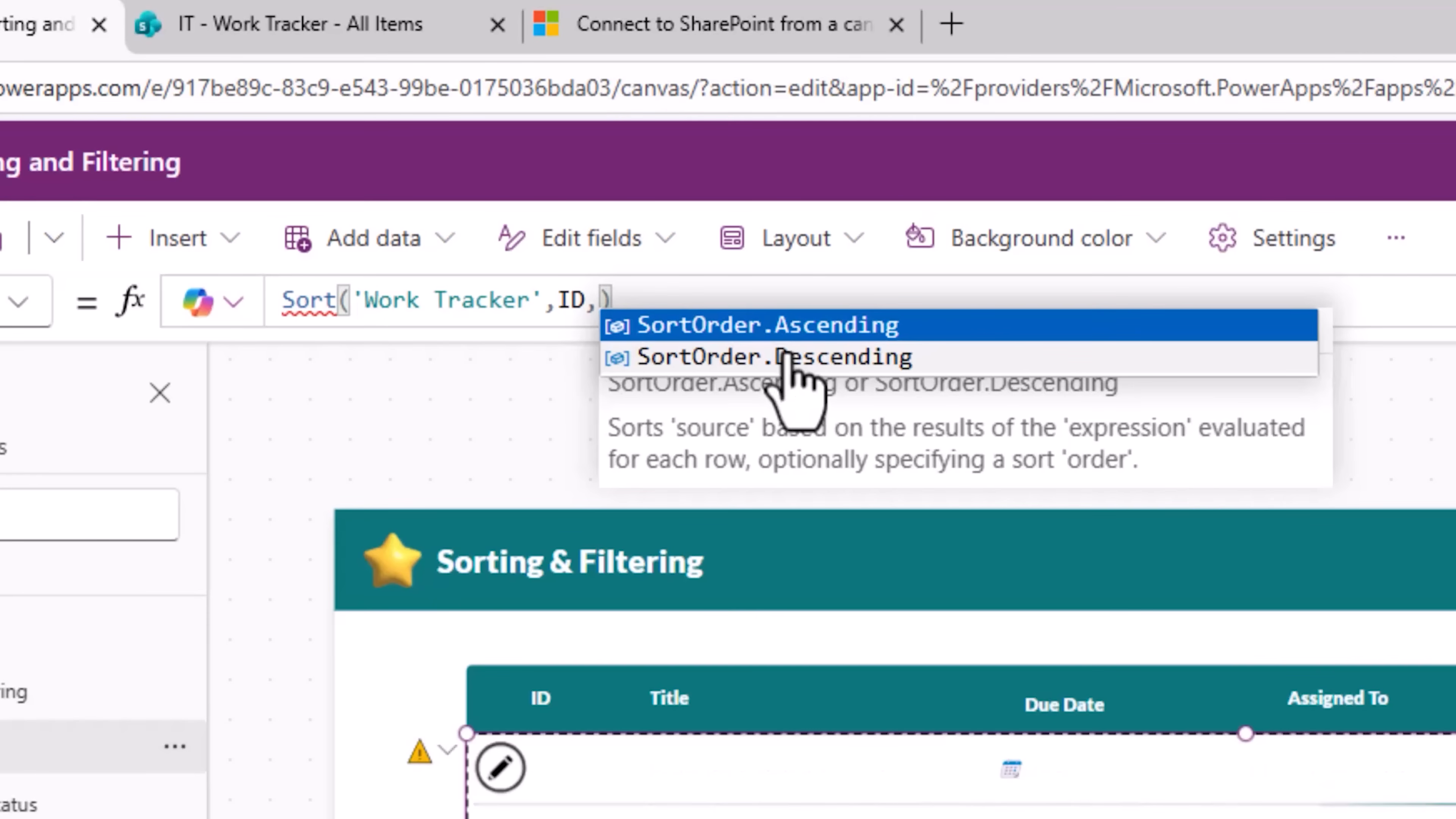
{"action": "left_click", "coordinate": [796, 358]}
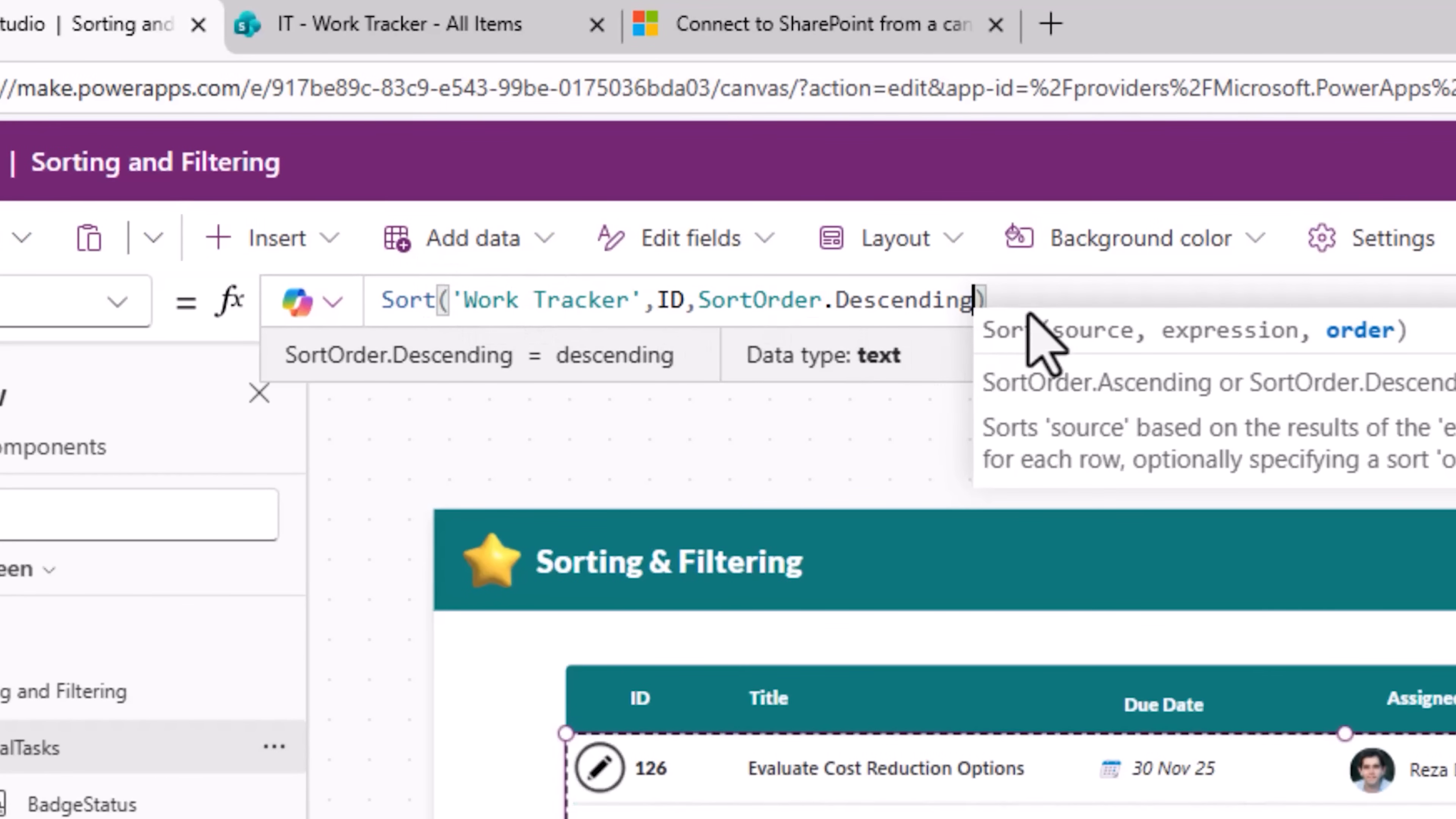
Step: Replace the gallery's Items formula with Sort('Work Tracker','Due date')
{"action": "left_click_drag", "start_coordinate": [998, 300], "coordinate": [265, 300]}
{"action": "type", "text": "Sort("}
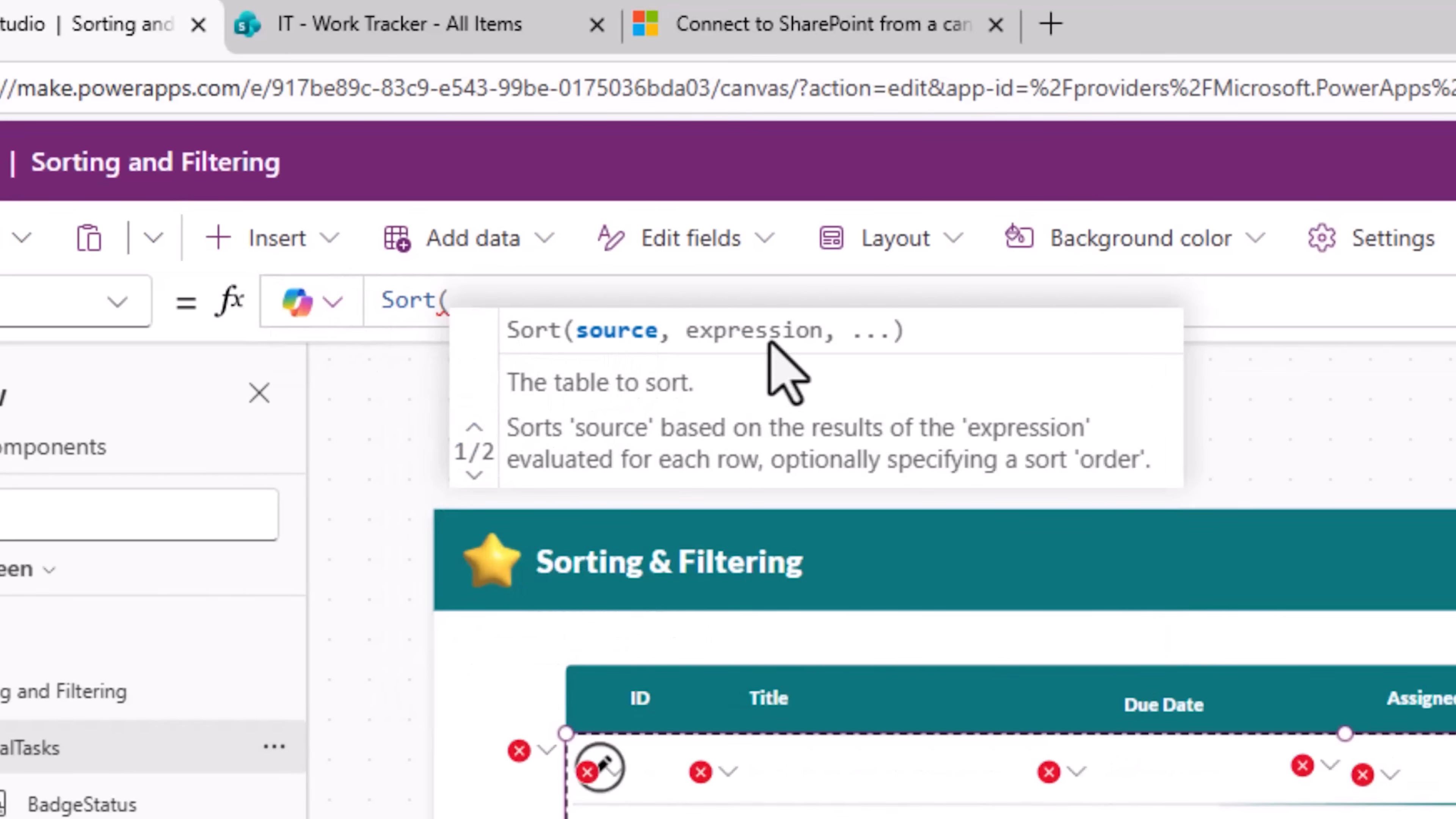
{"action": "left_click", "coordinate": [474, 475]}
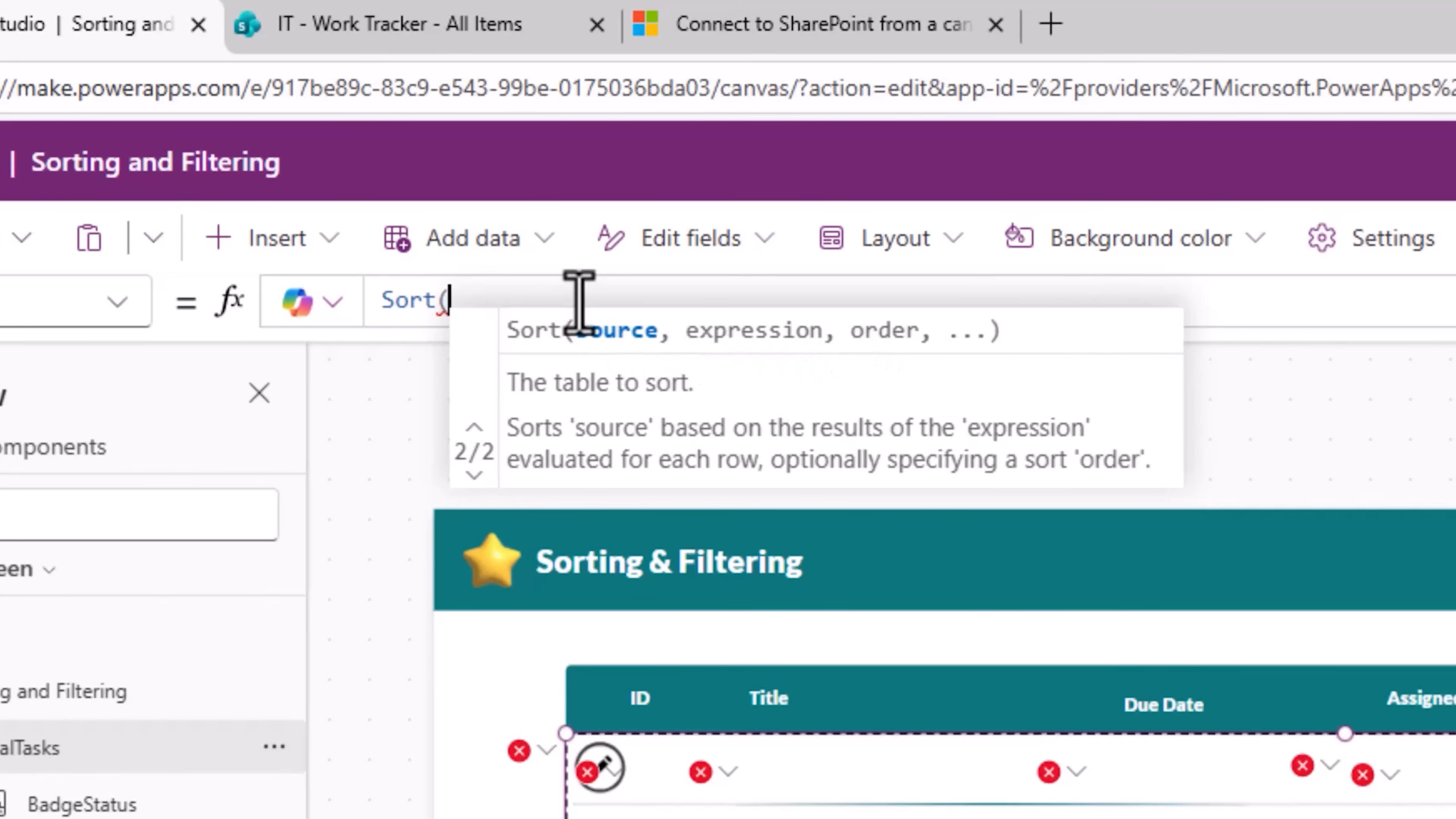
{"action": "type", "text": "work"}
{"action": "key", "text": "Tab"}
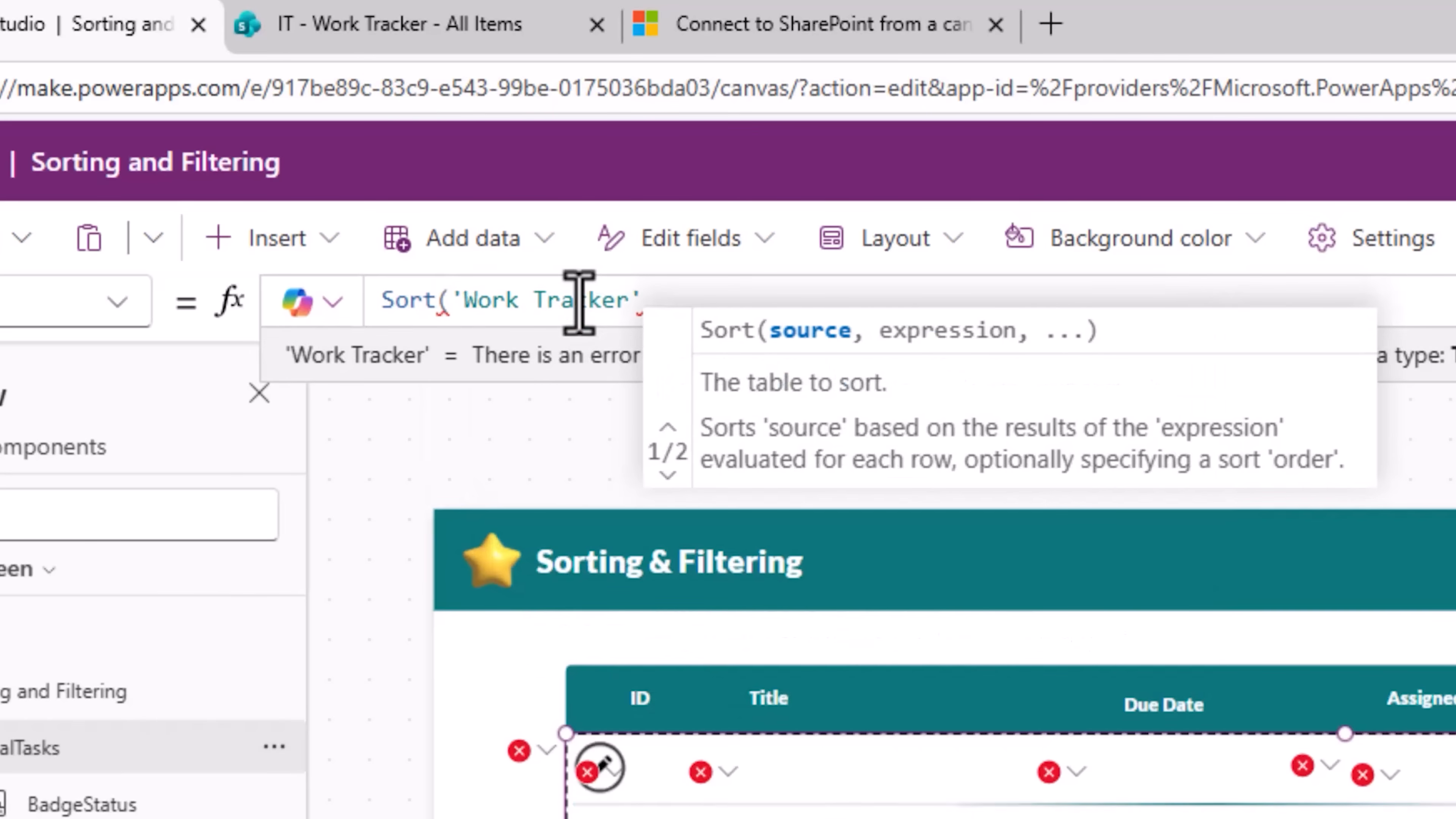
{"action": "type", "text": ",due"}
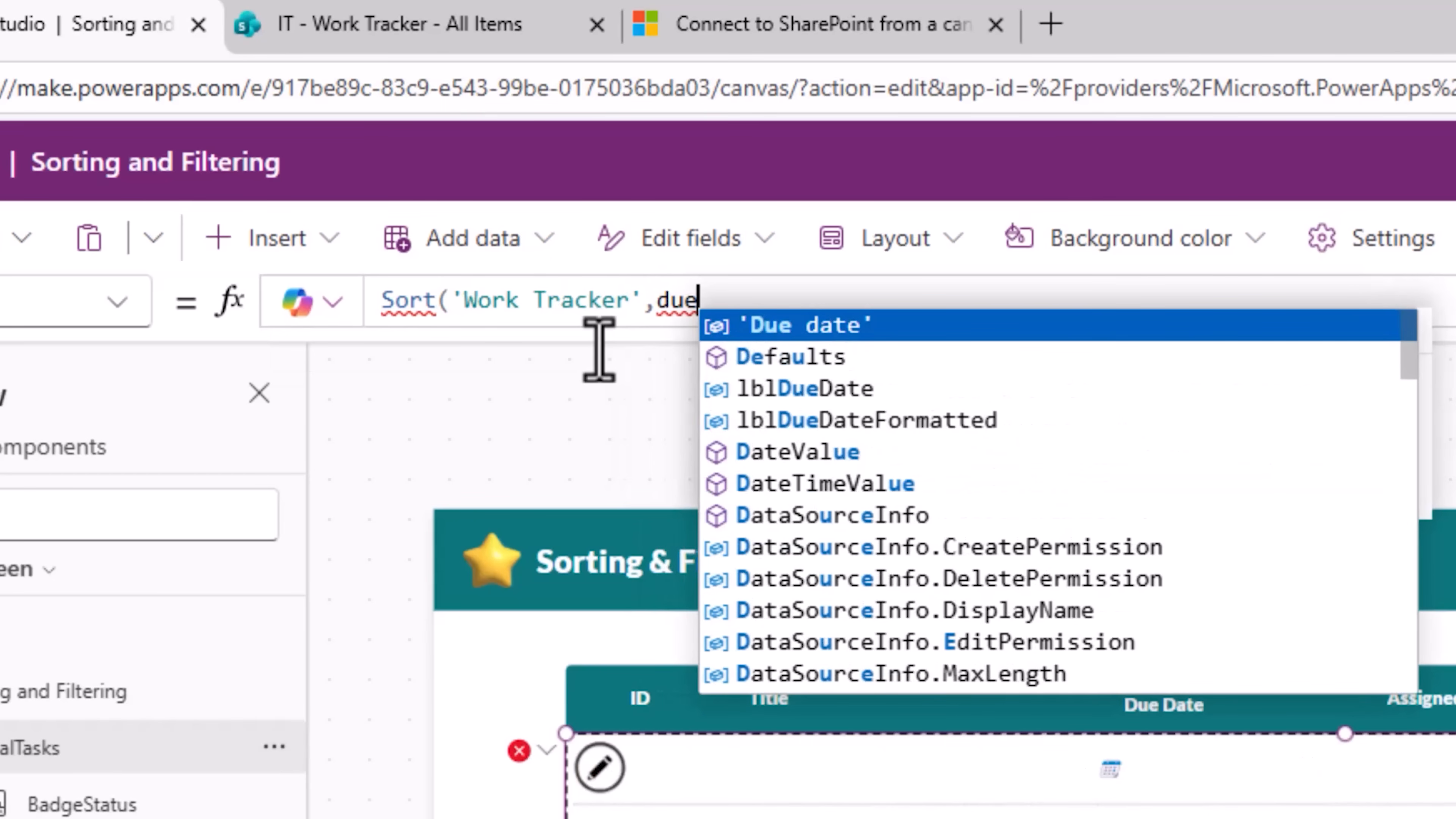
{"action": "key", "text": "Tab"}
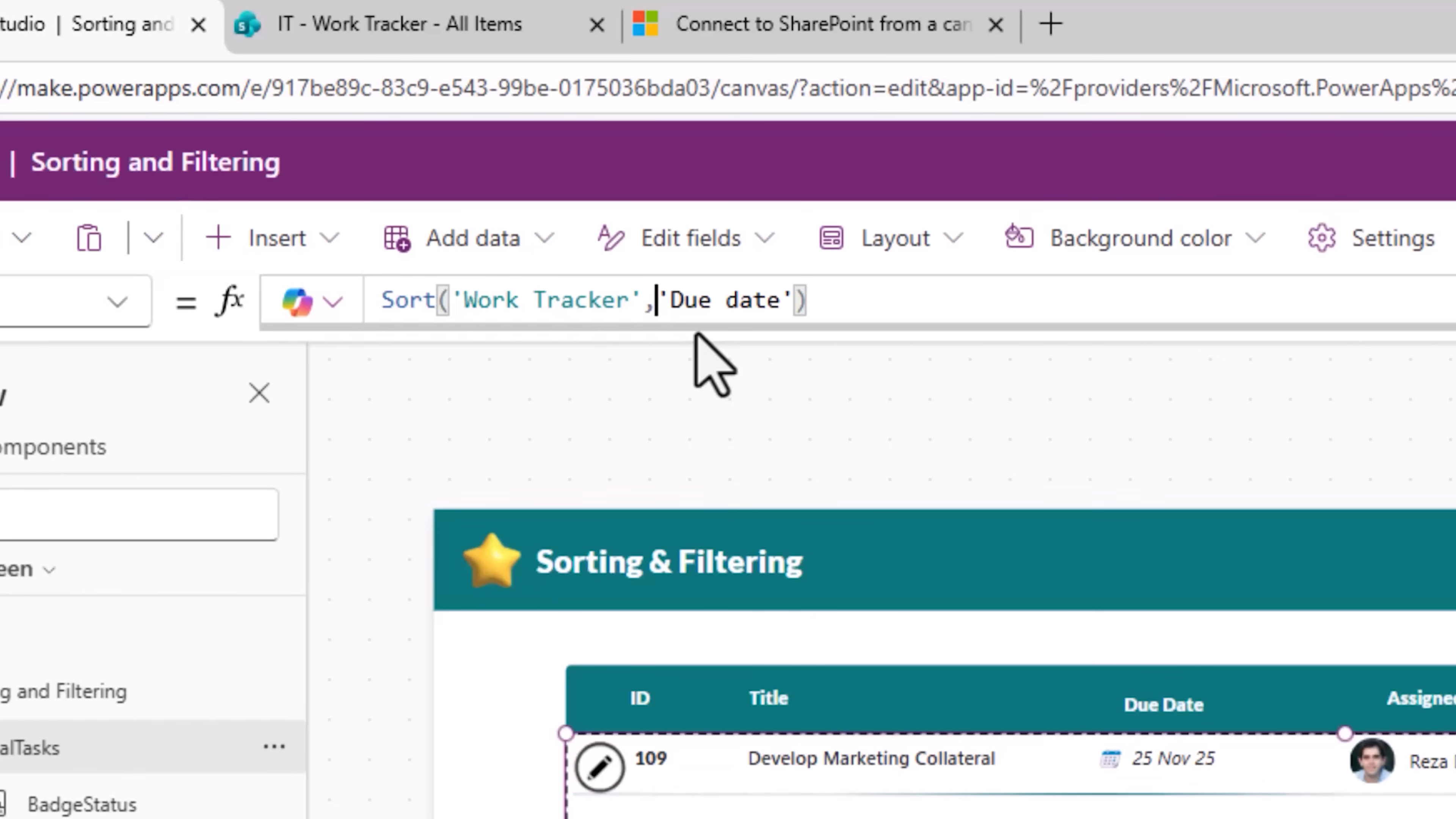
Step: Open the app settings and set the Data row limit to 2000
{"action": "left_click", "coordinate": [1327, 253]}
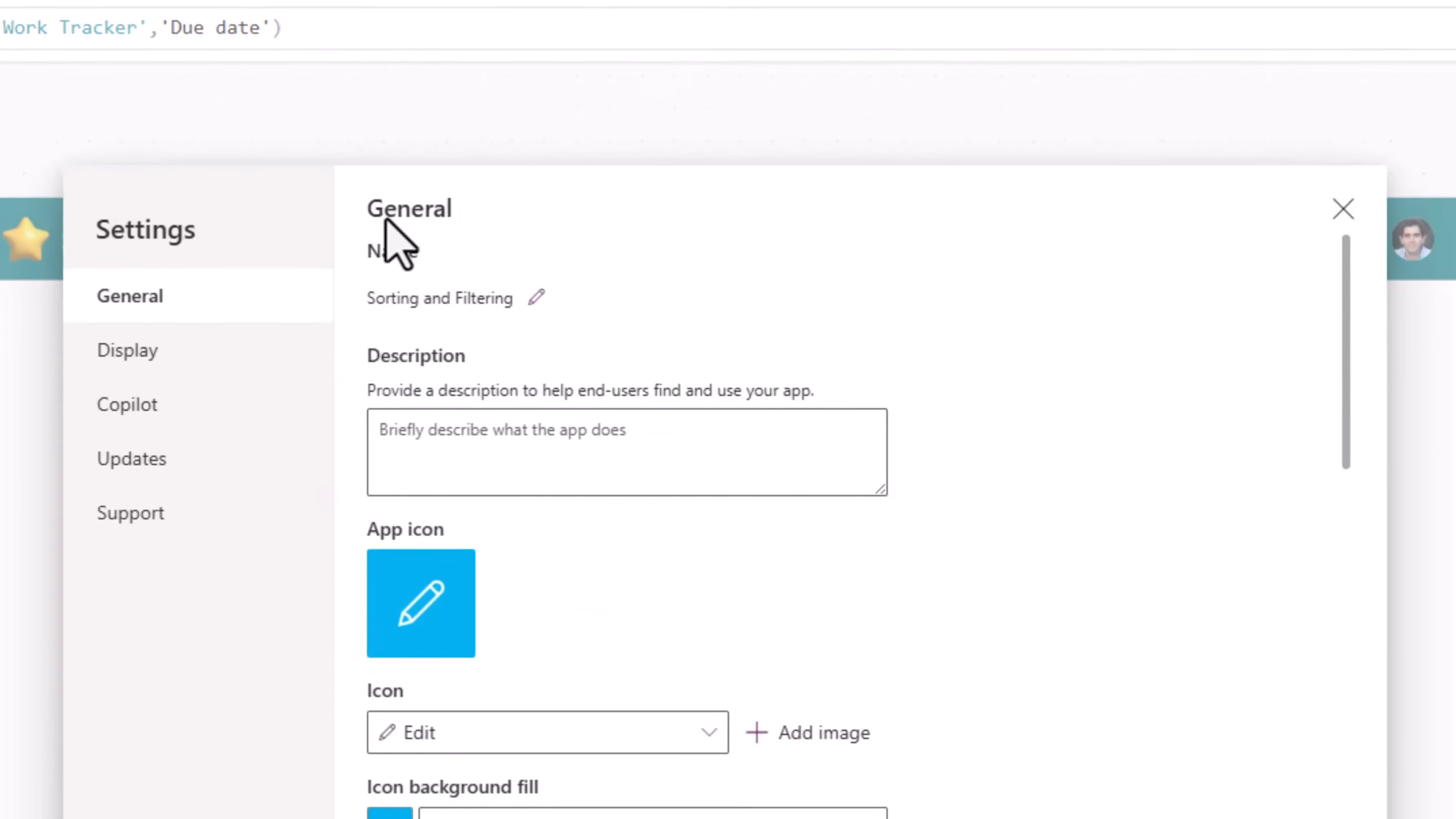
{"action": "scroll", "coordinate": [619, 692], "scroll_direction": "down", "scroll_amount": 10}
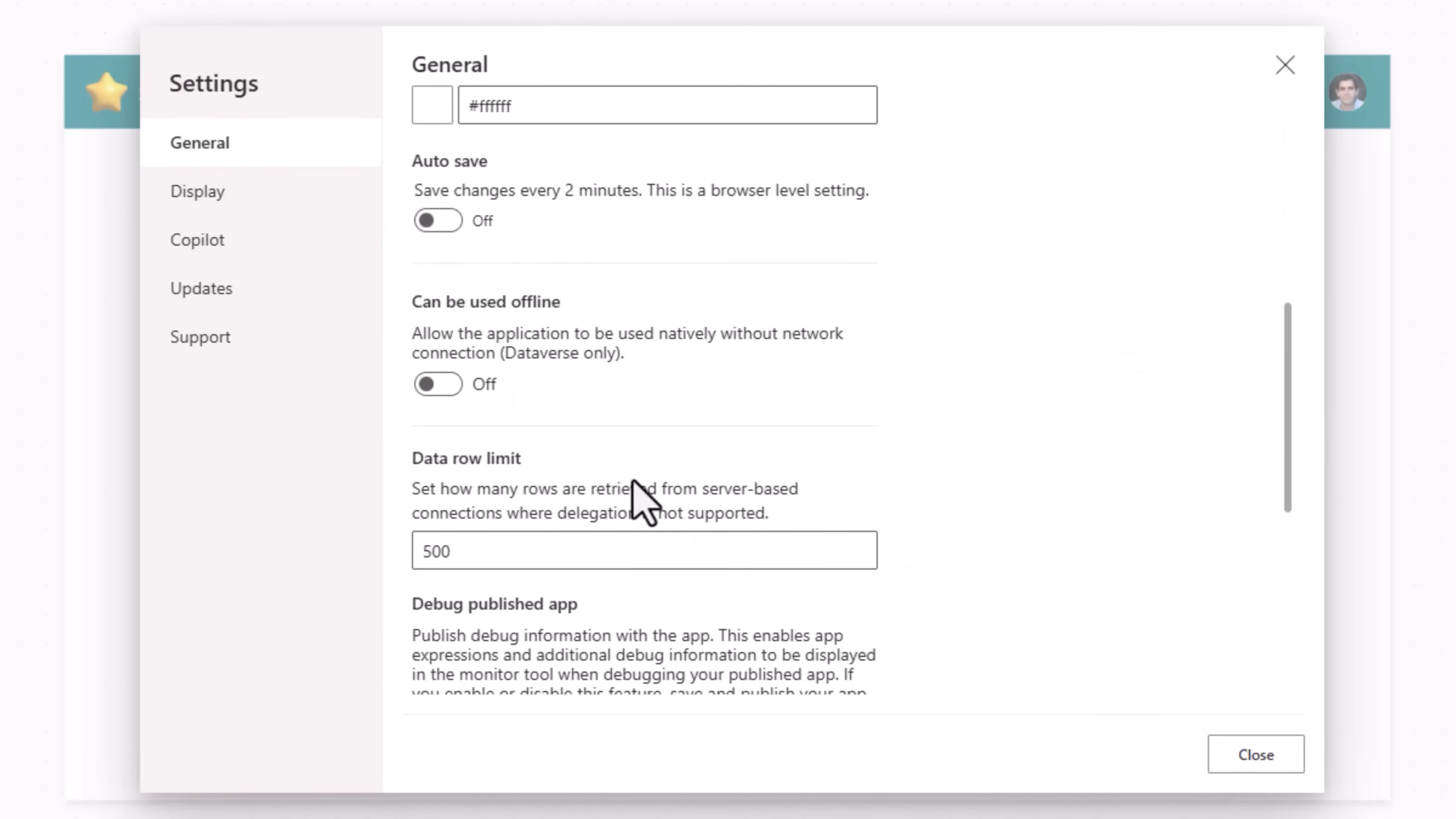
{"action": "scroll", "coordinate": [642, 499], "scroll_direction": "down", "scroll_amount": 2}
{"action": "double_click", "coordinate": [531, 441]}
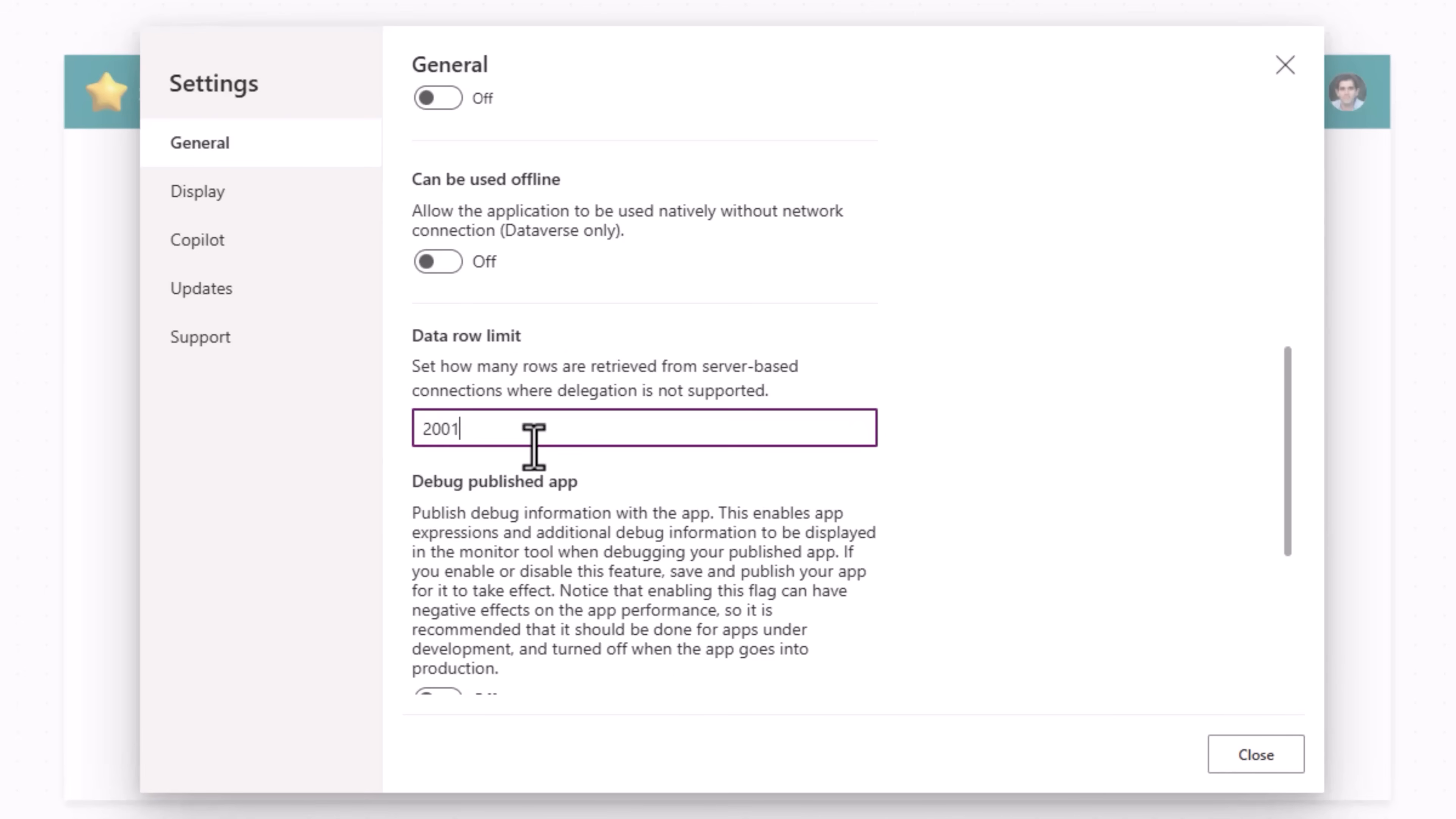
{"action": "type", "text": "2001"}
{"action": "key", "text": "BackSpace"}
{"action": "type", "text": "0"}
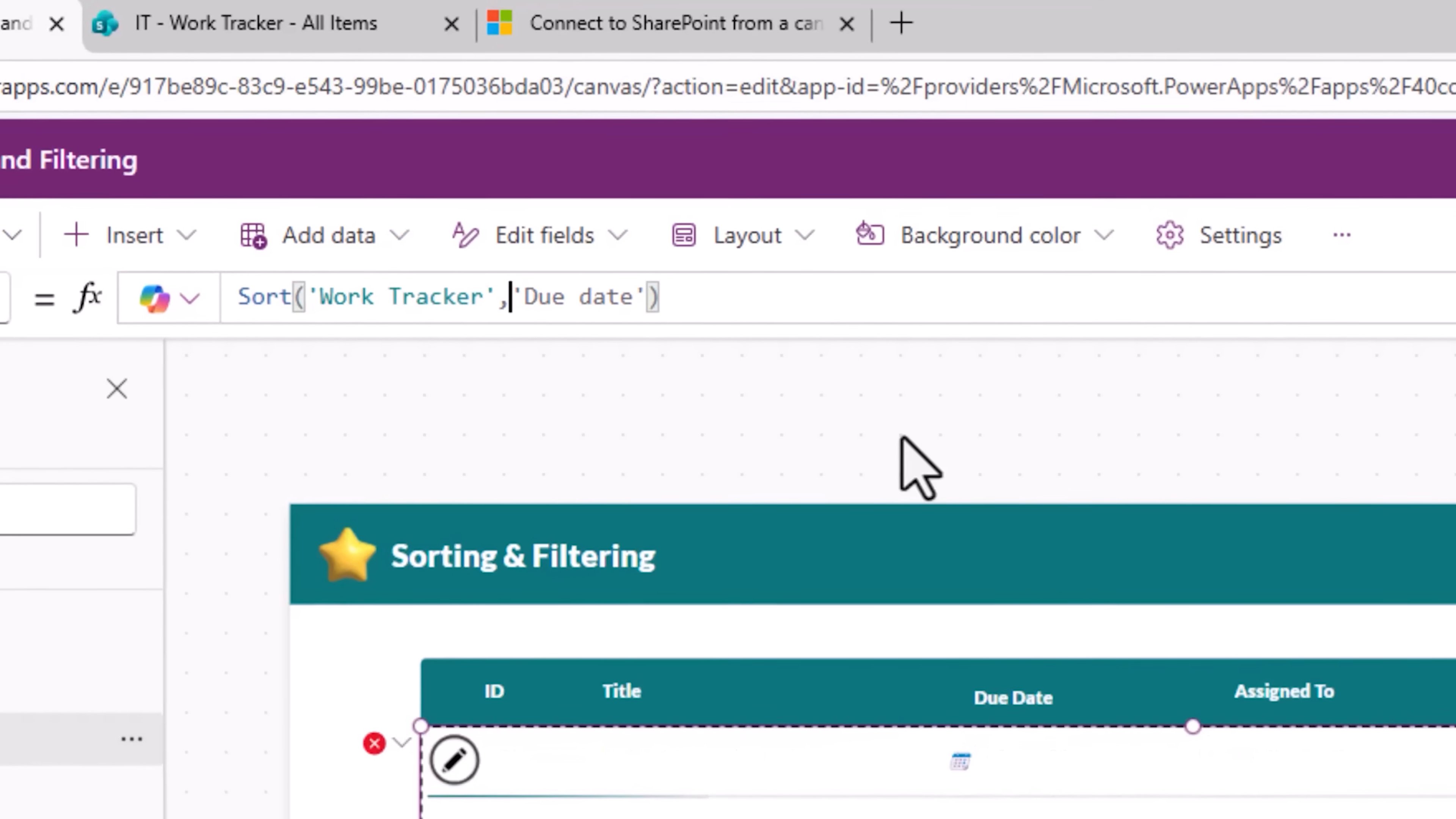
Step: Change the sort expression to DateDiff(Today(), 'Due date') with SortOrder.Descending
{"action": "type", "text": "DateDiff("}
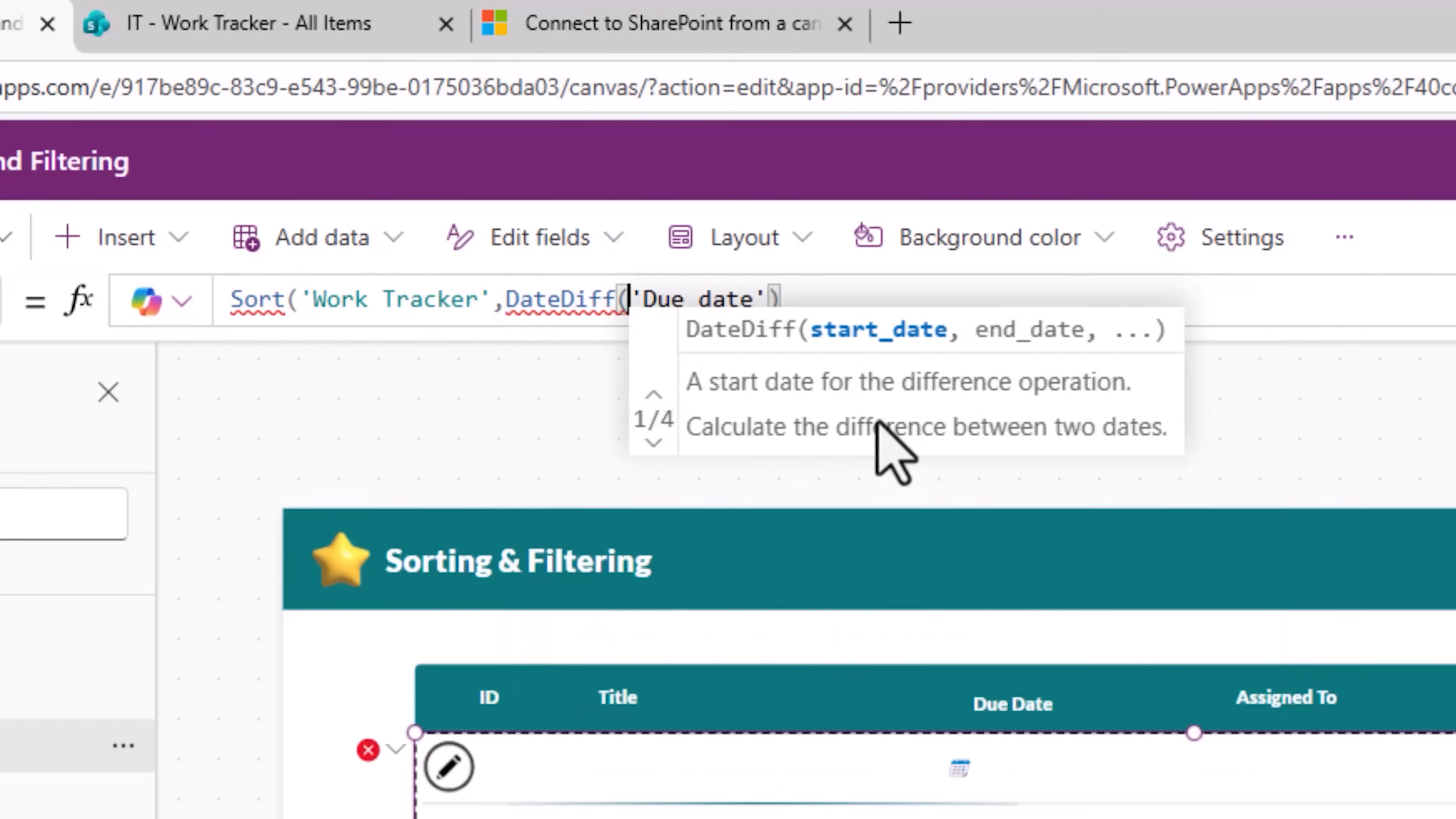
{"action": "type", "text": "today("}
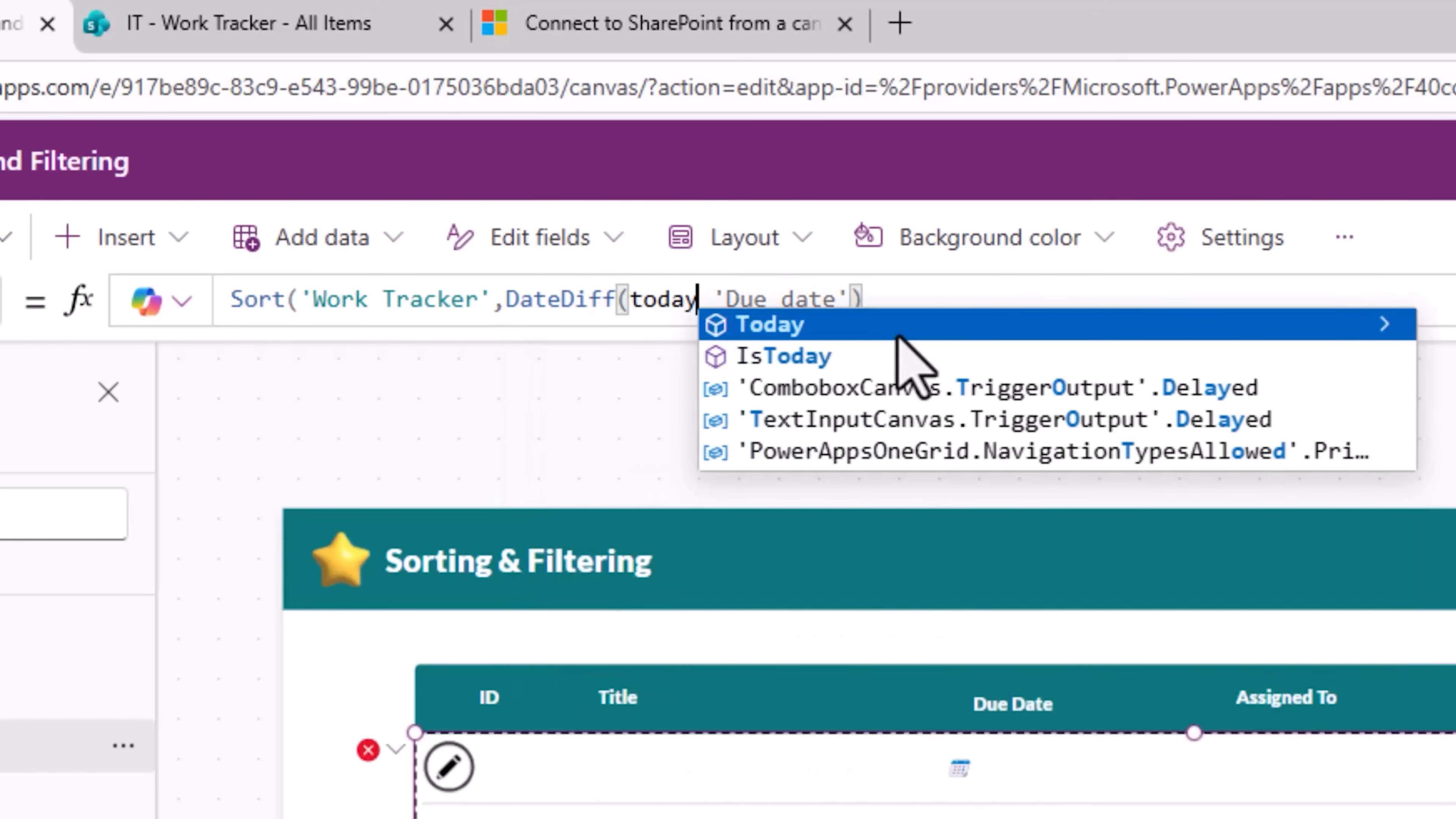
{"action": "type", "text": "),"}
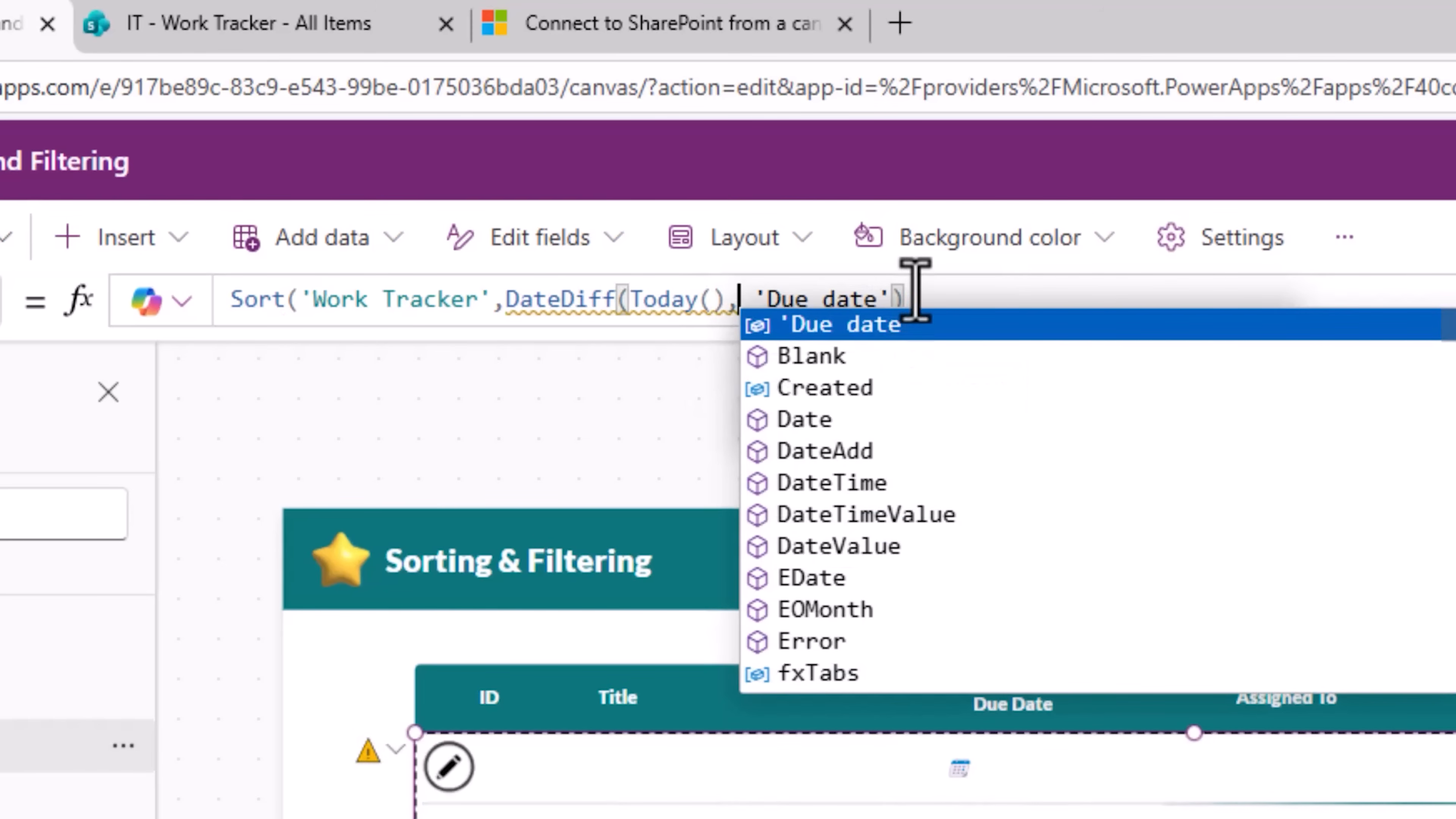
{"action": "left_click", "coordinate": [923, 299]}
{"action": "type", "text": ")"}
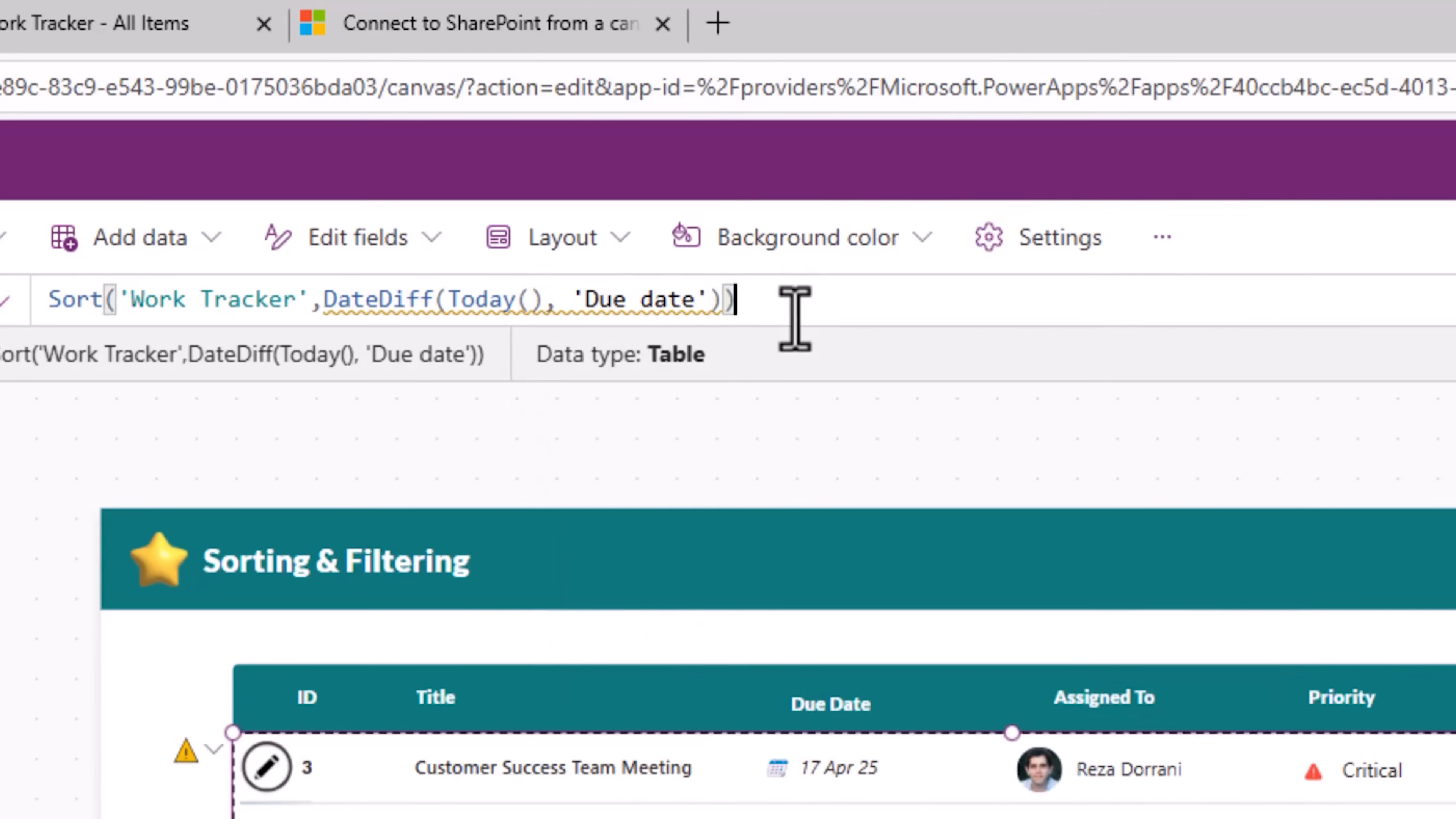
{"action": "key", "text": "Left"}
{"action": "type", "text": ","}
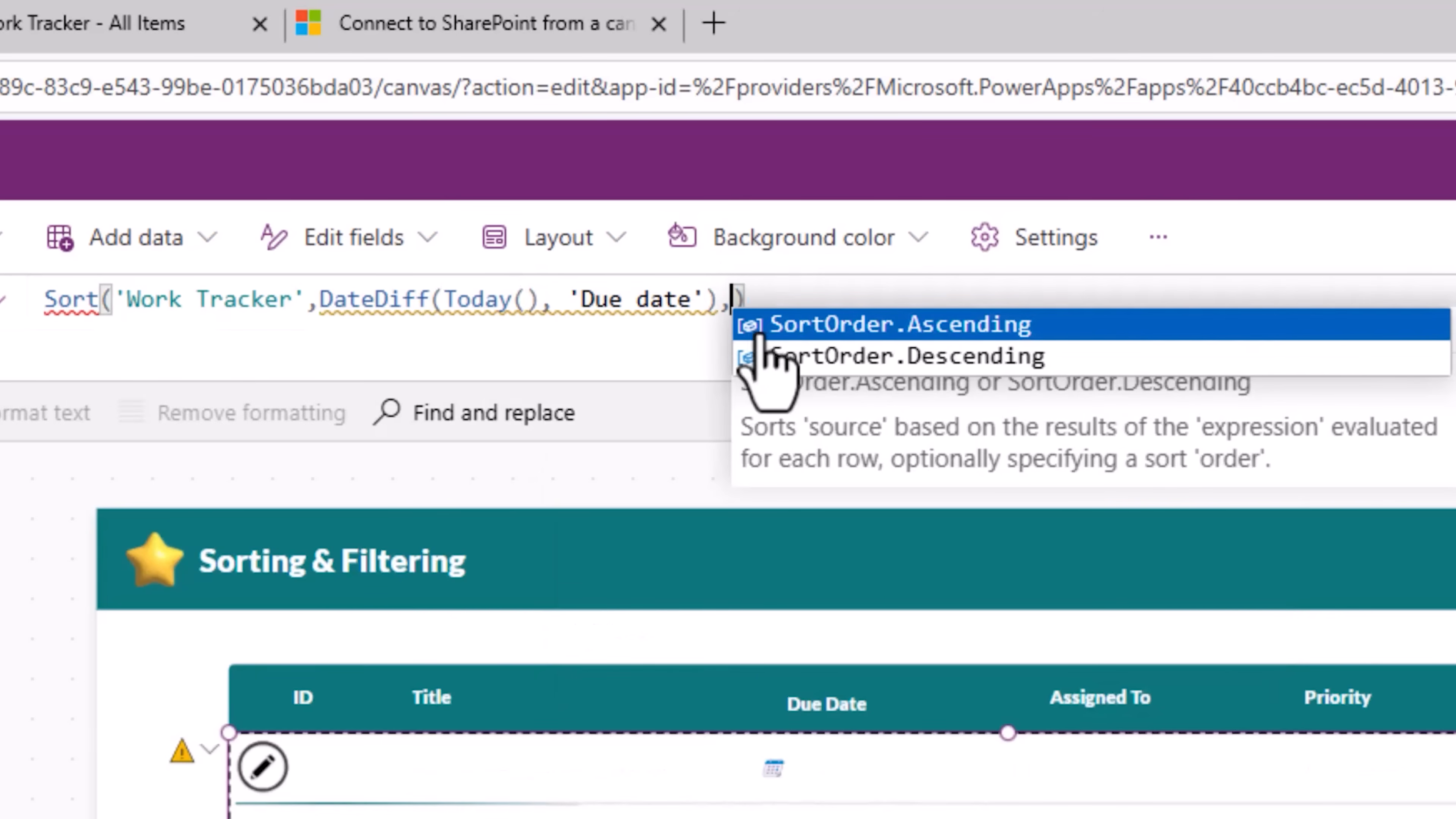
{"action": "left_click", "coordinate": [997, 355]}
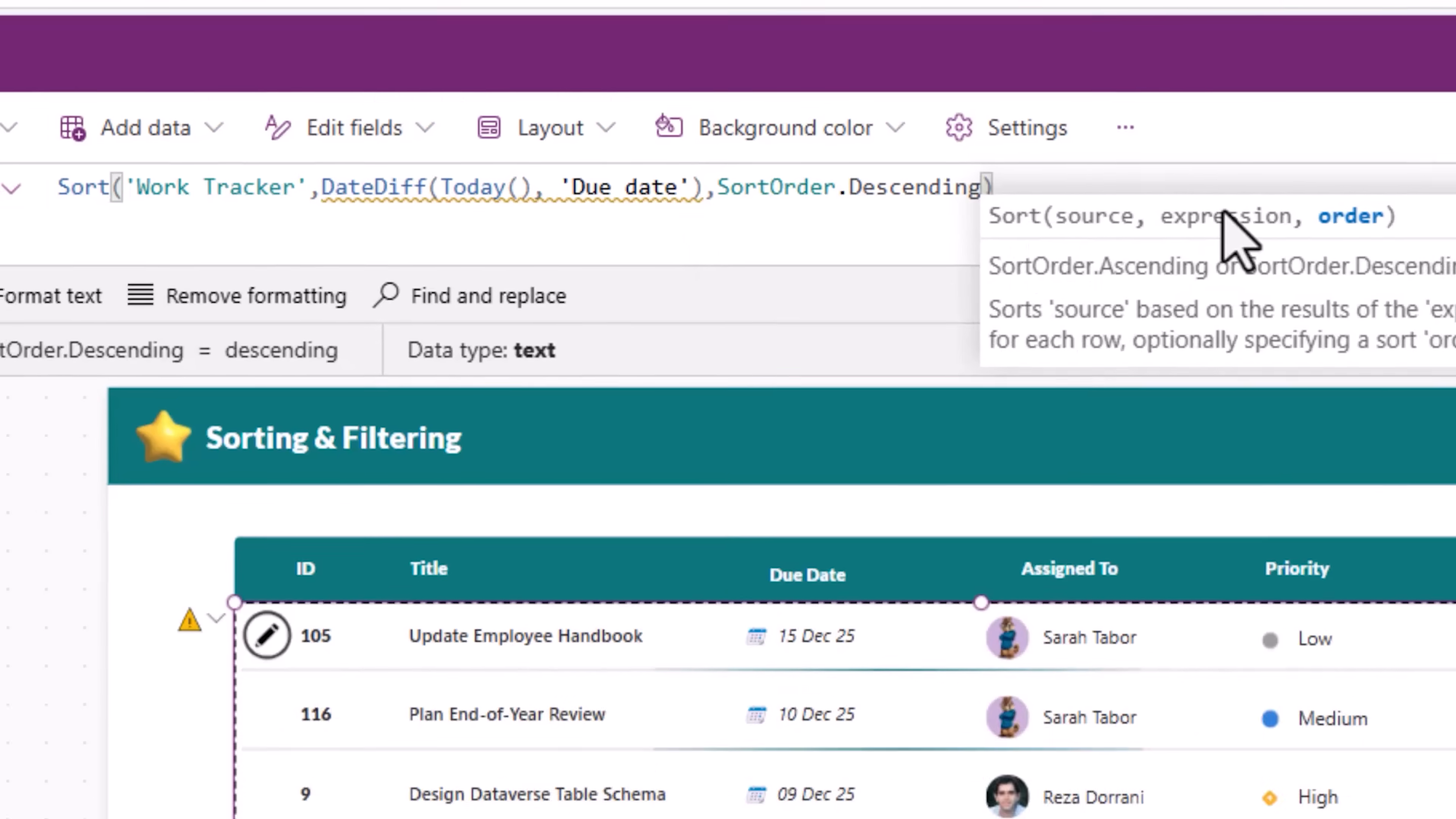
Step: Rewrite the gallery's Items formula as Sort('Work Tracker',Priority.Value)
{"action": "left_click", "coordinate": [854, 813]}
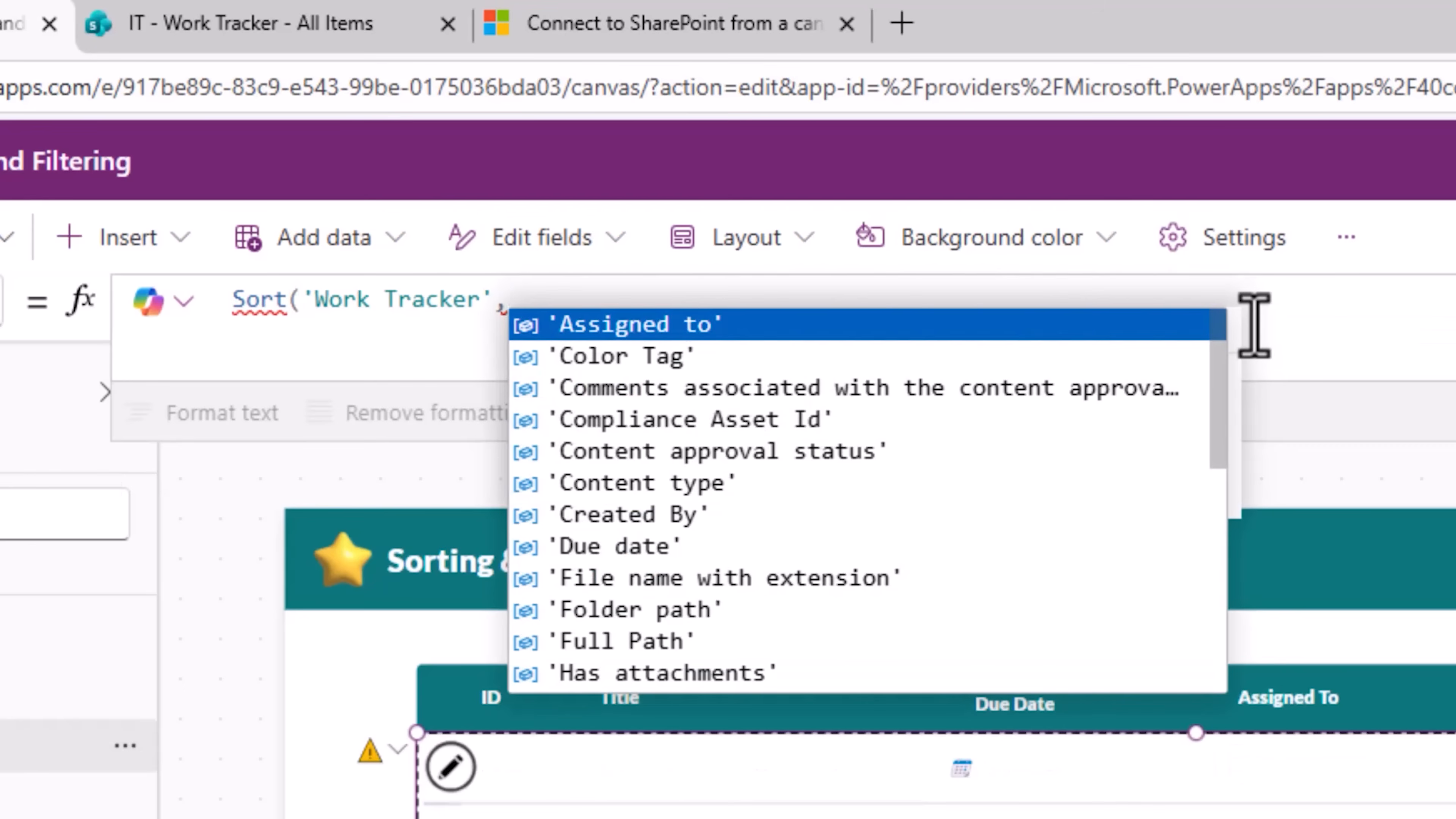
{"action": "type", "text": "prio"}
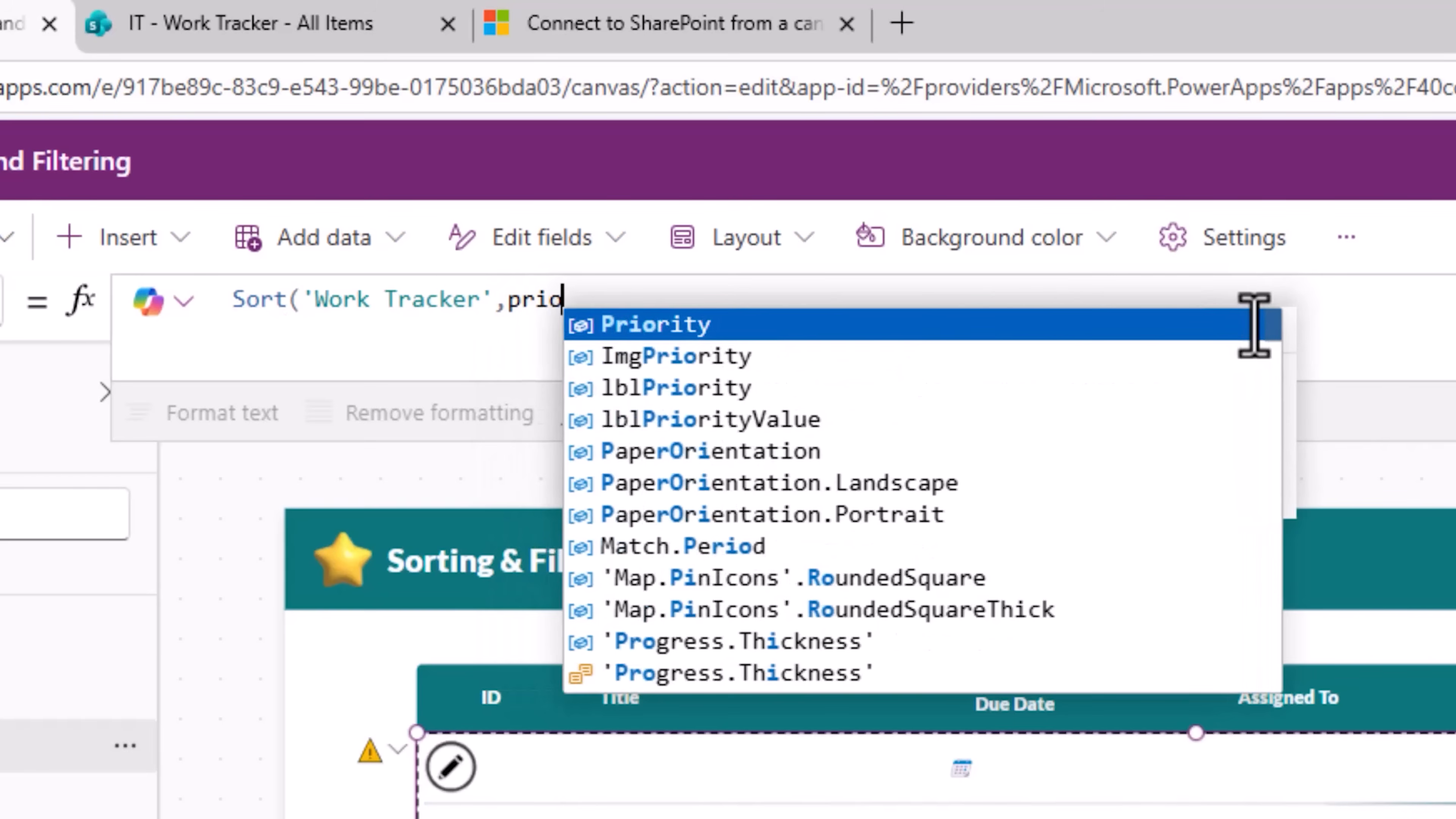
{"action": "key", "text": "Tab"}
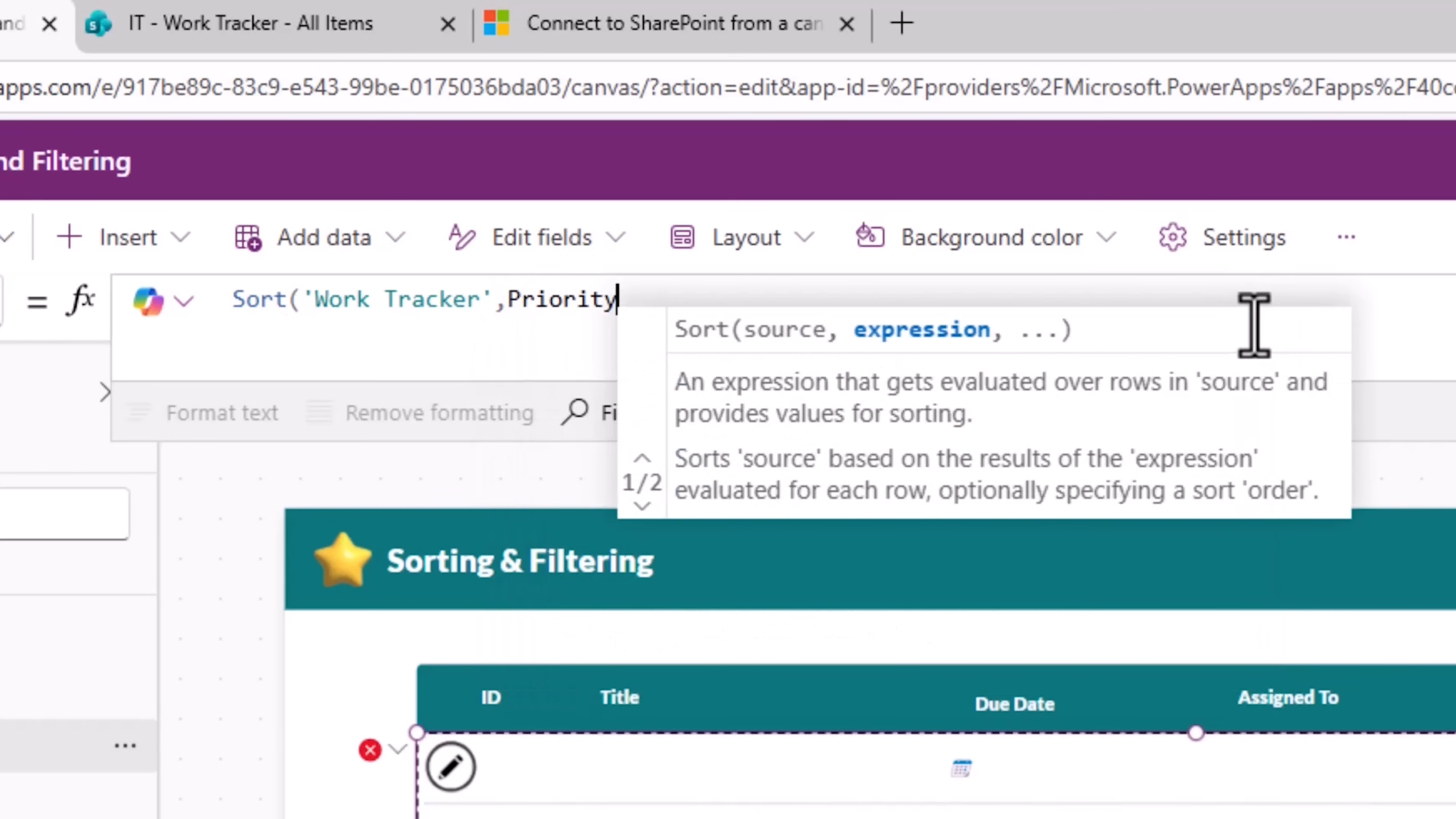
{"action": "key", "text": "Tab"}
{"action": "type", "text": "."}
{"action": "key", "text": "Tab"}
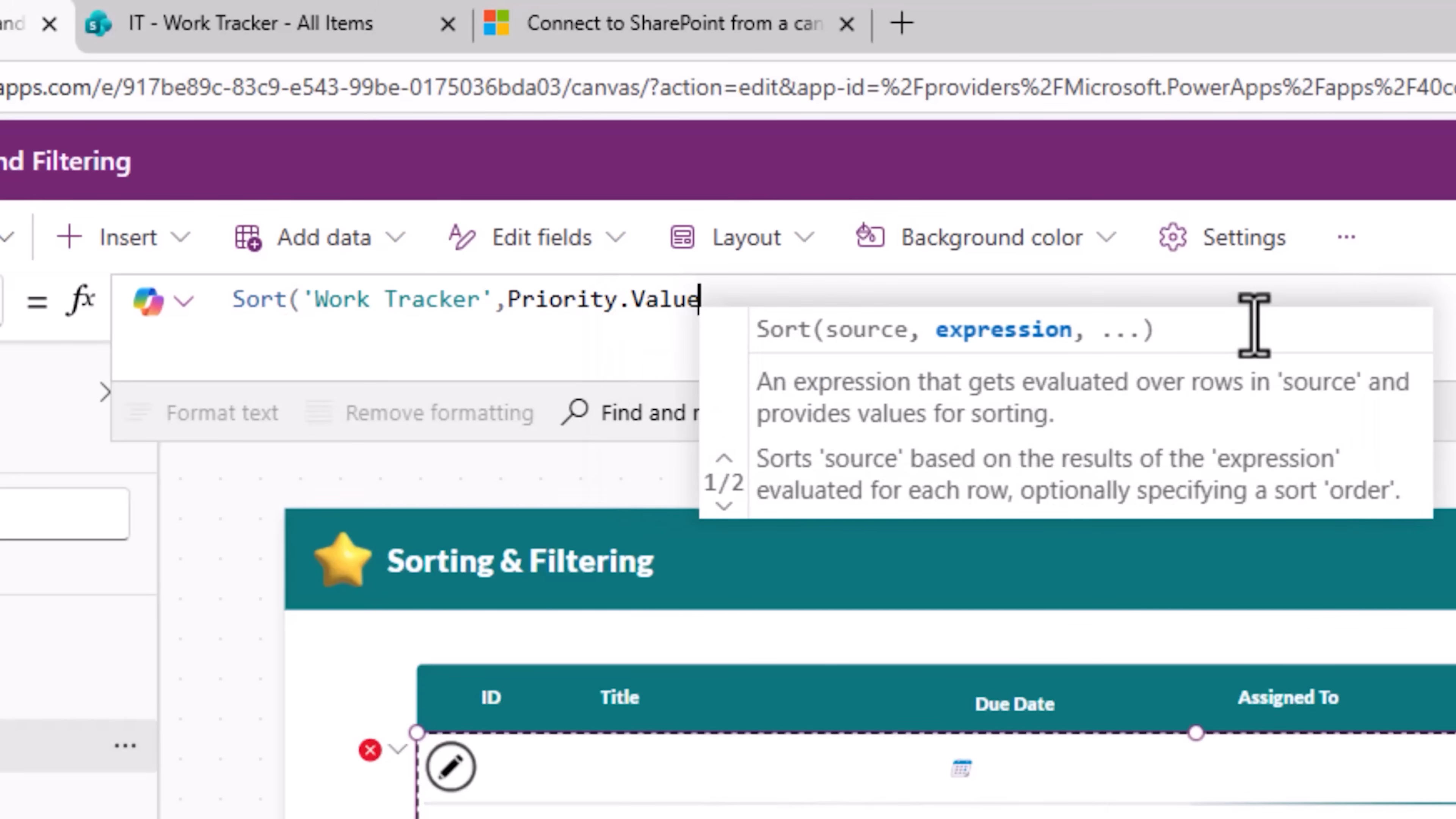
{"action": "type", "text": ")"}
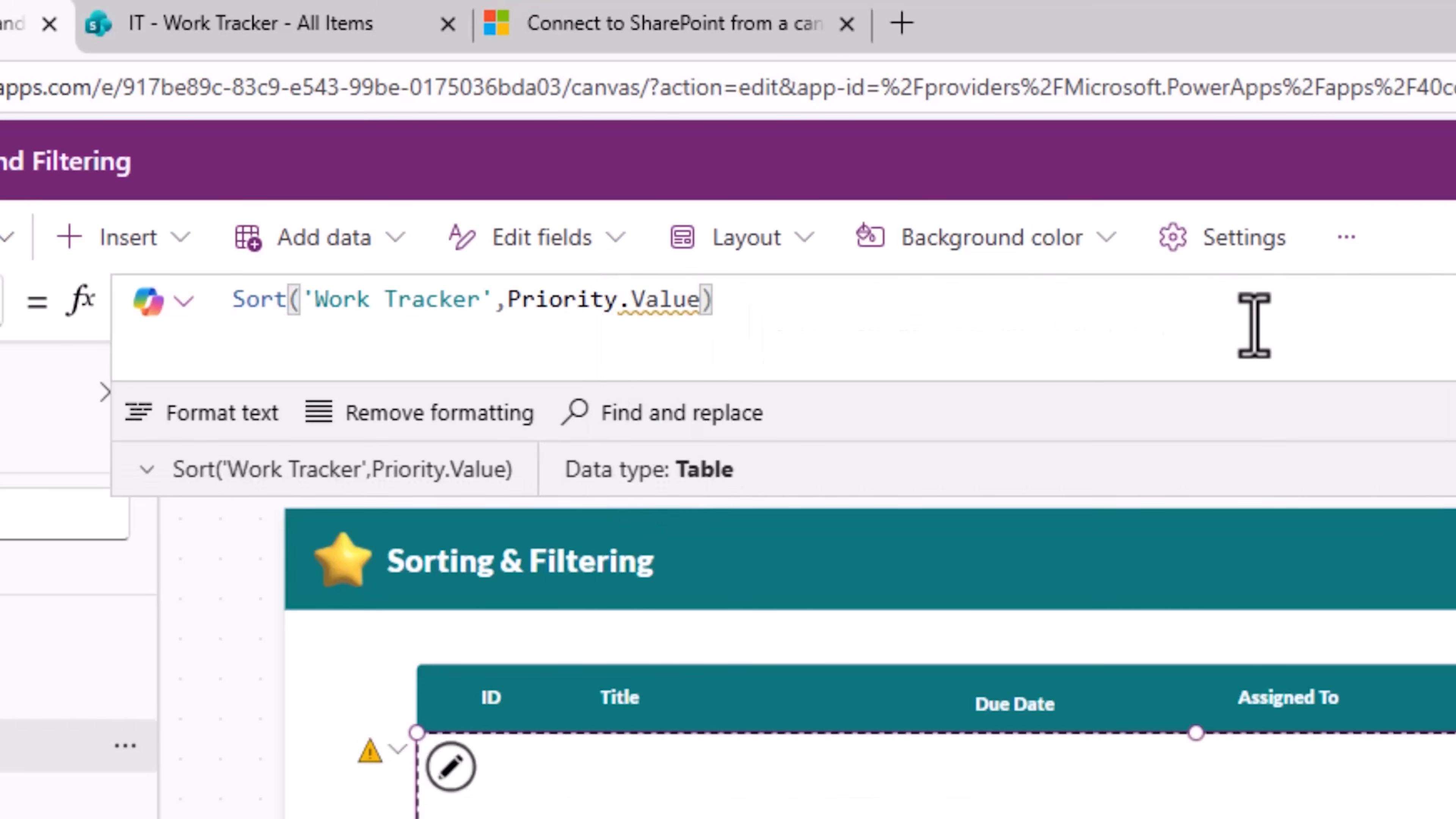
Step: Review the SharePoint delegable functions table in the Microsoft documentation, expanding it for a closer look
{"action": "mouse_move", "coordinate": [669, 306]}
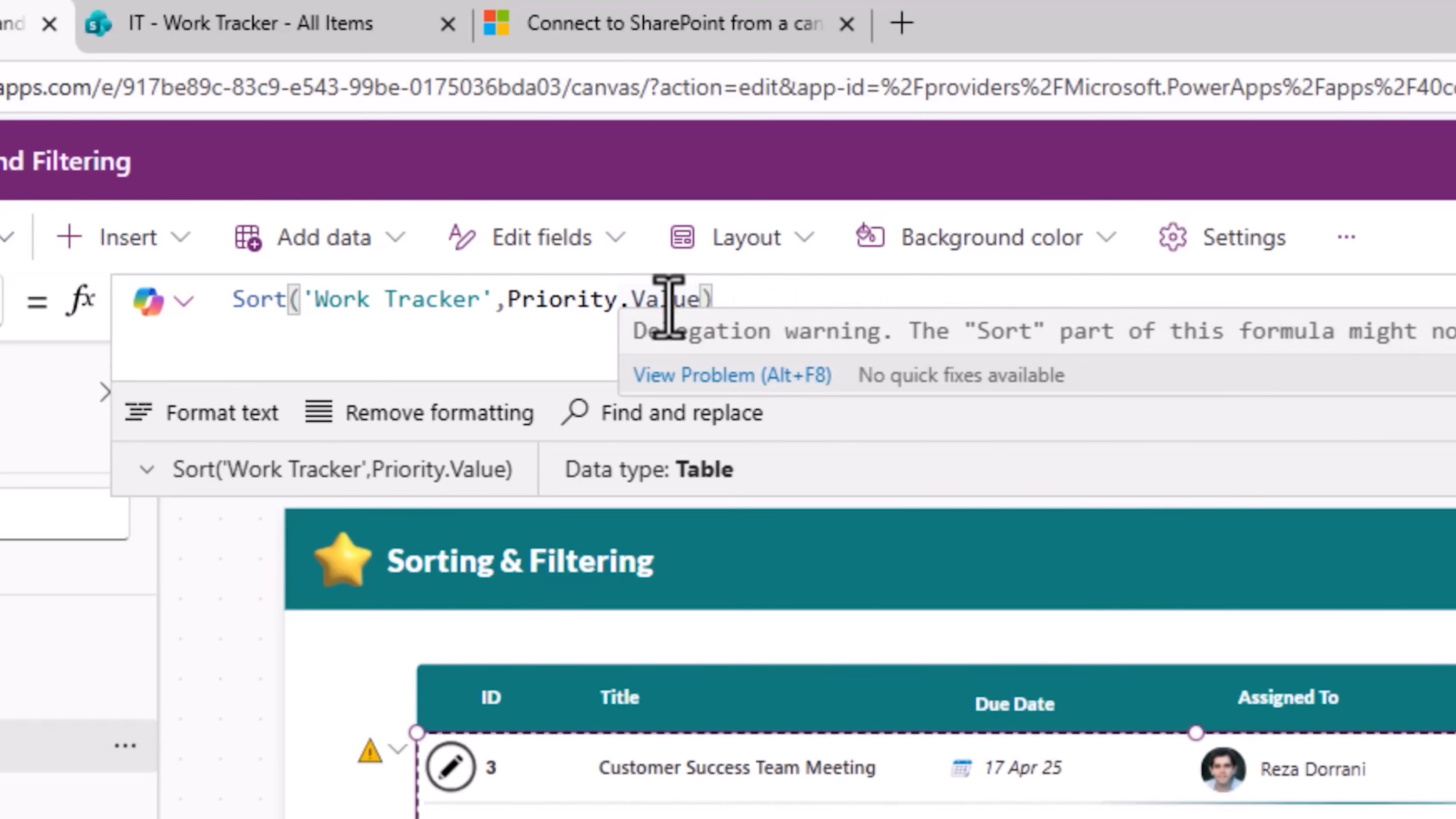
{"action": "left_click", "coordinate": [624, 24]}
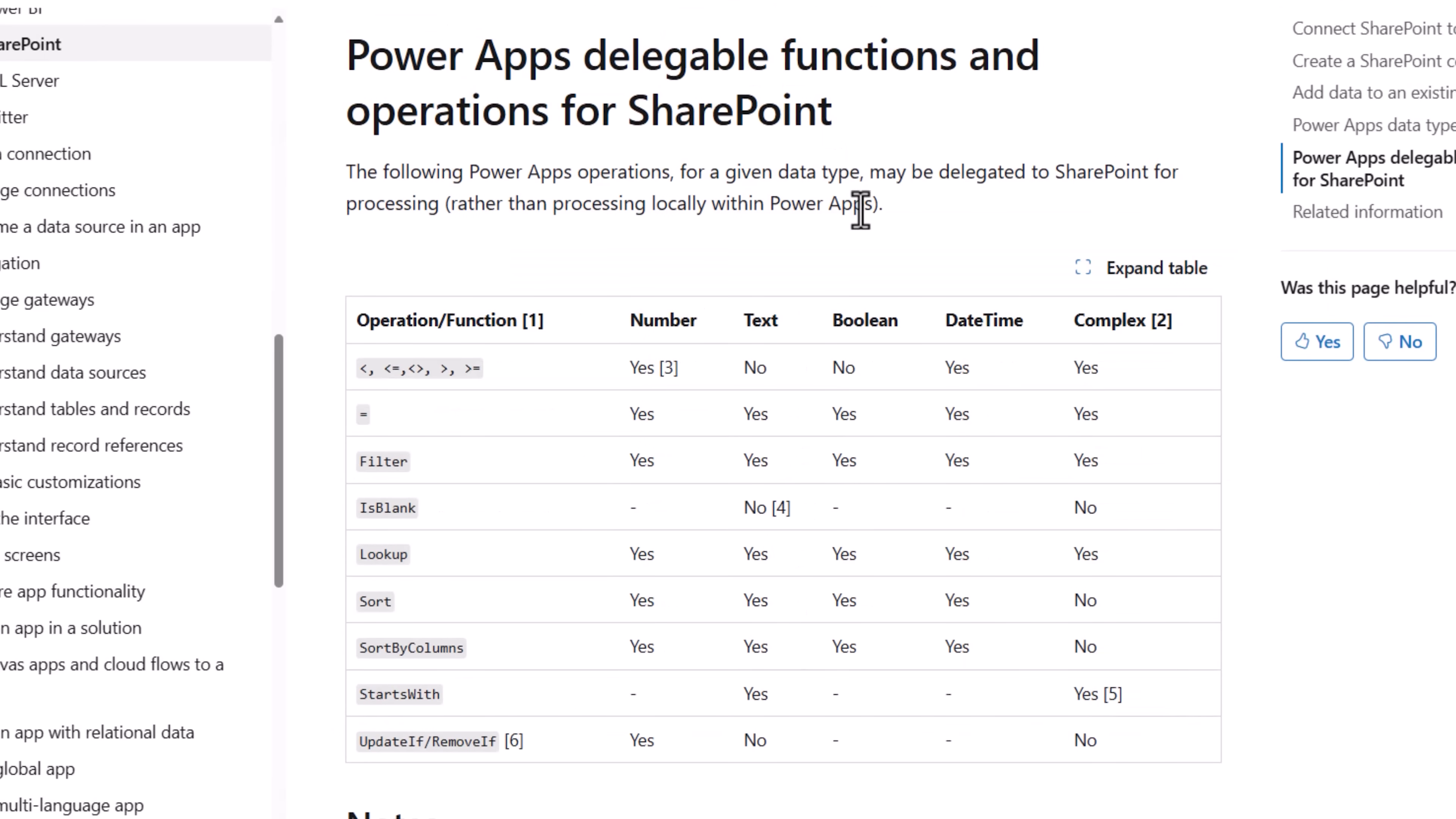
{"action": "left_click", "coordinate": [1173, 268]}
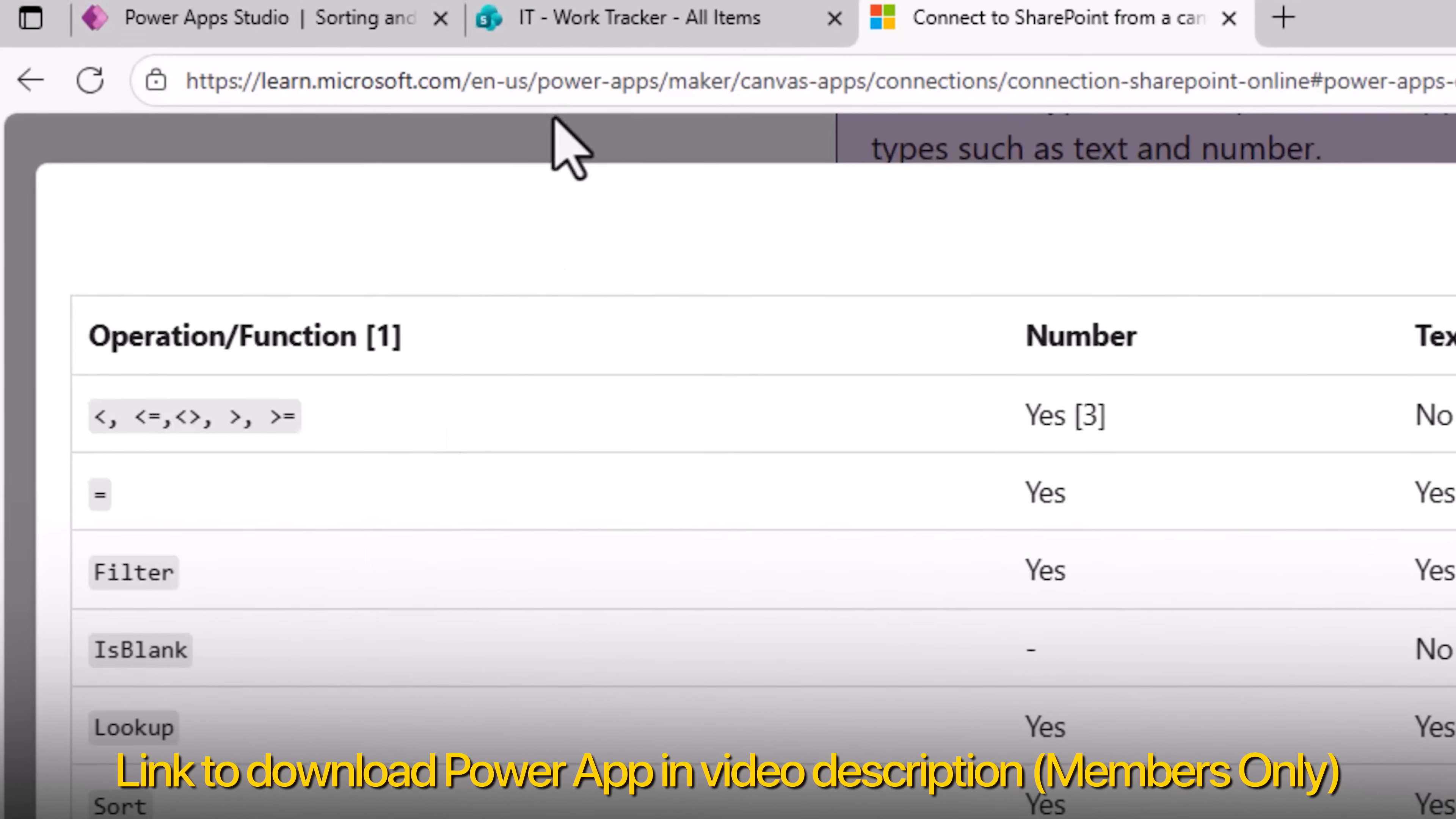
{"action": "left_click", "coordinate": [396, 24]}
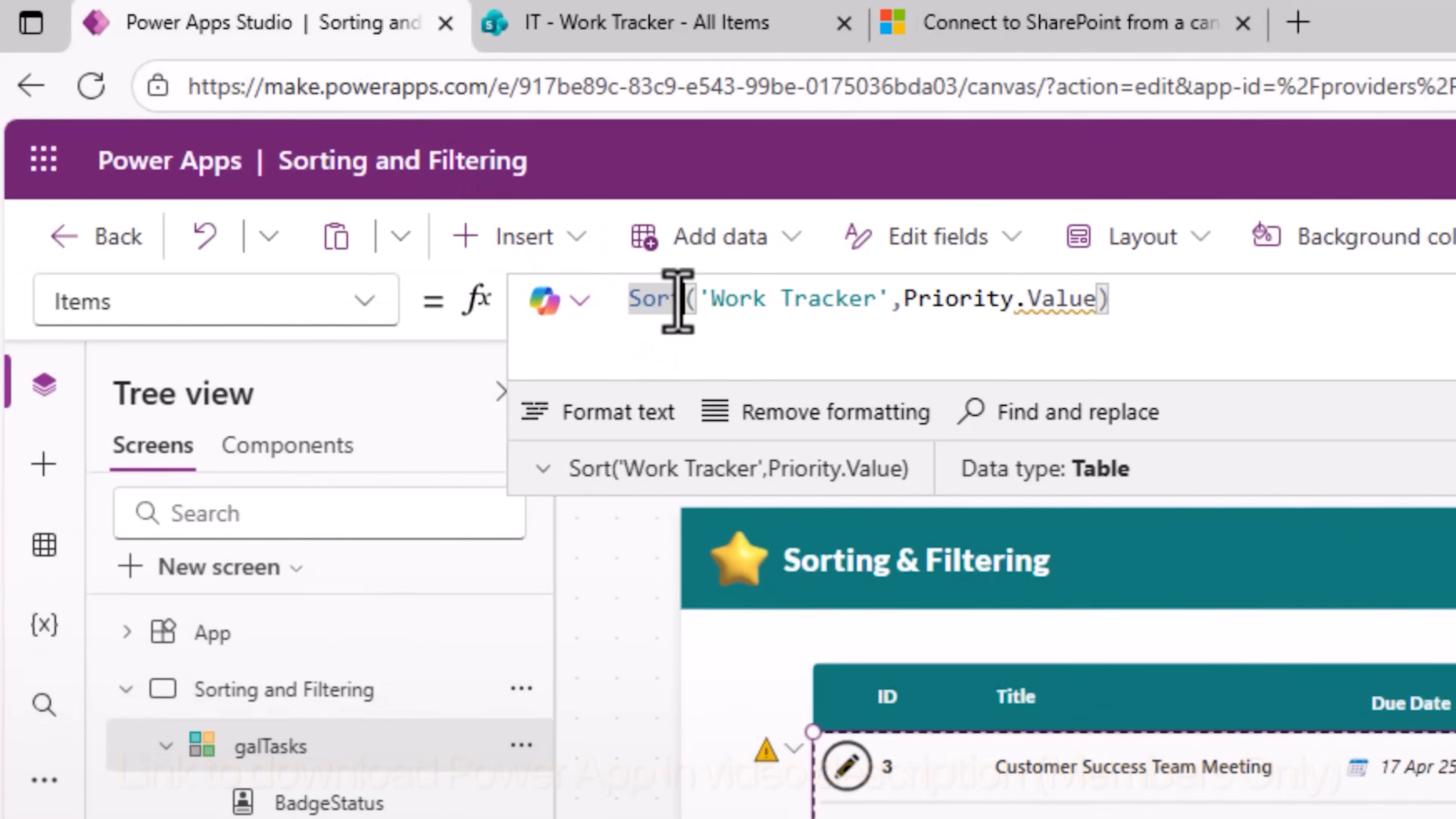
Step: Change the gallery's Items formula to SortByColumns('Work Tracker',"Duedate",SortOrder.Descending)
{"action": "left_click_drag", "start_coordinate": [678, 299], "coordinate": [1420, 286]}
{"action": "type", "text": "ByColumns("}
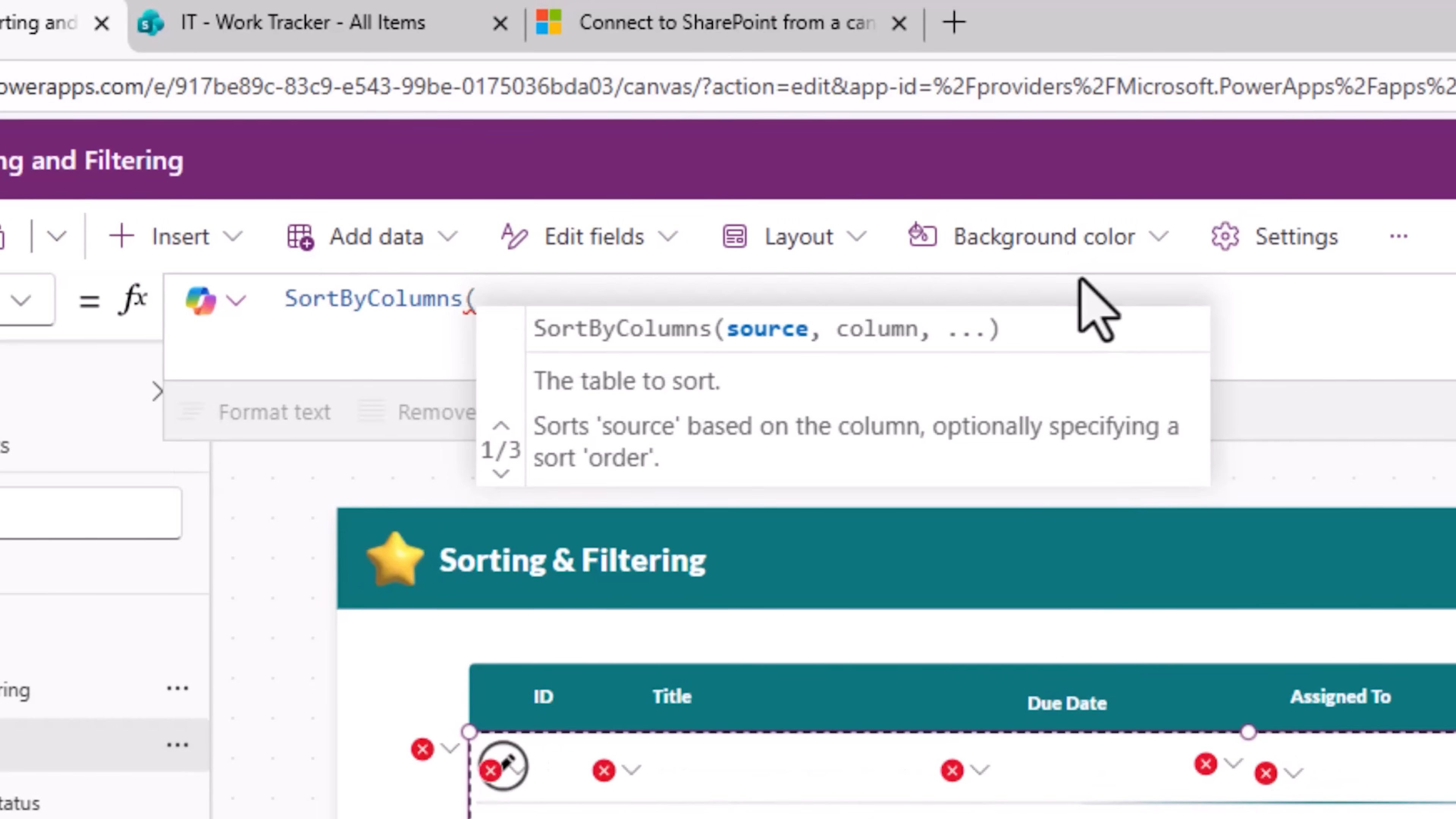
{"action": "type", "text": "'Work Tracker',"}
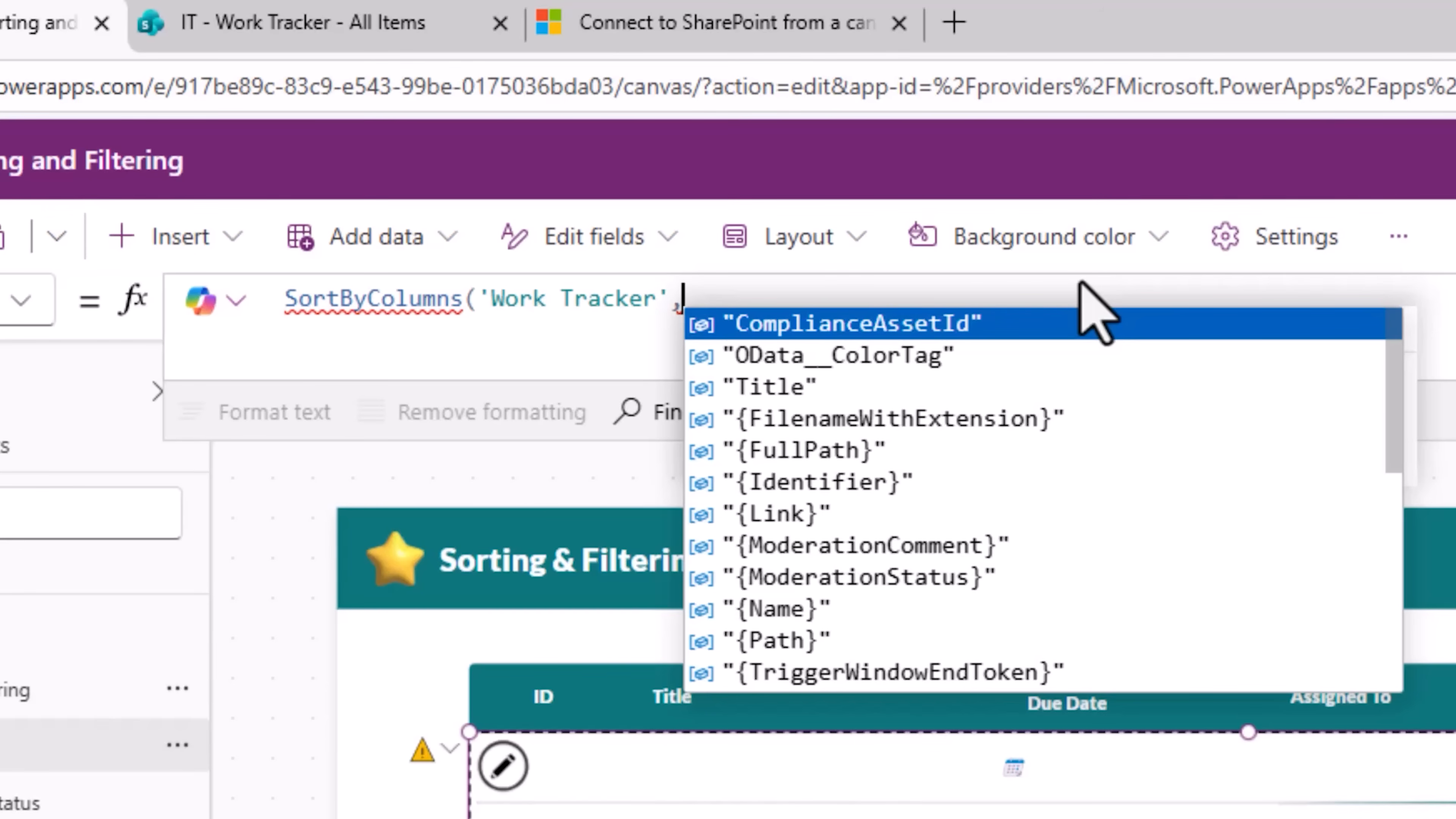
{"action": "type", "text": "\"Duedate\","}
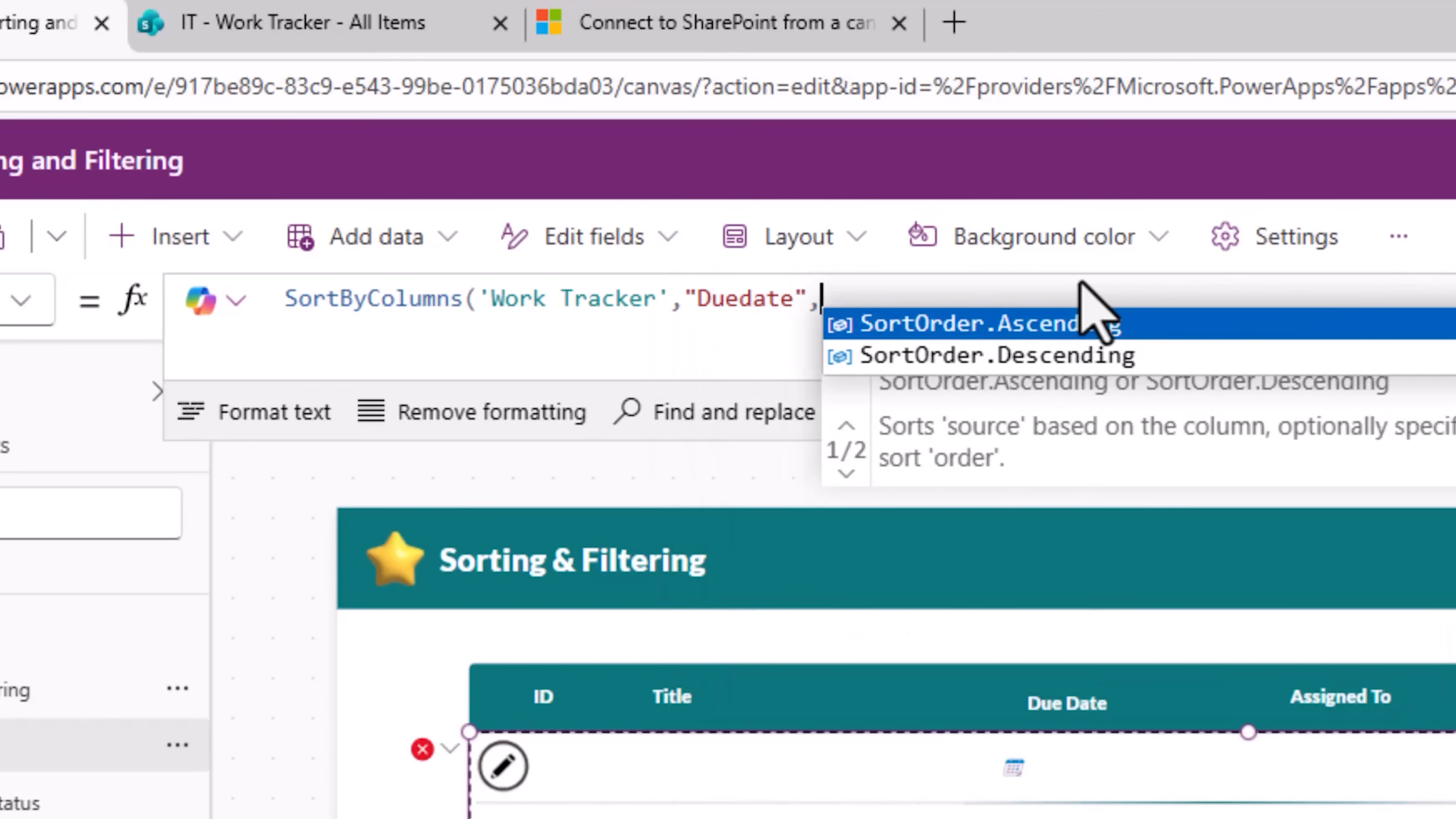
{"action": "key", "text": "Down"}
{"action": "key", "text": "Tab"}
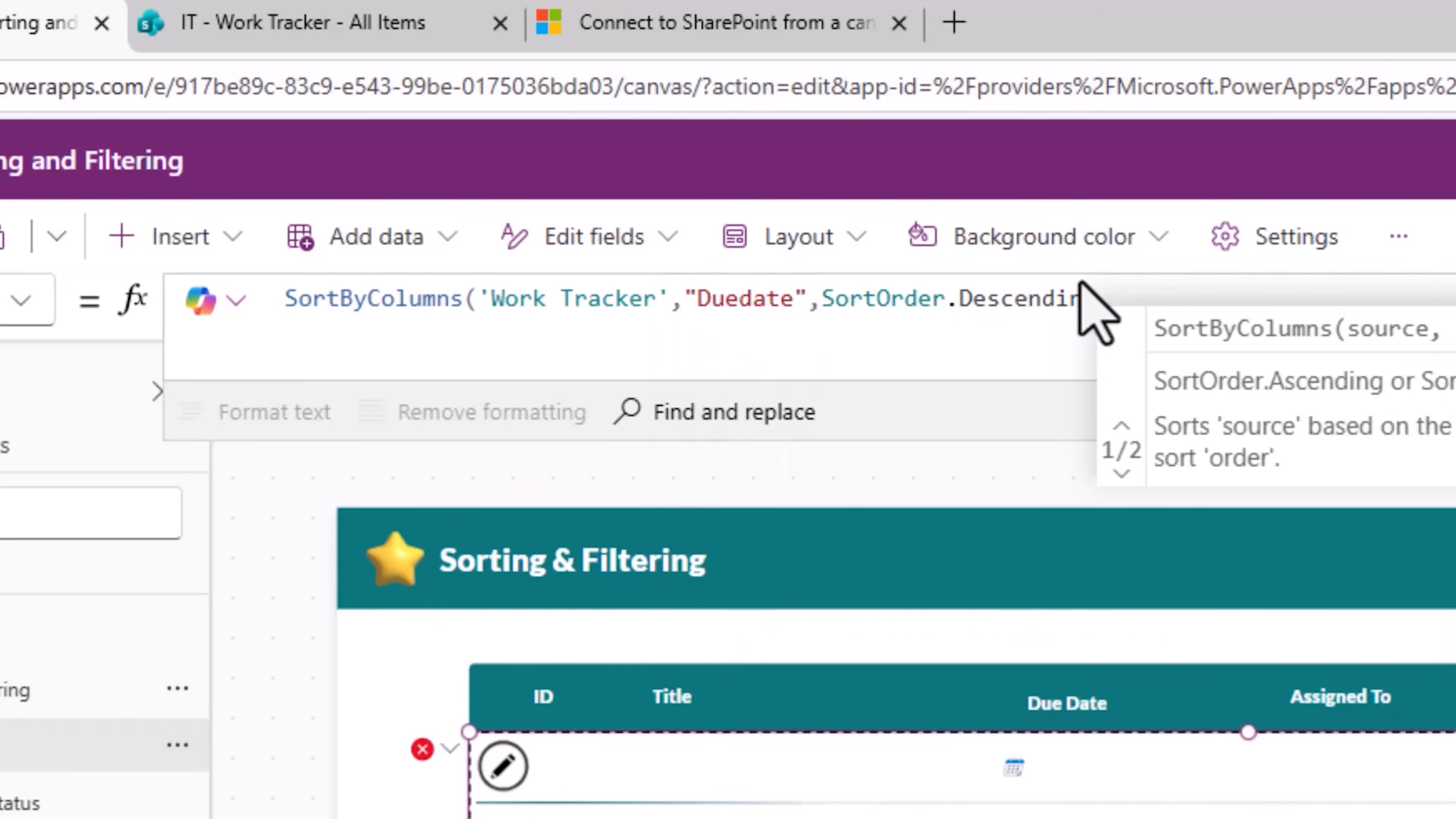
{"action": "type", "text": ")"}
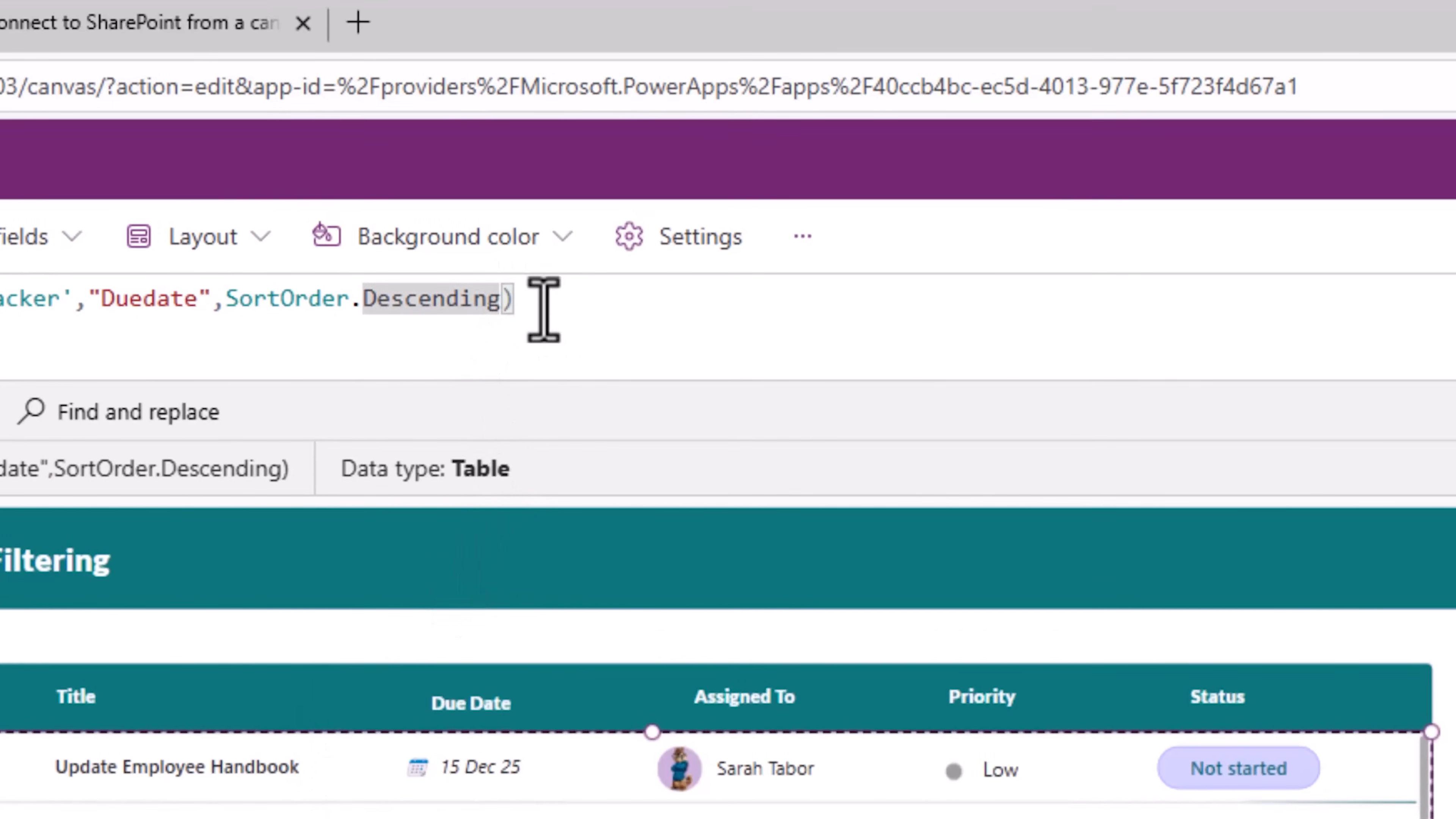
Step: Add a secondary sort on "Title" with SortOrder.Ascending to the SortByColumns formula
{"action": "type", "text": ",ti"}
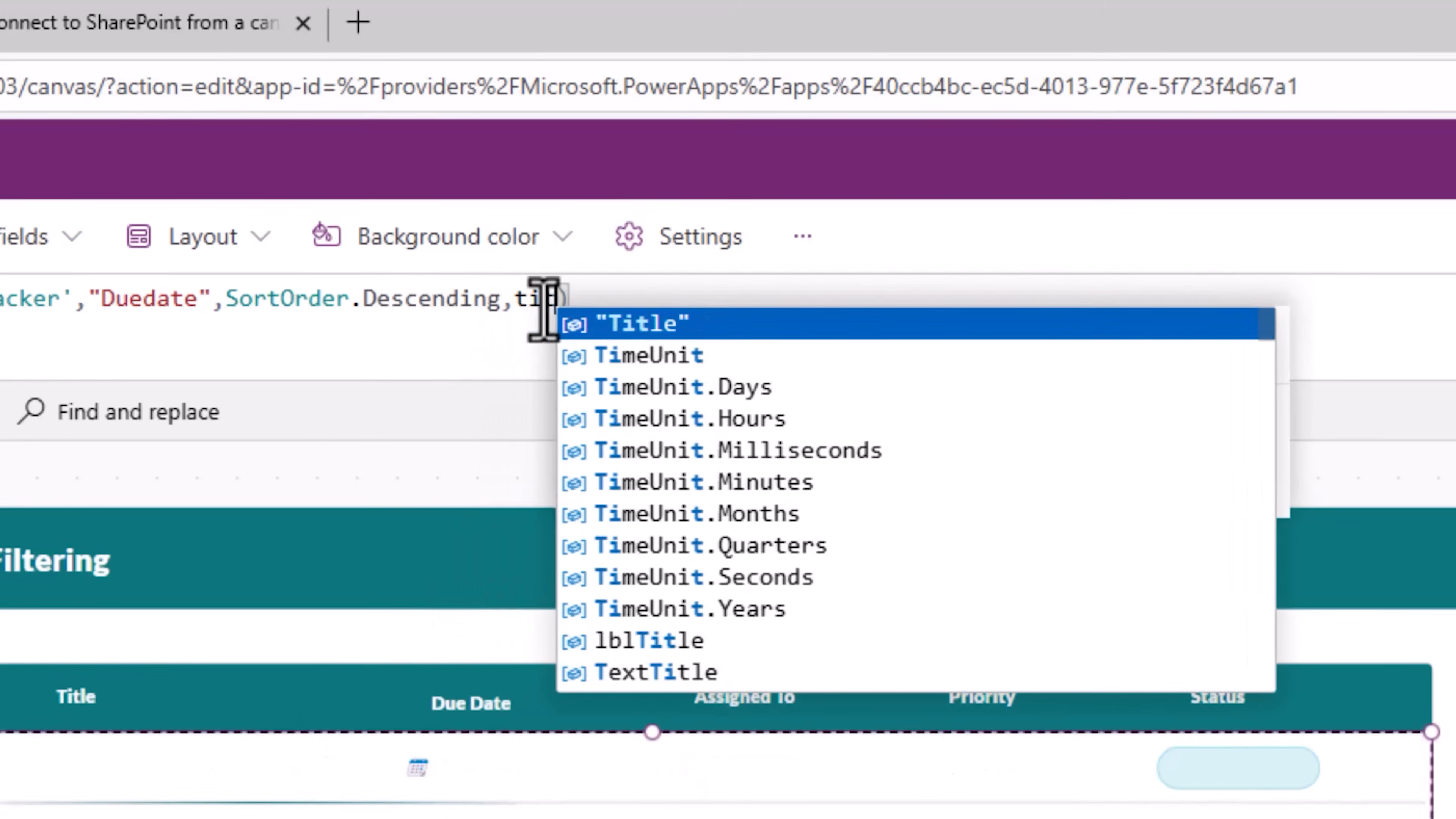
{"action": "key", "text": "Tab"}
{"action": "type", "text": ",sortd"}
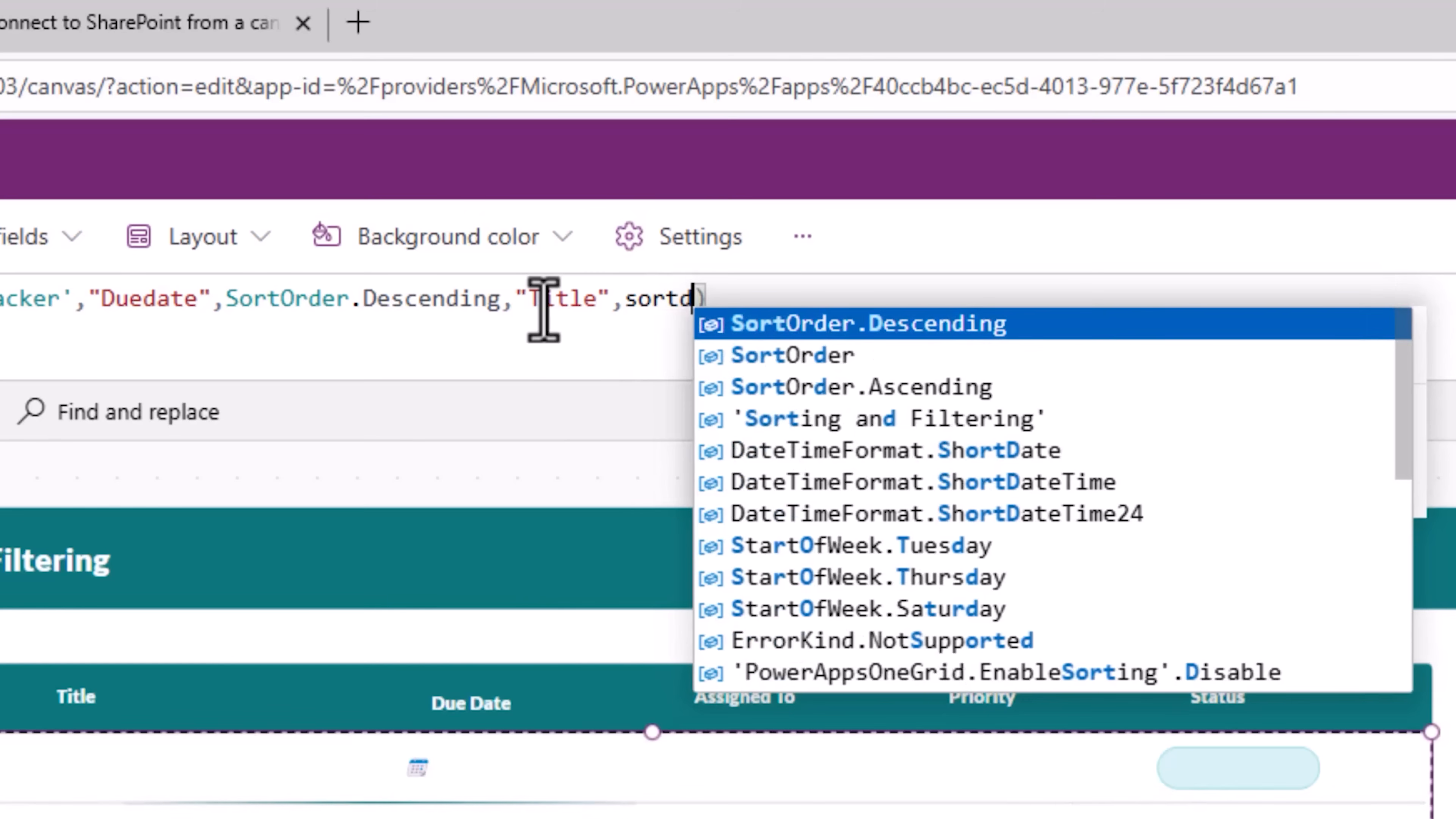
{"action": "key", "text": "Down"}
{"action": "key", "text": "Down"}
{"action": "key", "text": "Tab"}
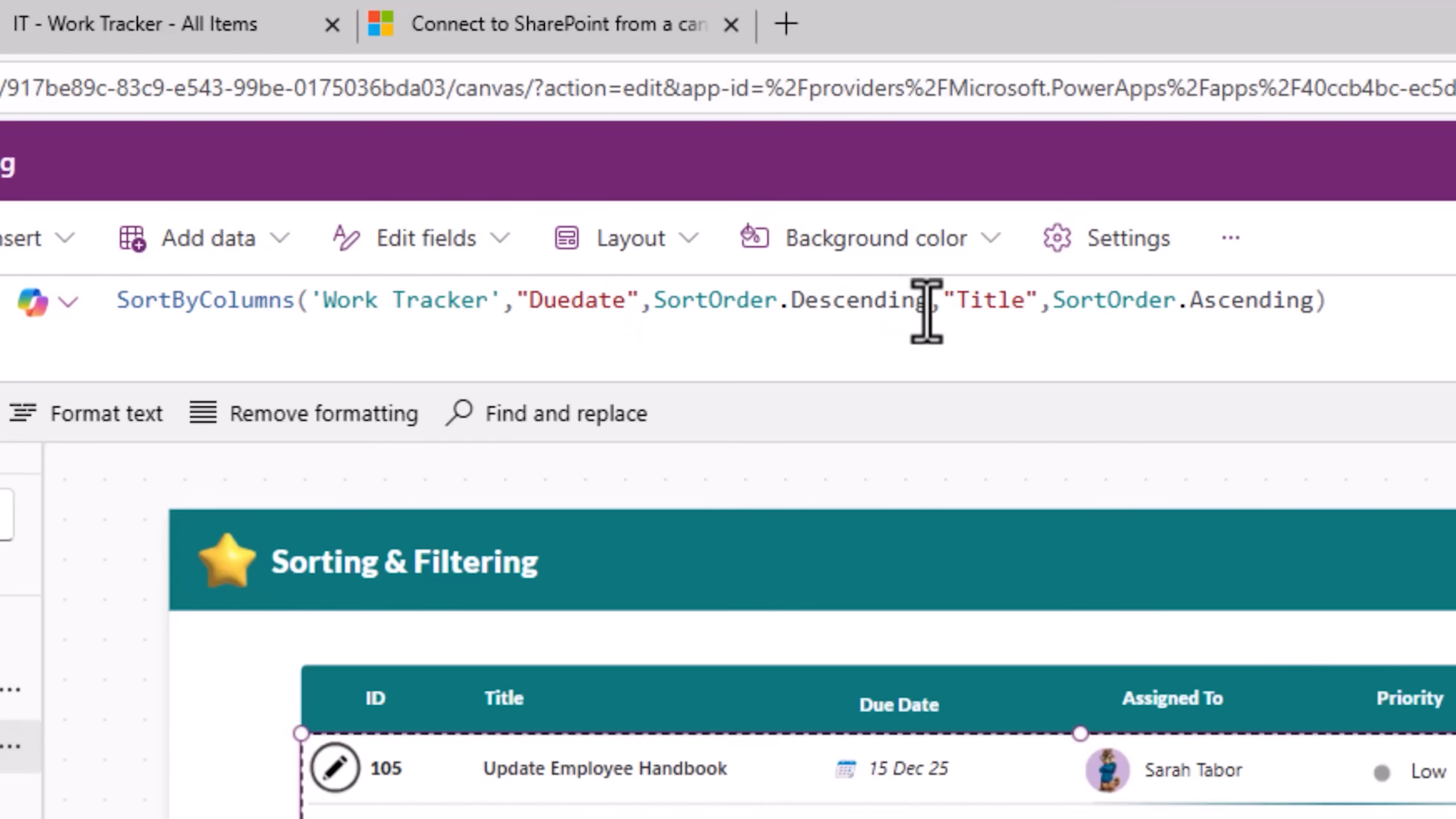
Step: Try replacing the secondary sort column "Title" with "Priority", then undo the change
{"action": "double_click", "coordinate": [968, 309]}
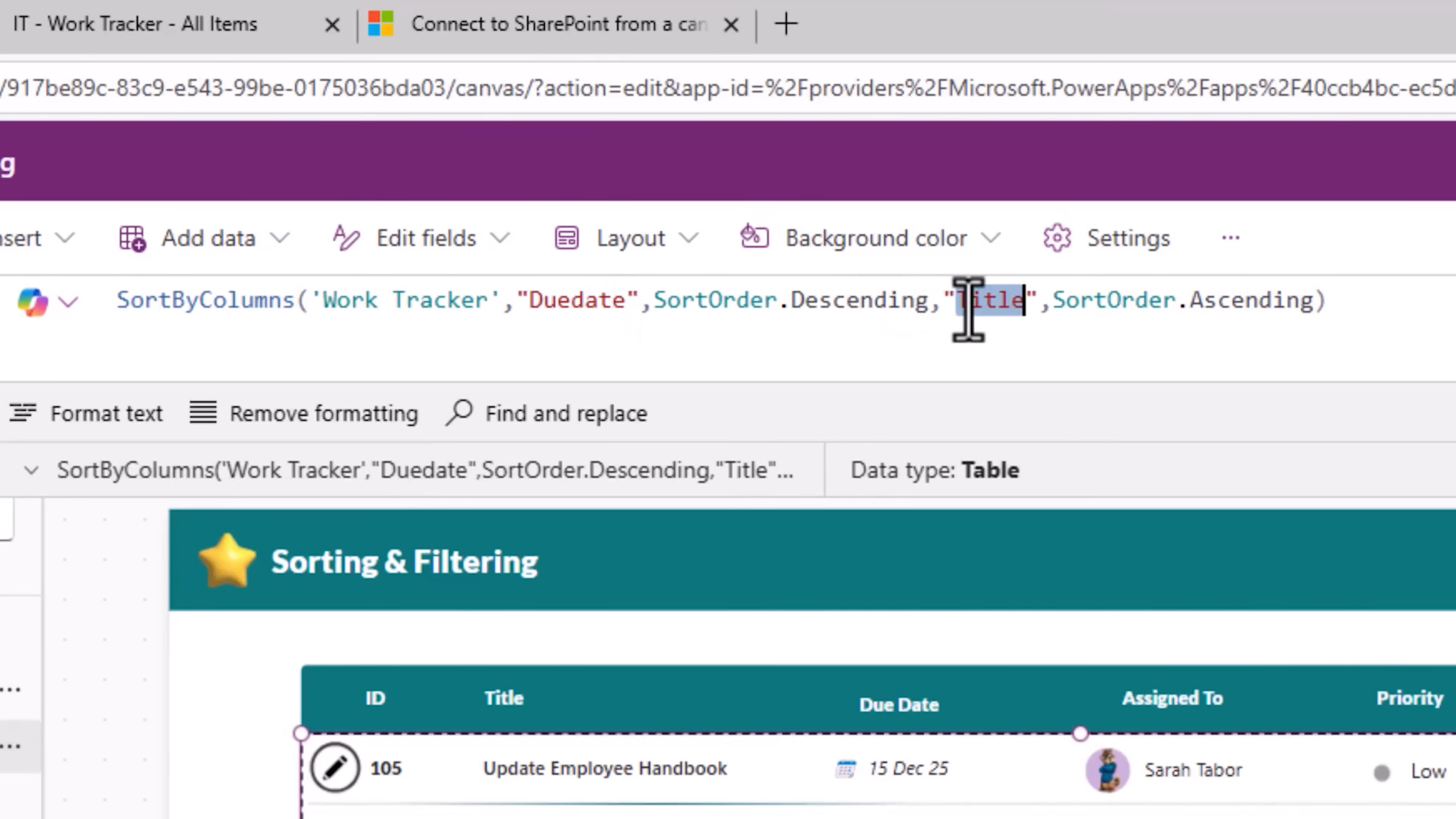
{"action": "type", "text": "Priori"}
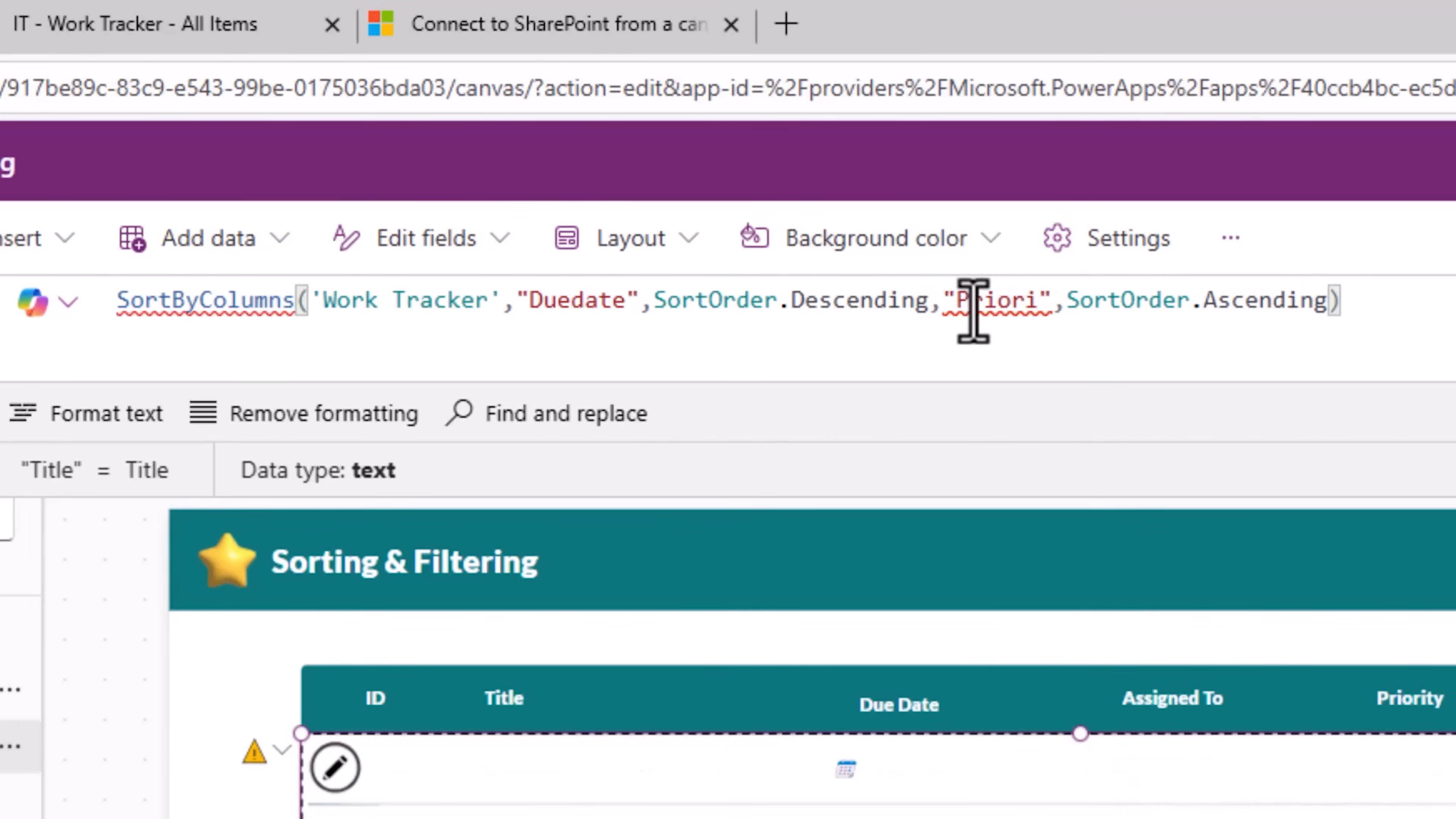
{"action": "type", "text": "ty"}
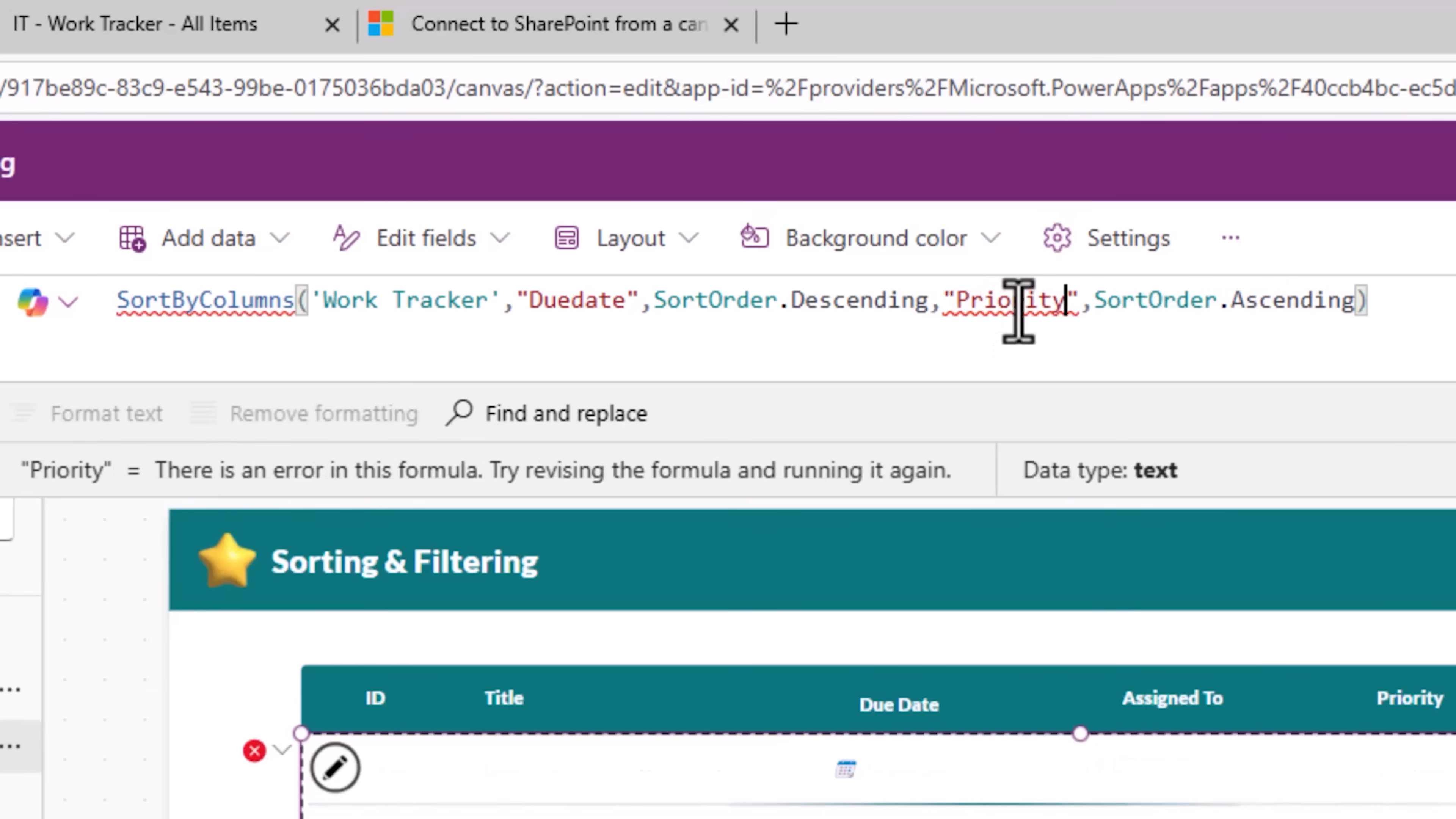
{"action": "mouse_move", "coordinate": [1018, 312]}
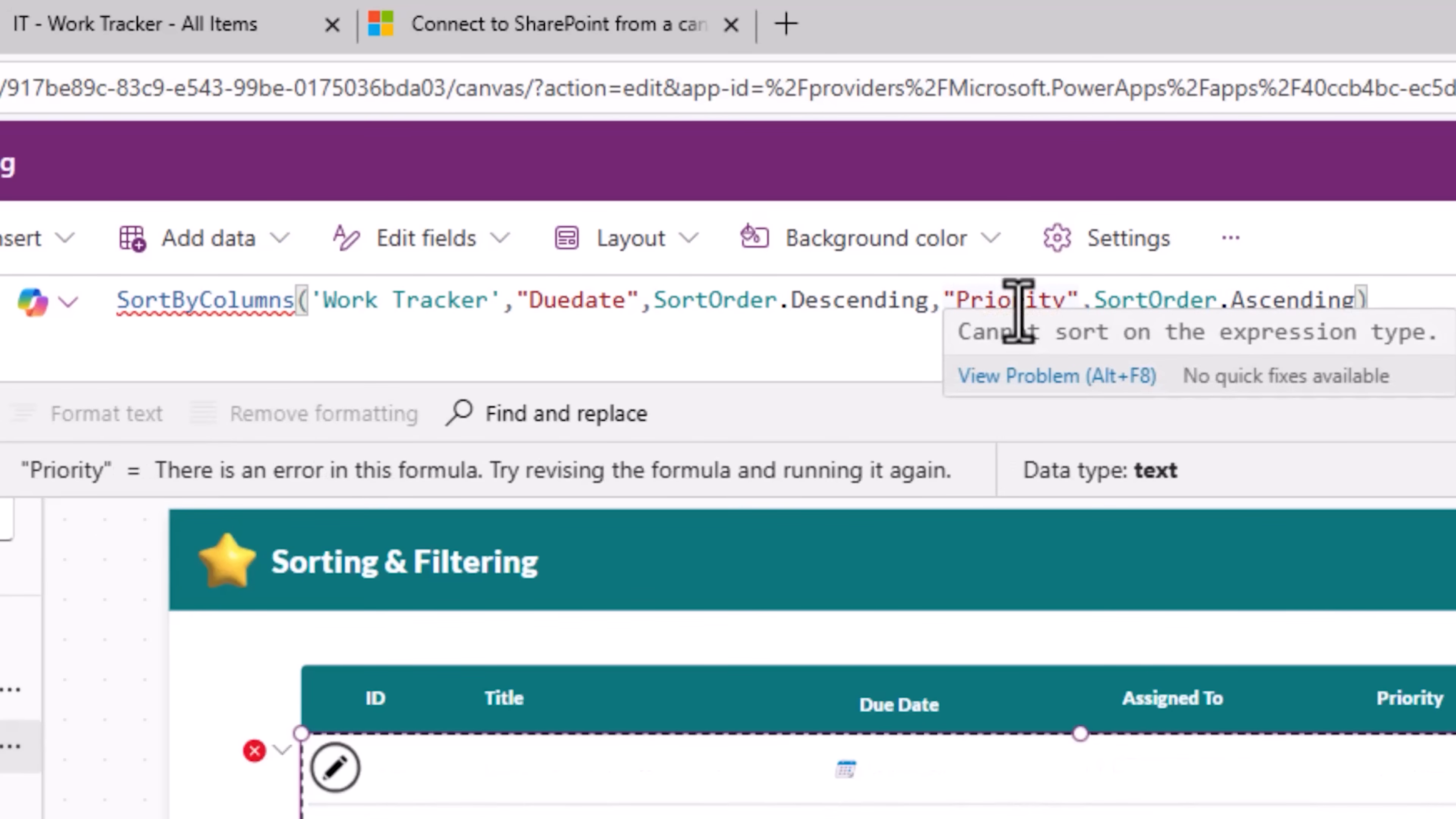
{"action": "key", "text": "ctrl+z"}
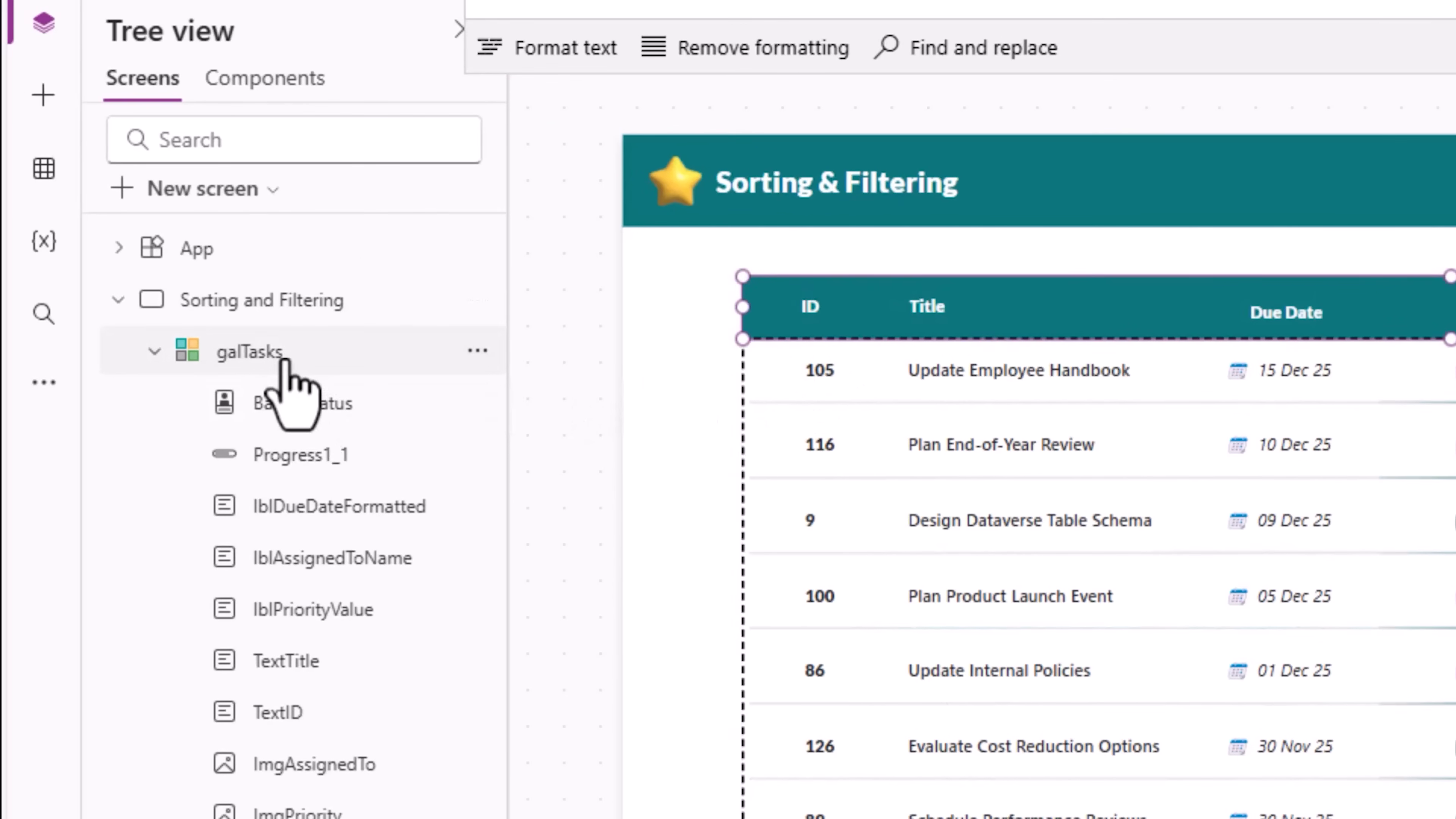
Step: Locate the ID header label inside the header container and check the app's Updates settings
{"action": "left_click", "coordinate": [284, 362]}
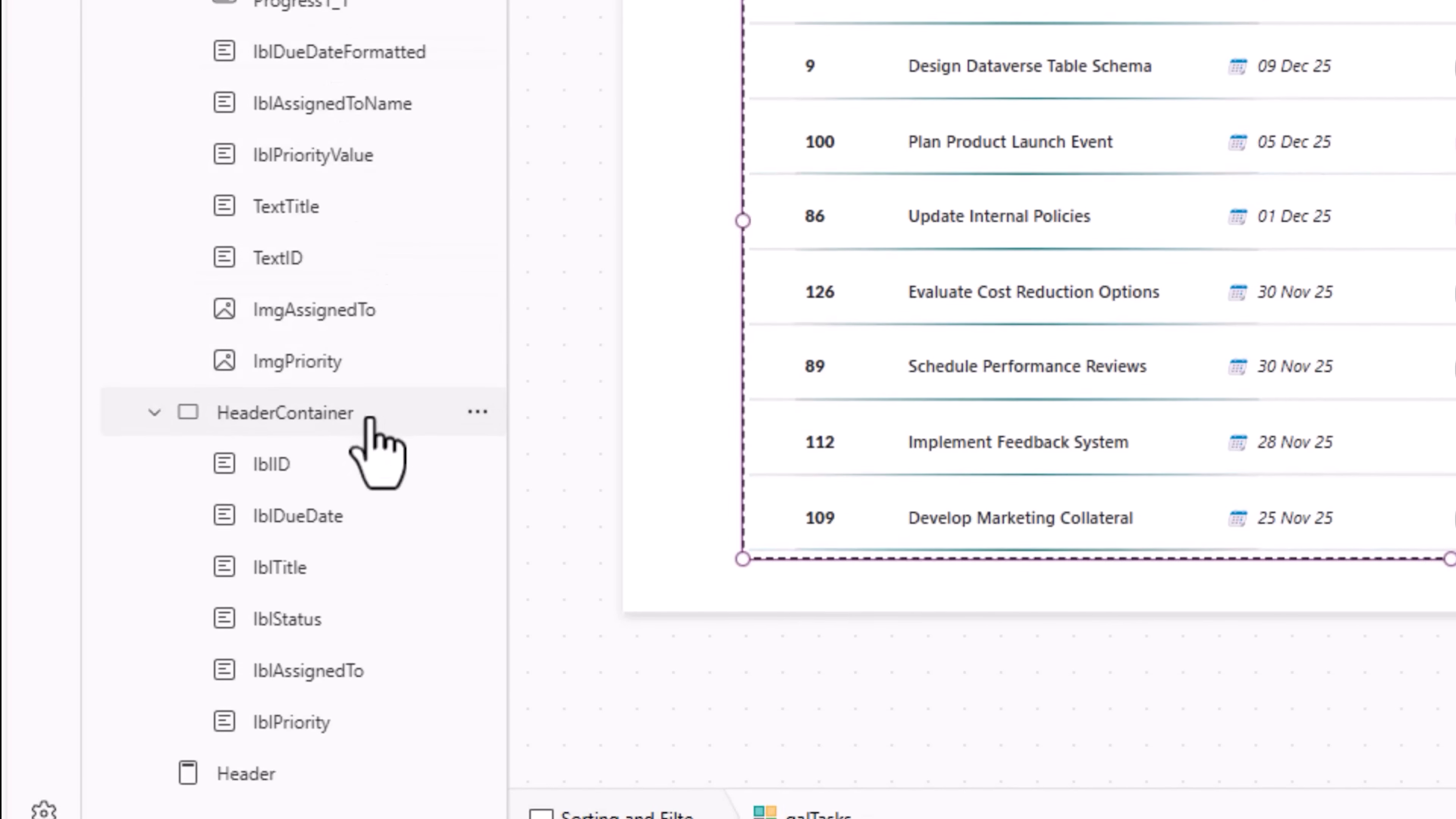
{"action": "left_click", "coordinate": [370, 390]}
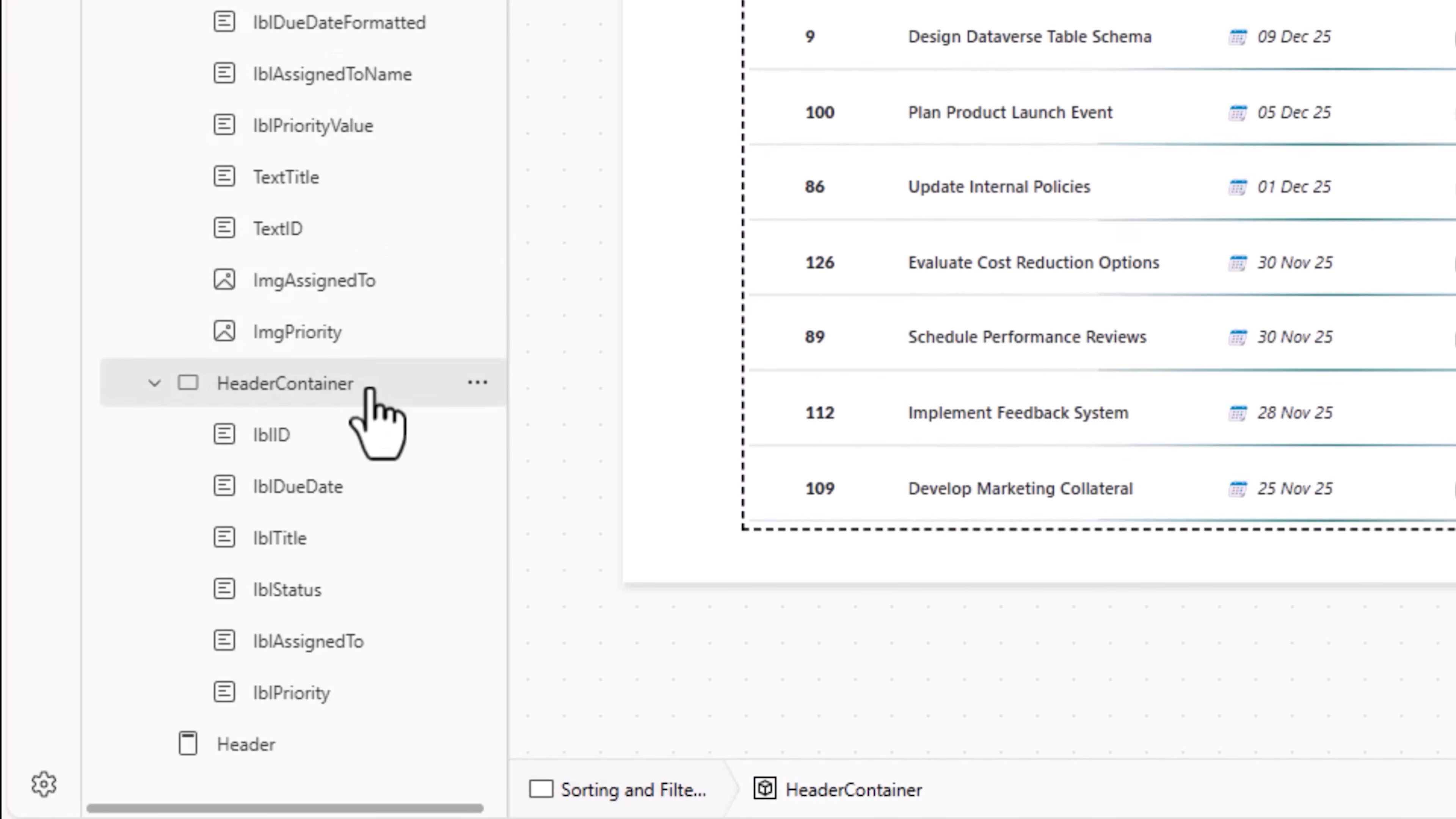
{"action": "left_click", "coordinate": [317, 439]}
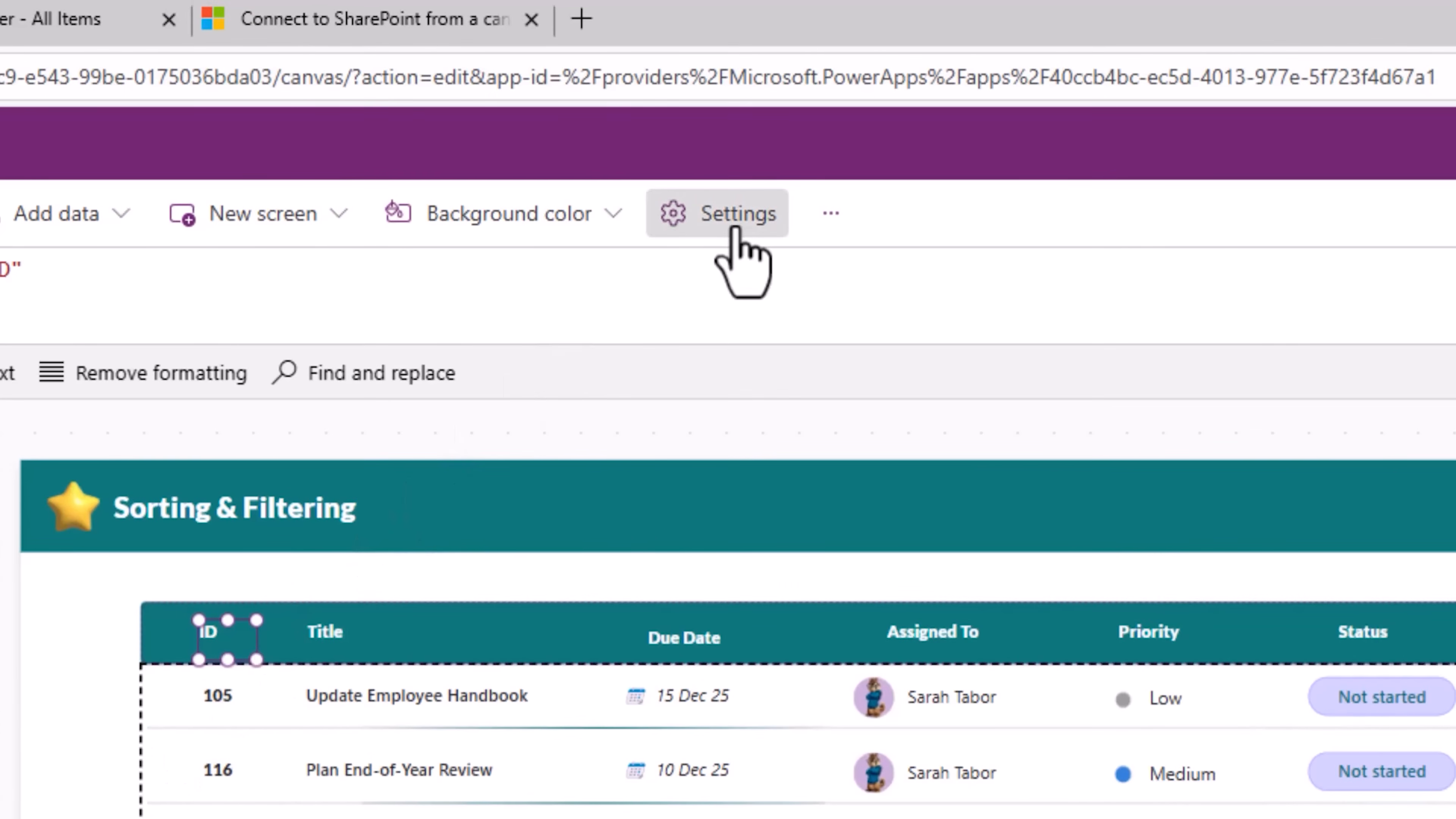
{"action": "left_click", "coordinate": [734, 228]}
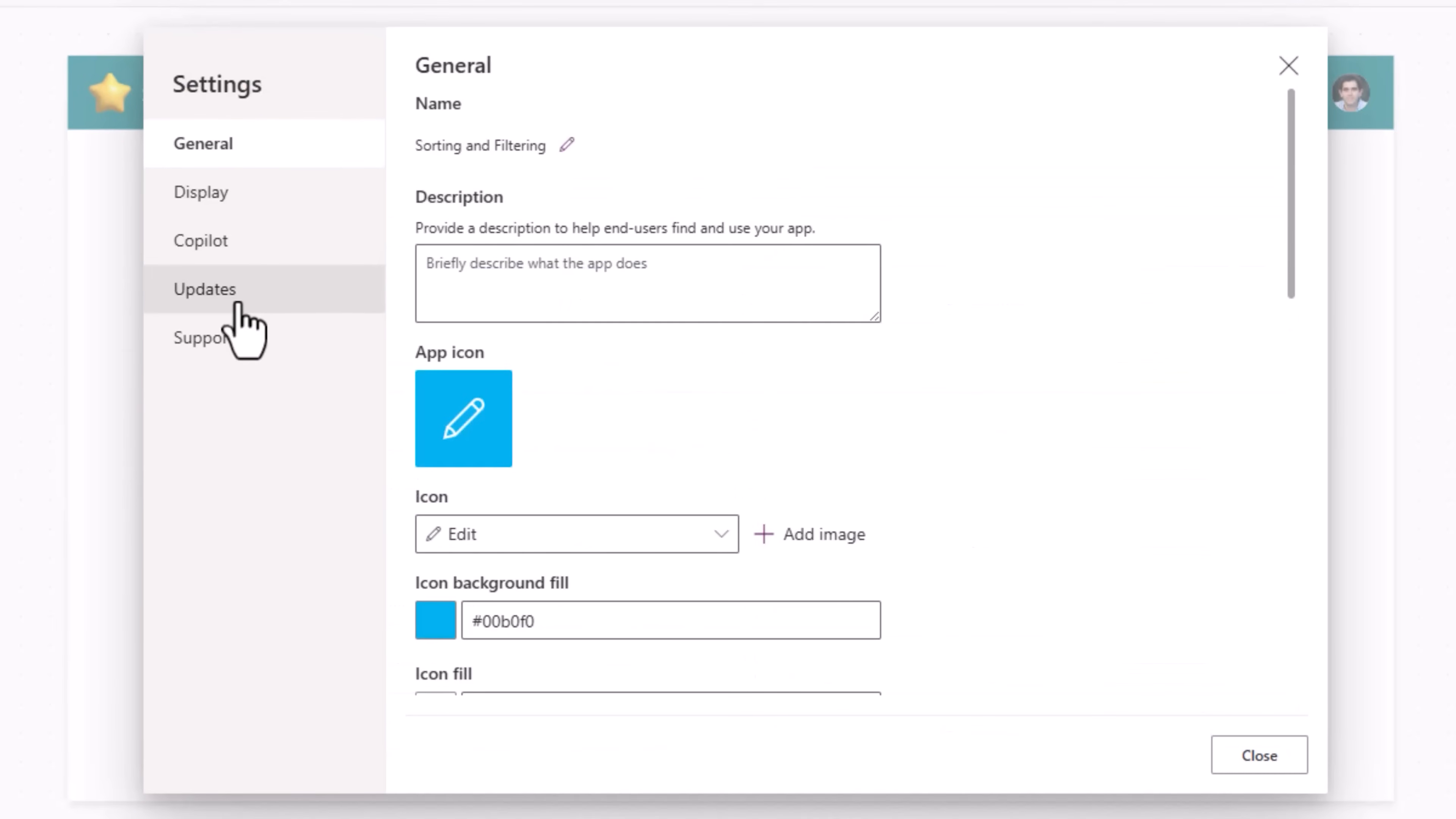
{"action": "left_click", "coordinate": [192, 752]}
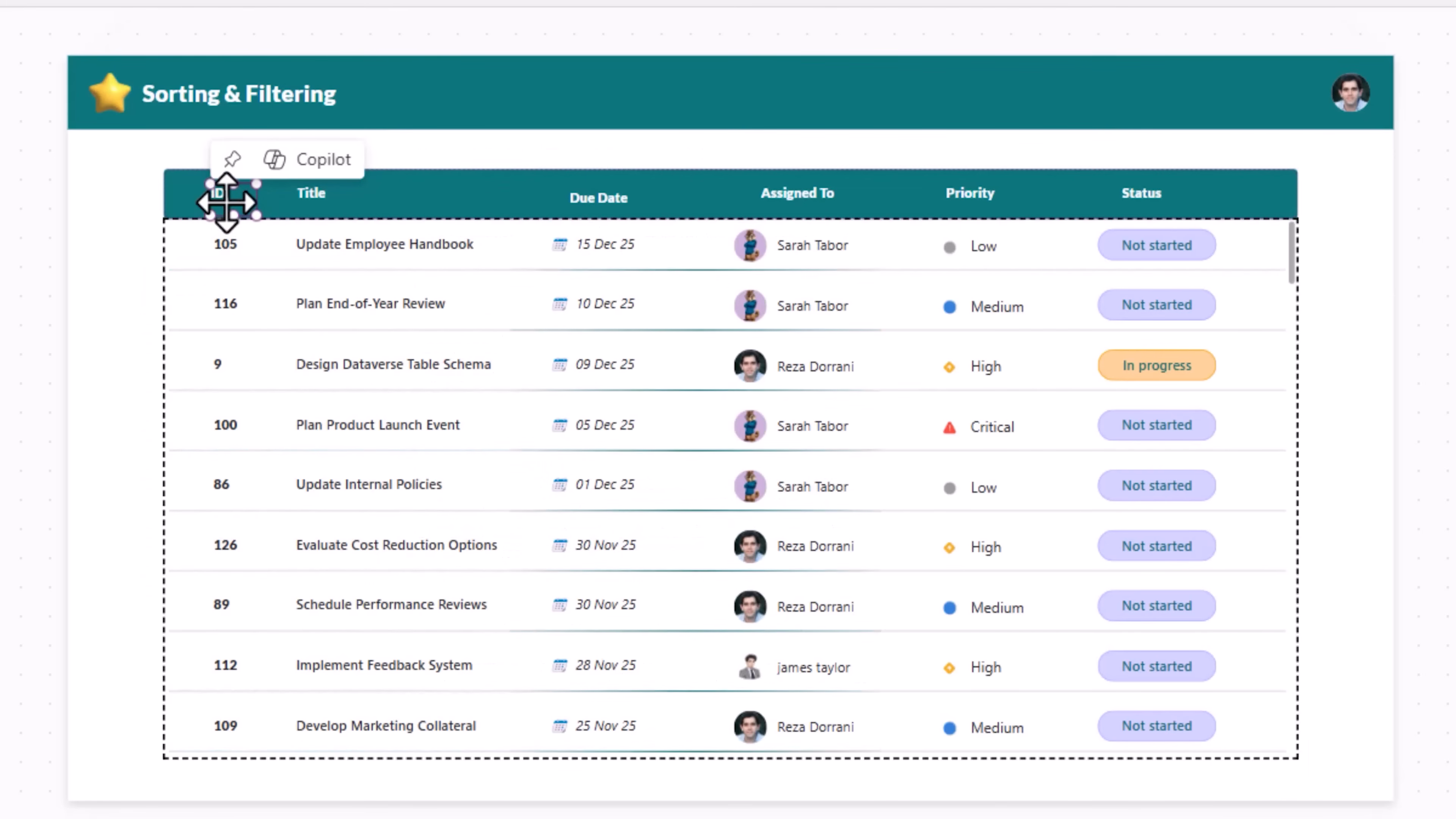
Step: Cut the ID header label and insert a button into the header row in its place
{"action": "right_click", "coordinate": [222, 195]}
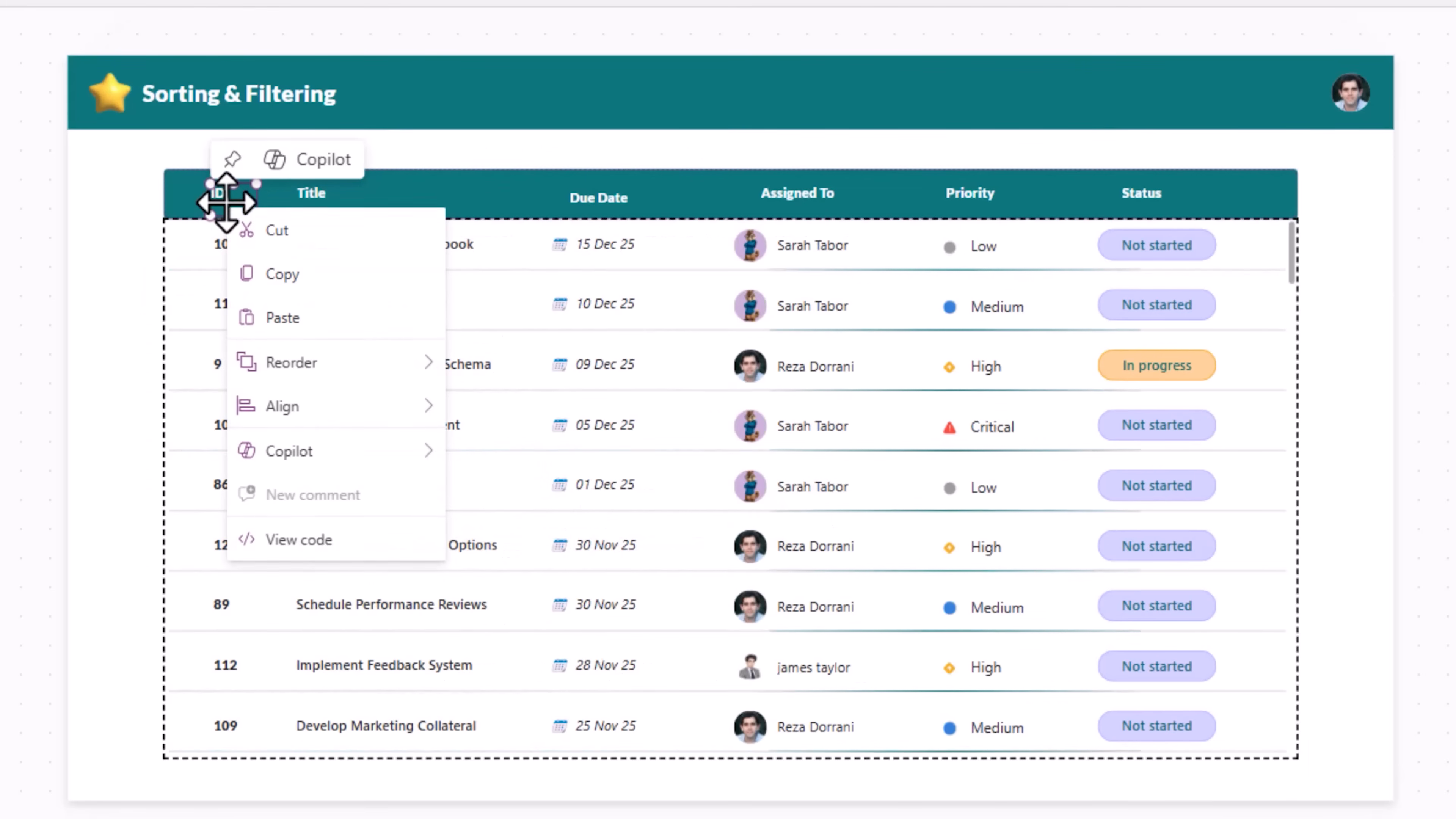
{"action": "left_click", "coordinate": [262, 231]}
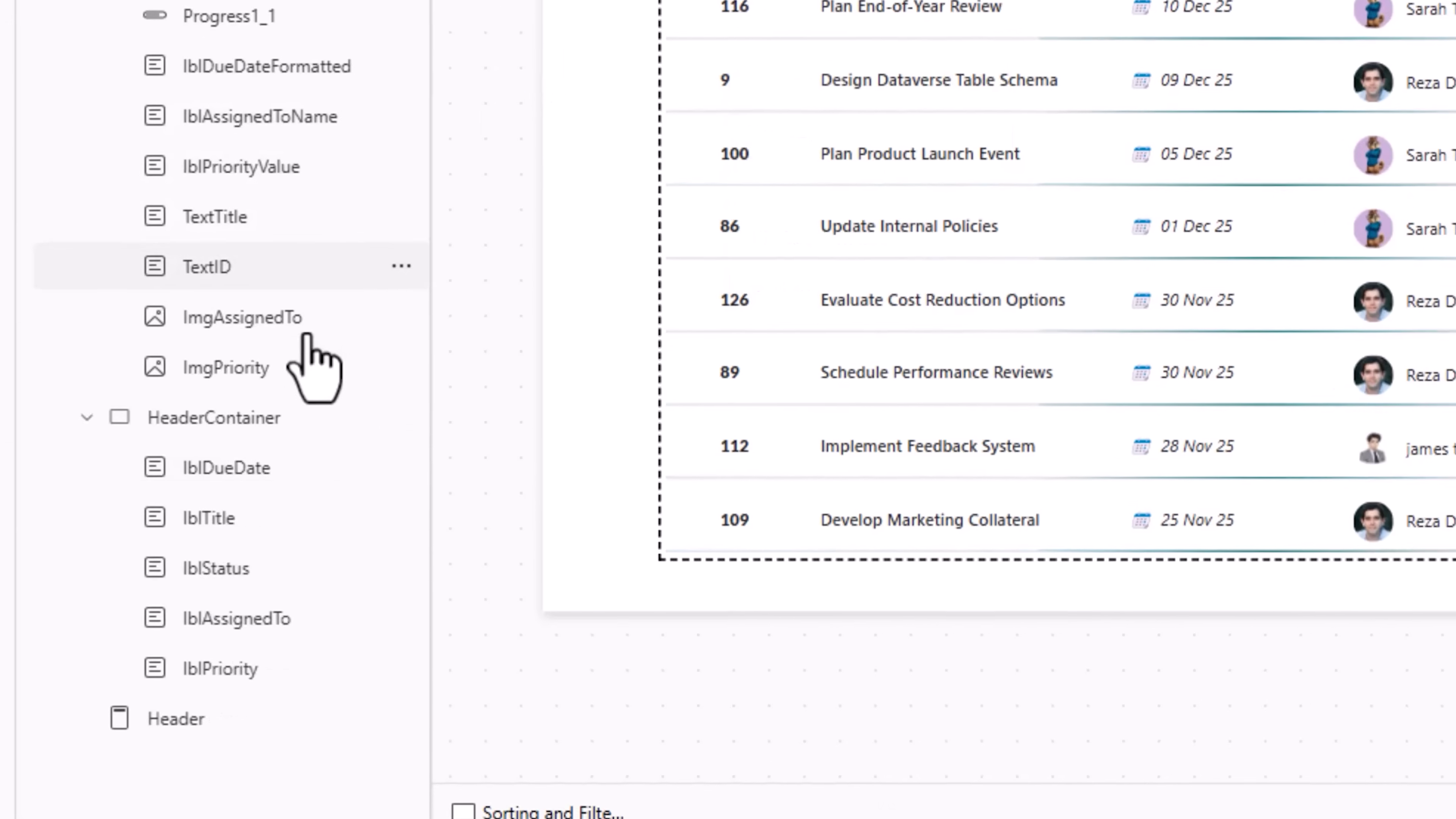
{"action": "left_click", "coordinate": [365, 395]}
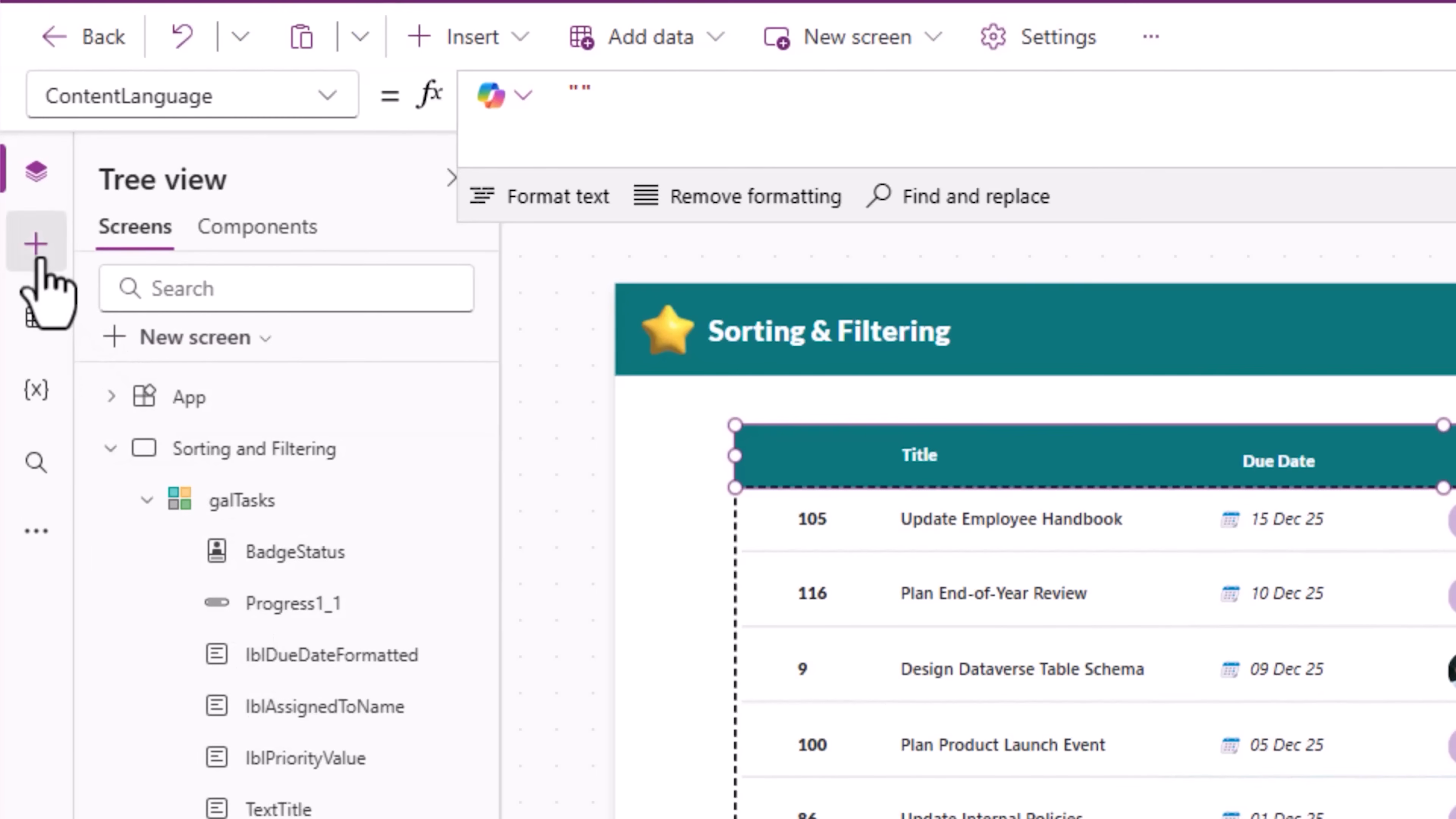
{"action": "left_click", "coordinate": [36, 217]}
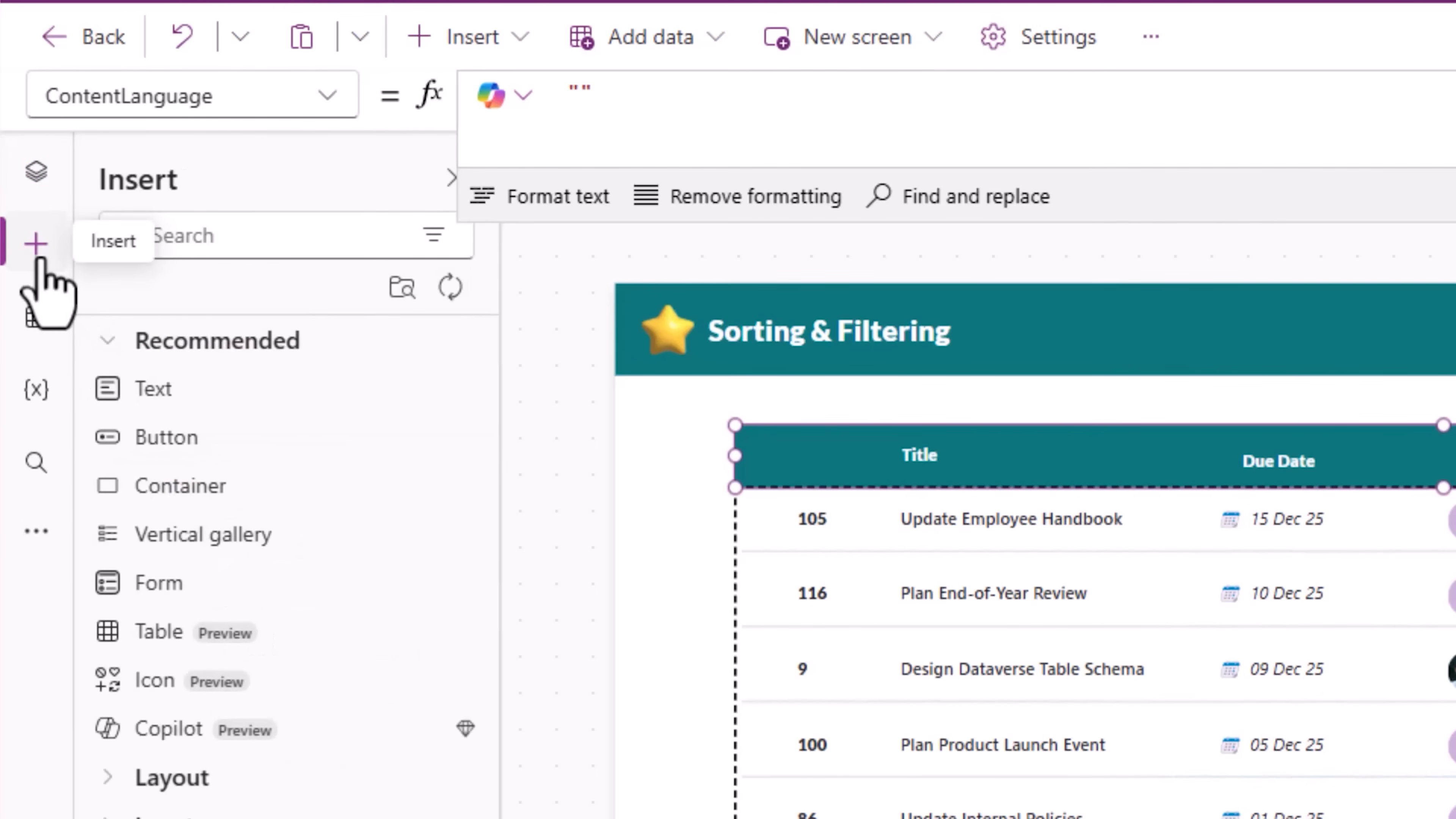
{"action": "left_click", "coordinate": [167, 453]}
{"action": "left_click_drag", "start_coordinate": [696, 352], "coordinate": [679, 338]}
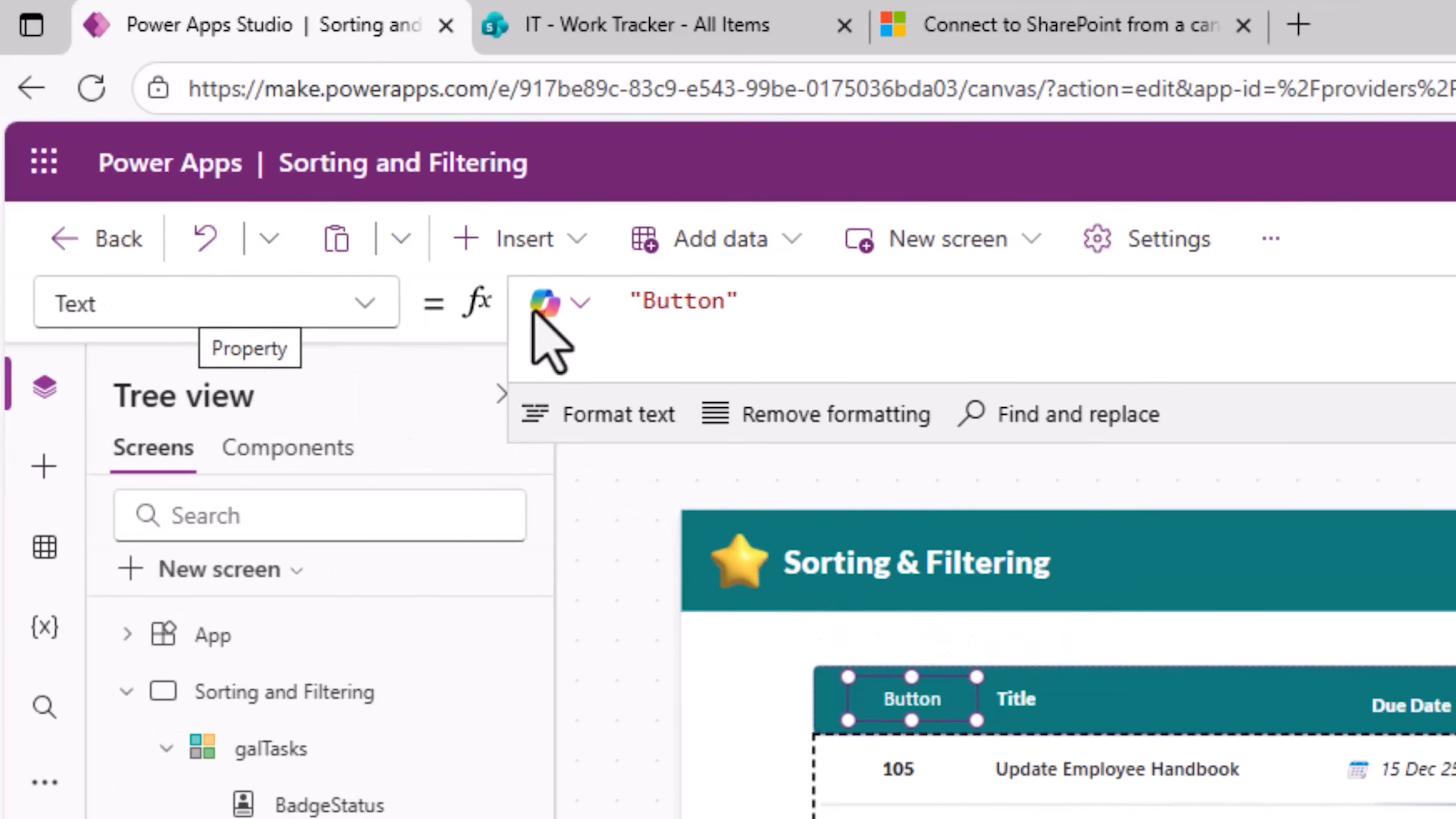
Step: Set the new header button's text to ID and its icon to ArrowSort
{"action": "left_click", "coordinate": [679, 302]}
{"action": "double_click", "coordinate": [683, 301]}
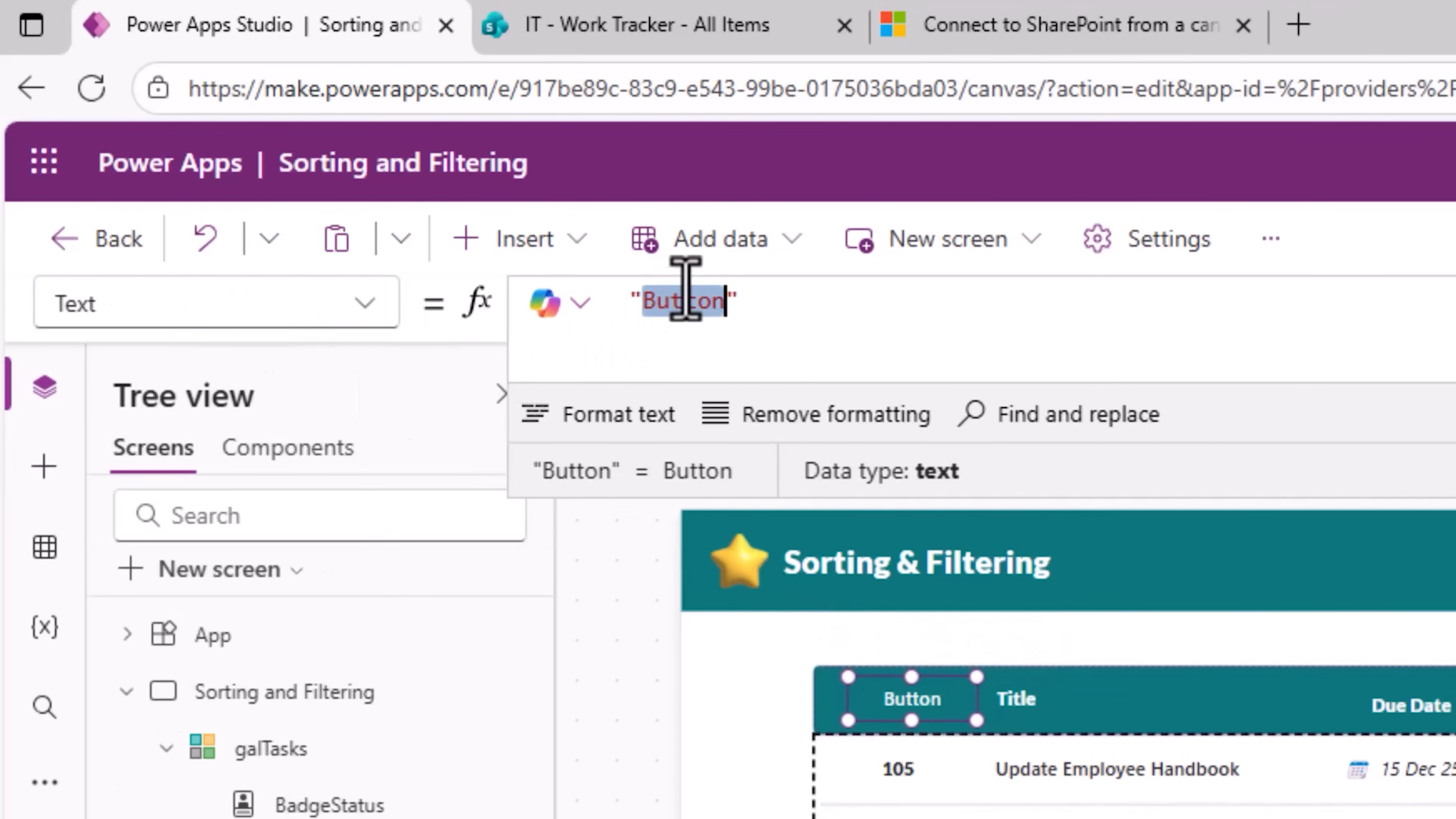
{"action": "type", "text": "ID"}
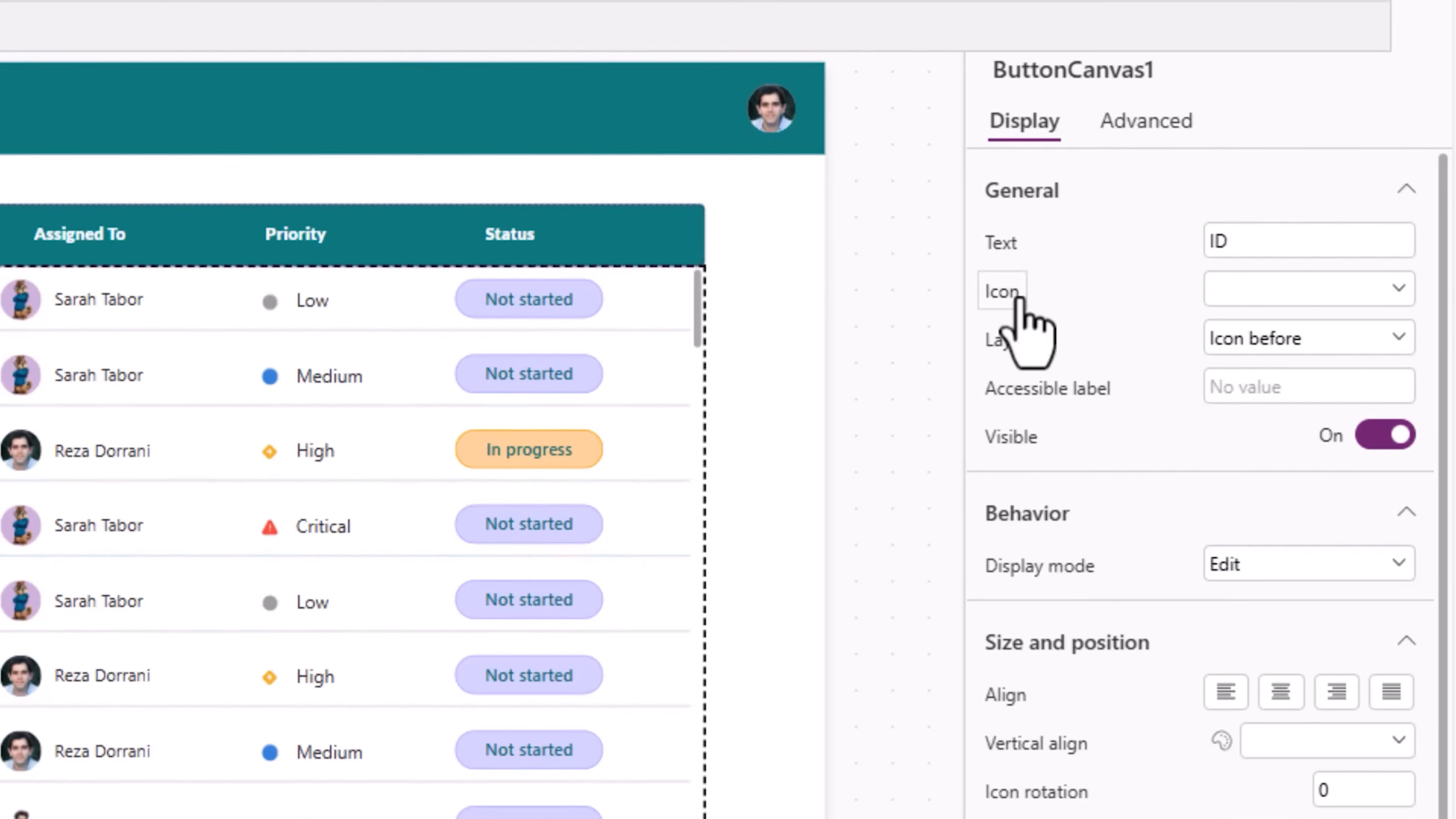
{"action": "left_click", "coordinate": [1241, 299]}
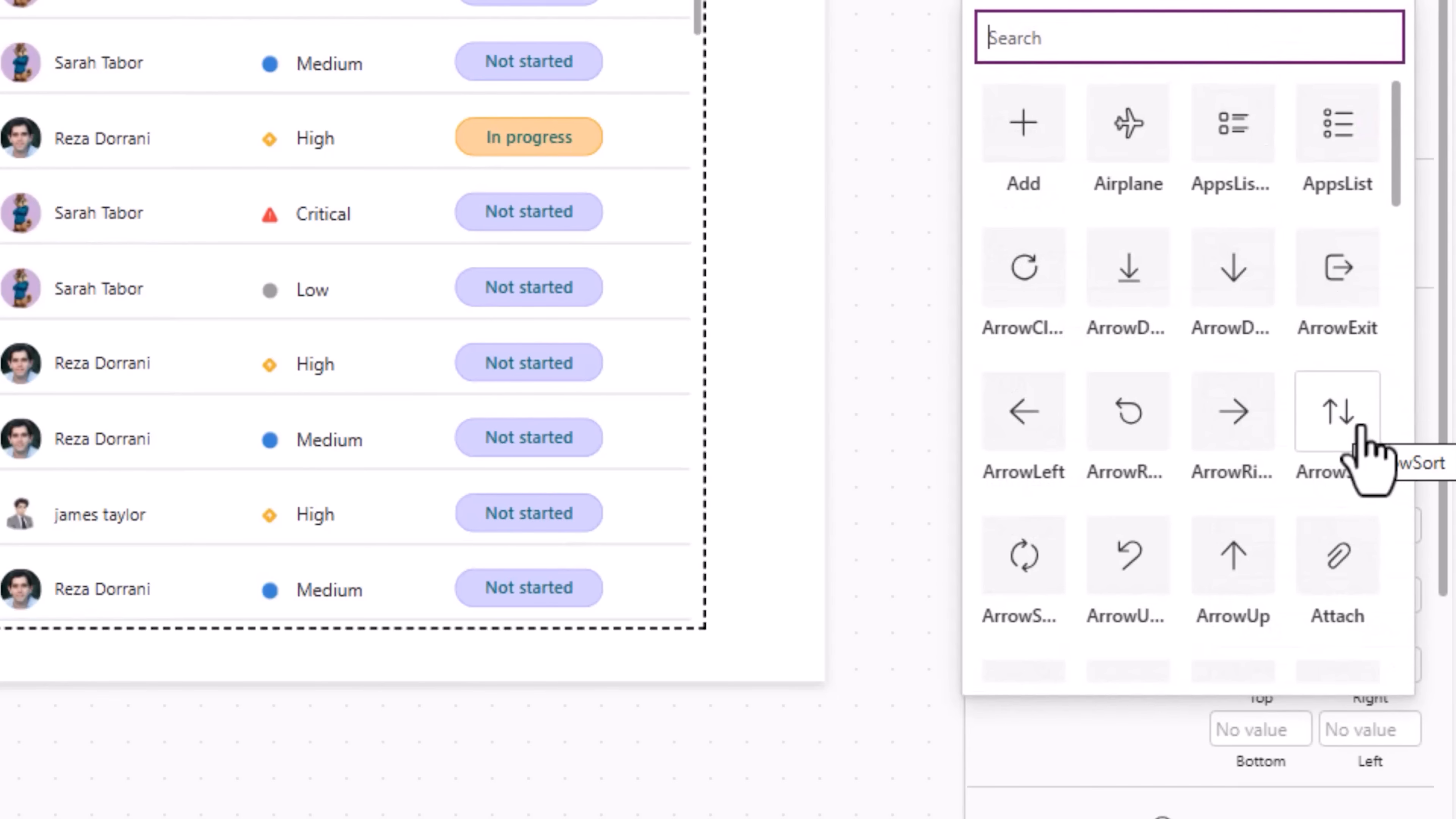
{"action": "left_click", "coordinate": [1336, 436]}
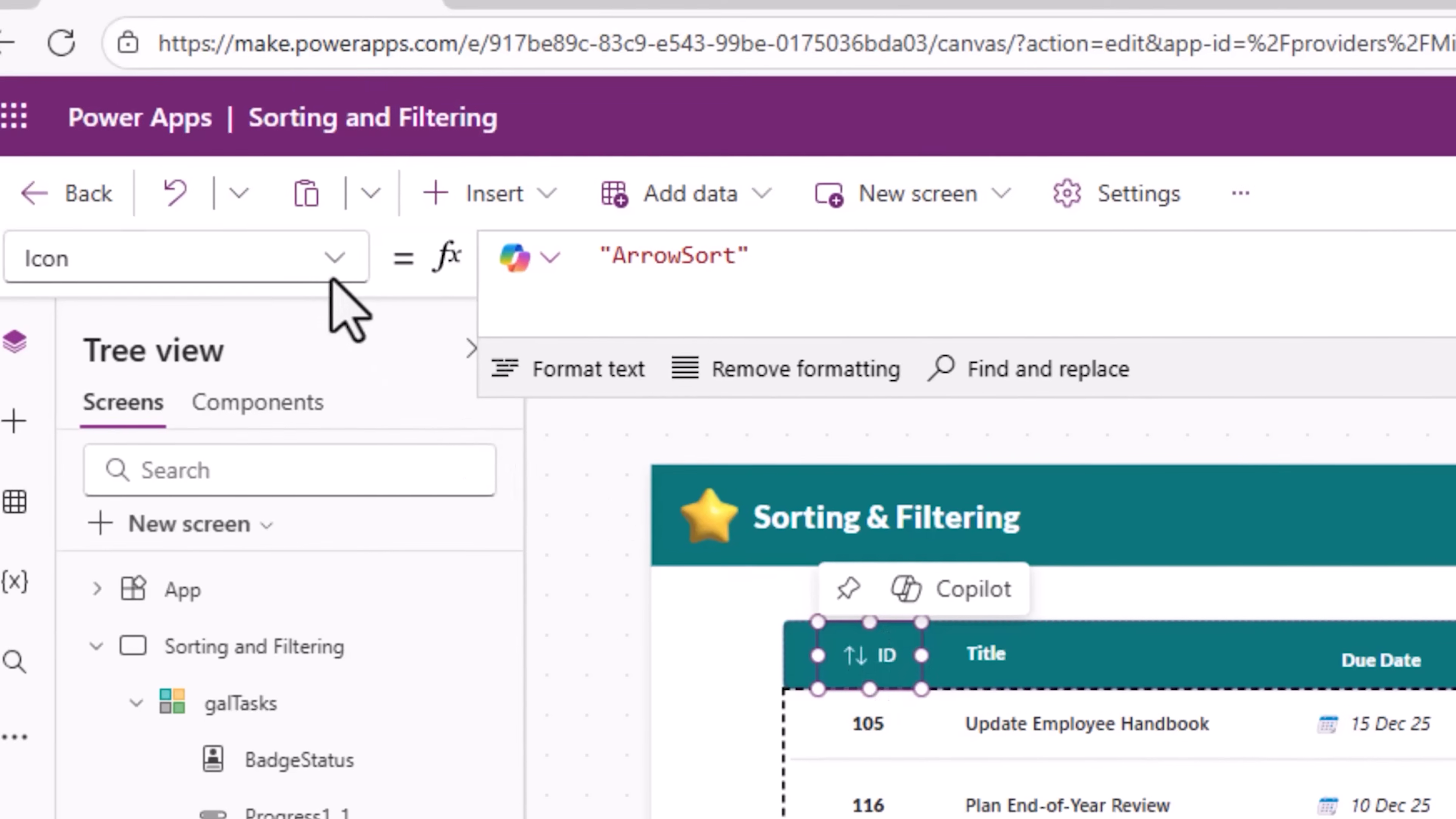
Step: Start the header button's OnSelect formula by setting varSortBy to "ID"
{"action": "left_click", "coordinate": [335, 255]}
{"action": "scroll", "coordinate": [202, 488], "scroll_direction": "down", "scroll_amount": 5}
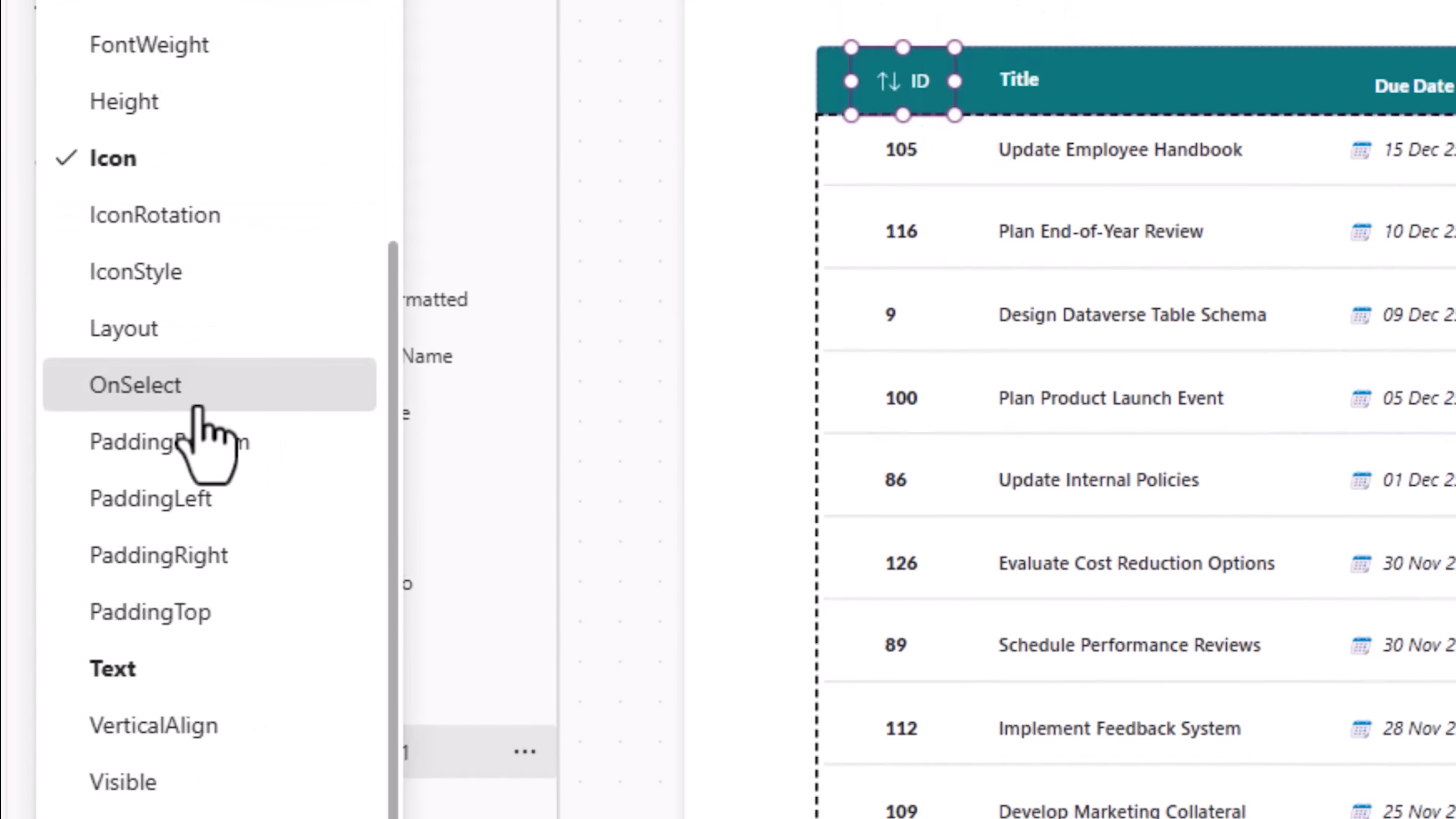
{"action": "left_click", "coordinate": [198, 401]}
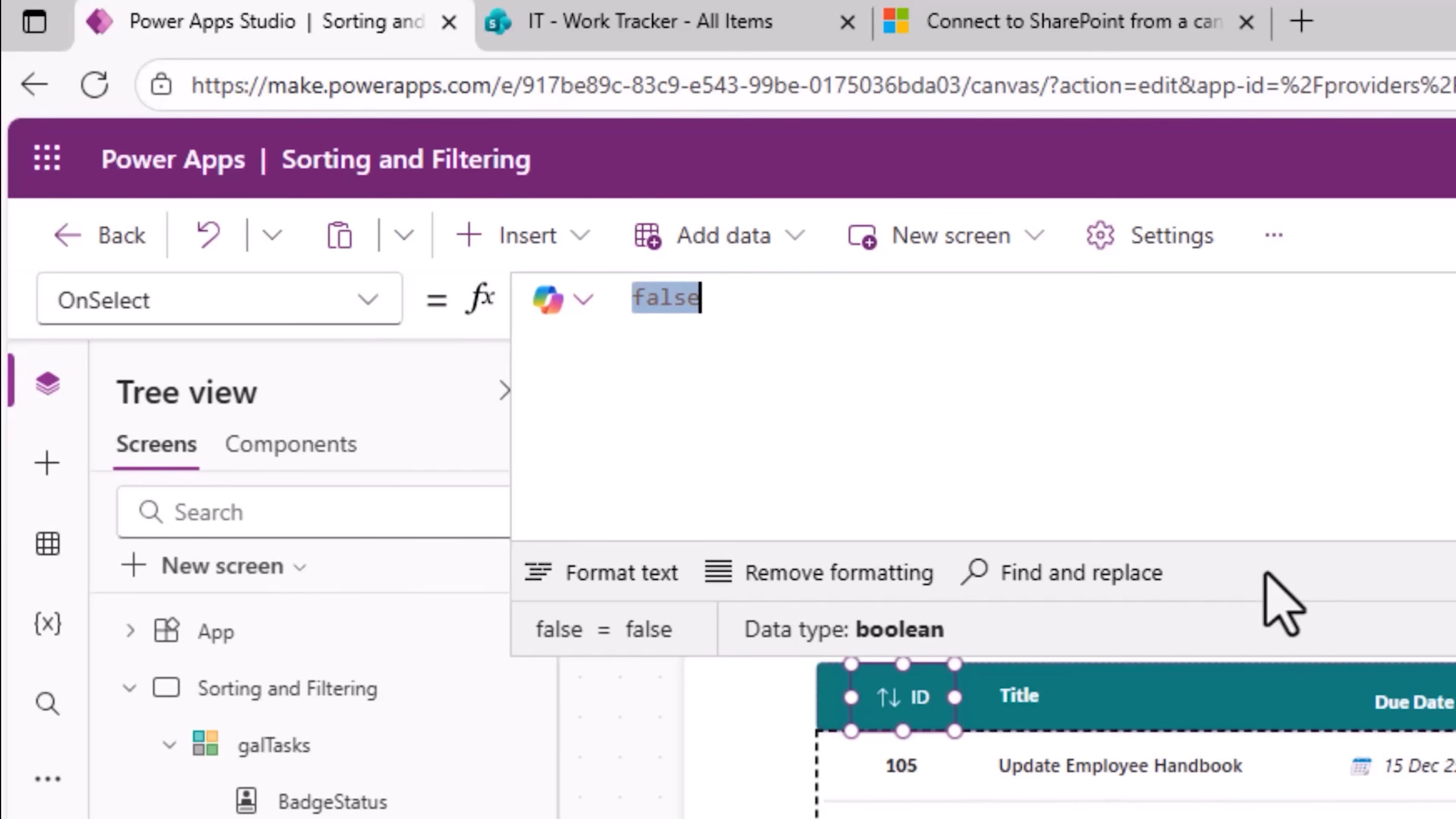
{"action": "type", "text": "Set(var"}
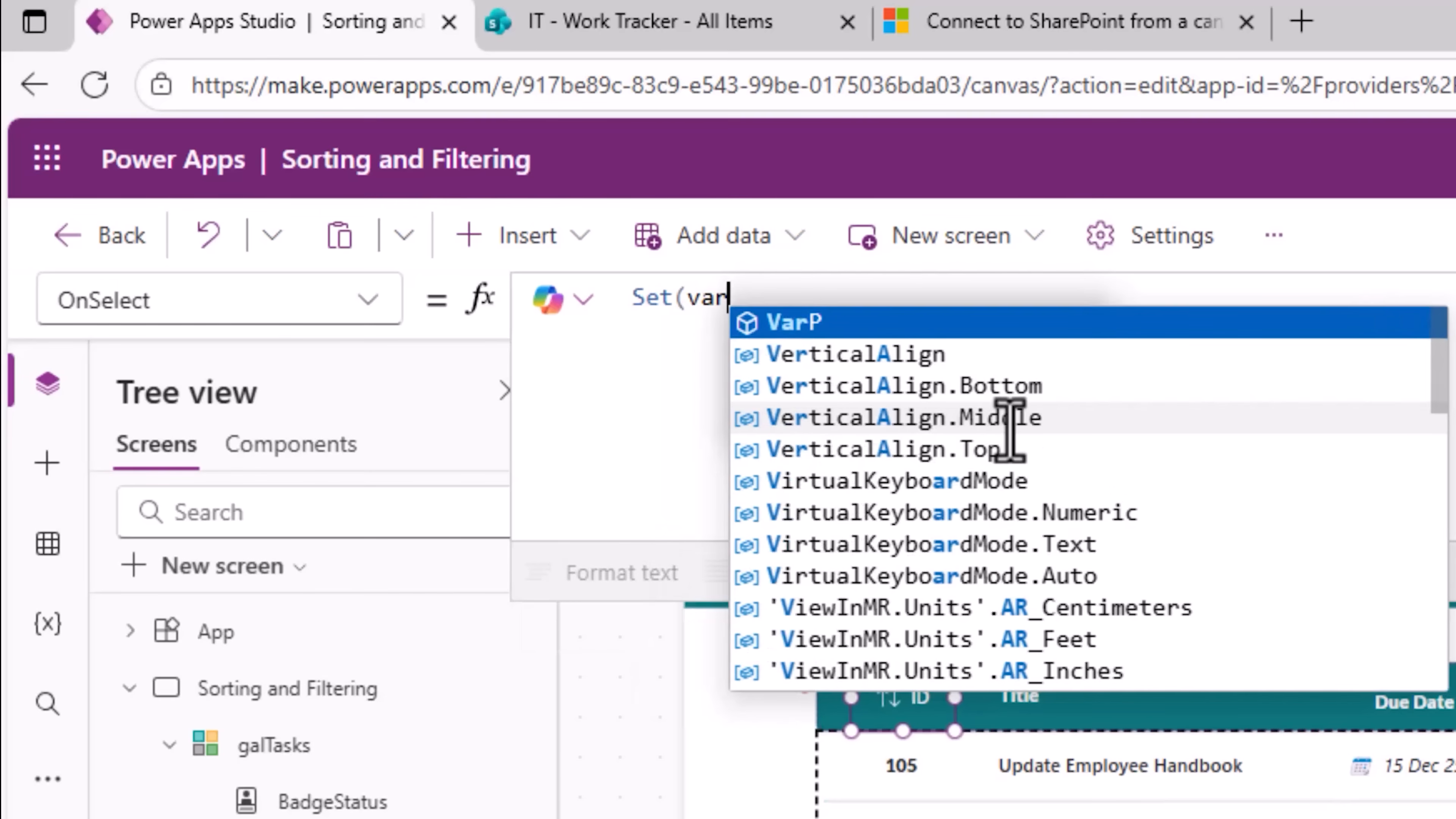
{"action": "type", "text": "SortBy,"}
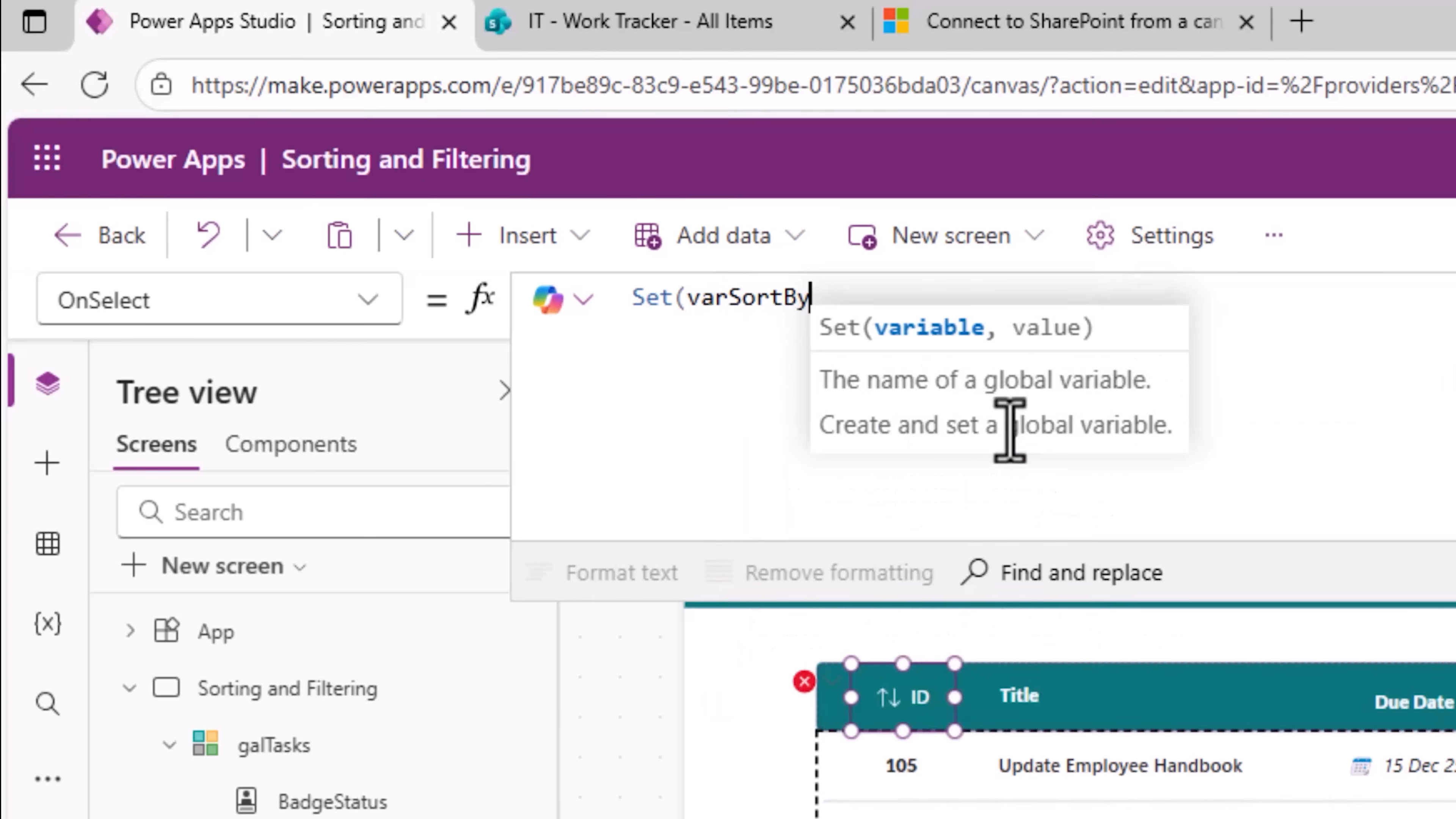
{"action": "type", "text": "\"ID\""}
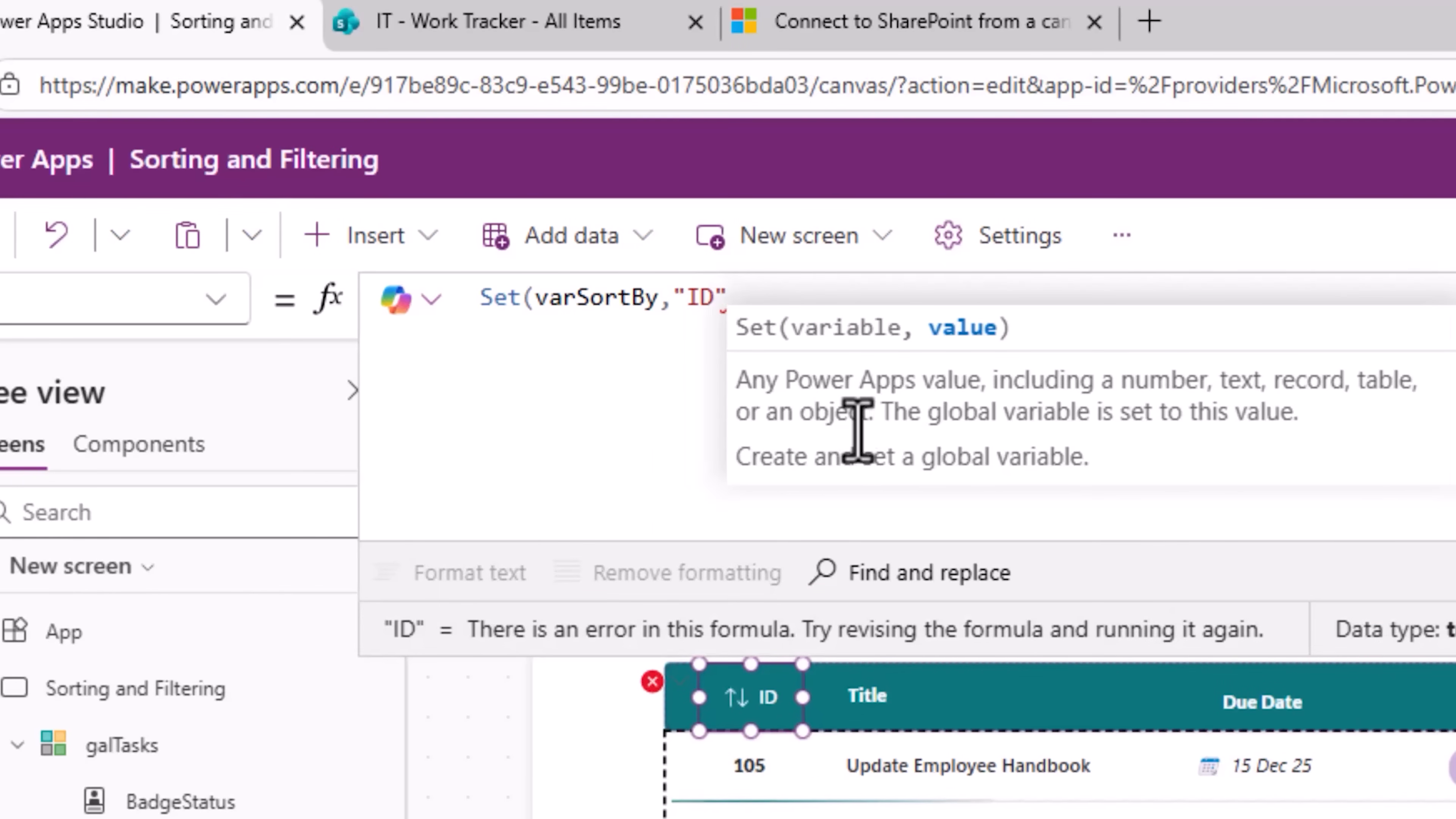
{"action": "type", "text": ");"}
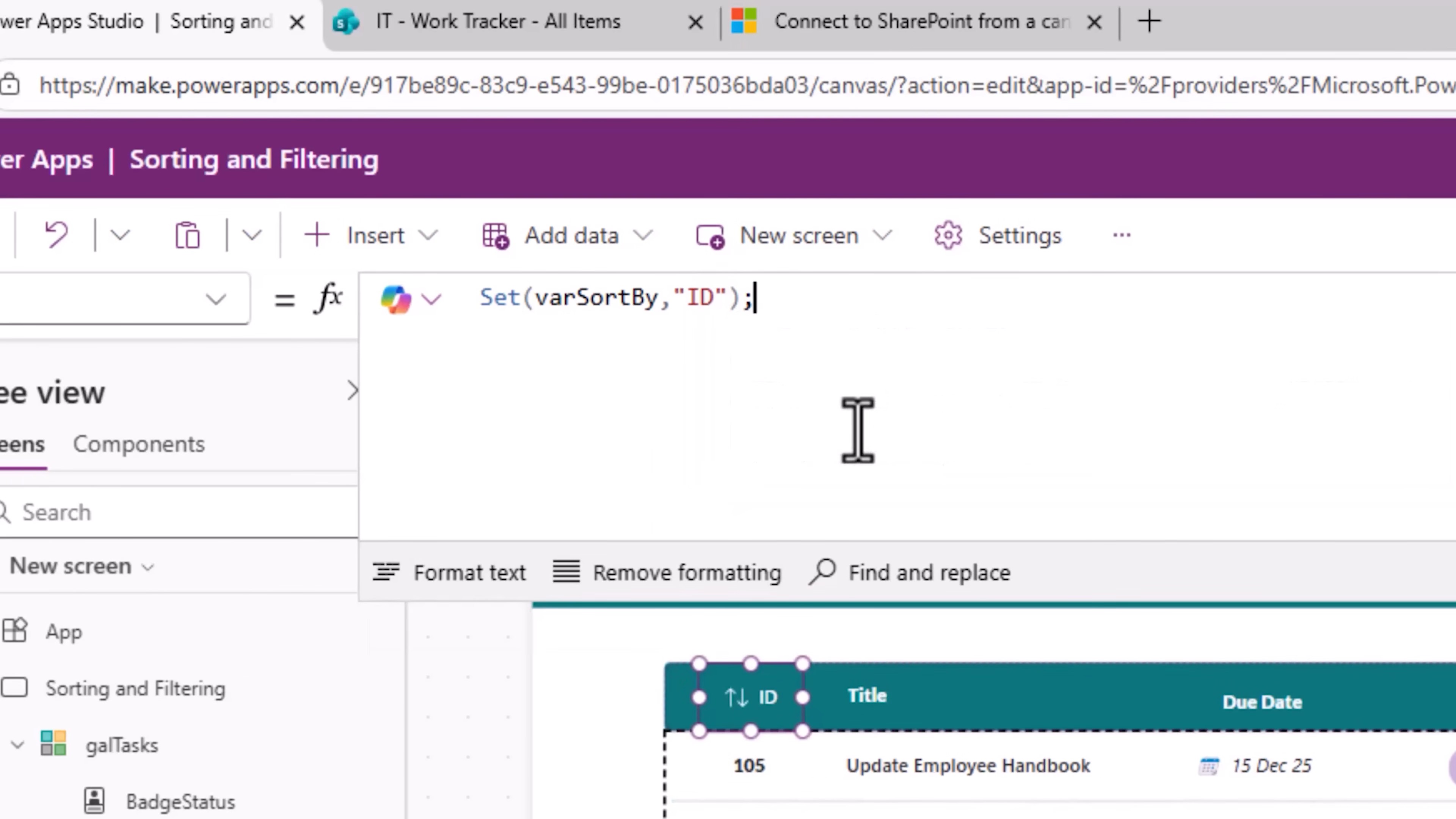
{"action": "key", "text": "shift+Return"}
Step: Add a second line to OnSelect that toggles varSortDirection to its opposite value
{"action": "type", "text": "Set(va"}
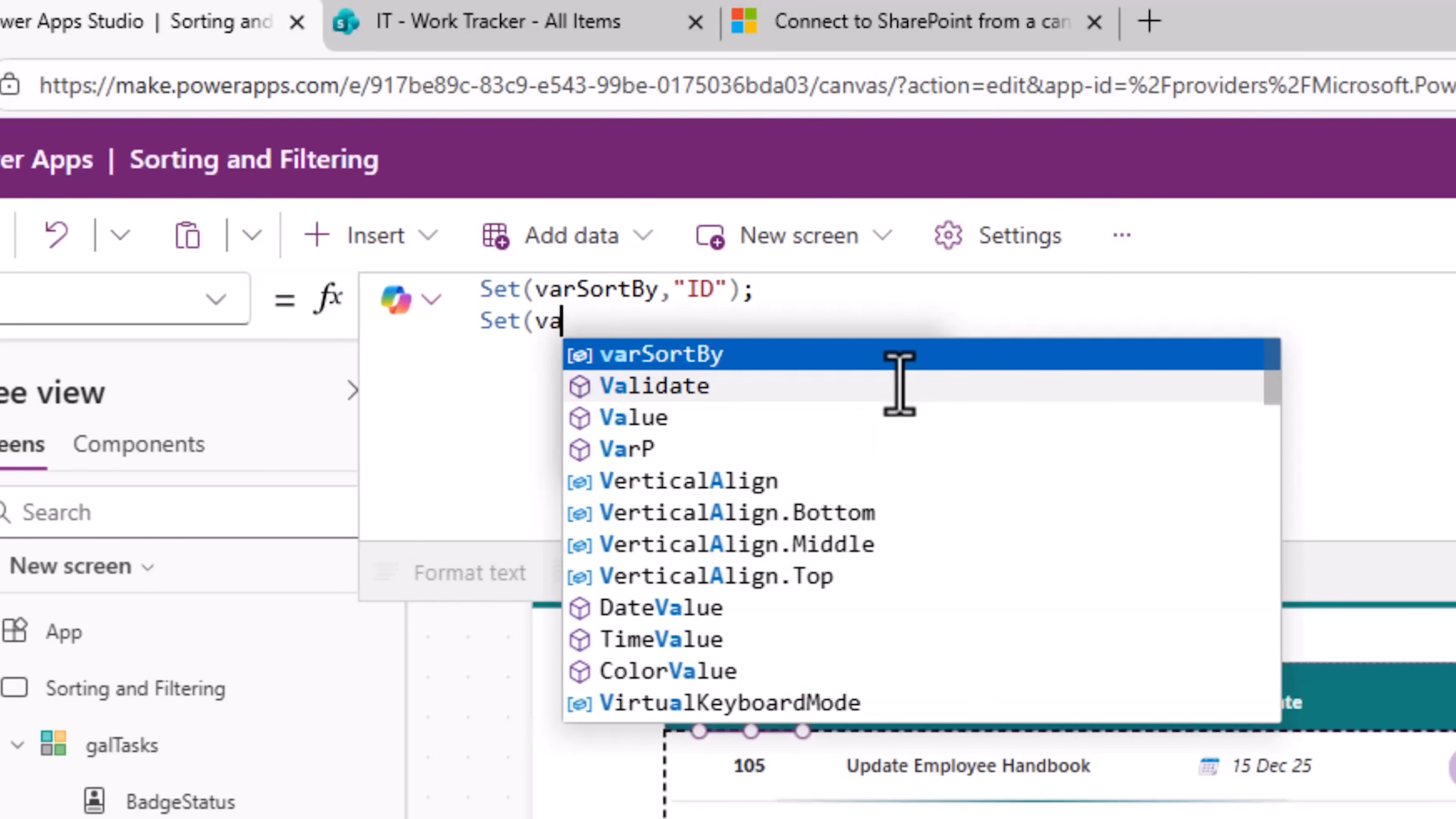
{"action": "type", "text": "rSort"}
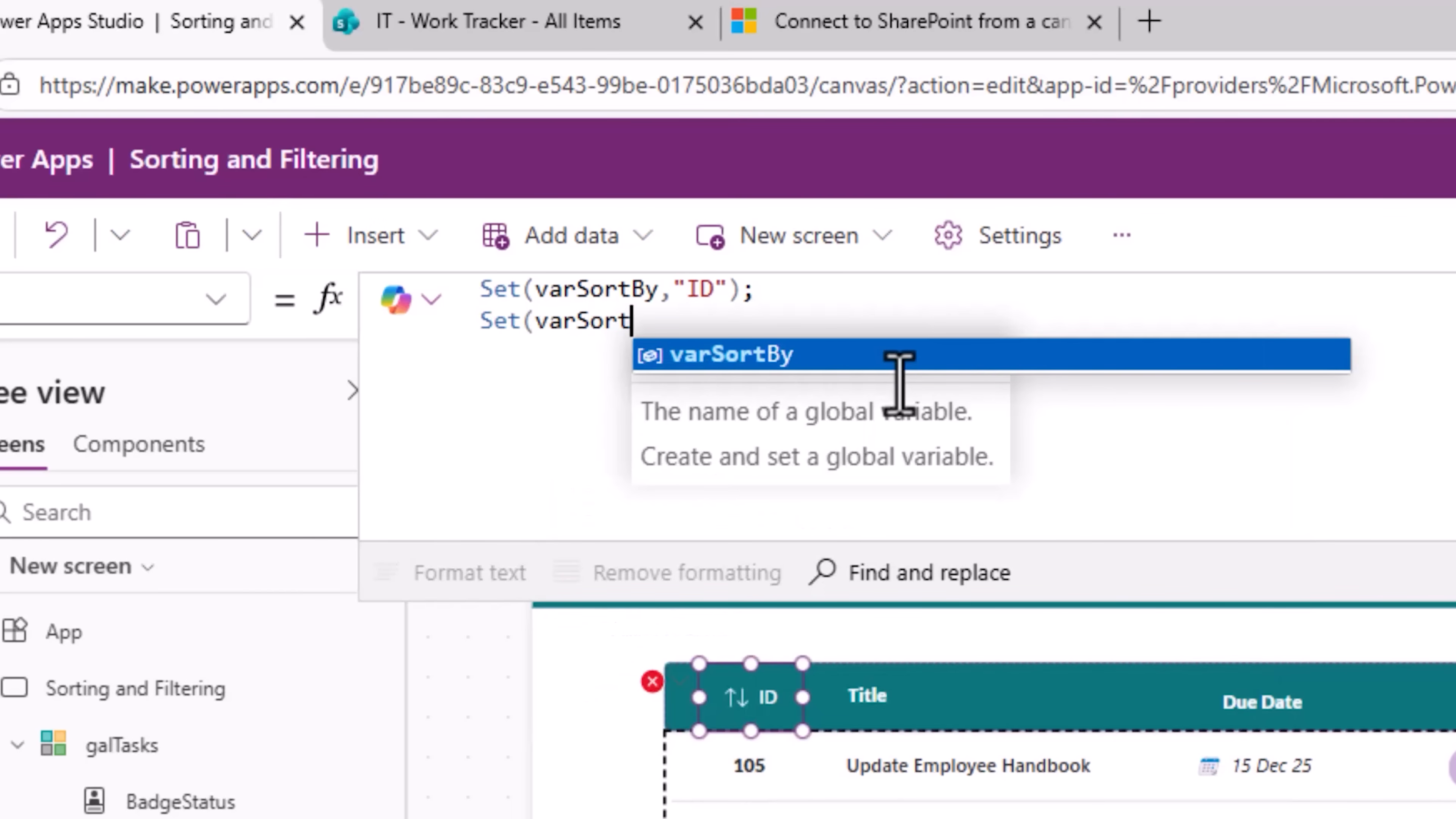
{"action": "type", "text": "Direction,"}
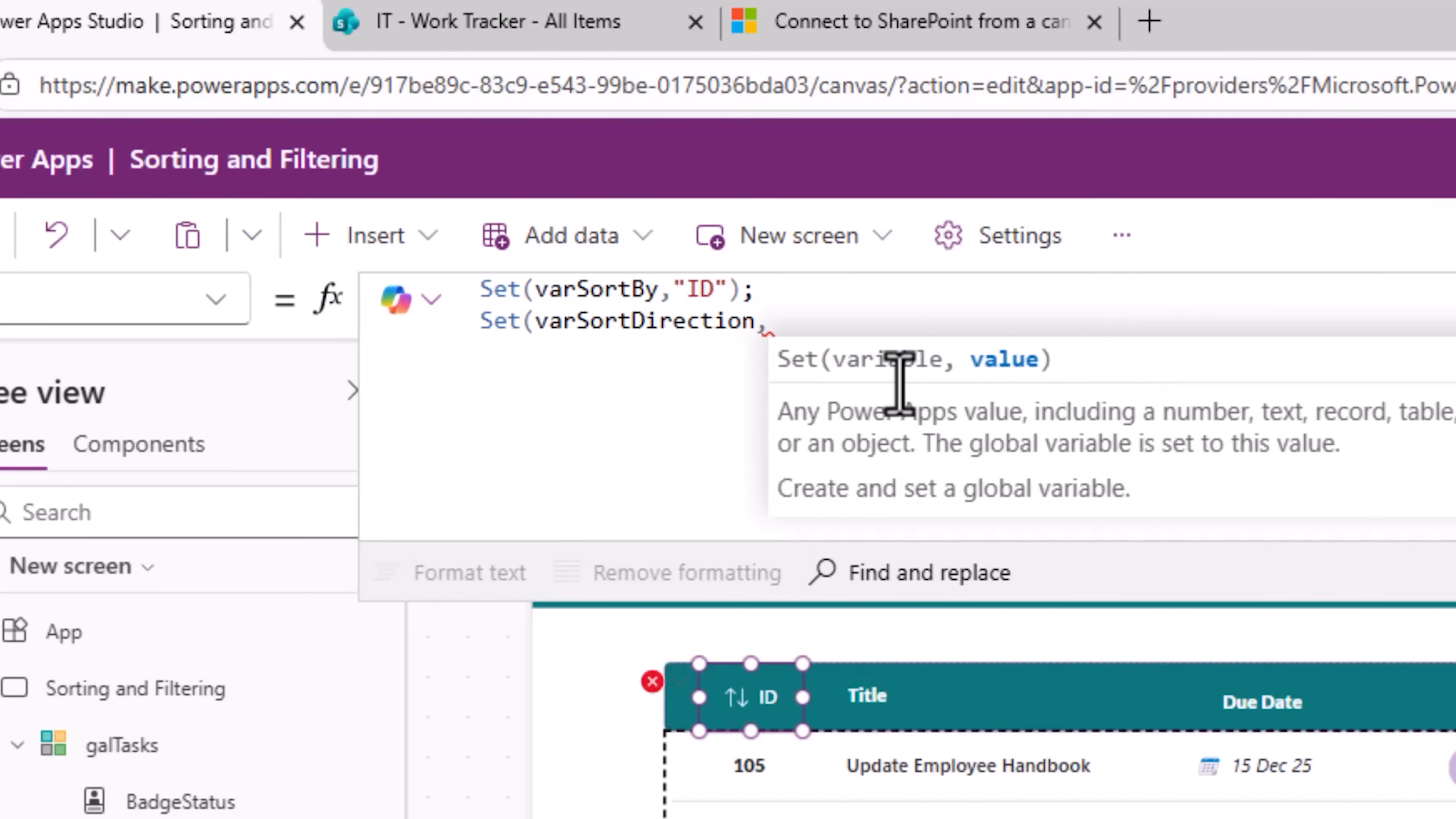
{"action": "double_click", "coordinate": [650, 322]}
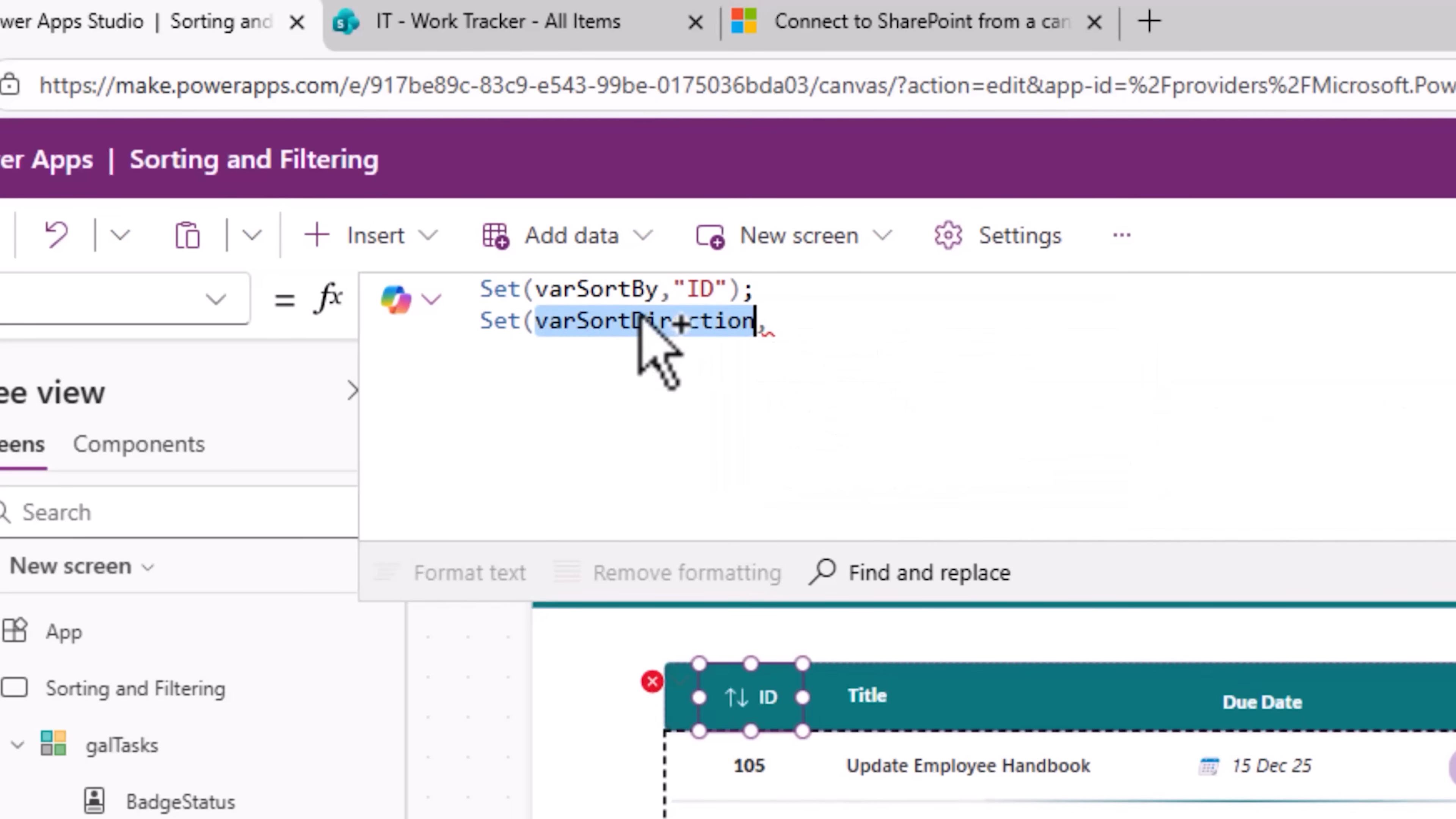
{"action": "left_click", "coordinate": [875, 326]}
{"action": "type", "text": "!varSortDirection)"}
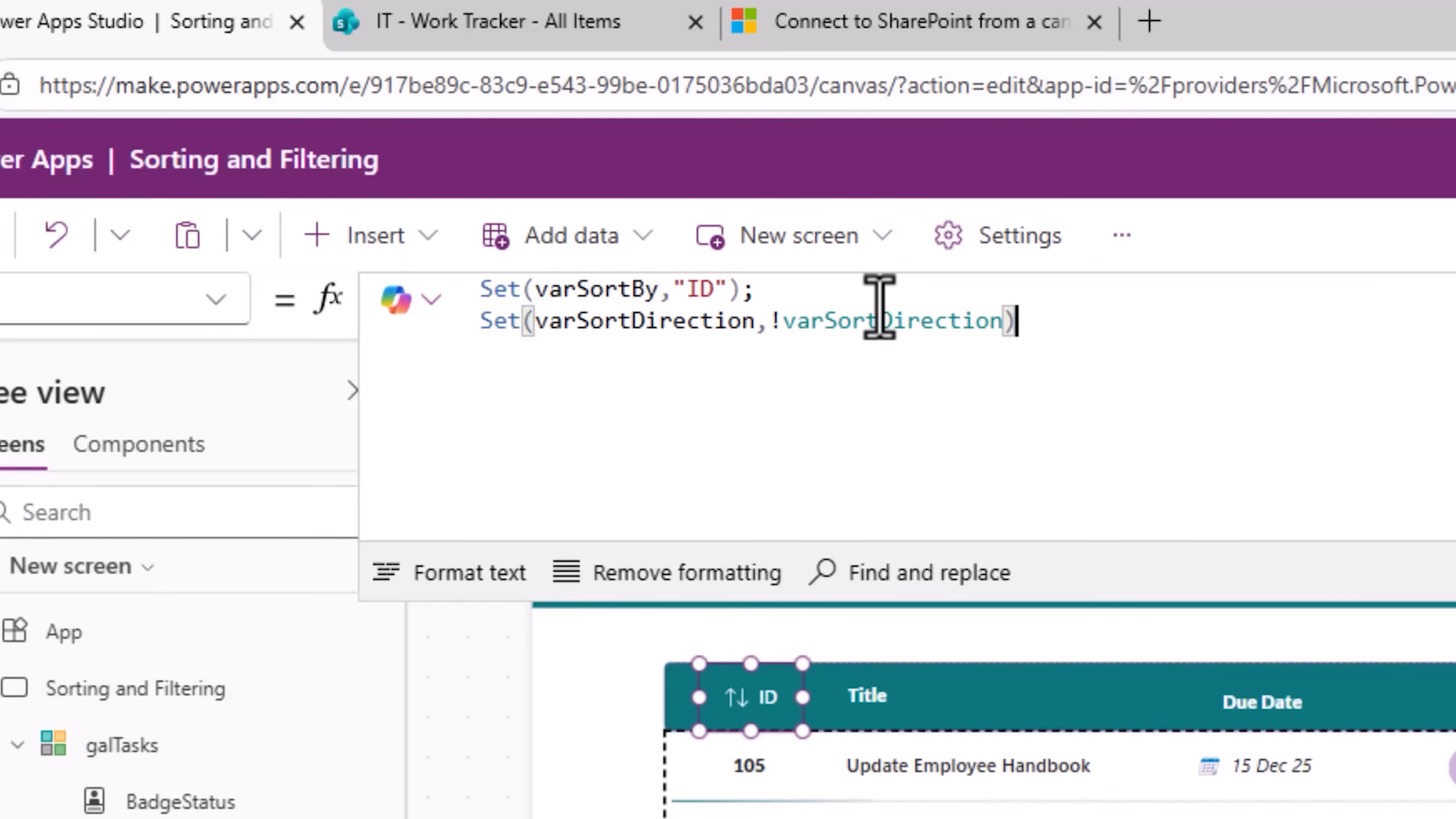
Step: Replace the gallery's Items formula with a Switch on varSortBy that sorts 'Work Tracker' by ID for "ID"
{"action": "left_click", "coordinate": [942, 384]}
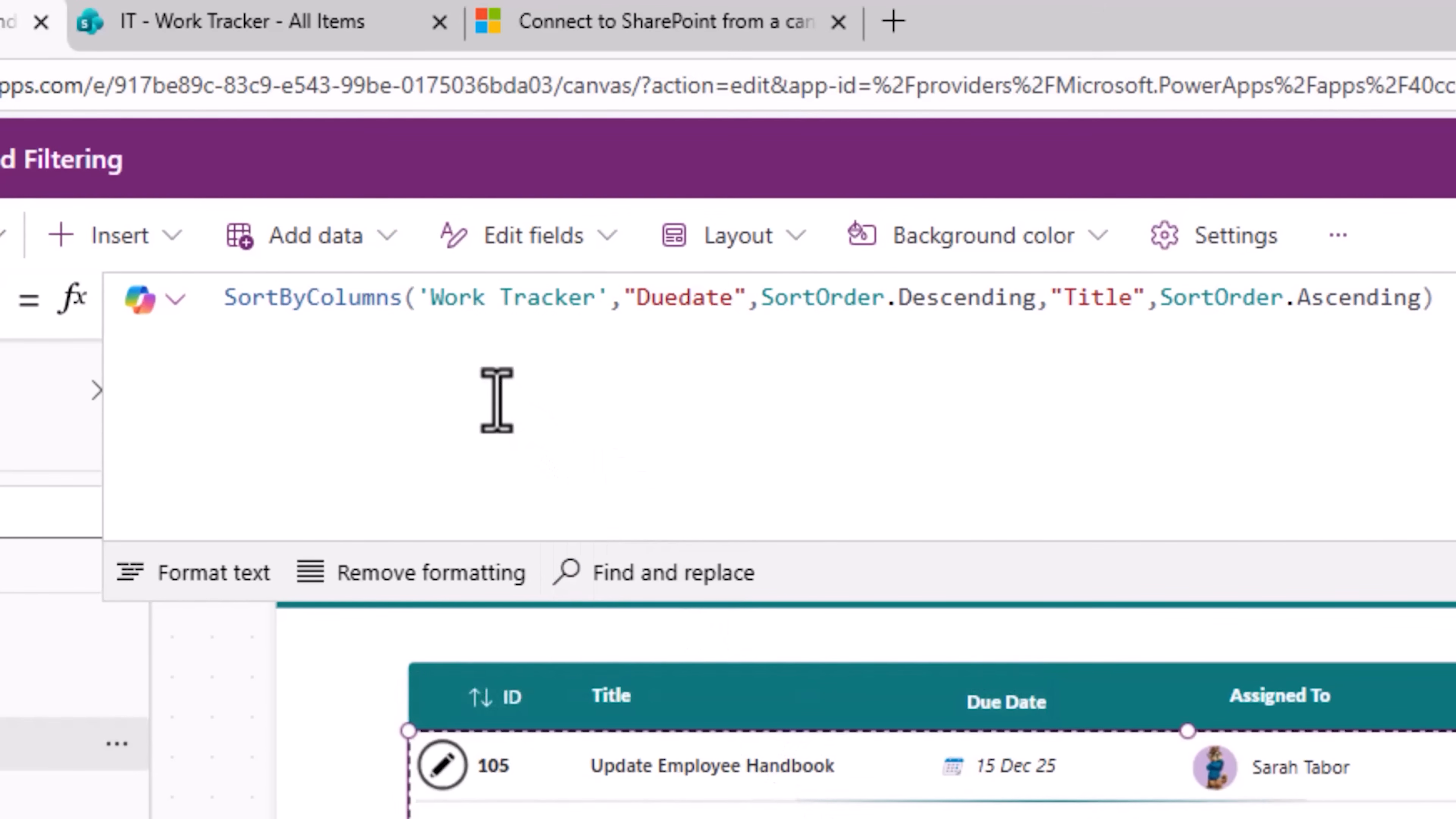
{"action": "left_click_drag", "start_coordinate": [1433, 297], "coordinate": [20, 286]}
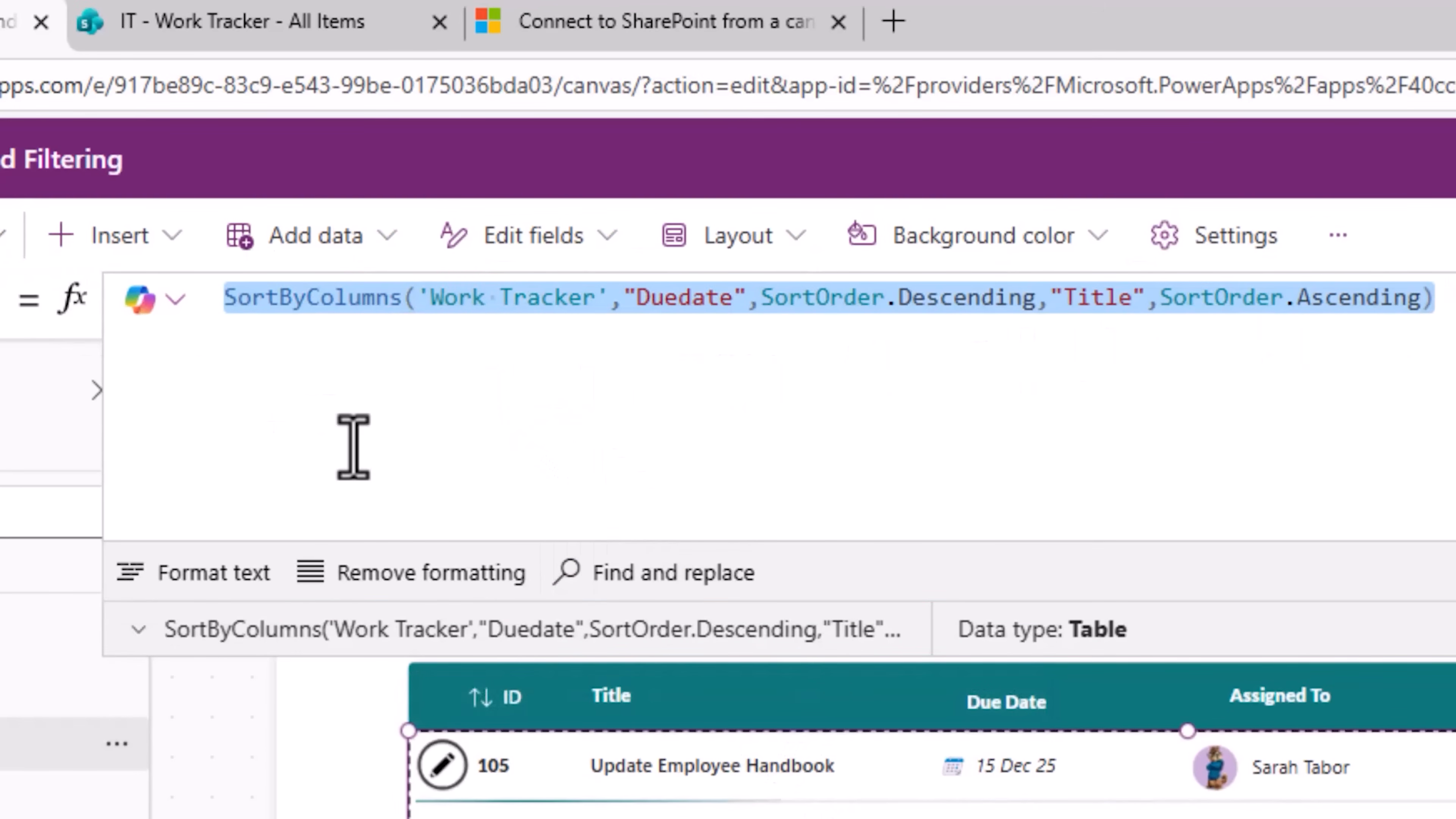
{"action": "type", "text": "Switch(var"}
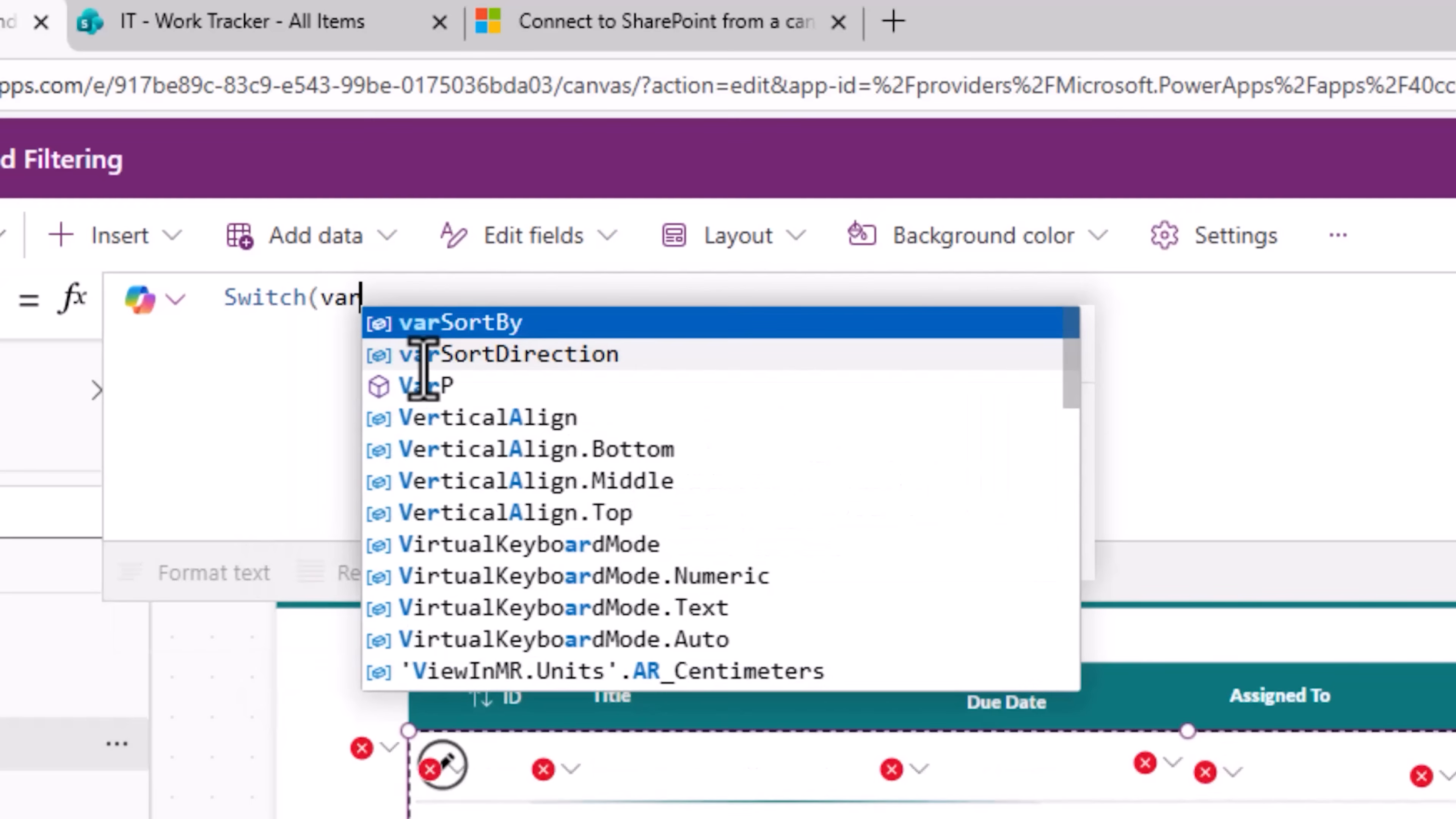
{"action": "key", "text": "Tab"}
{"action": "type", "text": ","}
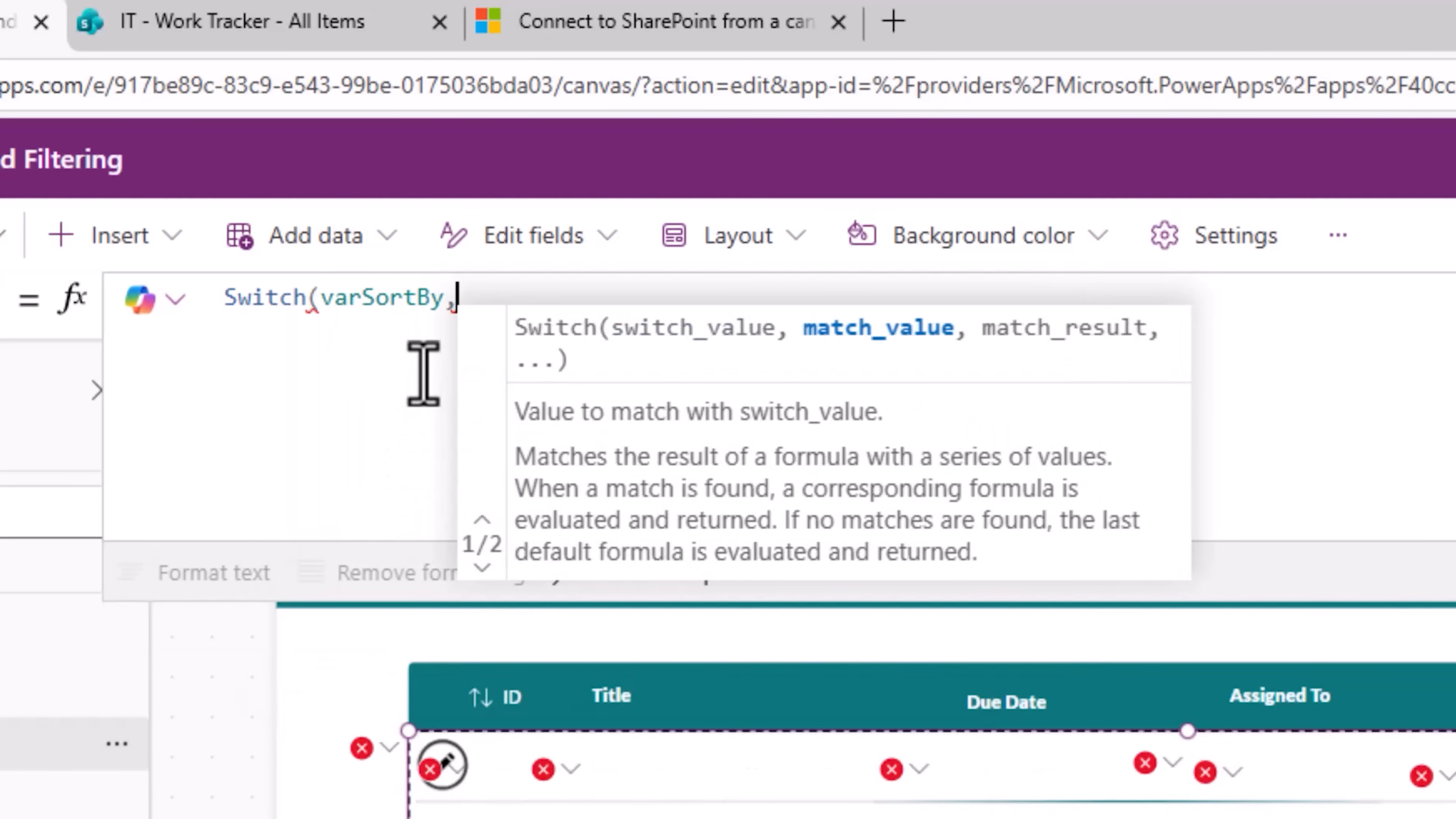
{"action": "type", "text": "\"ID\","}
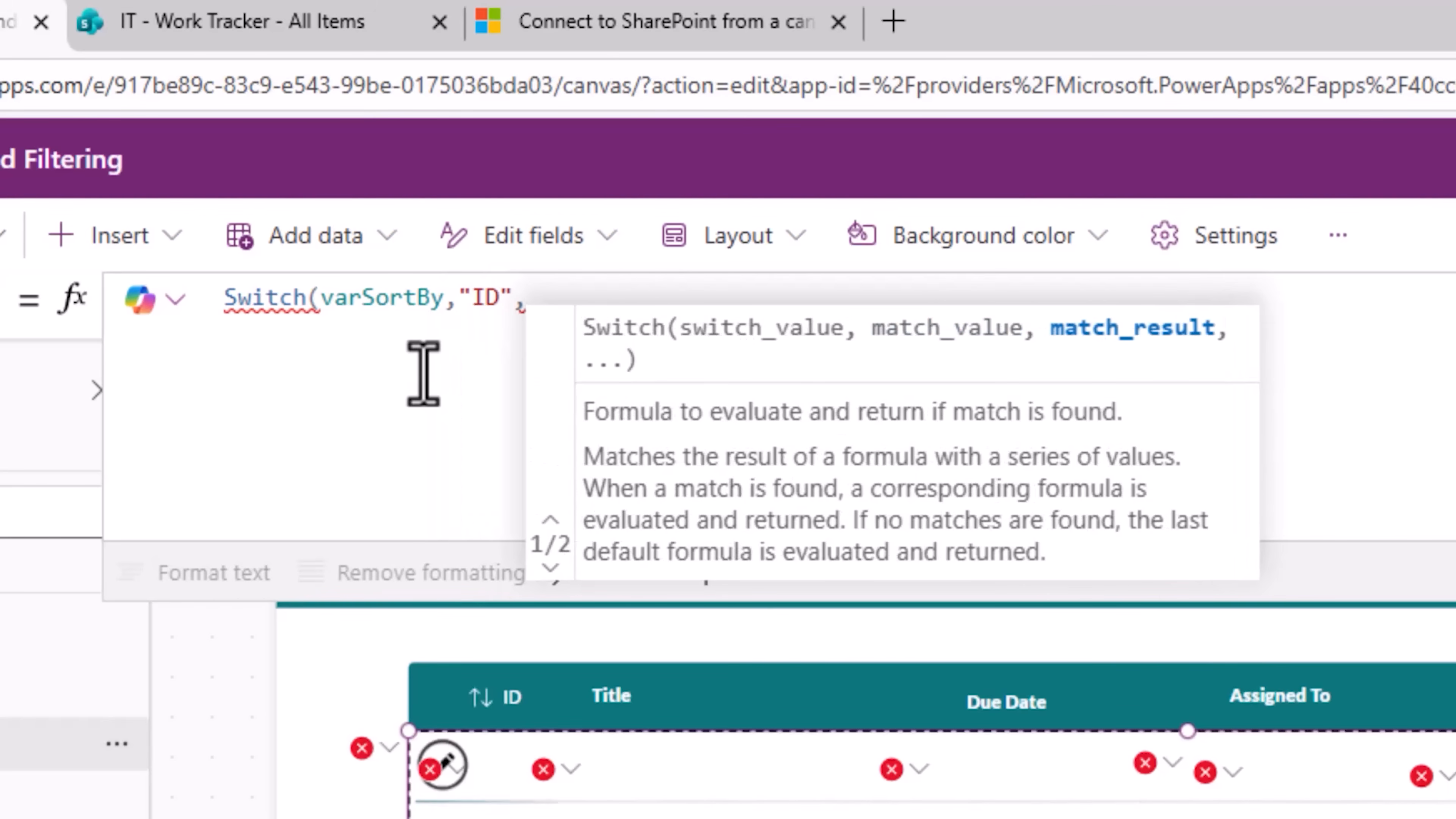
{"action": "type", "text": "Sort("}
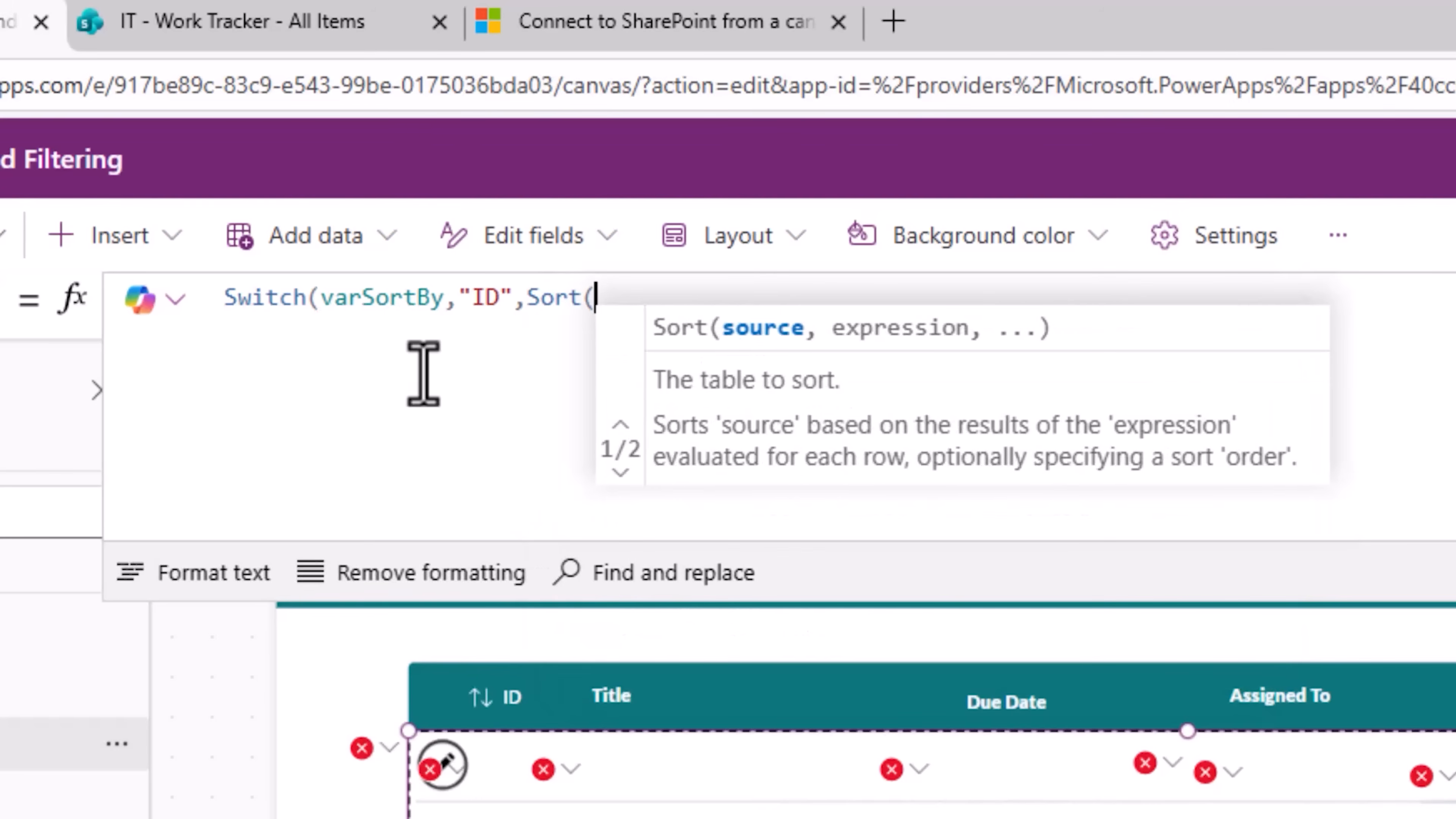
{"action": "type", "text": "wo"}
{"action": "key", "text": "Tab"}
{"action": "type", "text": ","}
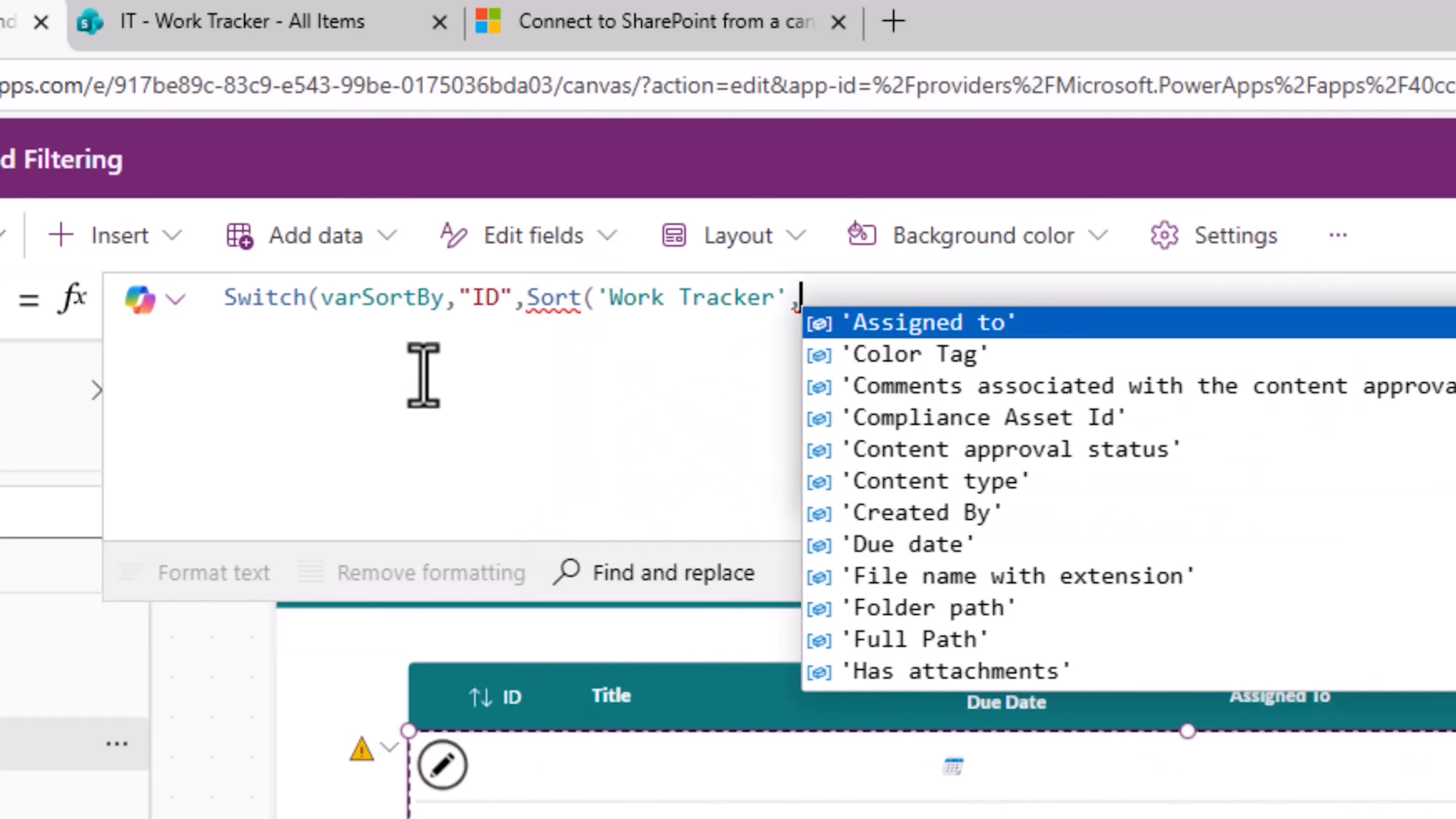
{"action": "type", "text": "id"}
{"action": "key", "text": "Tab"}
{"action": "type", "text": ","}
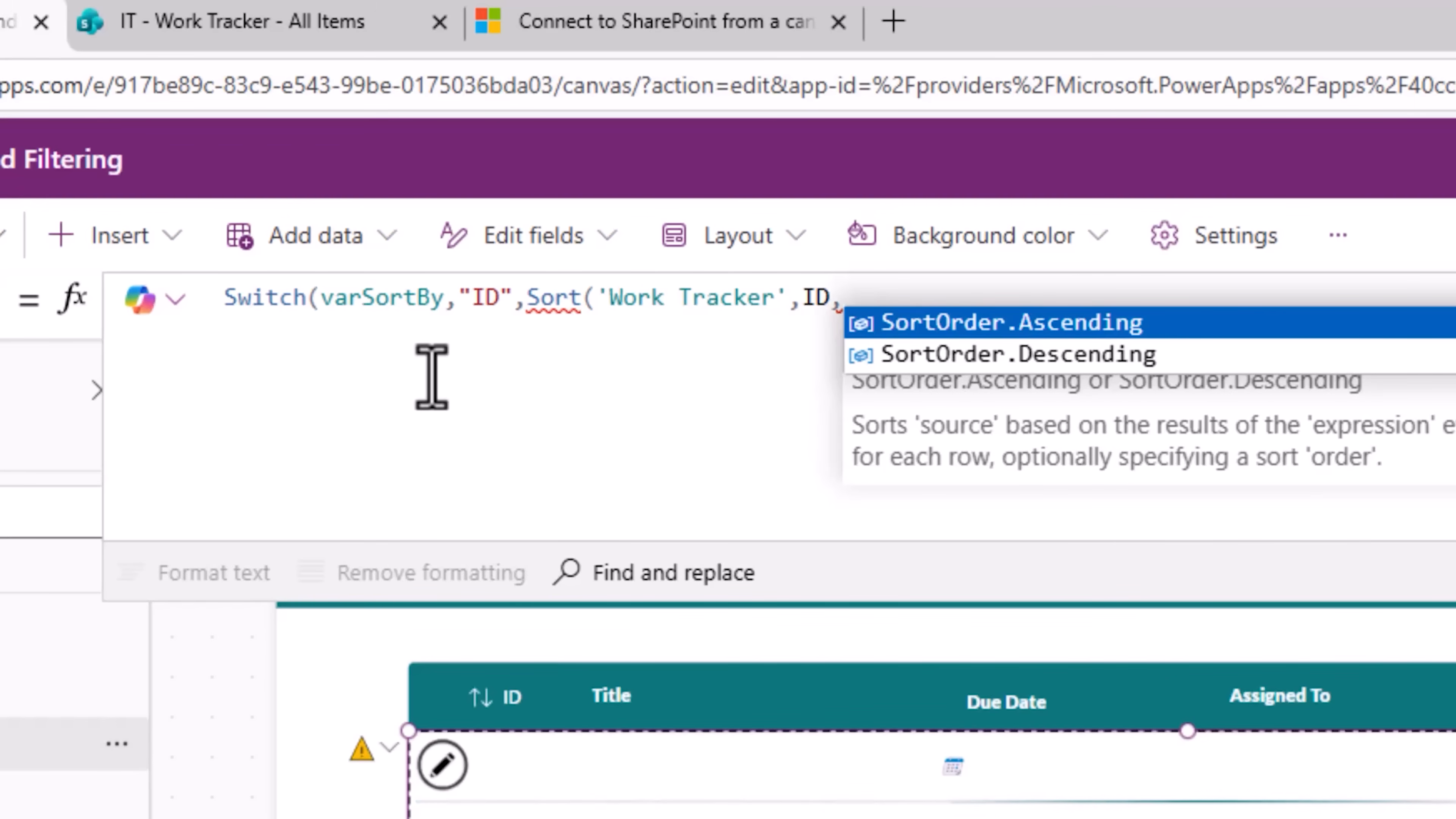
Step: Set the ID sort order to If(varSortDirection, SortOrder.Ascending, SortOrder.Descending)
{"action": "type", "text": "If"}
{"action": "key", "text": "BackSpace"}
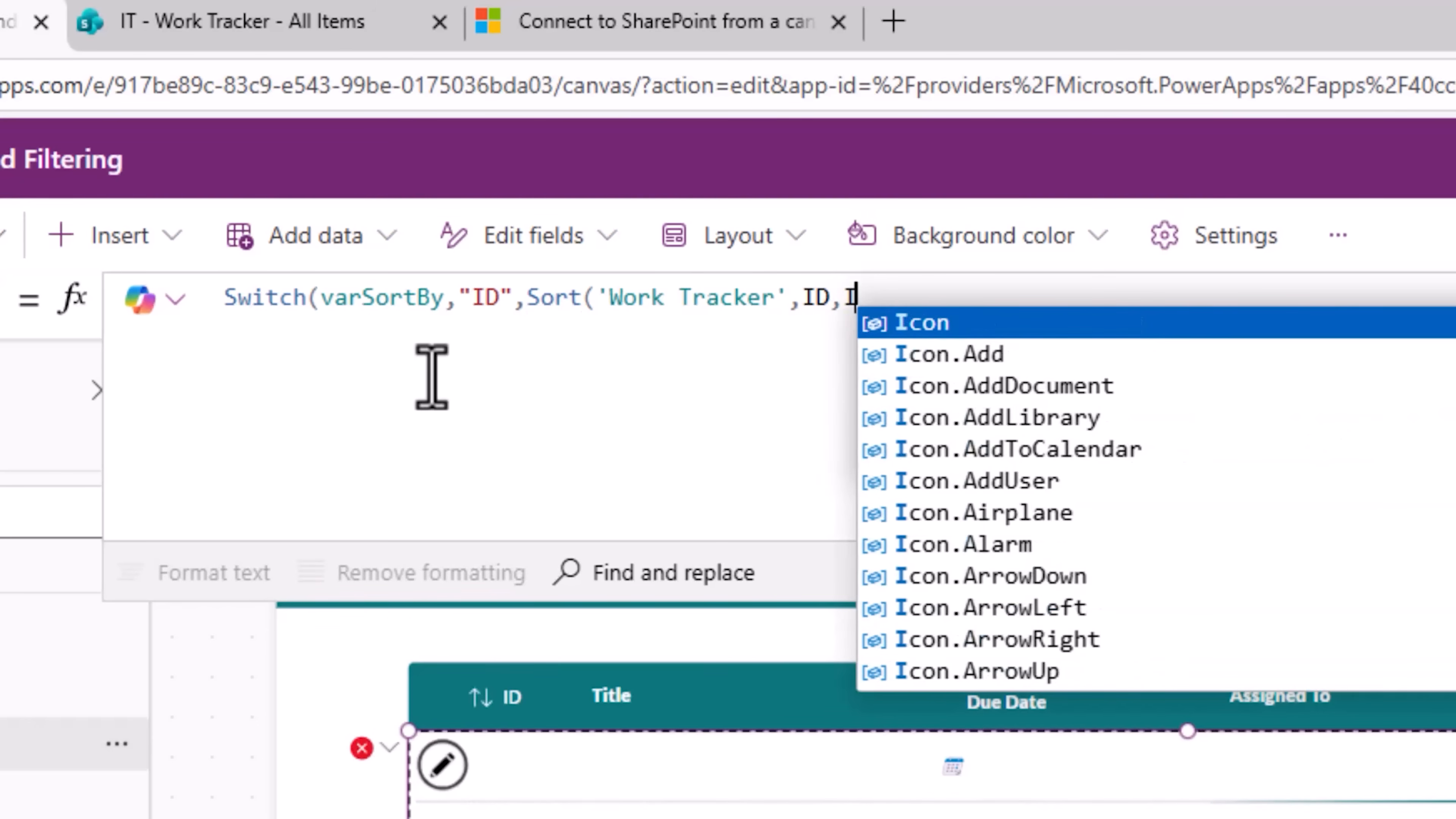
{"action": "type", "text": "f(var"}
{"action": "key", "text": "Down"}
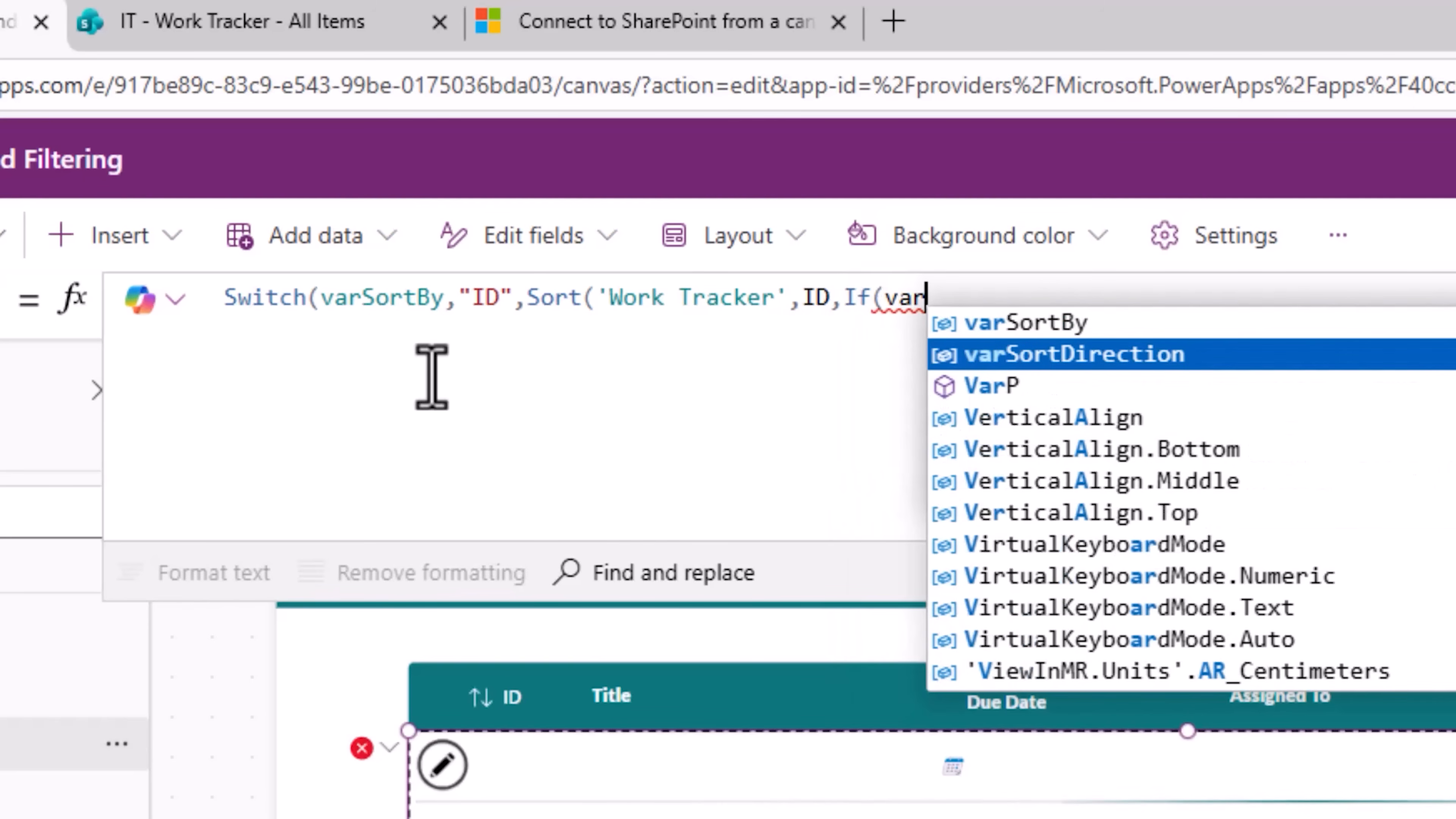
{"action": "key", "text": "Tab"}
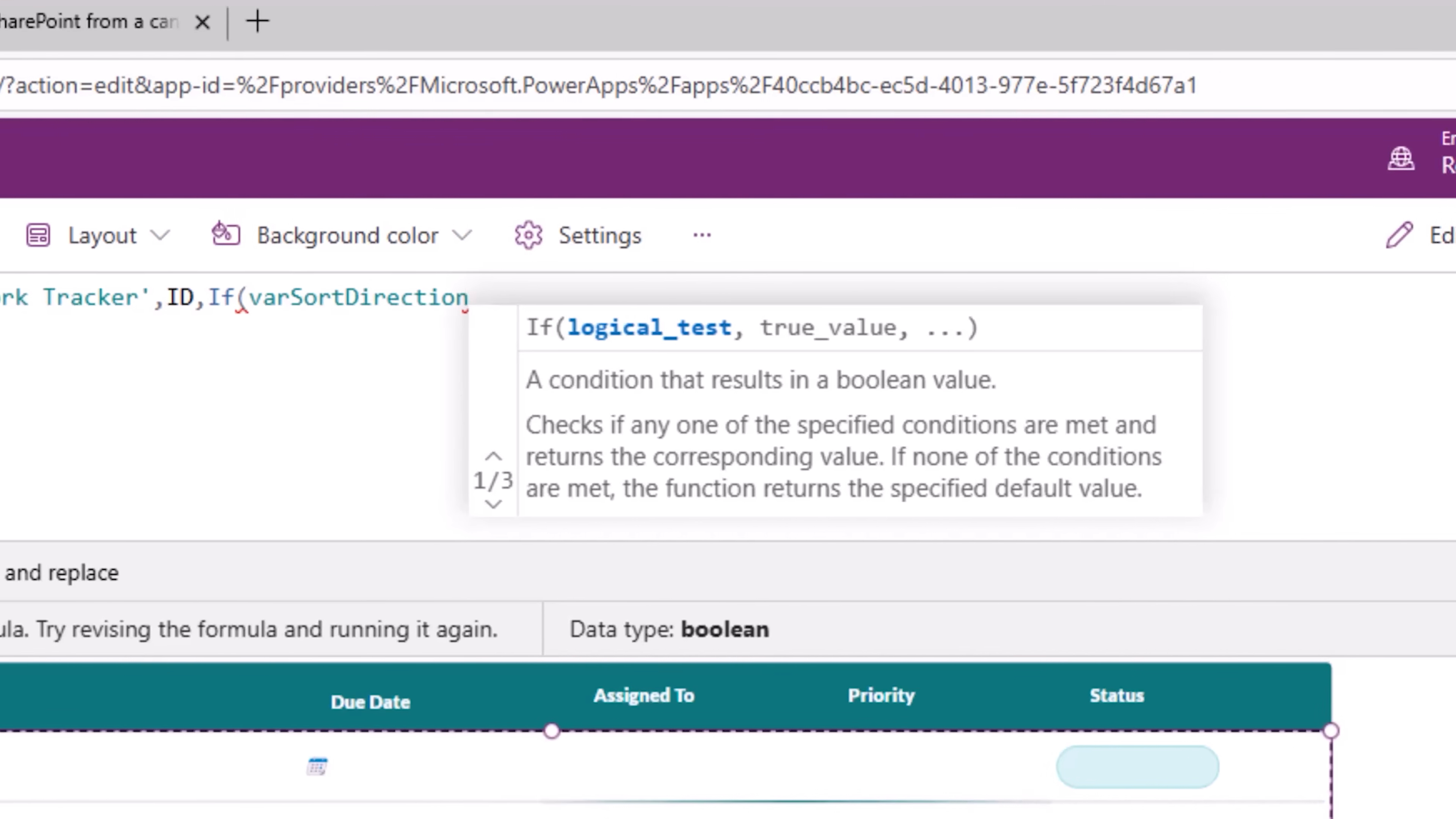
{"action": "type", "text": ",sort"}
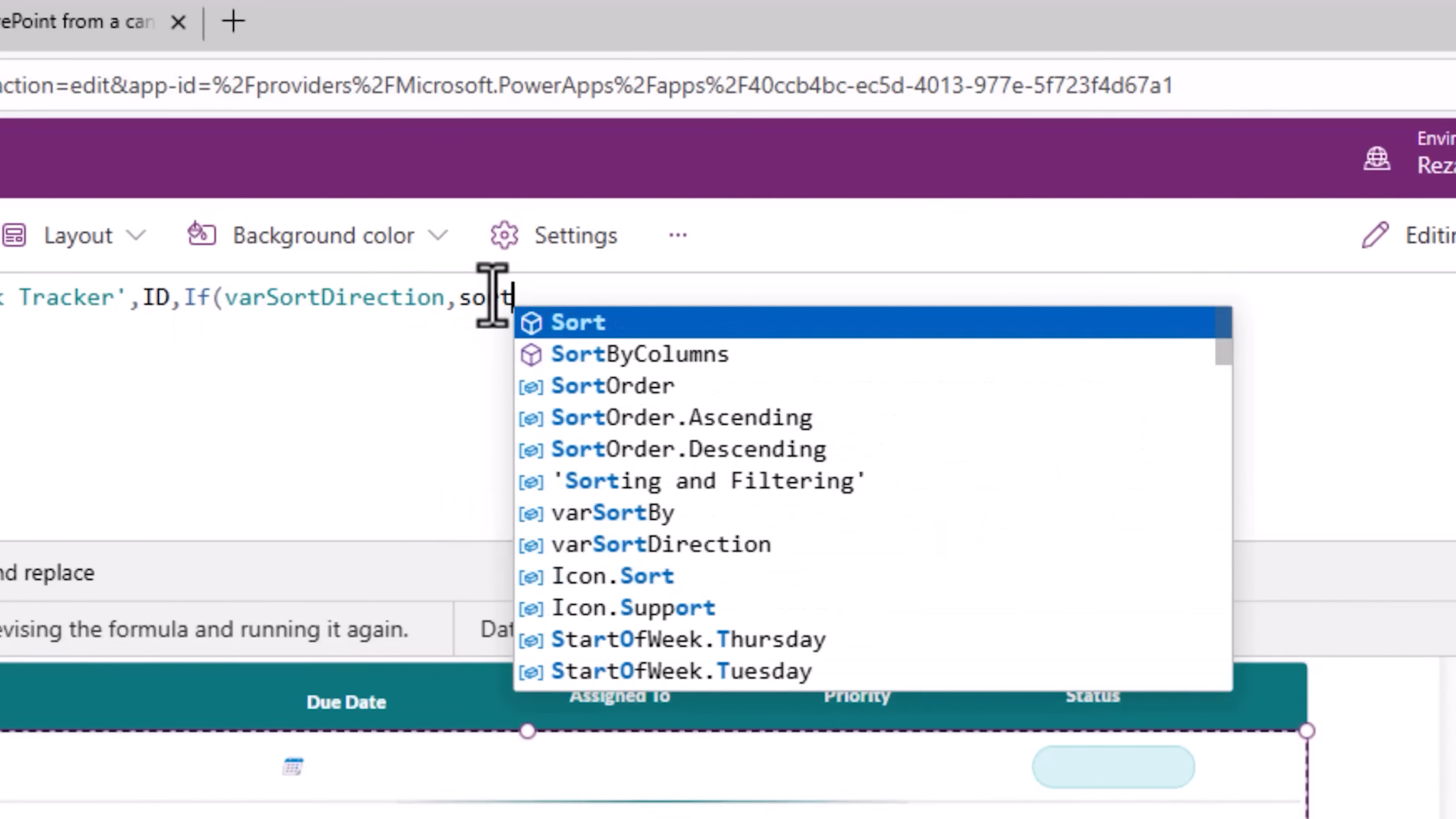
{"action": "left_click", "coordinate": [682, 417]}
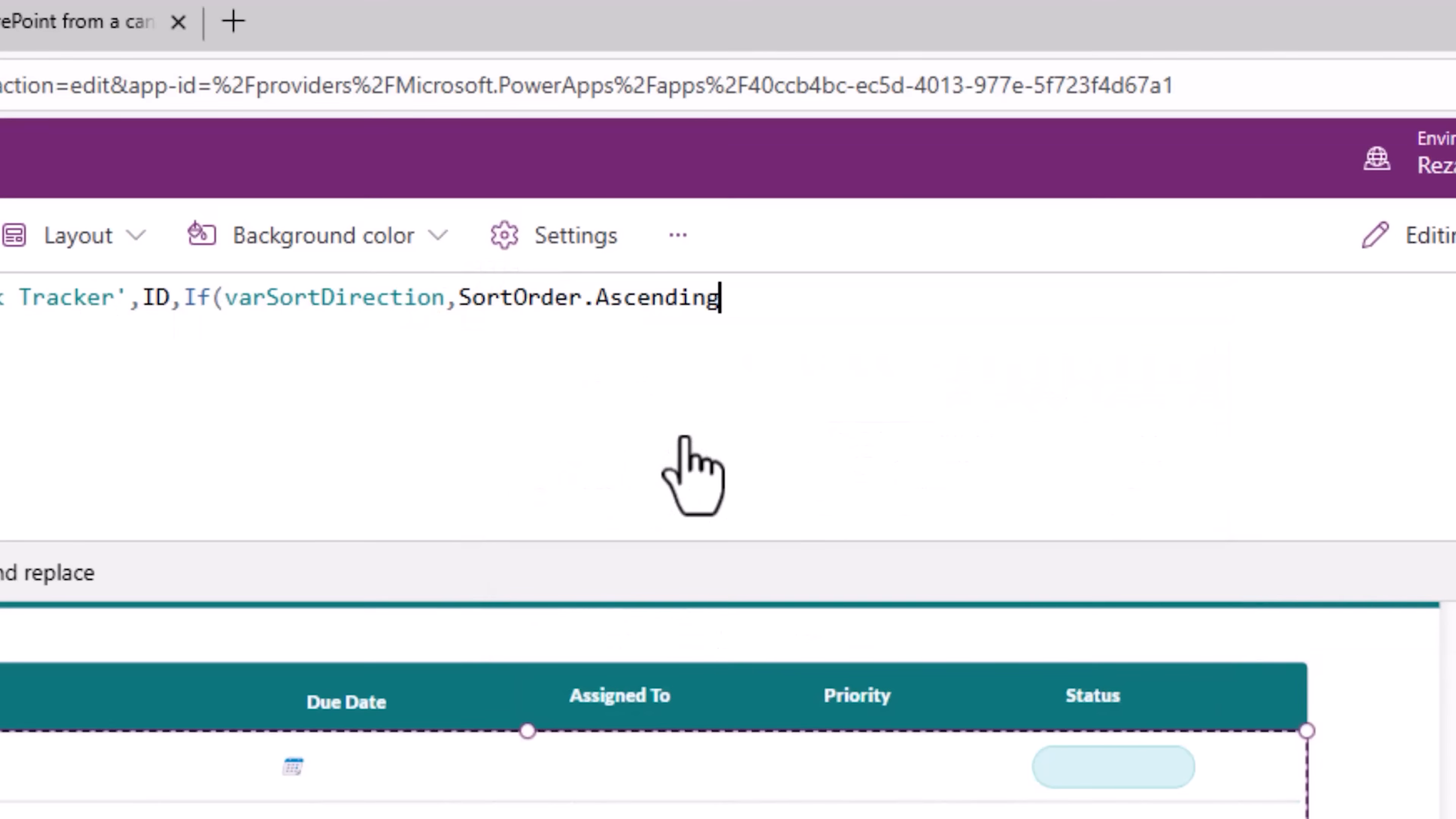
{"action": "type", "text": ",sort"}
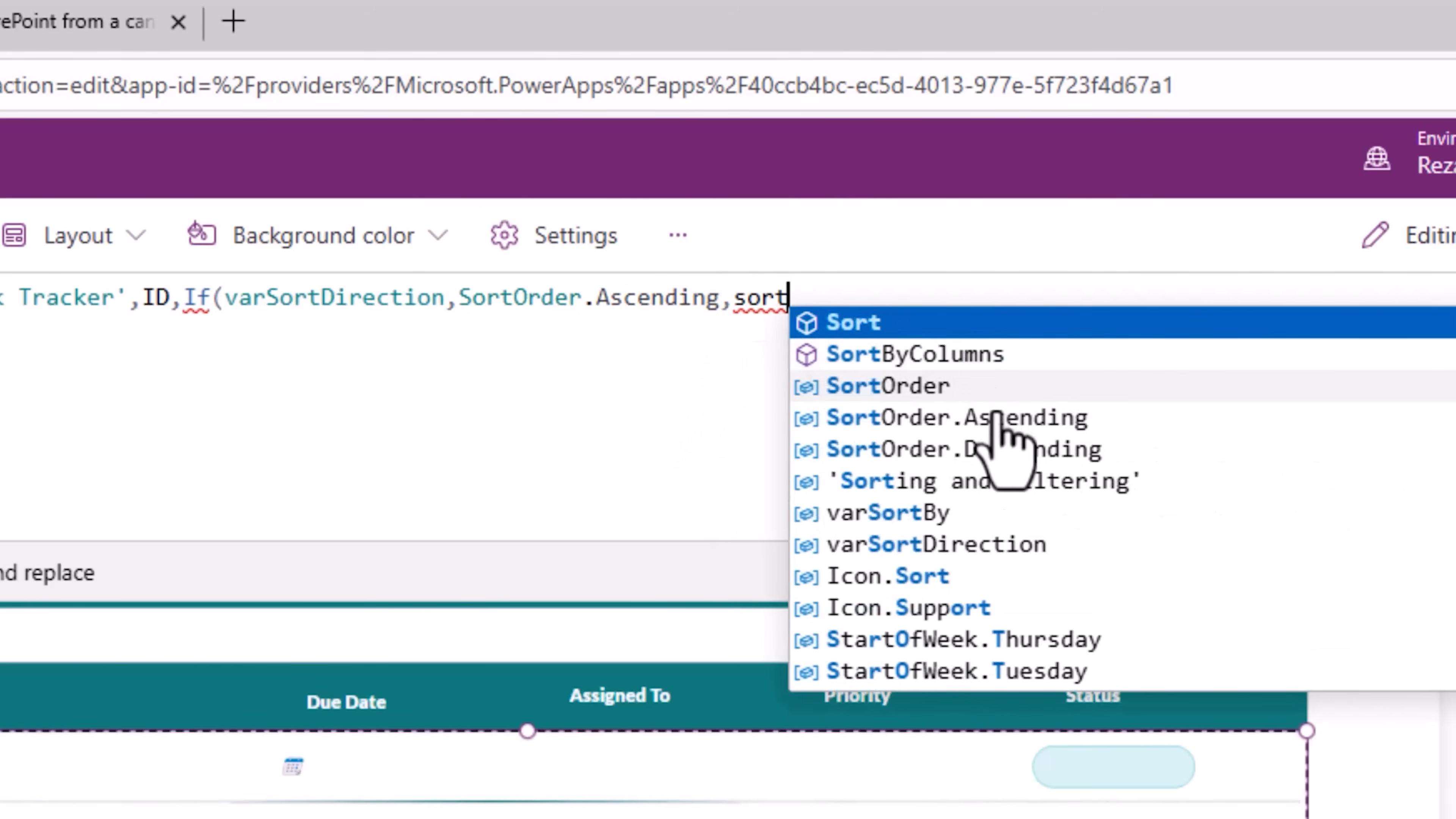
{"action": "left_click", "coordinate": [1004, 448]}
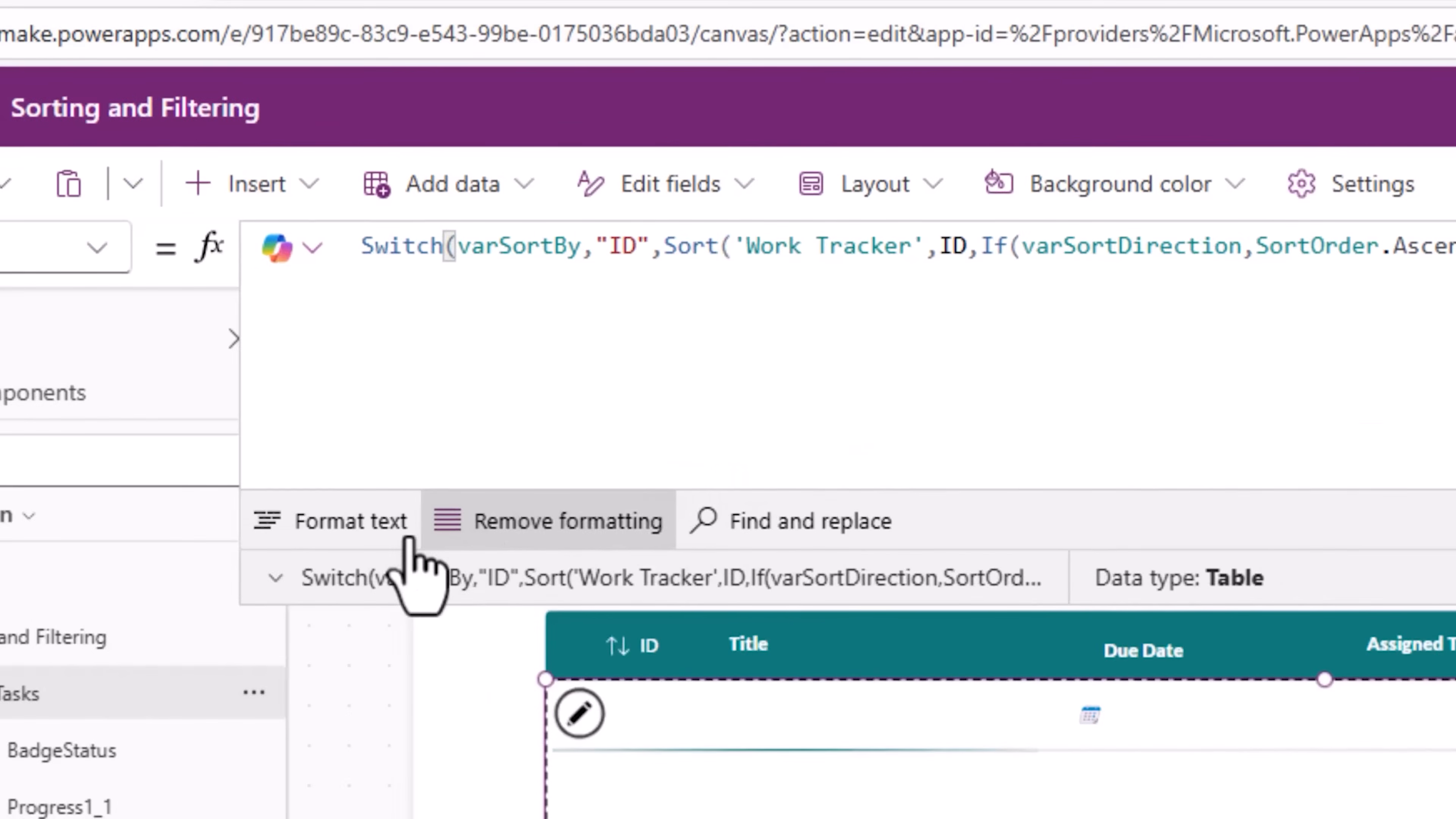
Step: Format the gallery's Items formula and enlarge the formula bar to read it
{"action": "left_click", "coordinate": [530, 525]}
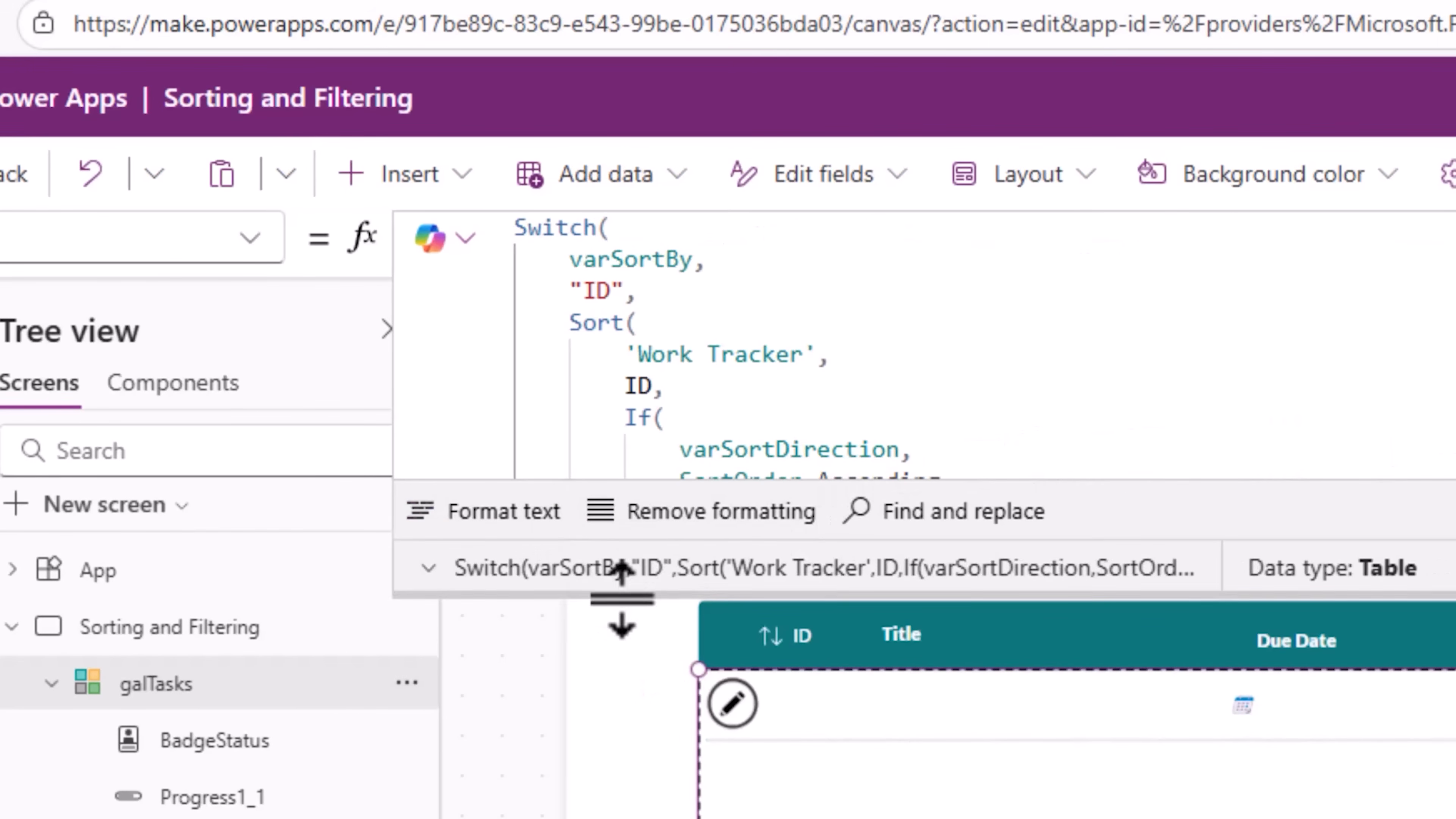
{"action": "left_click_drag", "start_coordinate": [624, 608], "coordinate": [624, 818]}
{"action": "left_click", "coordinate": [620, 653]}
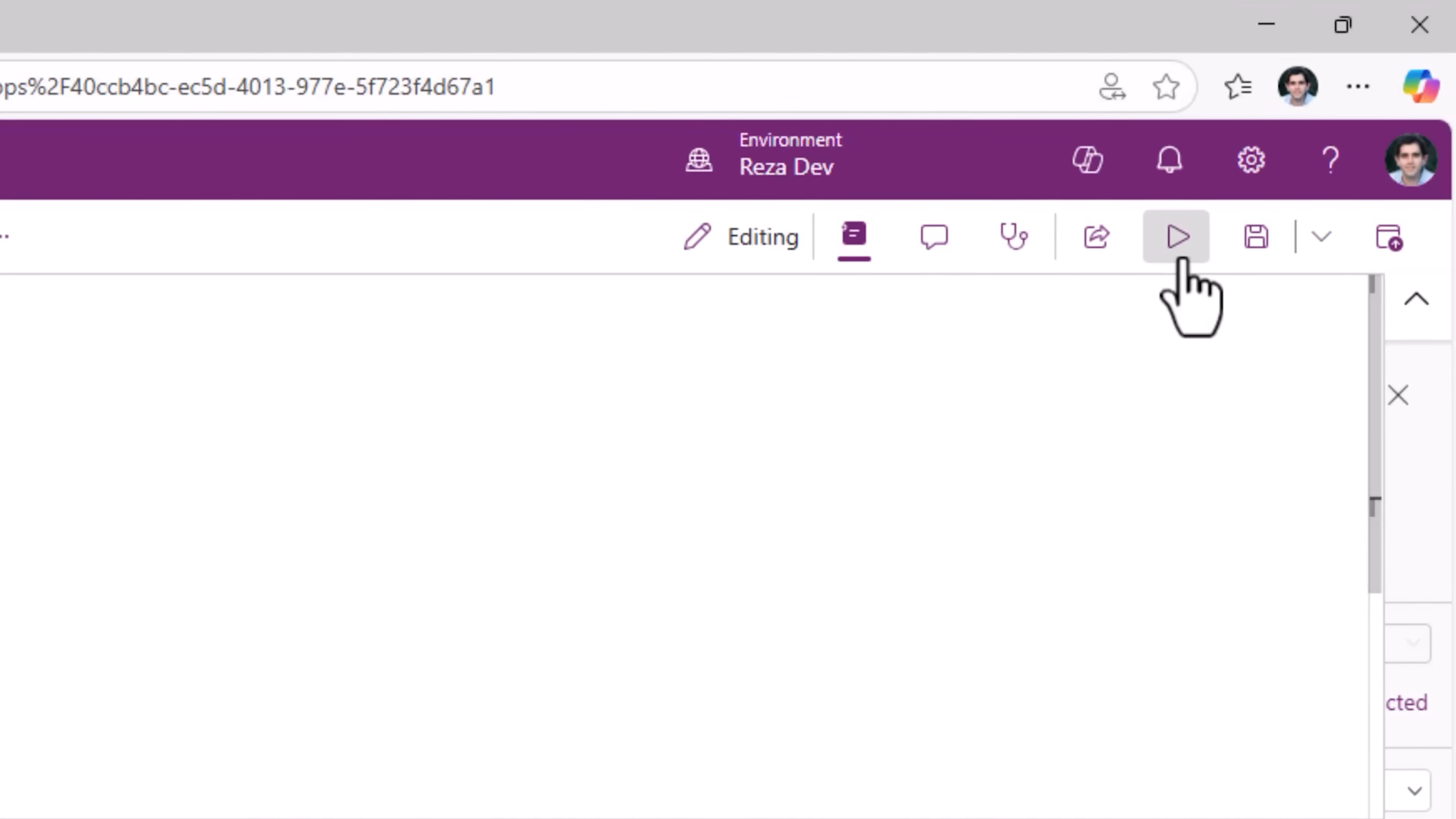
Step: Preview the app and toggle the ID header button twice to test the sort direction
{"action": "left_click", "coordinate": [1359, 228]}
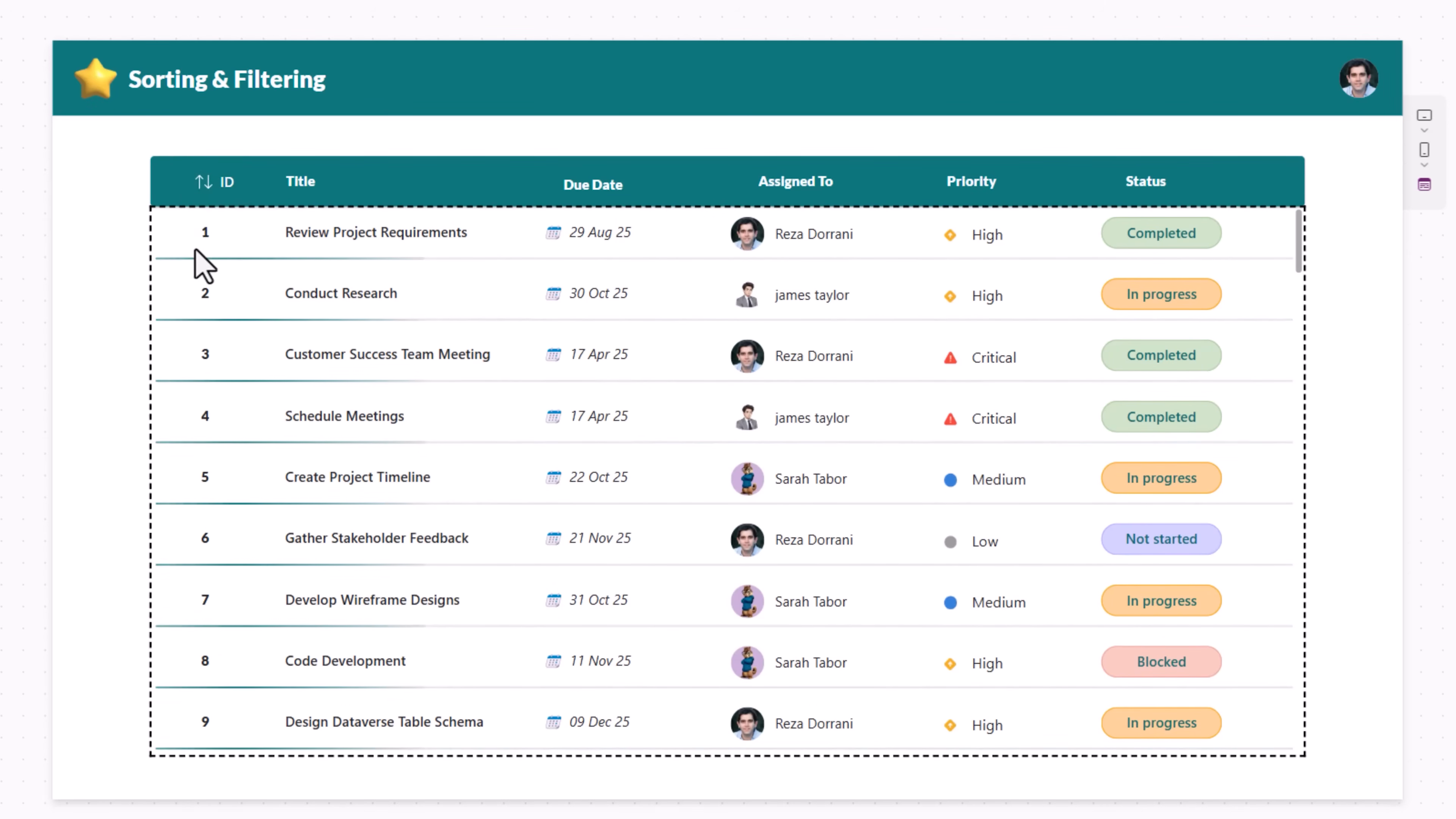
{"action": "left_click", "coordinate": [201, 198]}
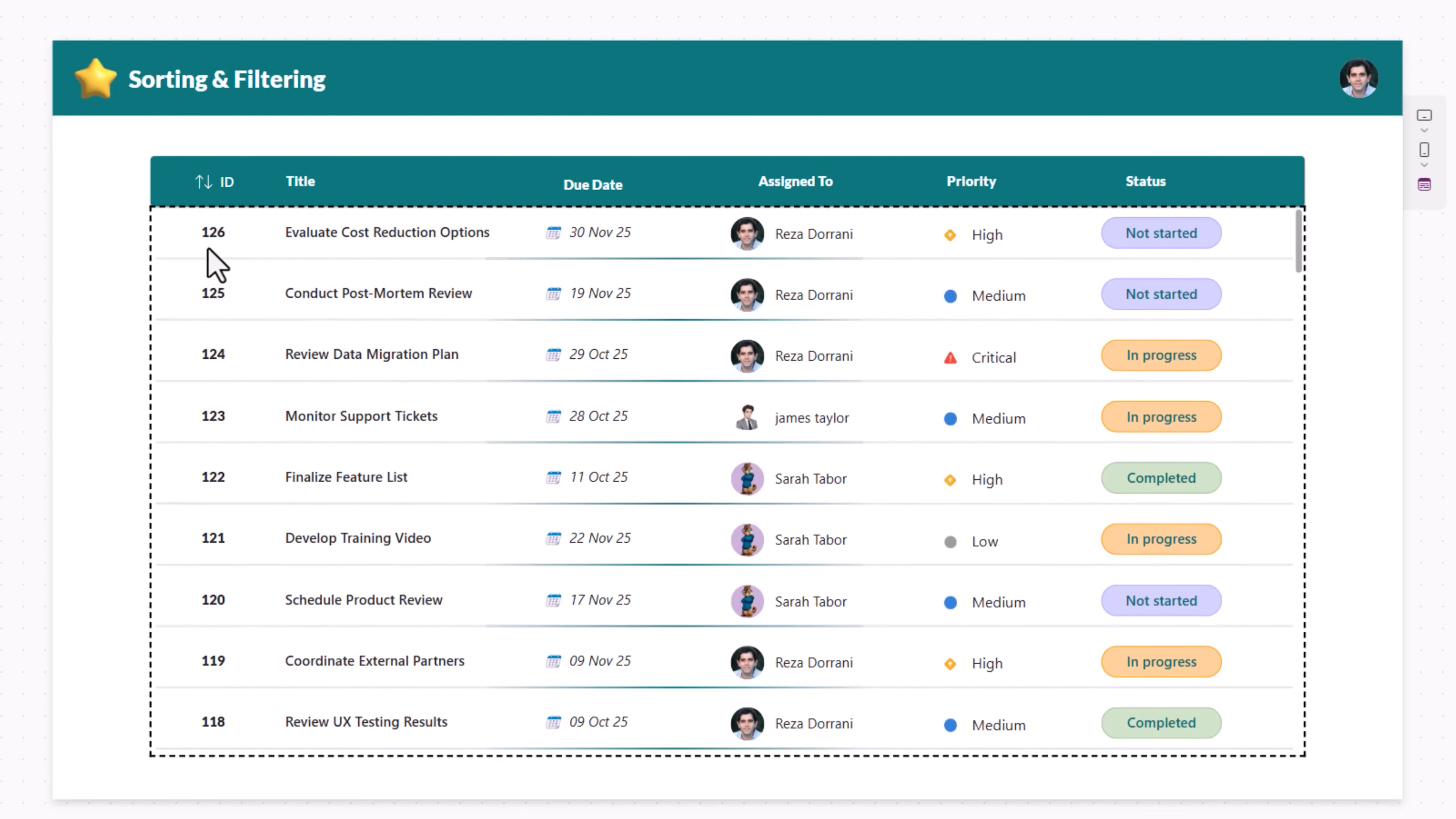
{"action": "left_click", "coordinate": [201, 191]}
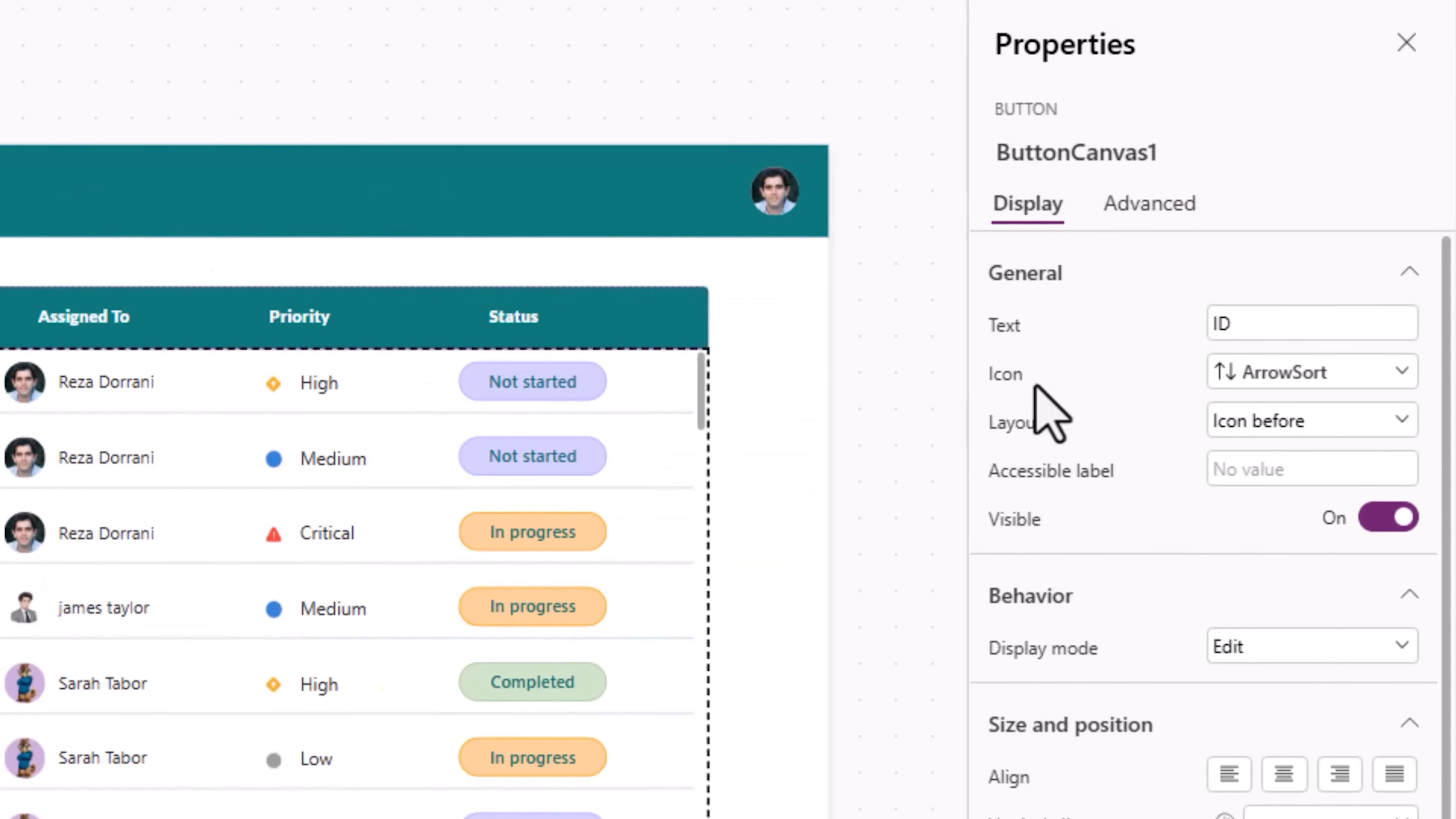
Step: Start the ID header button's Icon formula with If(varSortBy = "ID", If(varSortDirection, … around the existing "ArrowSort"
{"action": "left_click", "coordinate": [996, 379]}
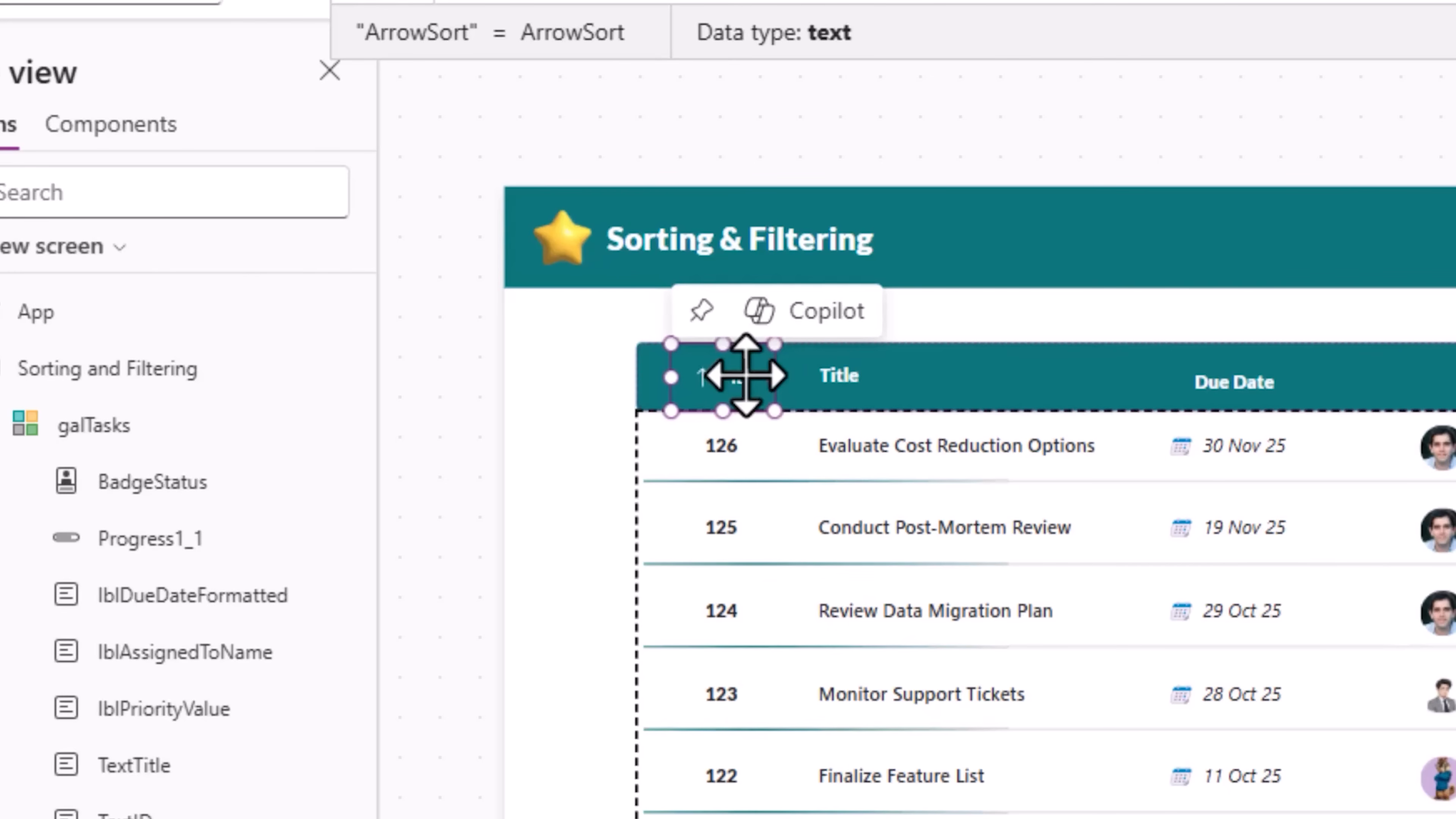
{"action": "left_click", "coordinate": [770, 286]}
{"action": "type", "text": "if"}
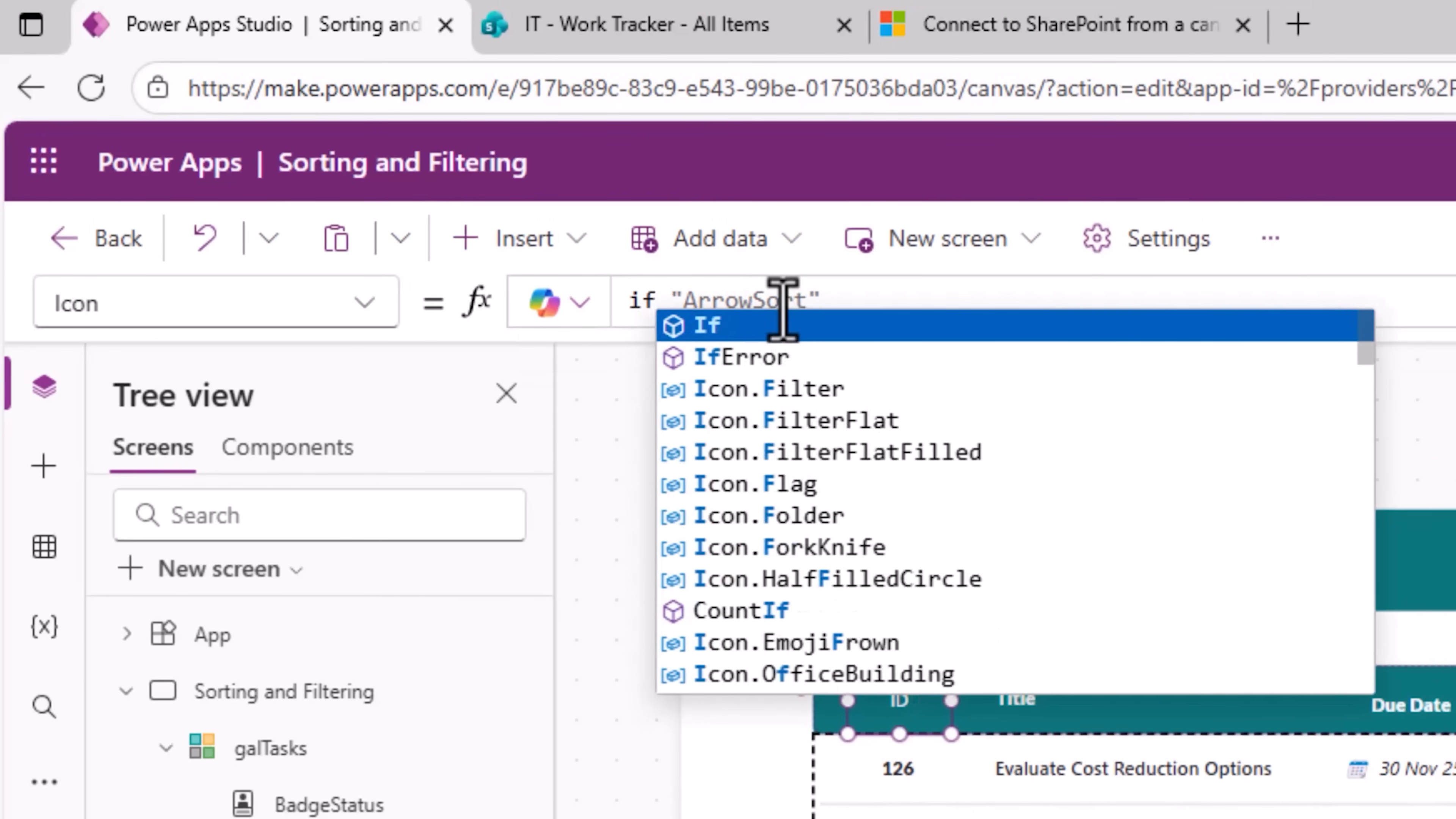
{"action": "key", "text": "Tab"}
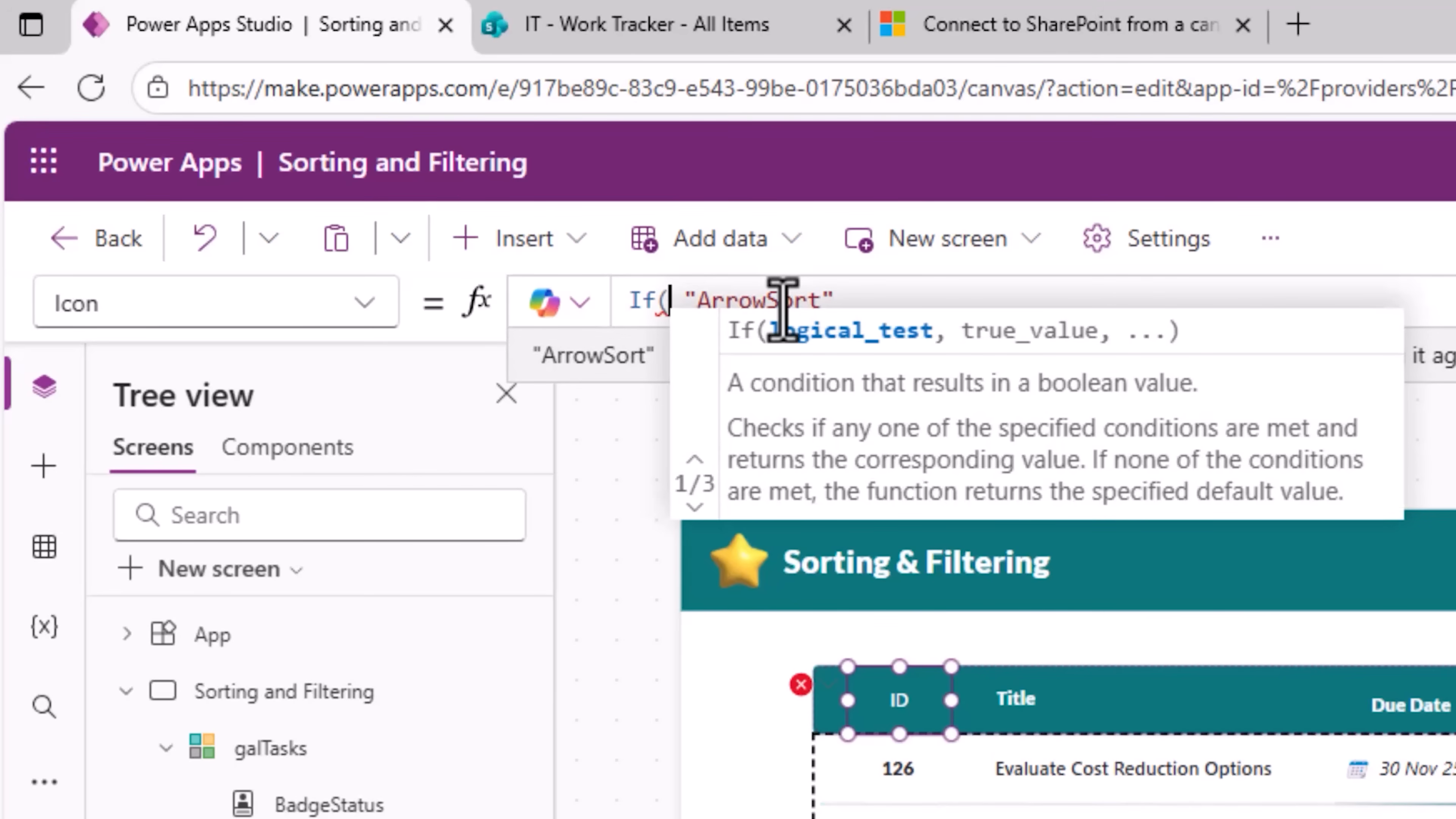
{"action": "type", "text": "var"}
{"action": "key", "text": "Tab"}
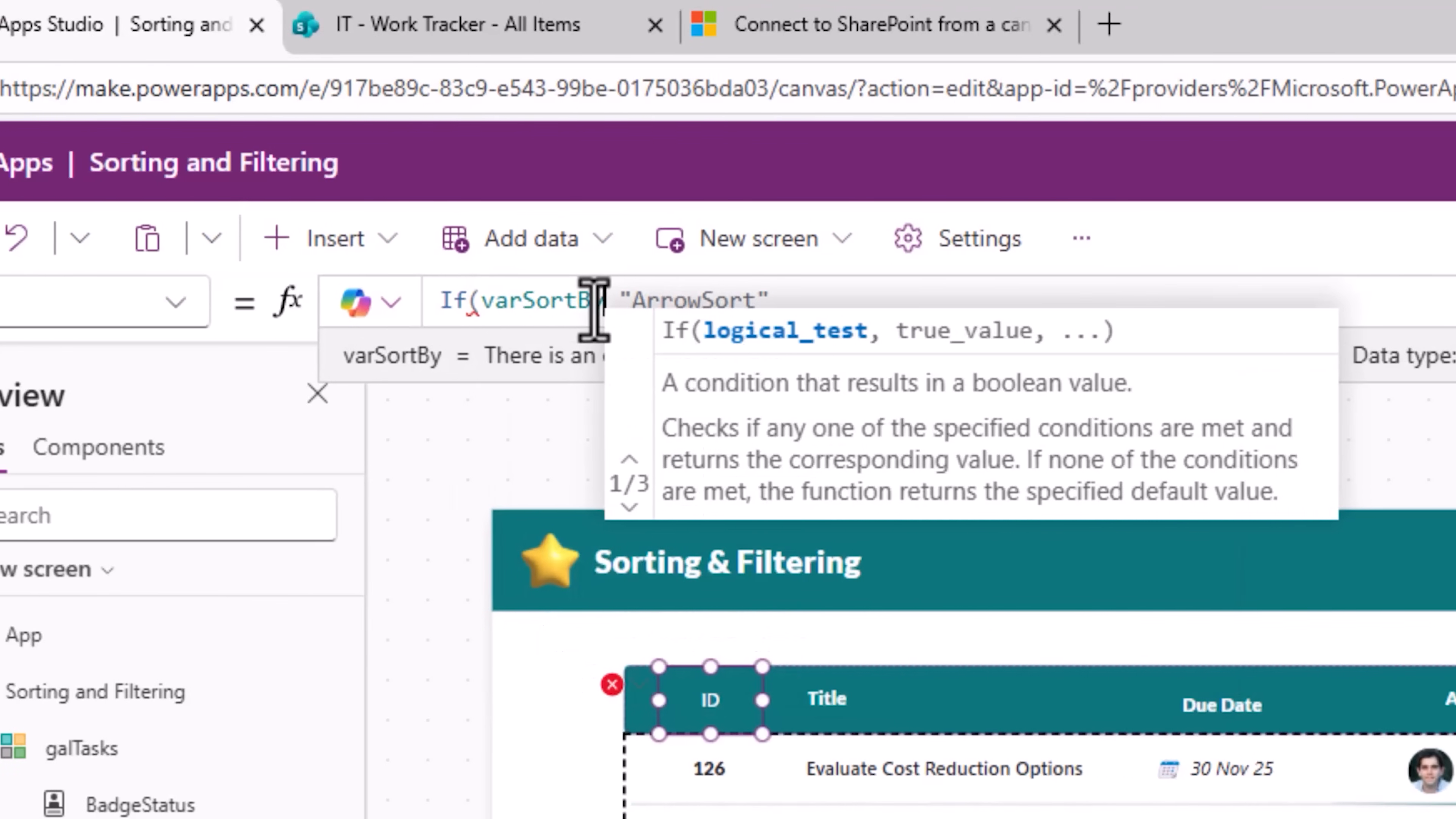
{"action": "type", "text": "= \" "}
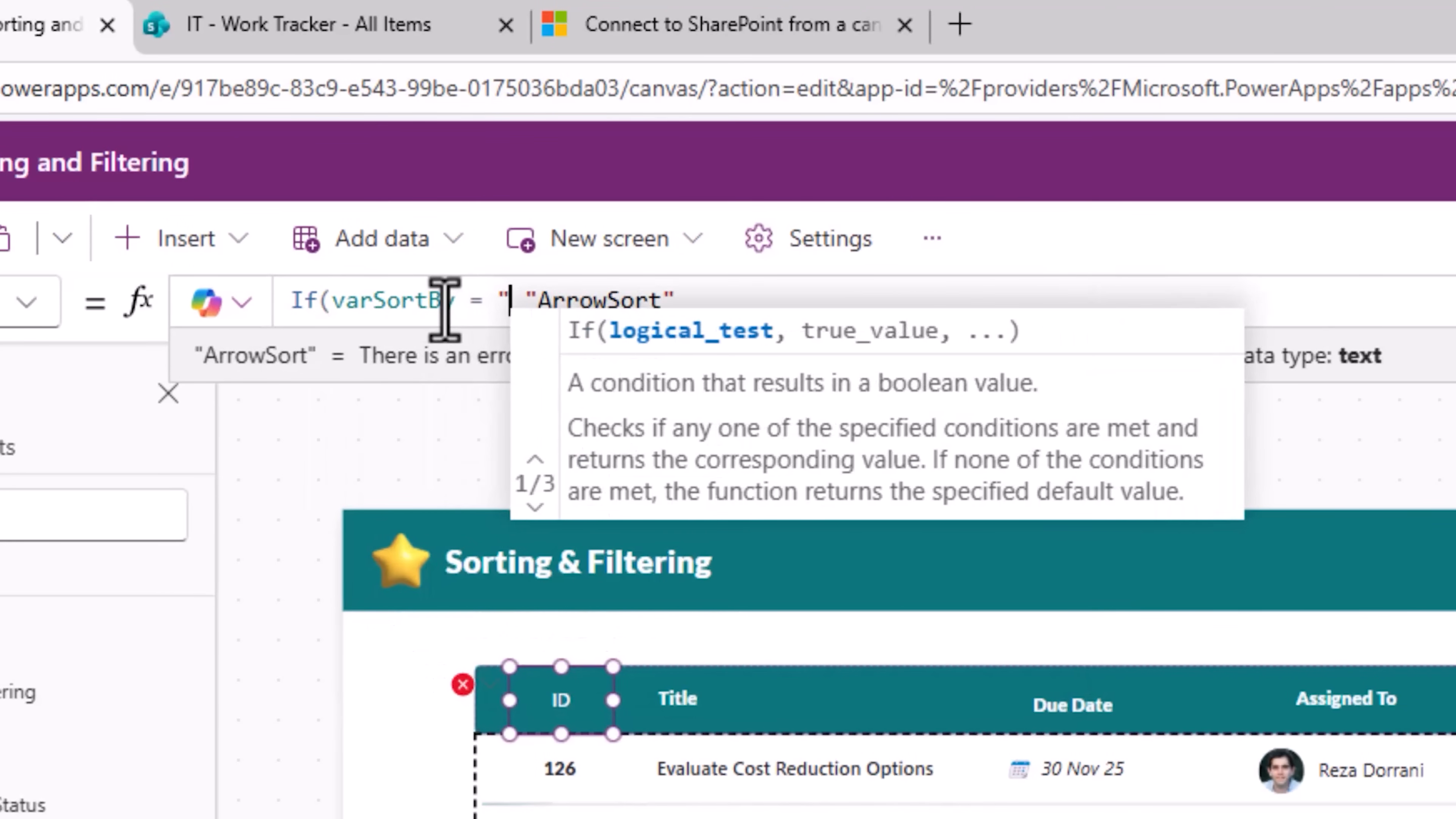
{"action": "type", "text": "ID\","}
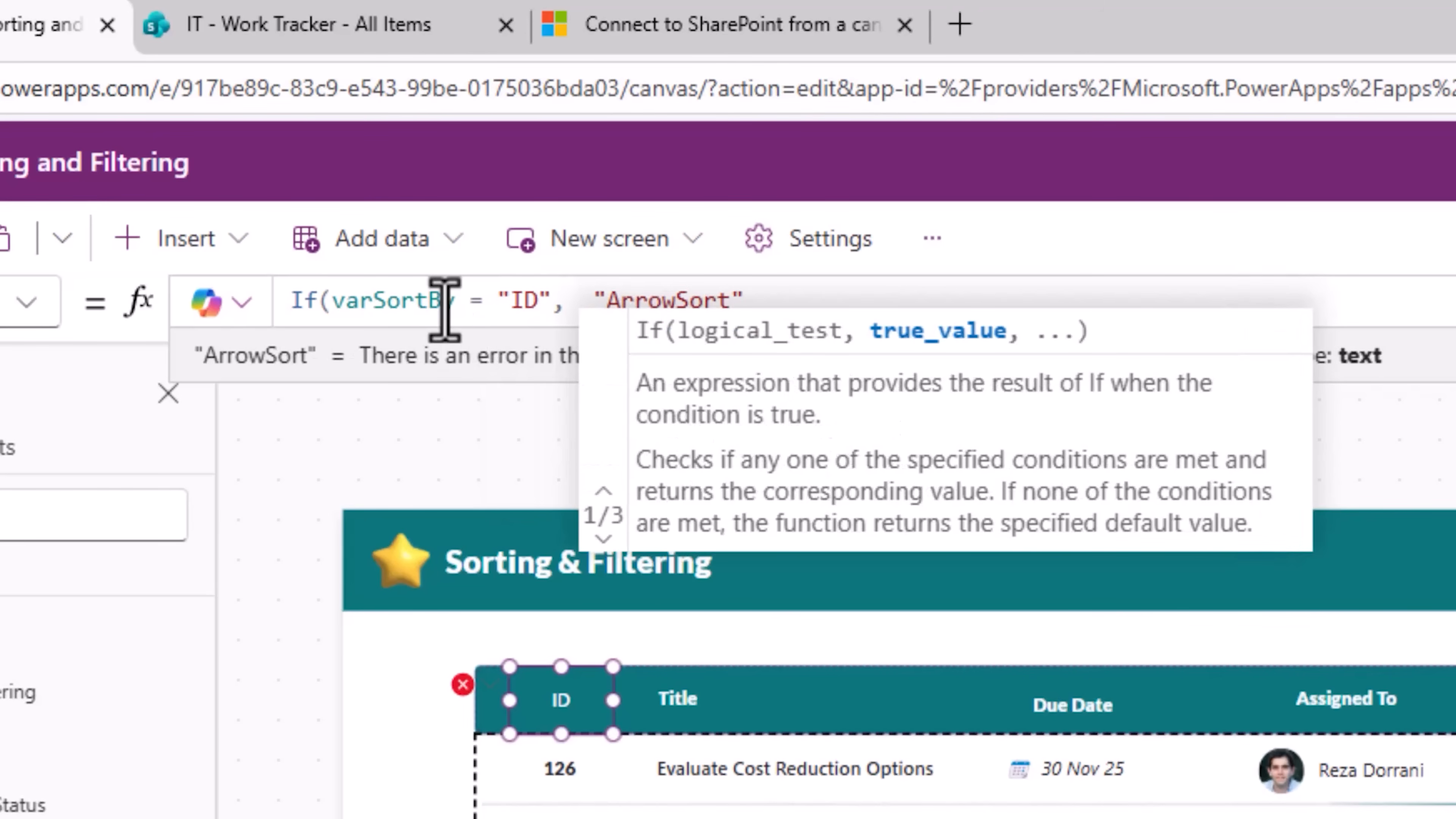
{"action": "type", "text": " If(var "}
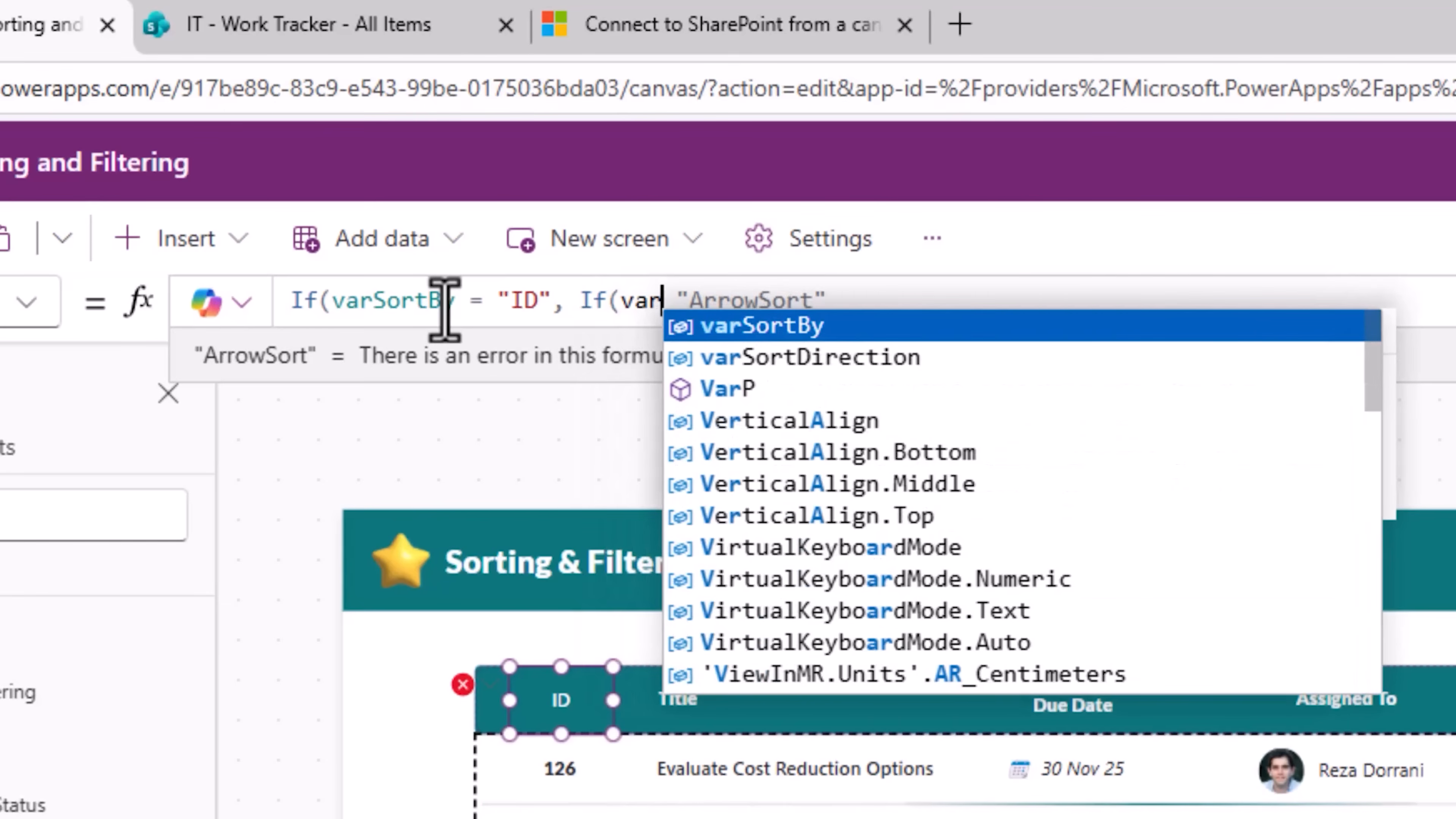
{"action": "type", "text": "s"}
{"action": "key", "text": "Down"}
{"action": "key", "text": "Tab"}
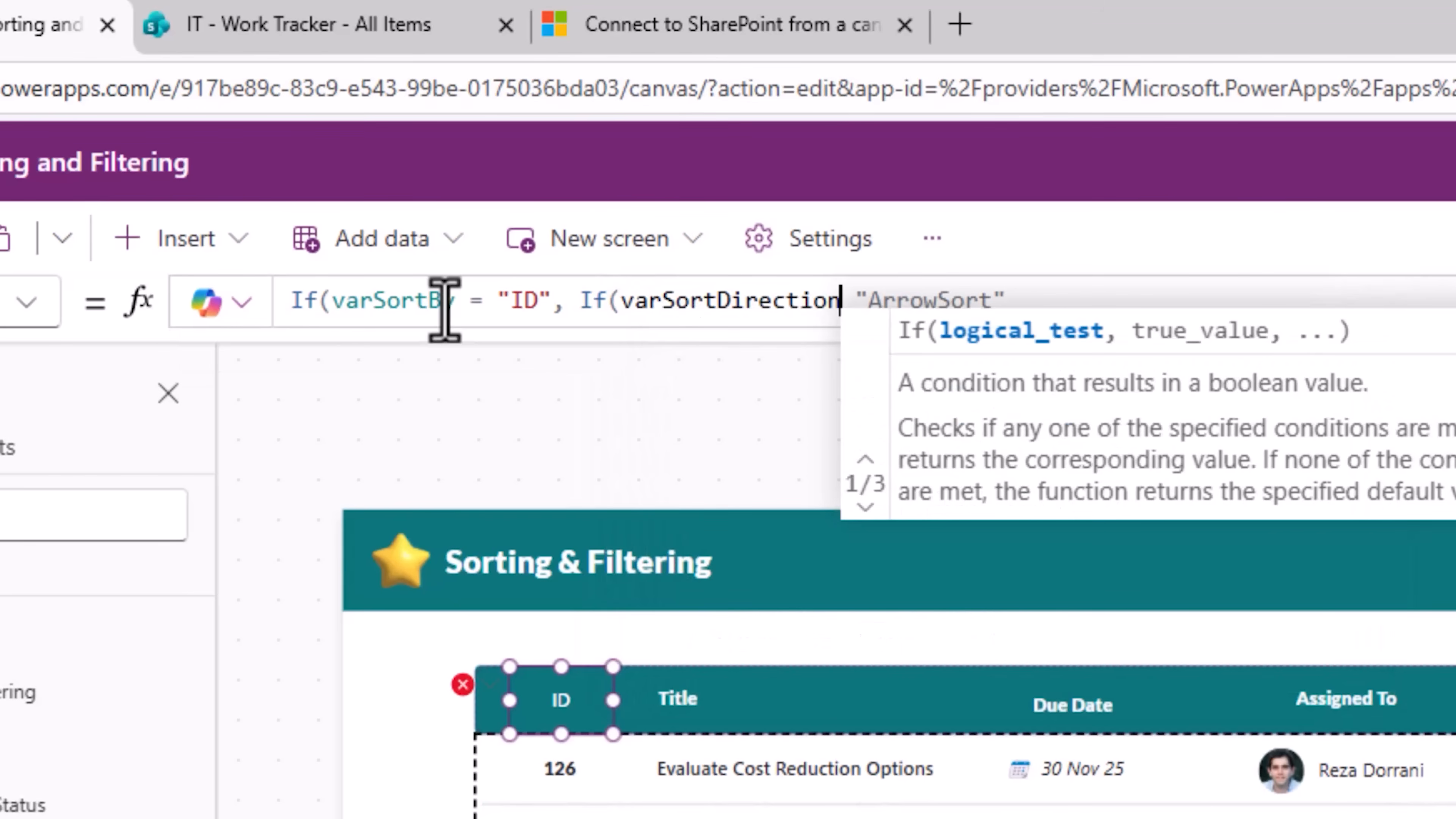
{"action": "type", "text": ","}
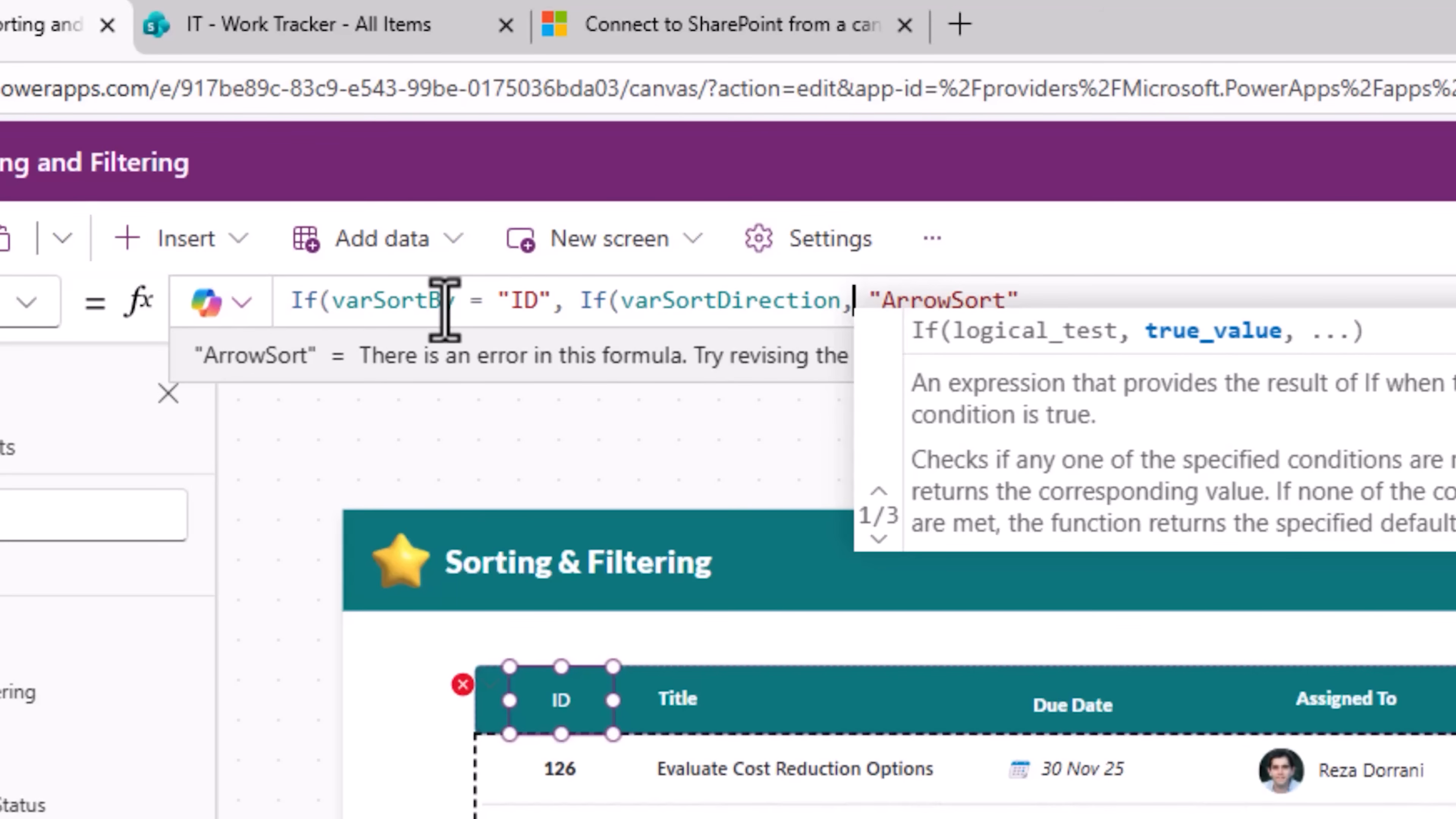
Step: Complete the Icon formula so it returns "ArrowUp" or "ArrowDown" by varSortDirection, otherwise "ArrowSort"
{"action": "double_click", "coordinate": [943, 300]}
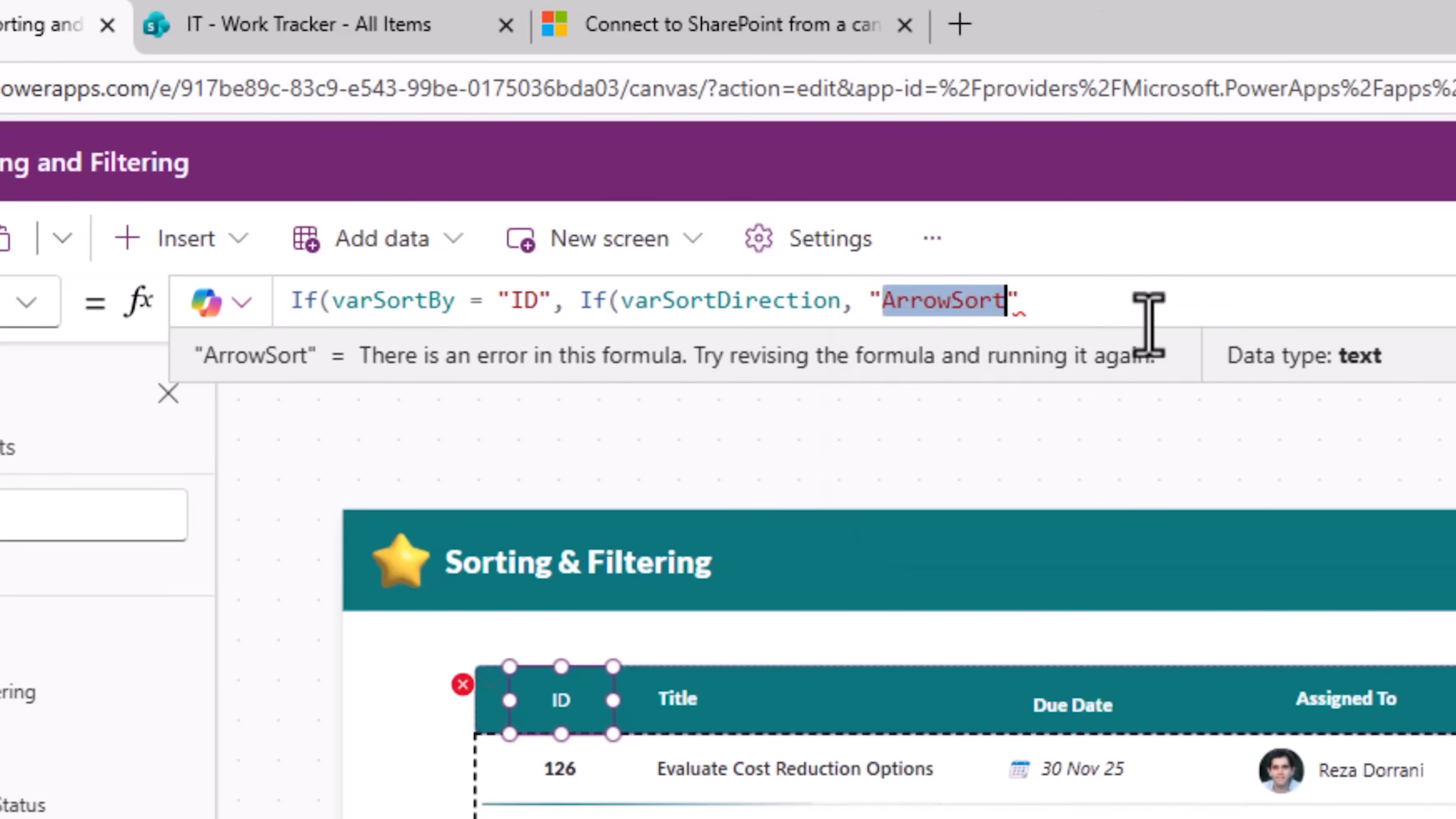
{"action": "type", "text": "ArrowUp\",\""}
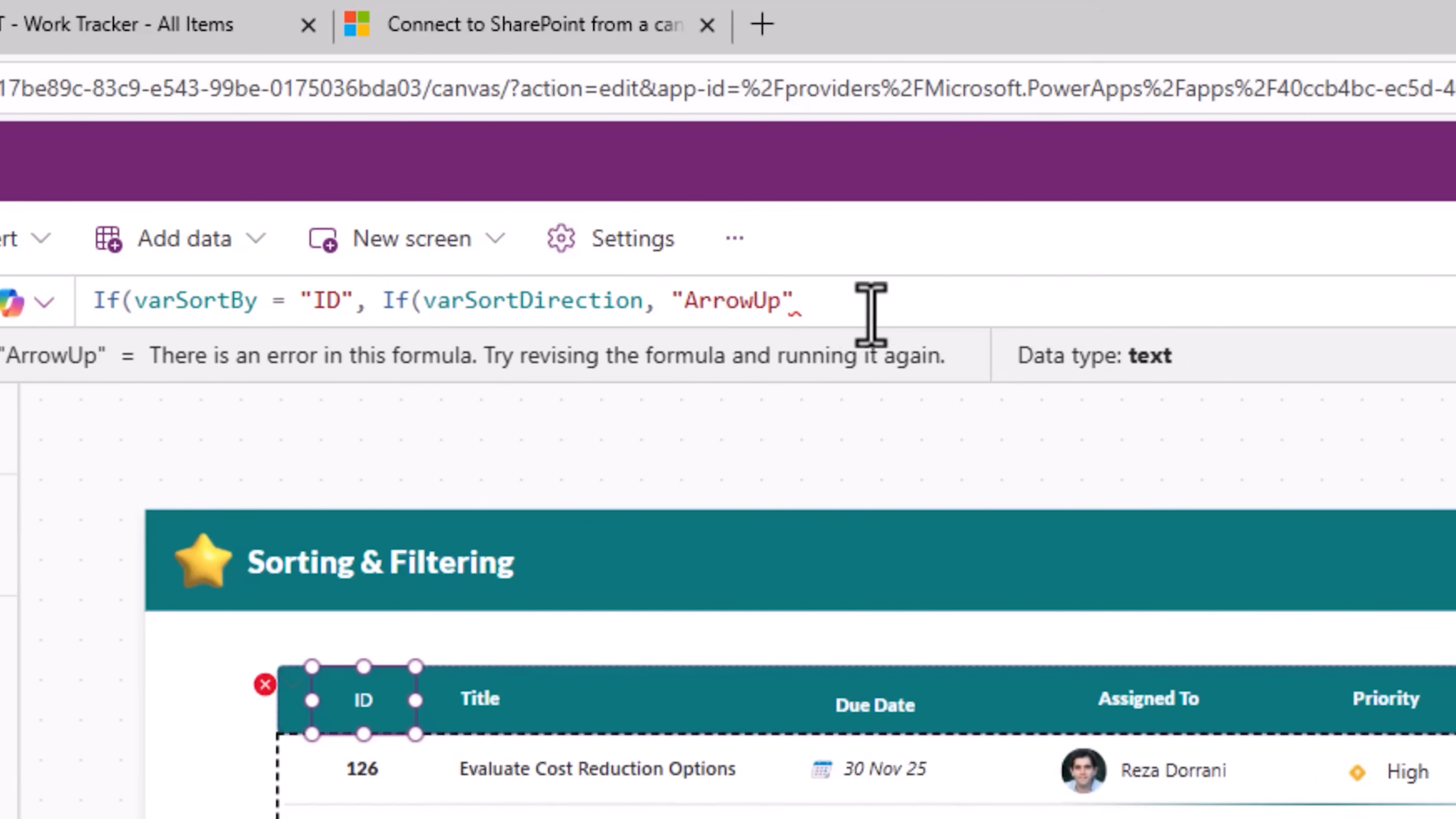
{"action": "type", "text": "ArrowDown"}
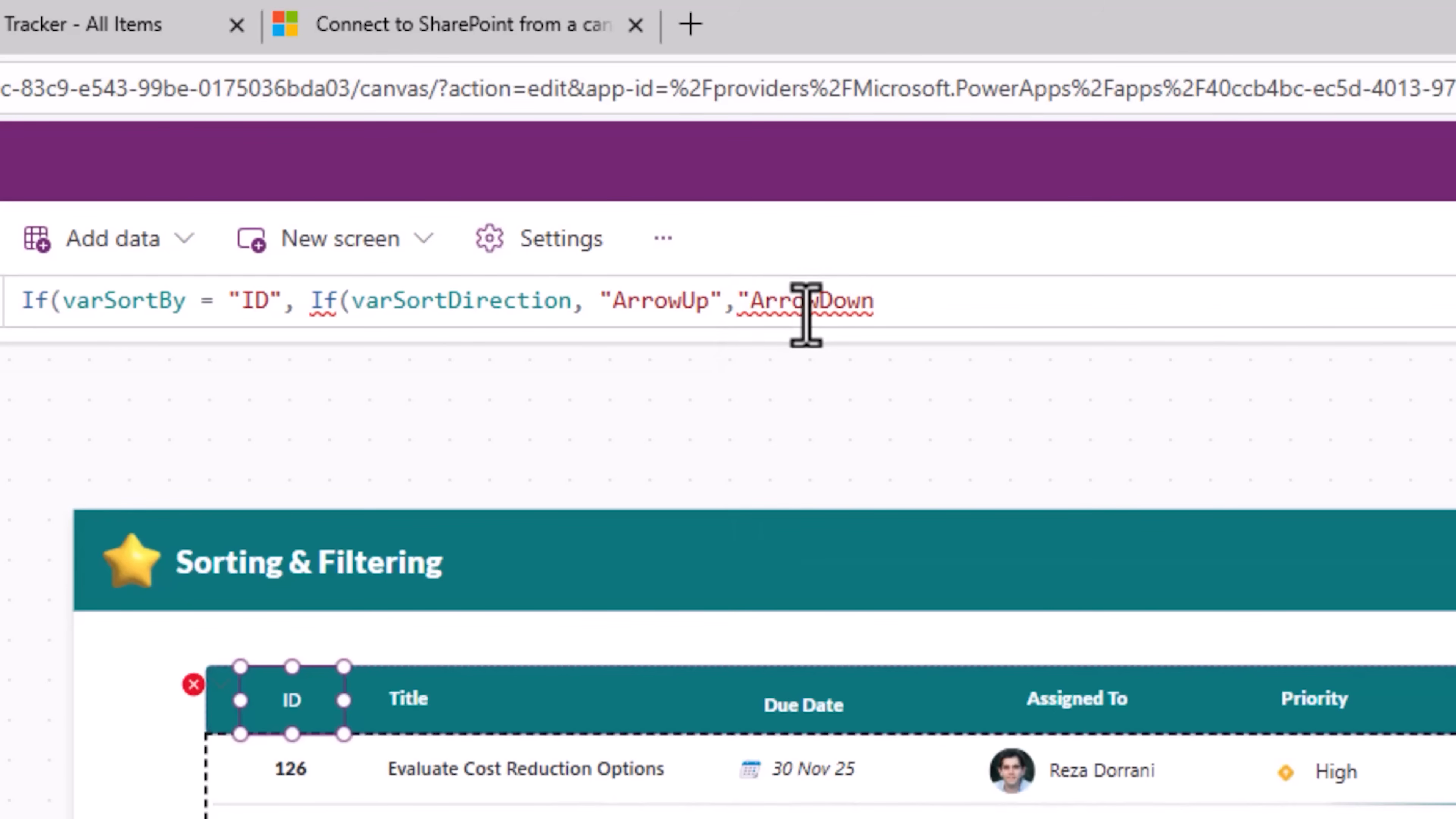
{"action": "type", "text": "\")"}
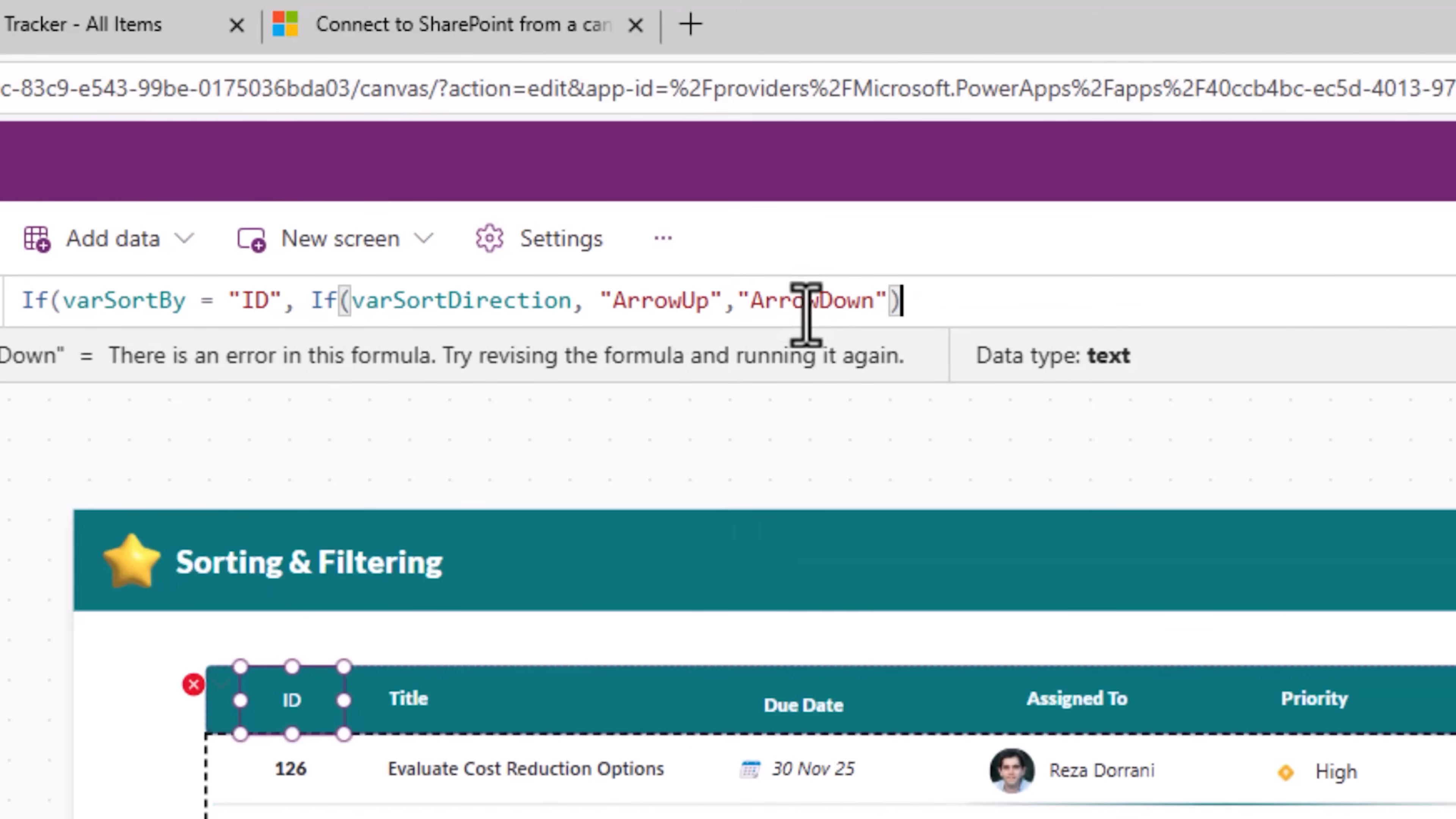
{"action": "type", "text": ","}
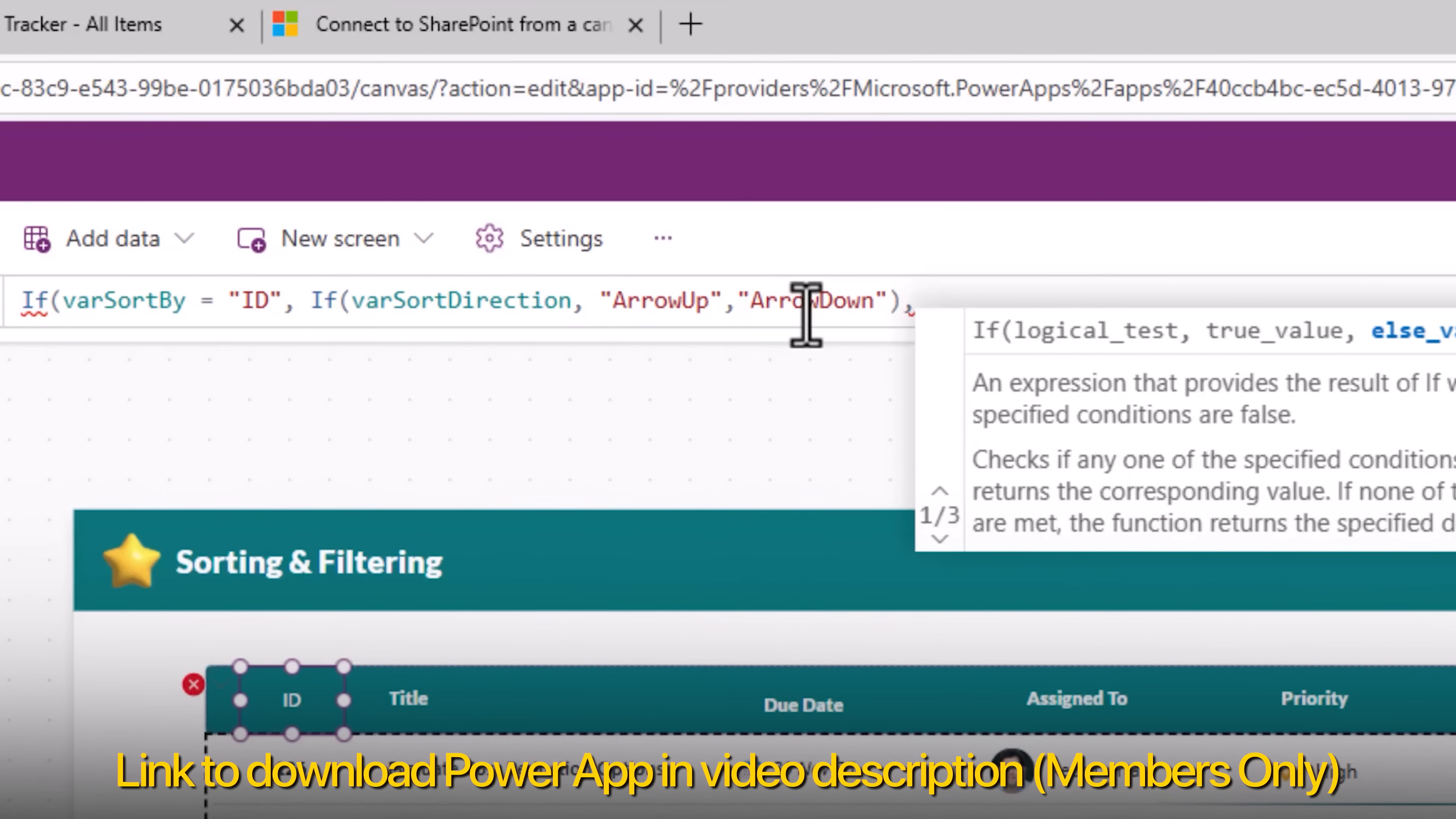
{"action": "key", "text": "Escape"}
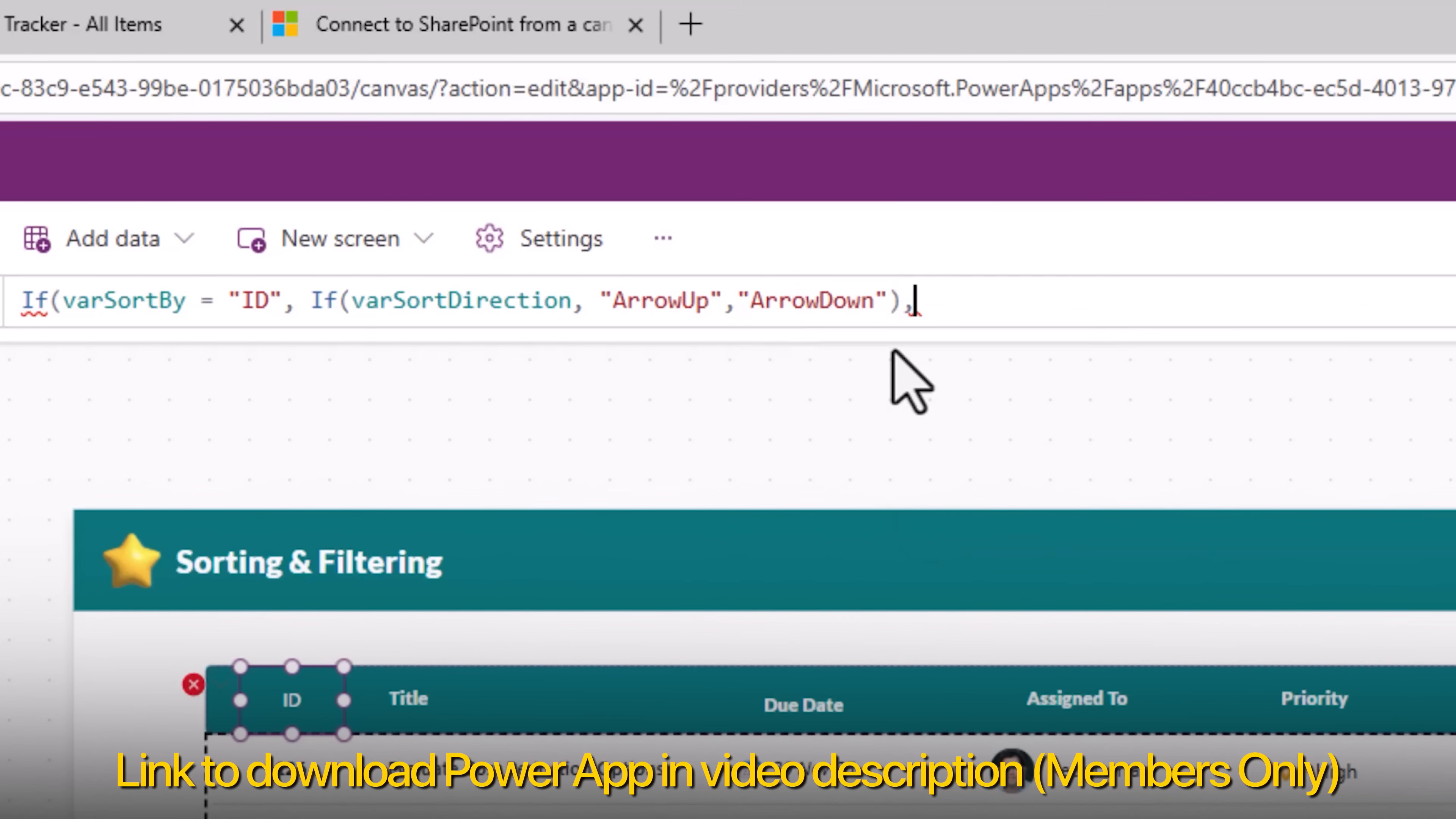
{"action": "type", "text": "\"ArrowSort\")"}
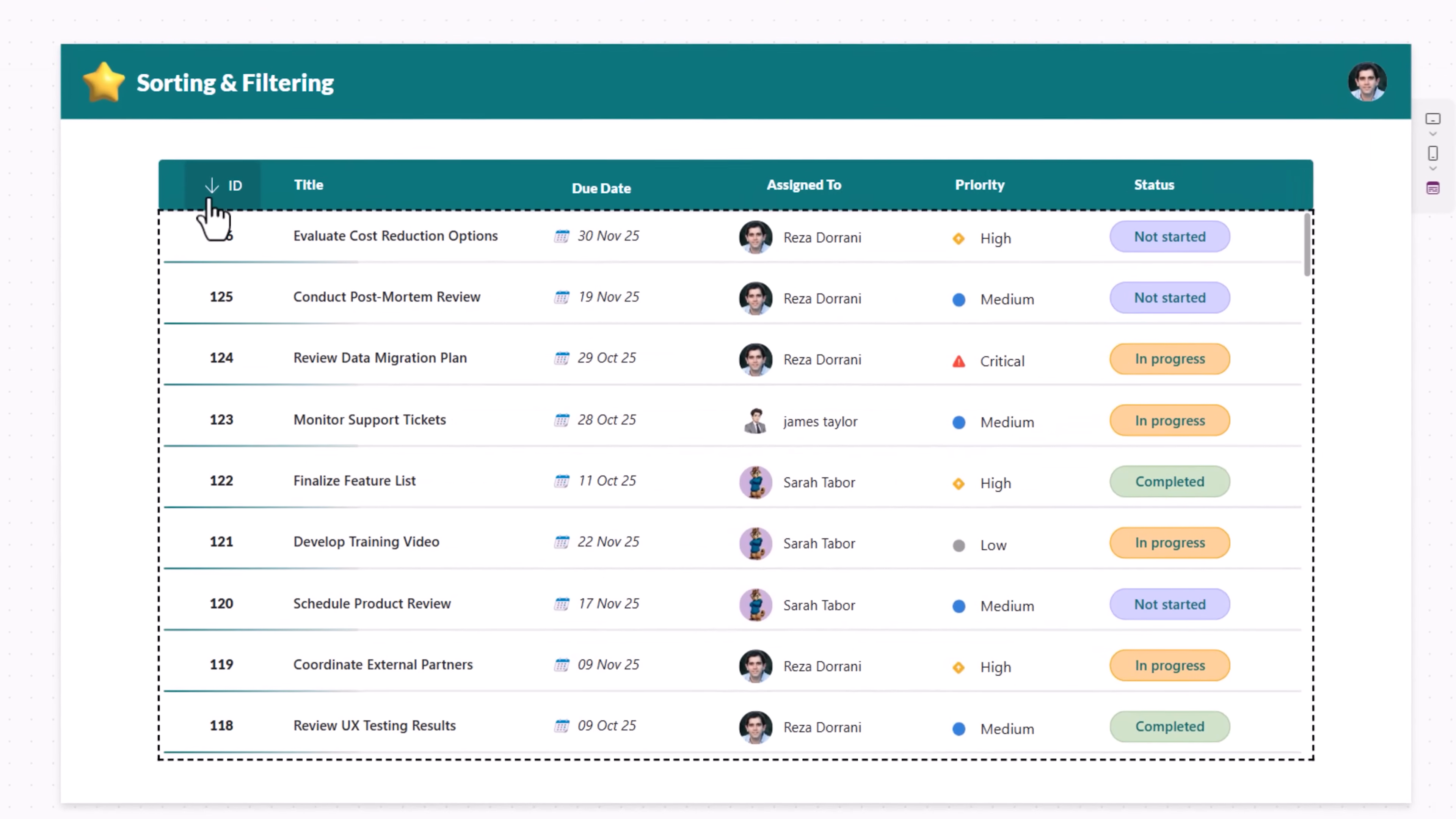
Step: Preview the app and toggle the ID header button several times to check the direction icon
{"action": "left_click", "coordinate": [6, 247]}
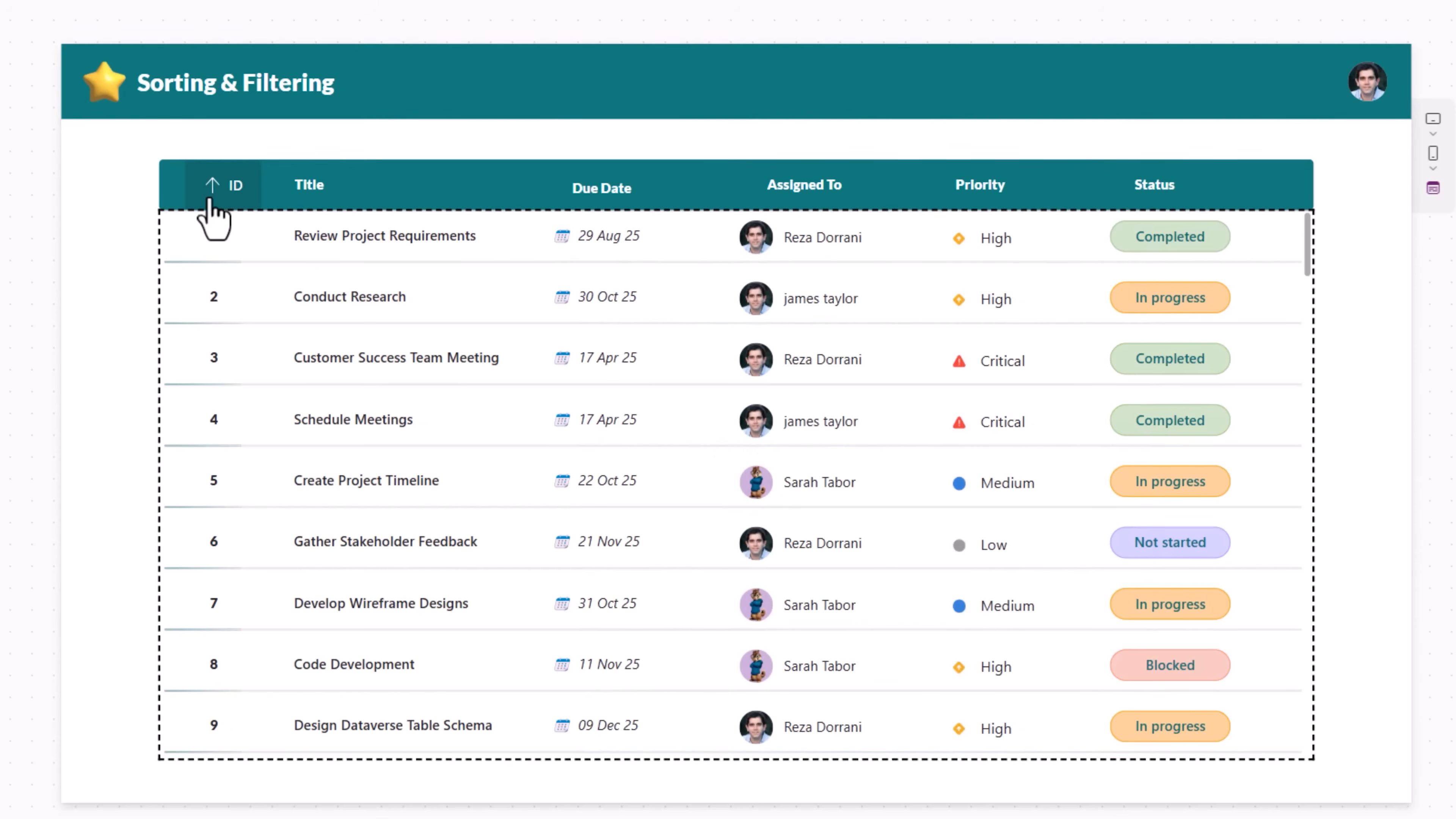
{"action": "left_click", "coordinate": [211, 201]}
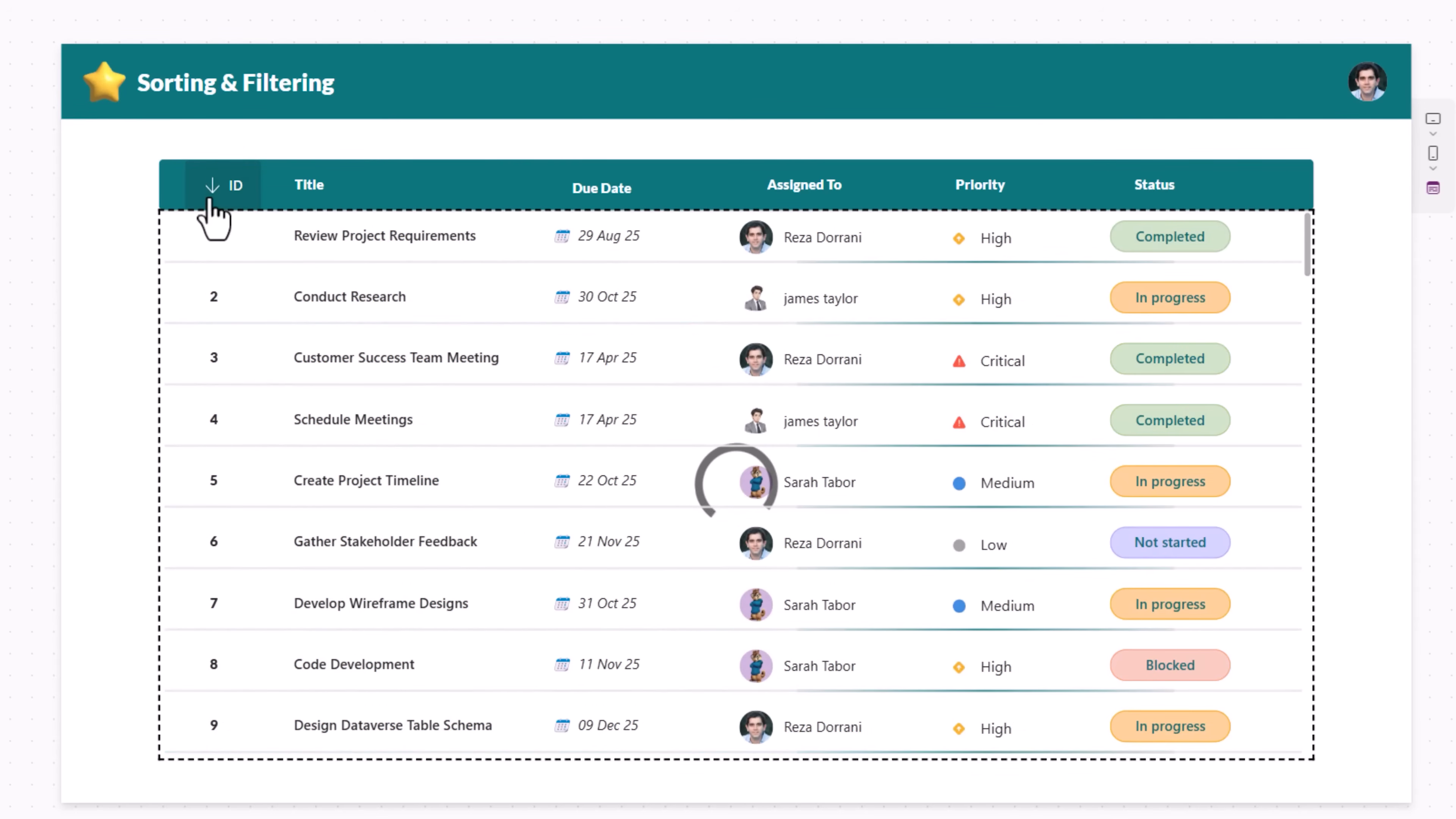
{"action": "left_click", "coordinate": [210, 199]}
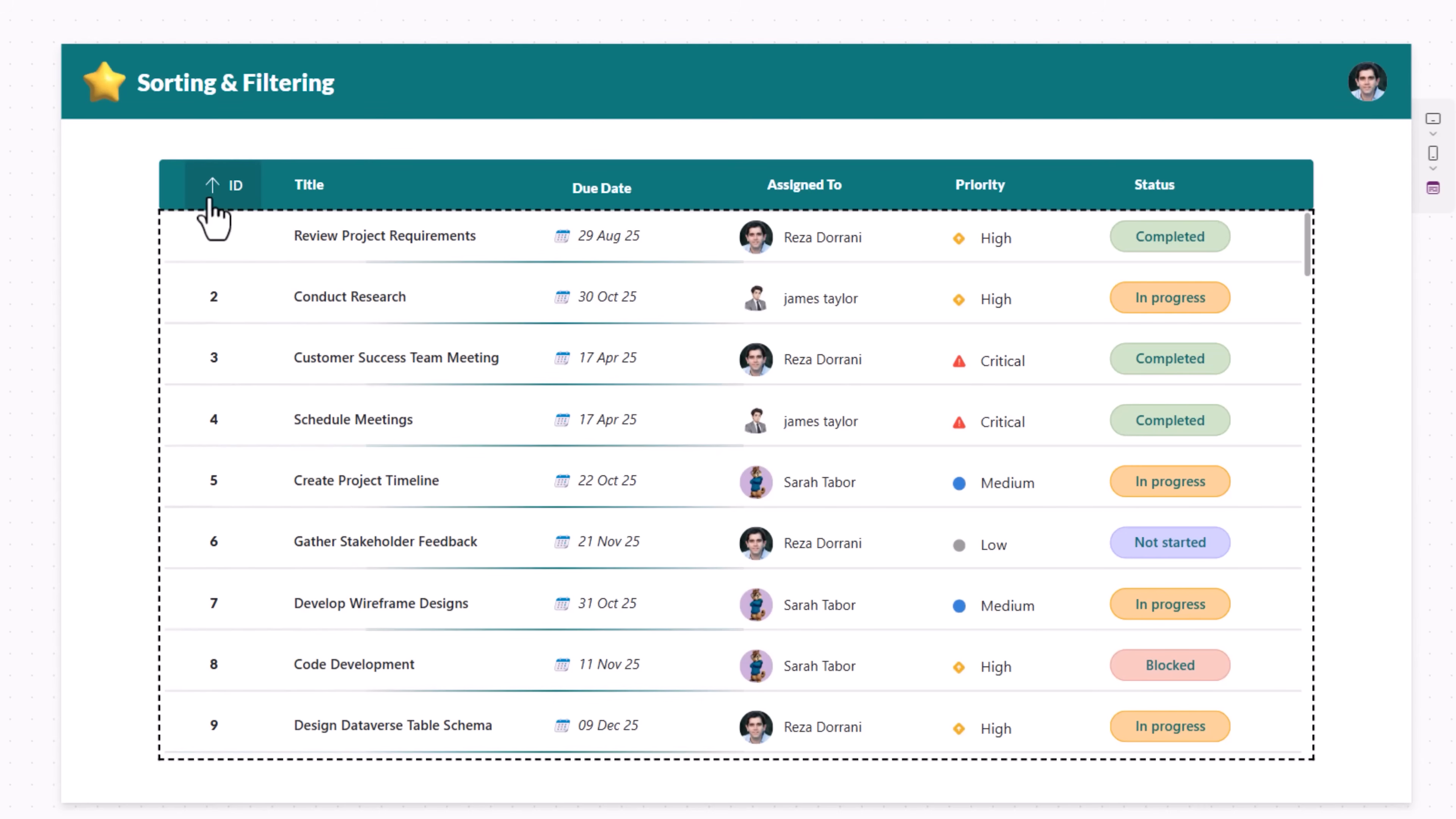
{"action": "left_click", "coordinate": [211, 200]}
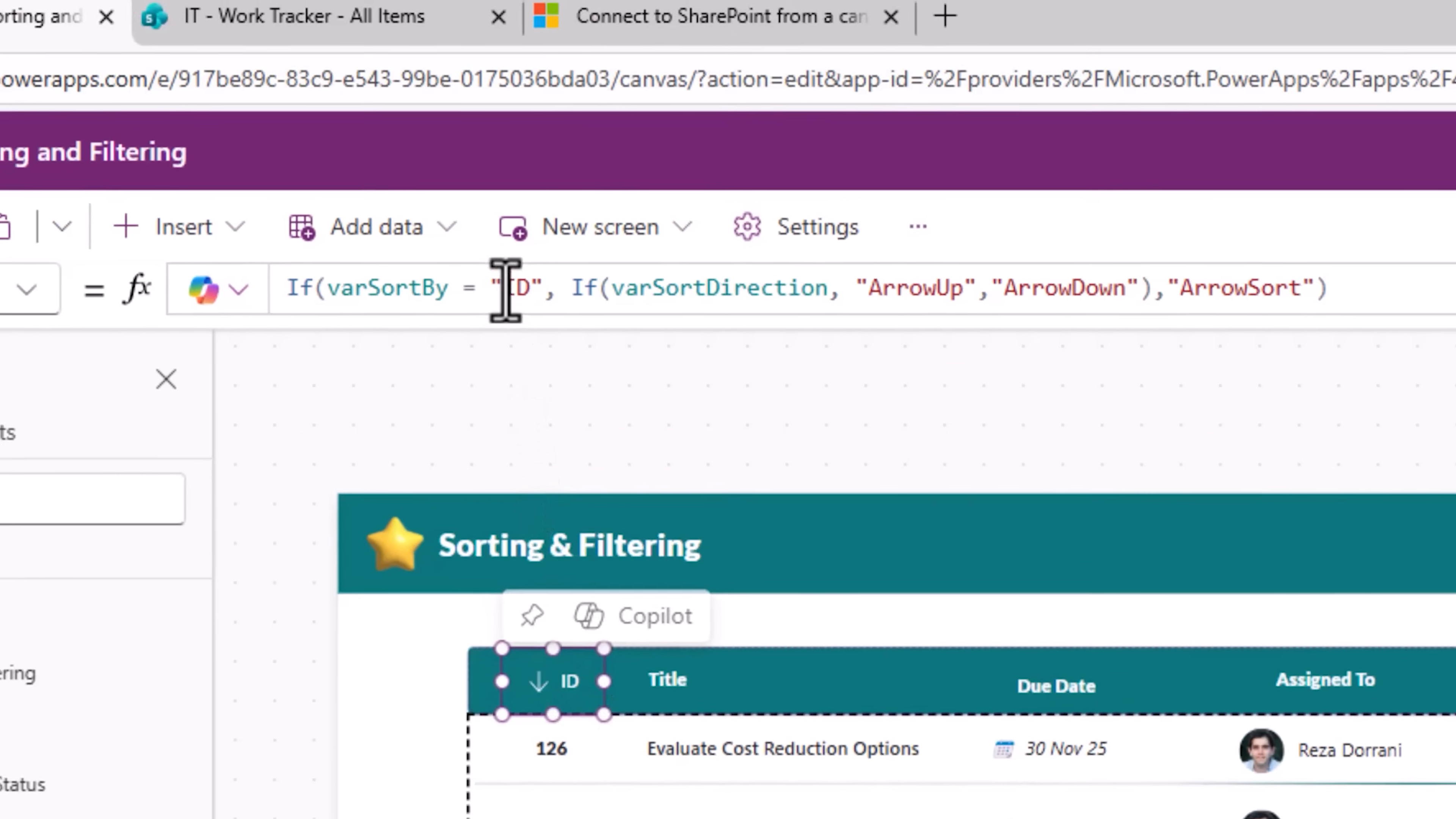
Step: Replace the "ID" literal in the Icon formula's condition with Self.Text
{"action": "double_click", "coordinate": [516, 301]}
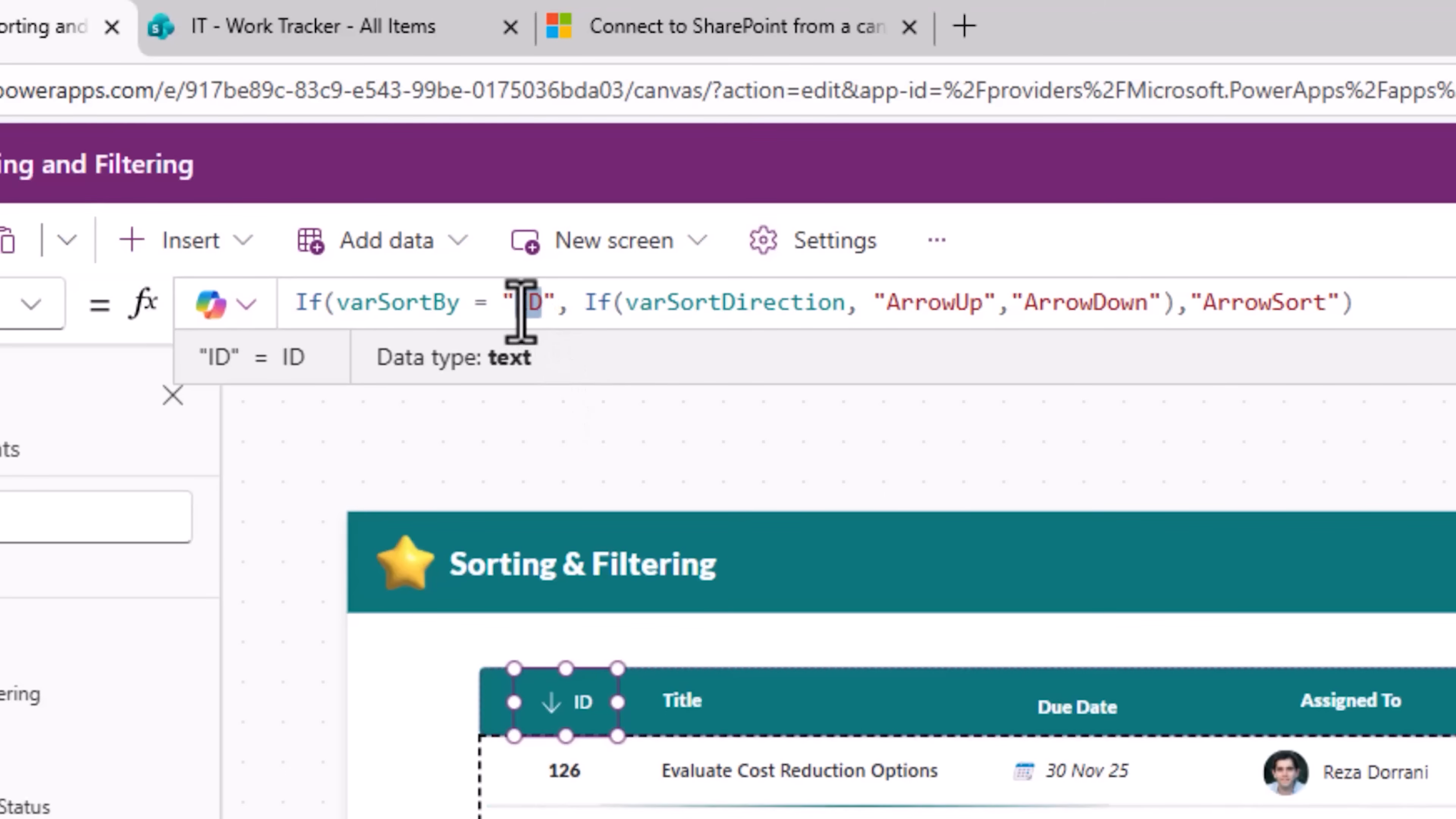
{"action": "left_click_drag", "start_coordinate": [499, 302], "coordinate": [550, 305]}
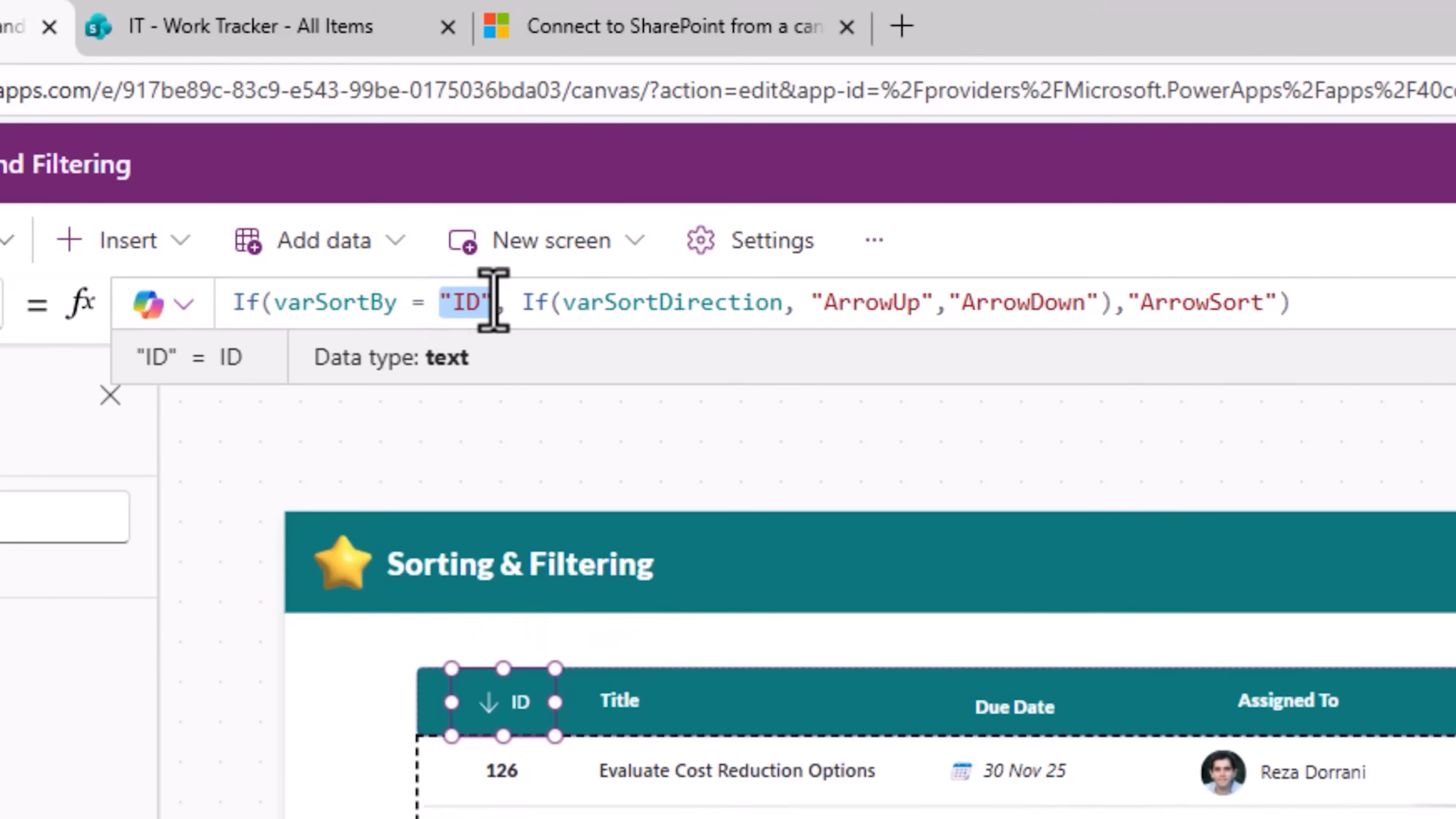
{"action": "type", "text": "Self"}
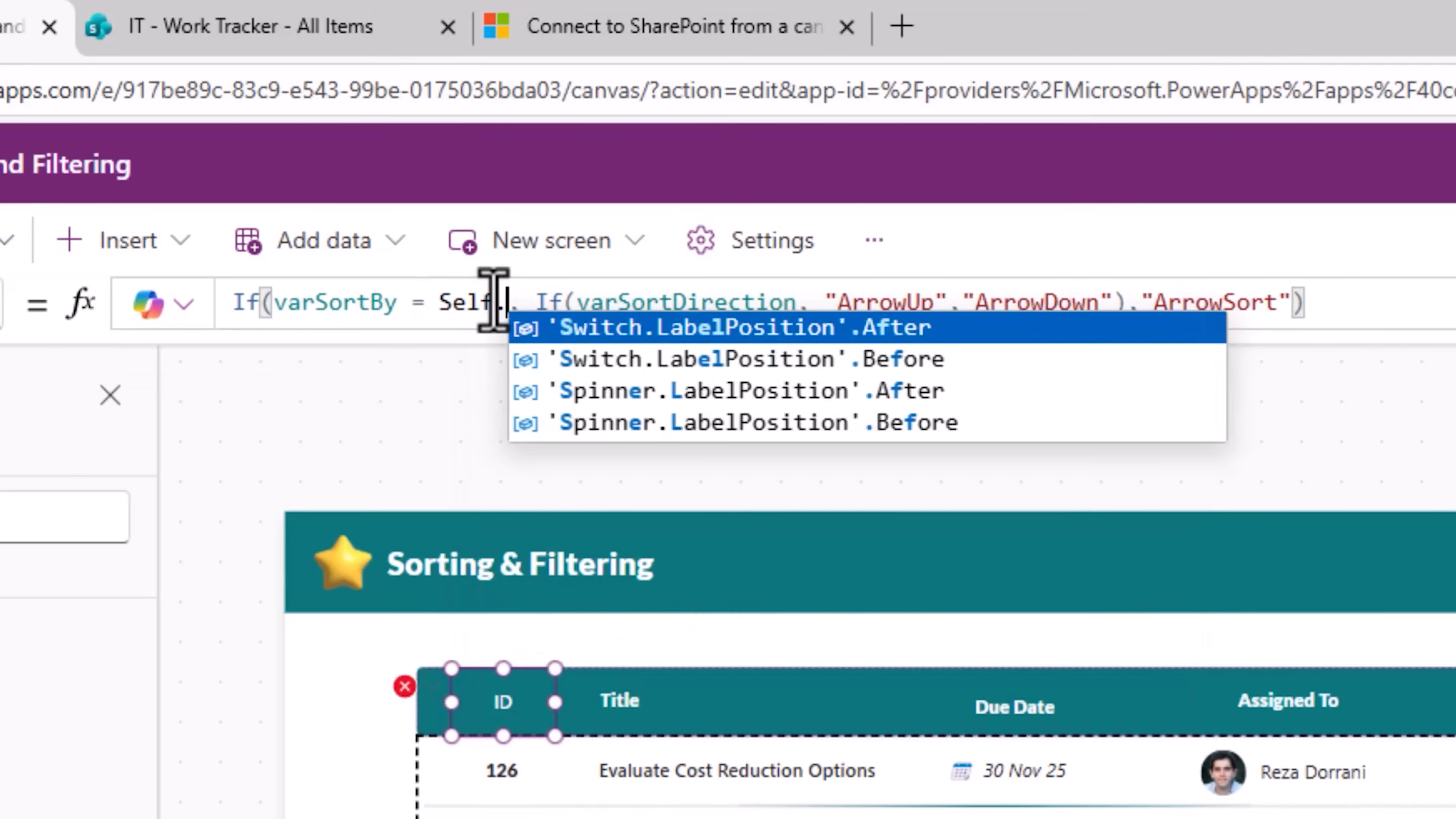
{"action": "type", "text": ".Text"}
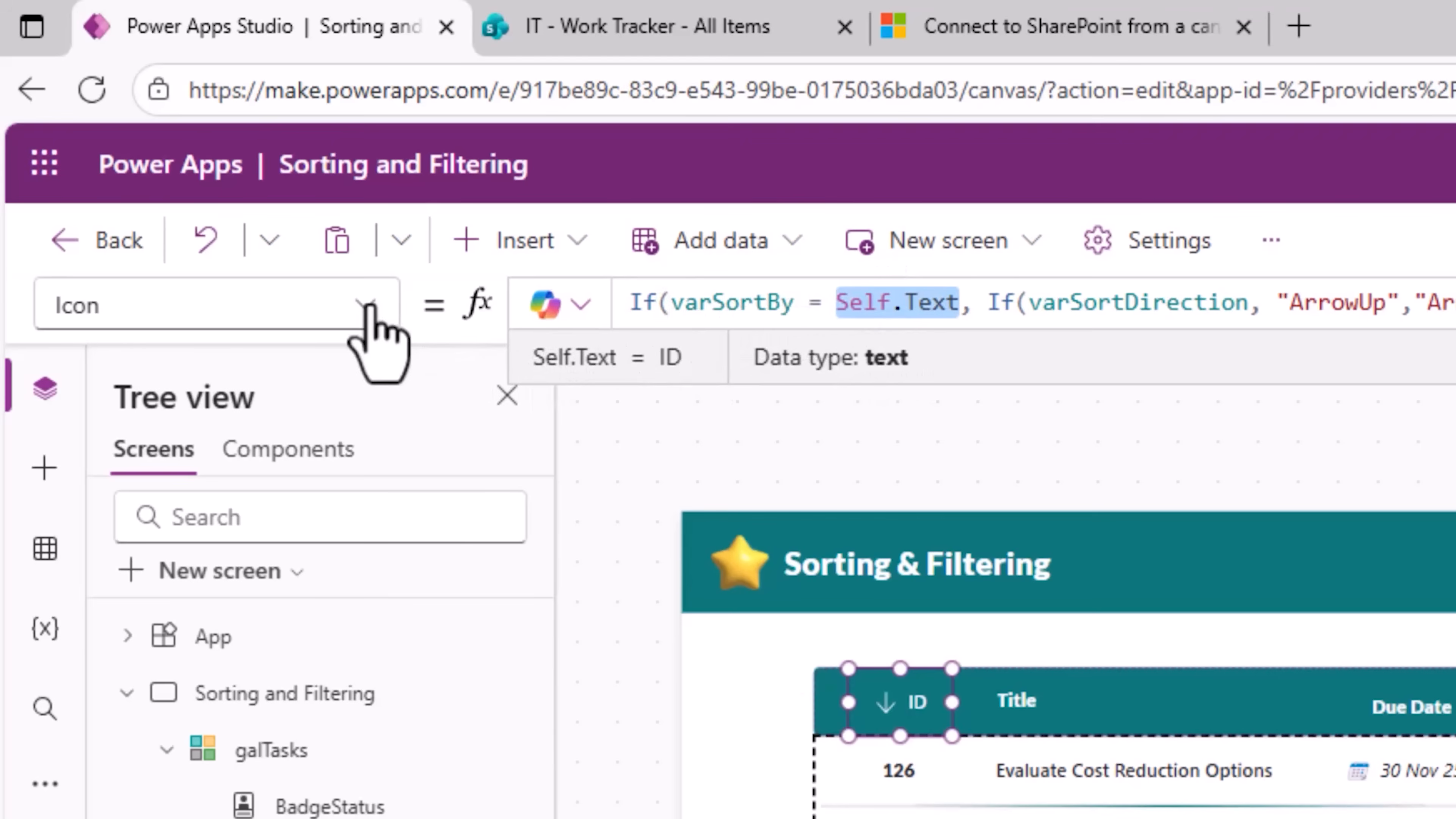
Step: In the button's OnSelect, replace "ID" with Self.Text so Set(varSortBy, Self.Text) is used
{"action": "left_click", "coordinate": [367, 305]}
{"action": "left_click", "coordinate": [377, 344]}
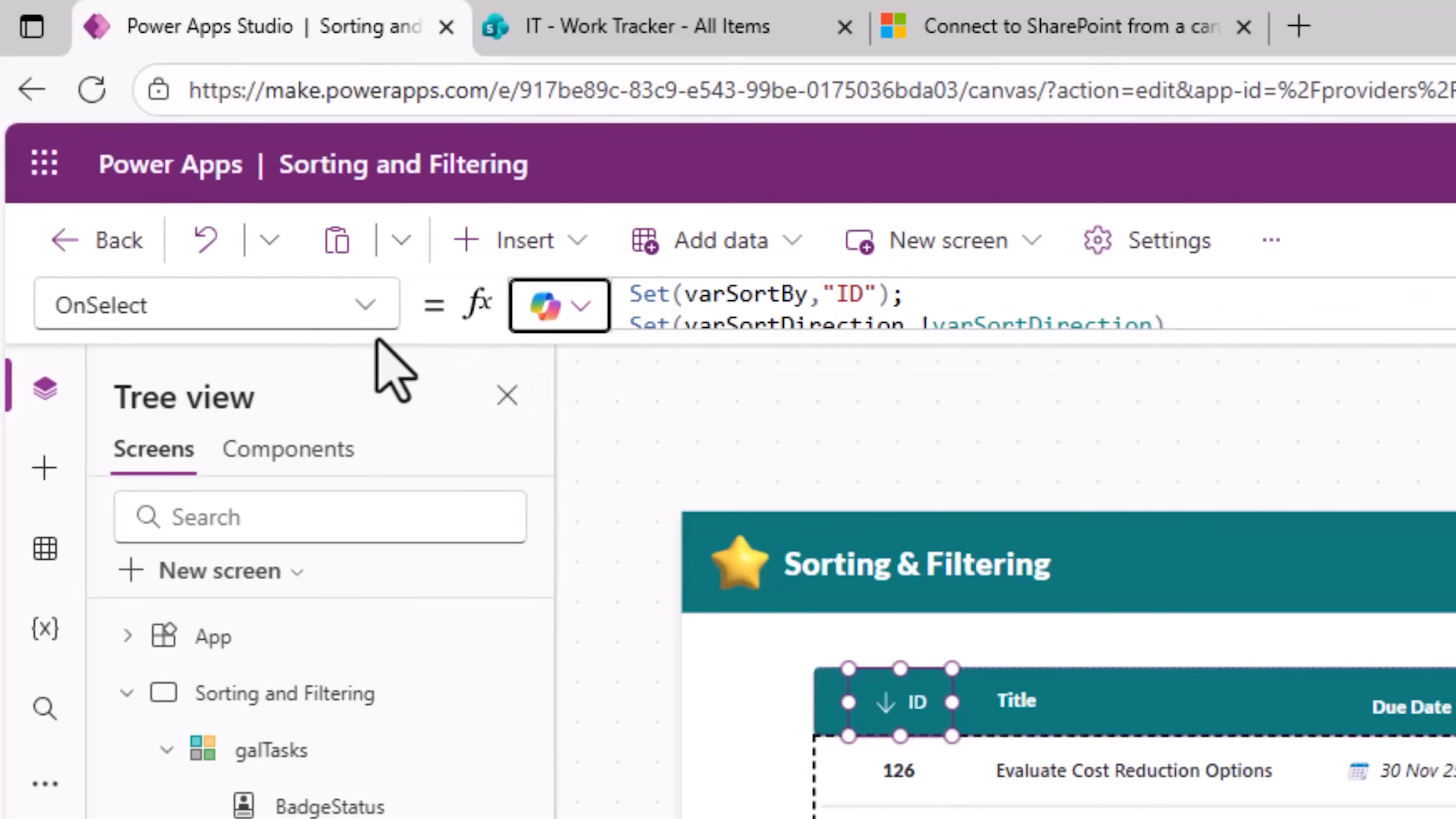
{"action": "left_click", "coordinate": [823, 302]}
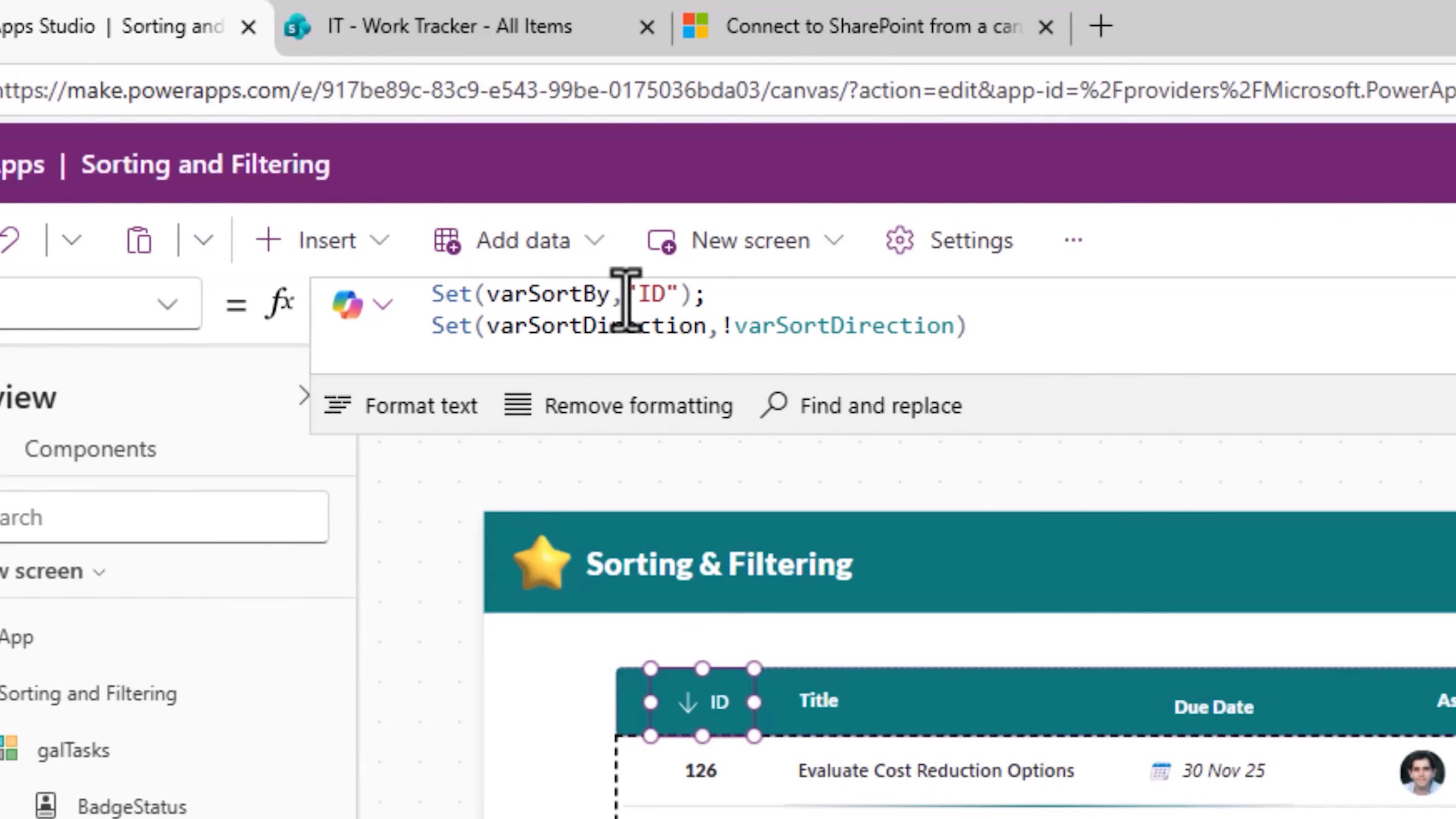
{"action": "left_click_drag", "start_coordinate": [823, 299], "coordinate": [888, 295]}
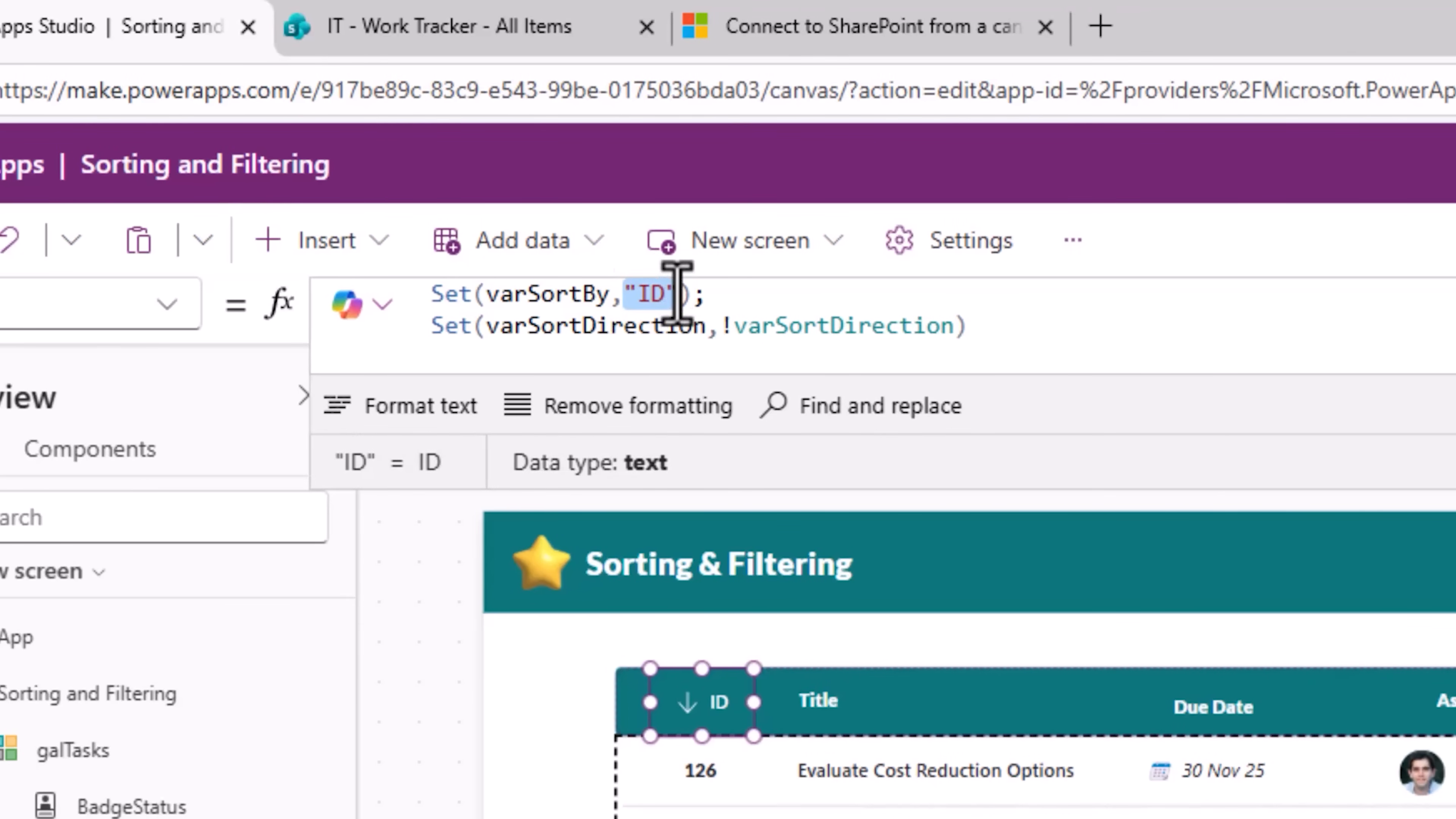
{"action": "type", "text": "Self."}
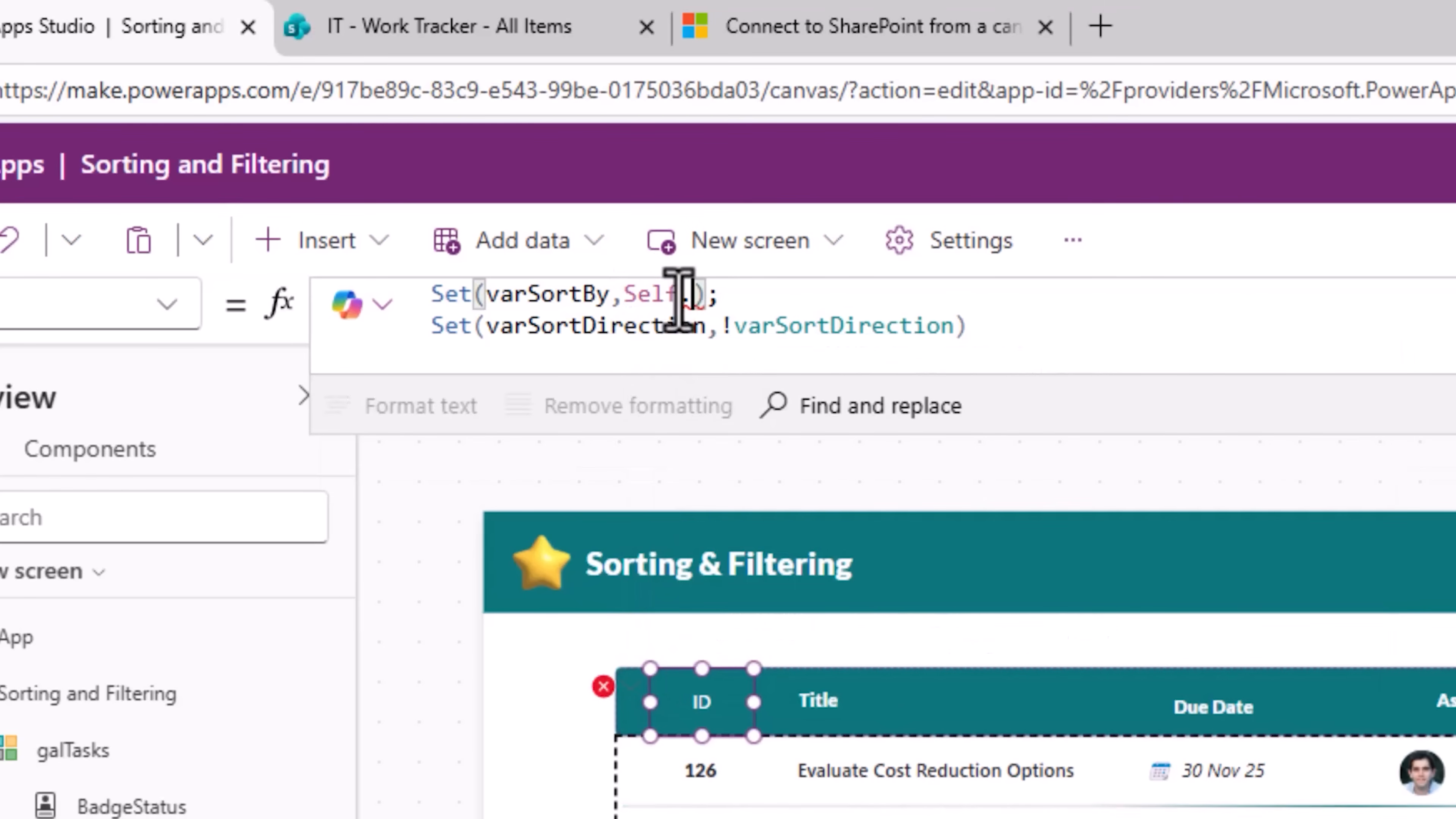
{"action": "type", "text": "Text"}
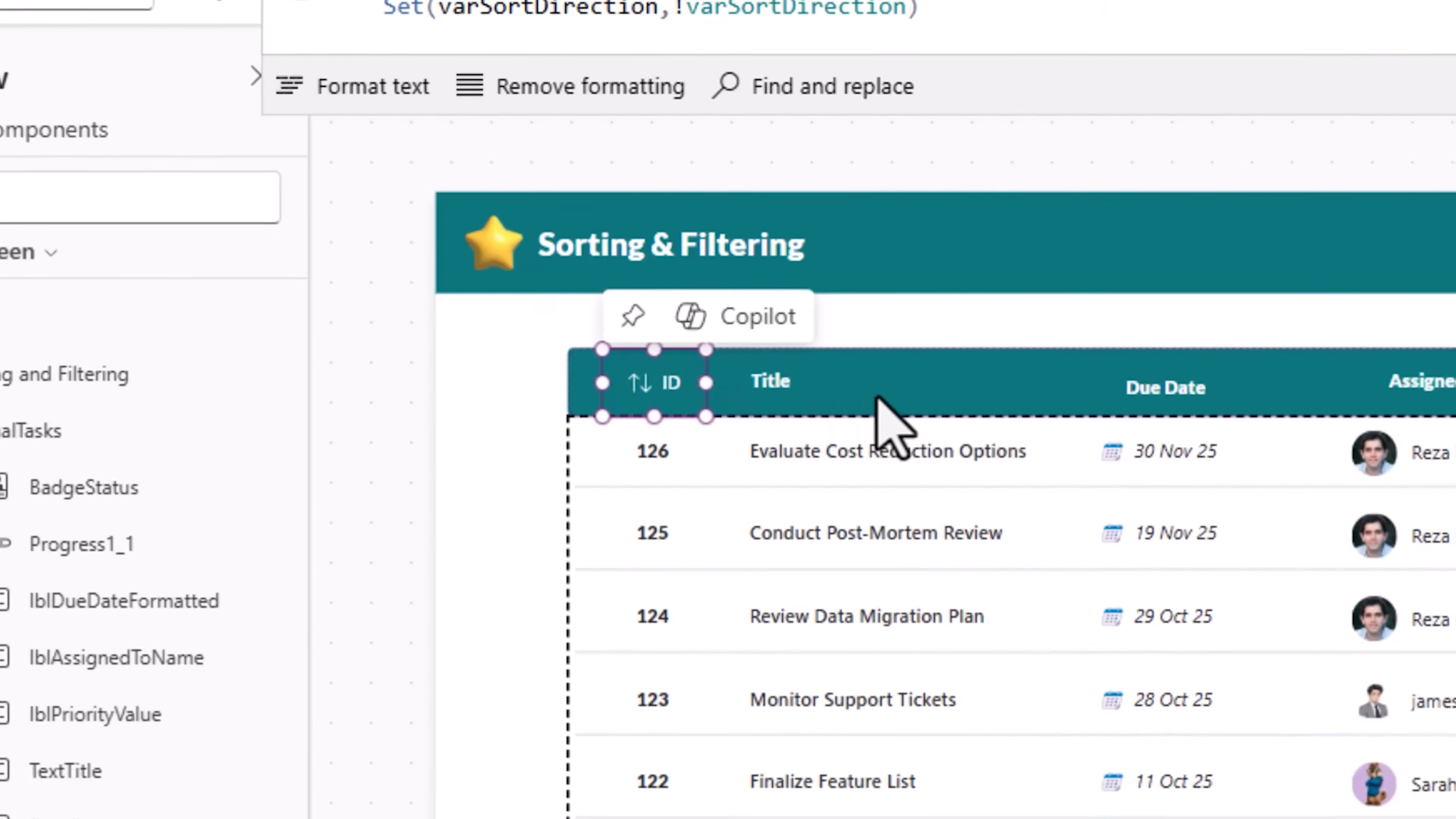
Step: Duplicate the ID header button and move the copy over the Title column header
{"action": "left_click", "coordinate": [844, 704]}
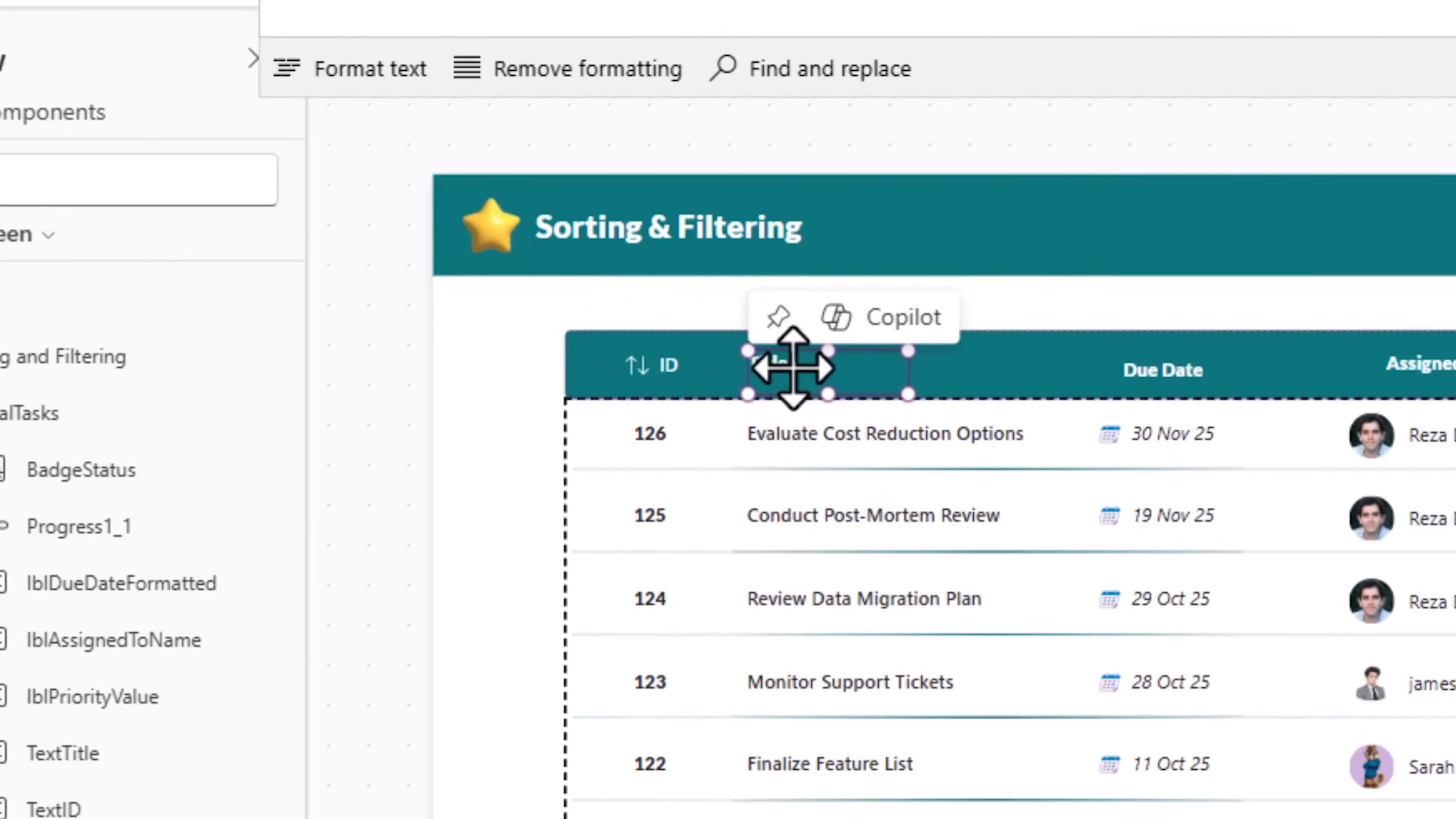
{"action": "left_click", "coordinate": [791, 366]}
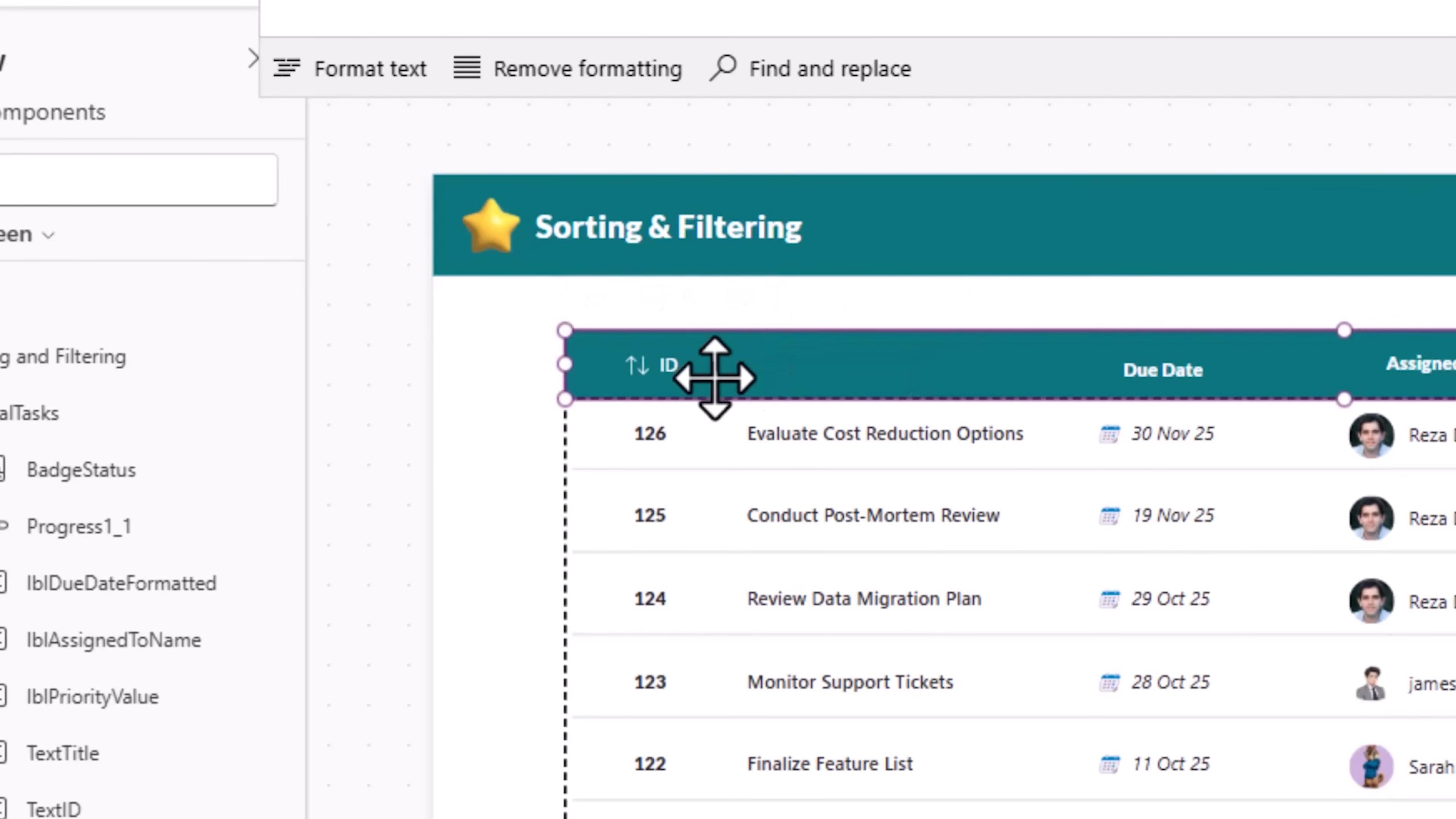
{"action": "left_click", "coordinate": [660, 370]}
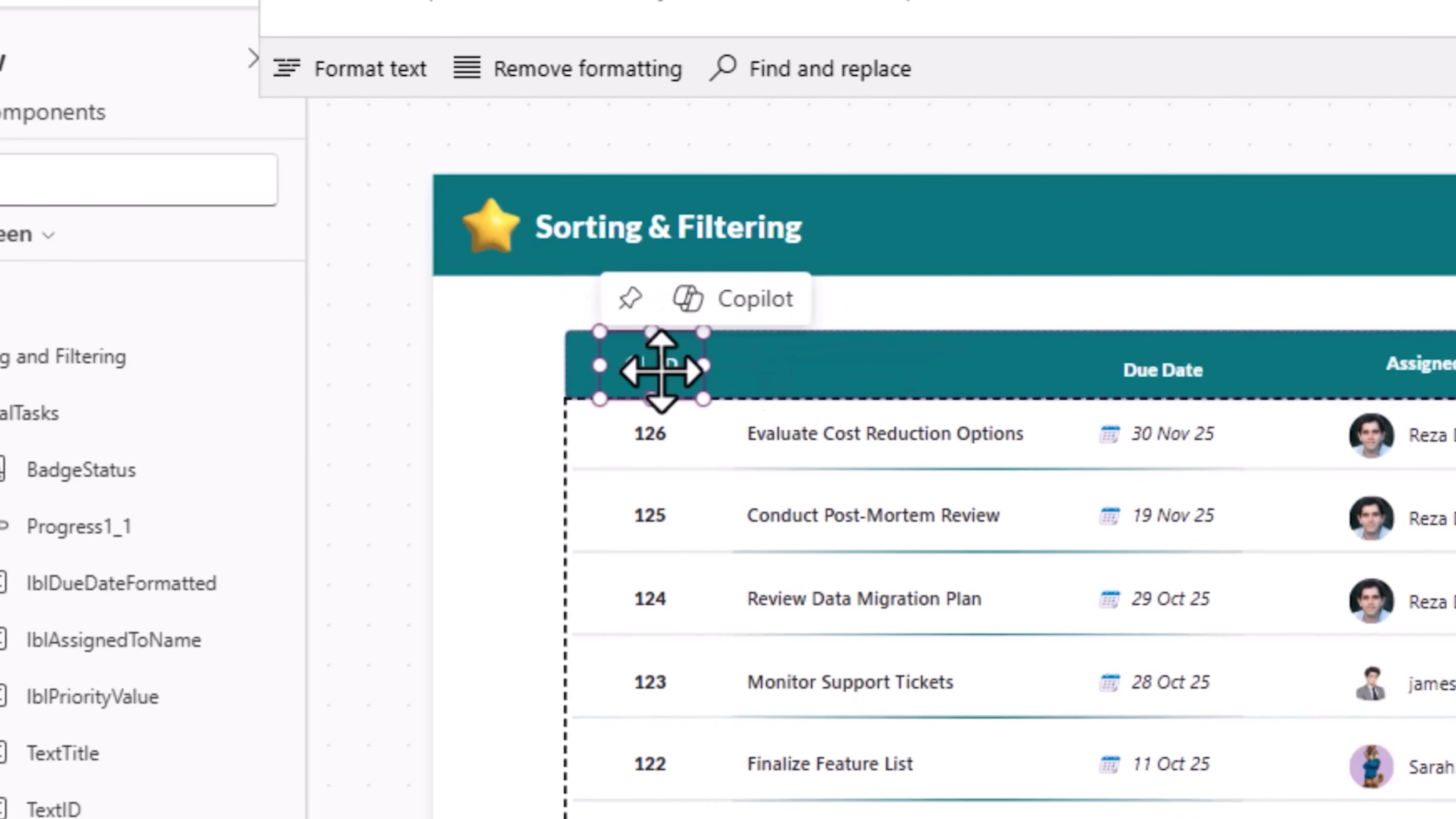
{"action": "left_click_drag", "start_coordinate": [660, 370], "coordinate": [799, 363]}
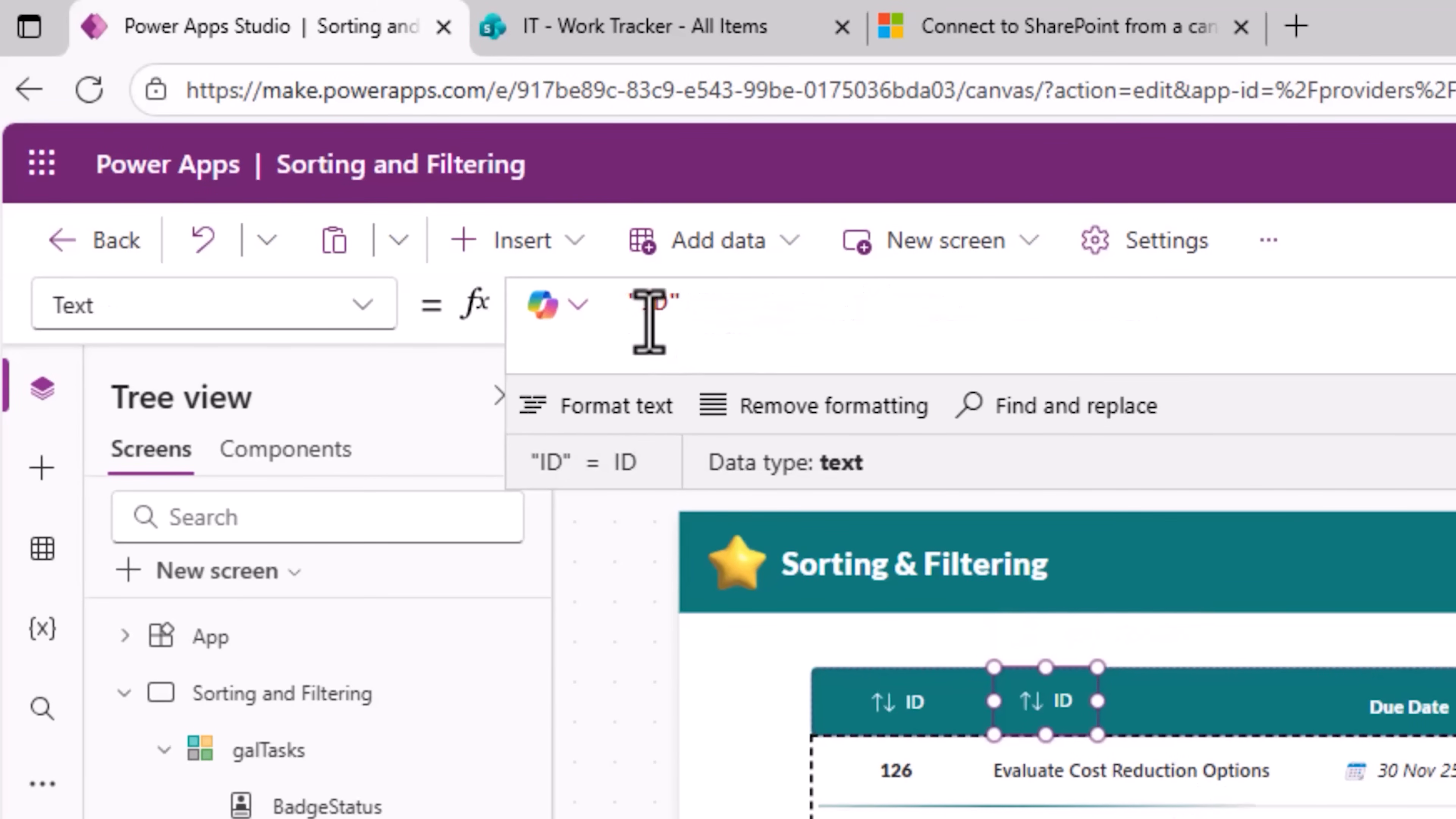
Step: Set the copied header button's text to "Title"
{"action": "double_click", "coordinate": [644, 303]}
{"action": "type", "text": "Title"}
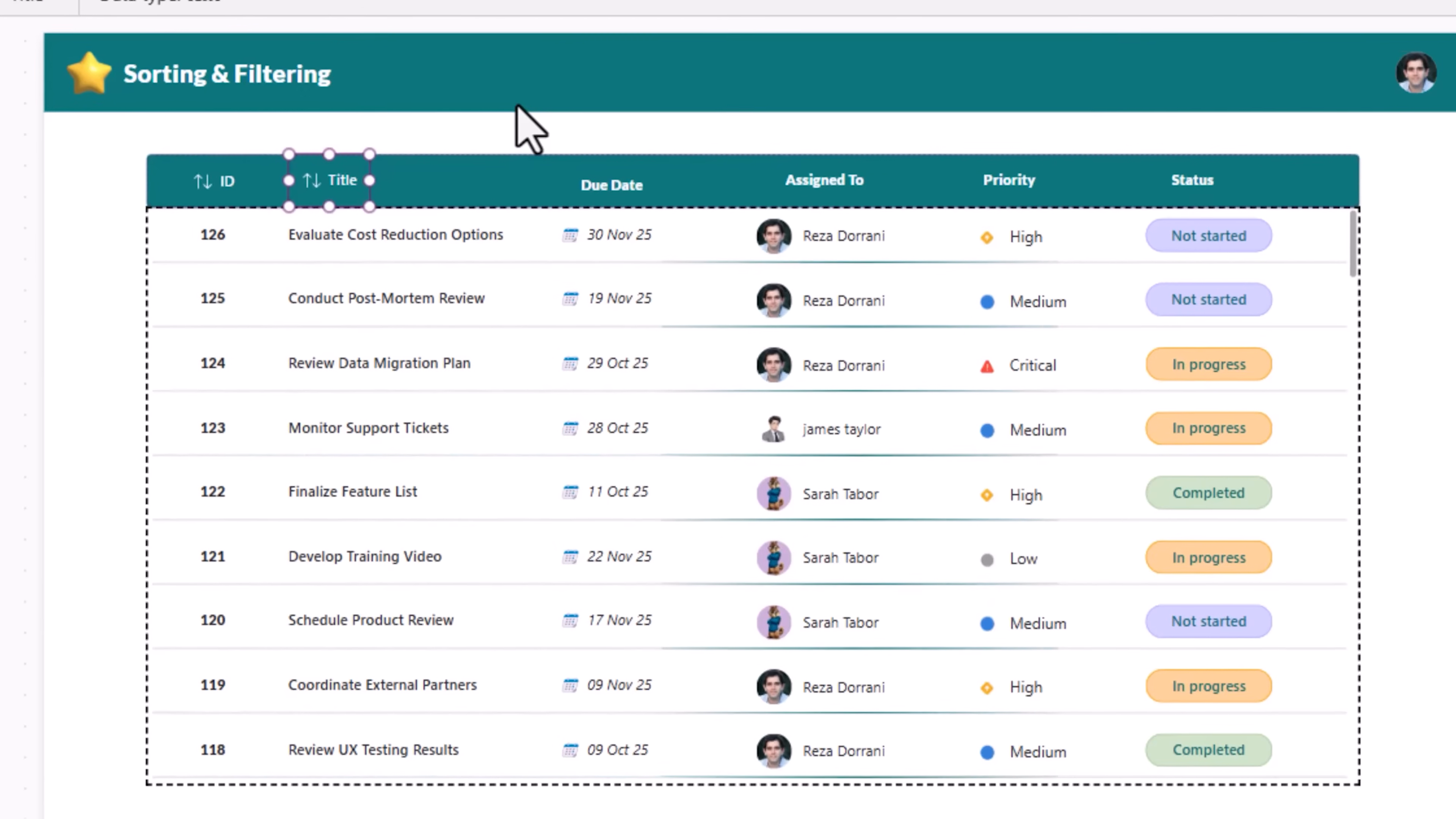
{"action": "left_click", "coordinate": [623, 545]}
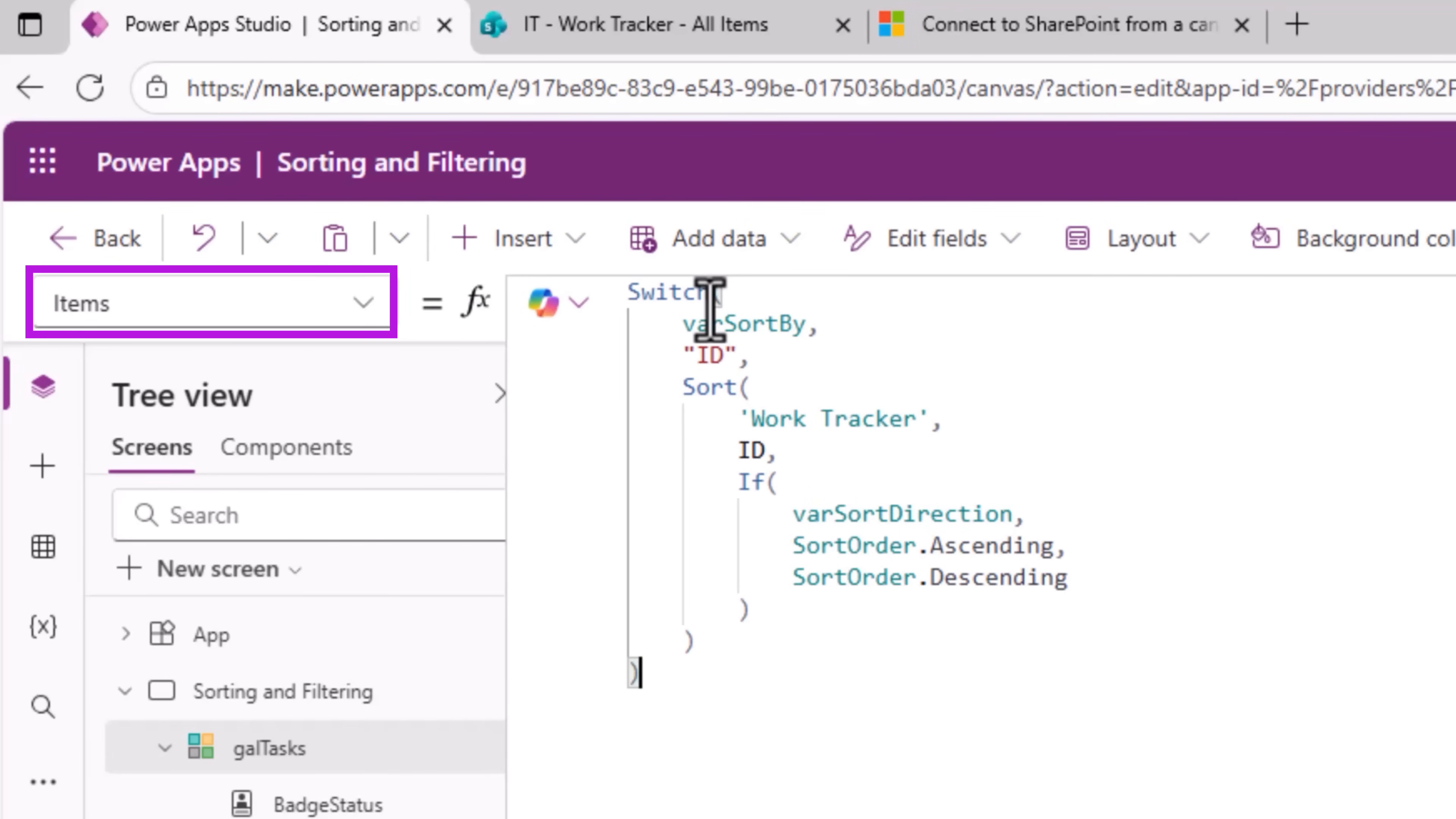
Step: Change the Sort column argument to ID and place the Sort inside a Switch on varSortBy with an "ID" case
{"action": "double_click", "coordinate": [709, 323]}
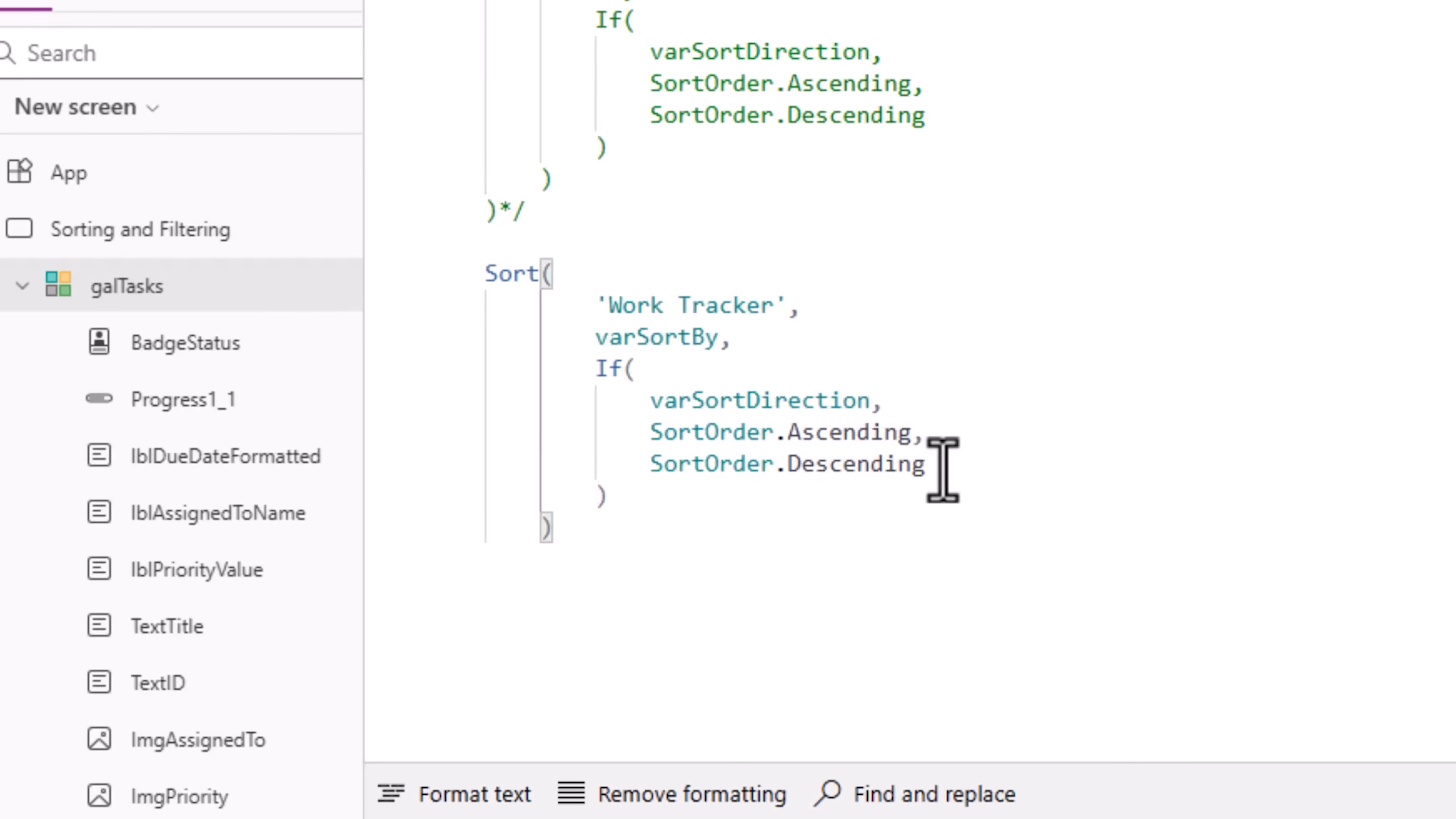
{"action": "mouse_move", "coordinate": [653, 344]}
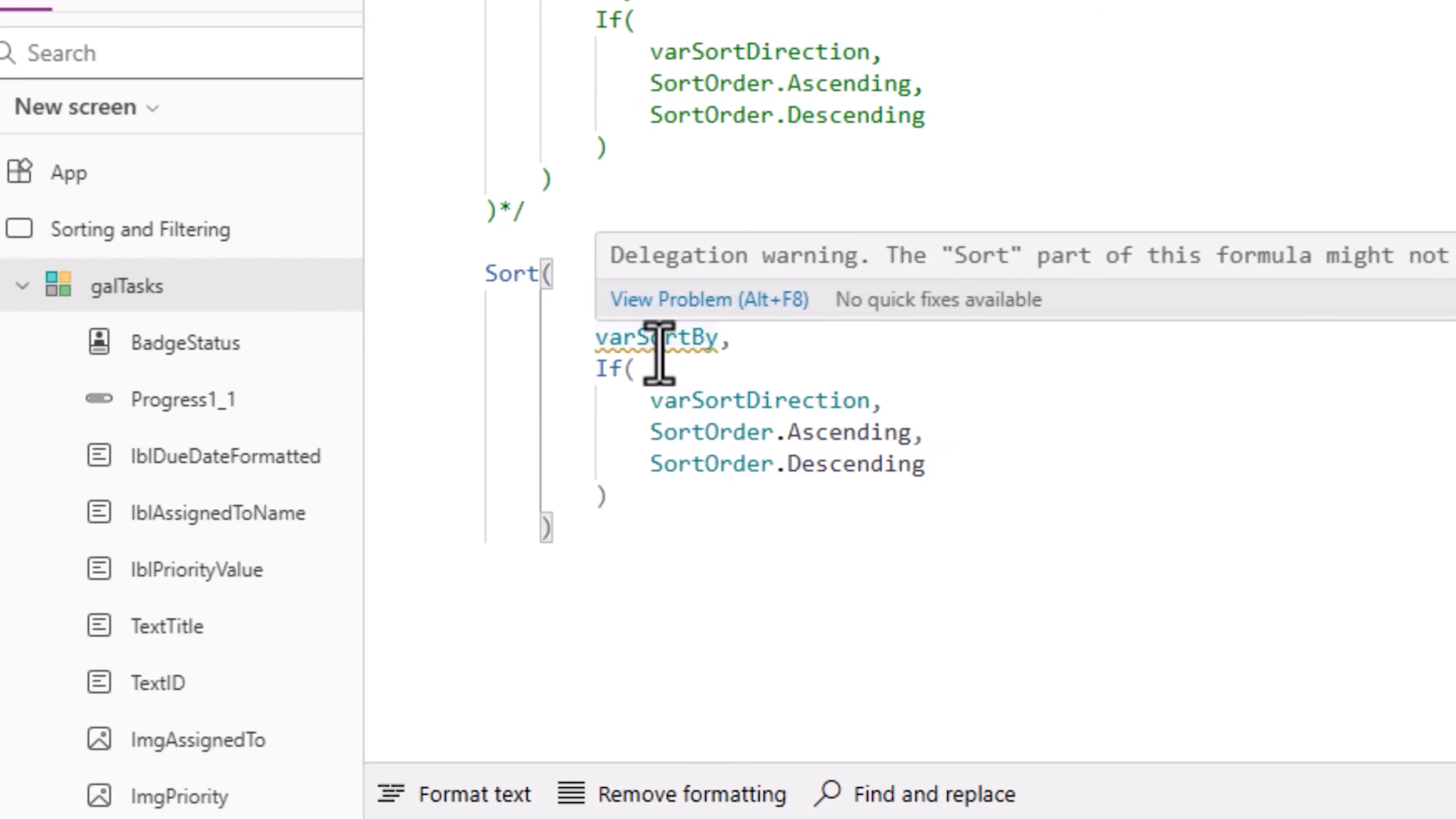
{"action": "double_click", "coordinate": [623, 330]}
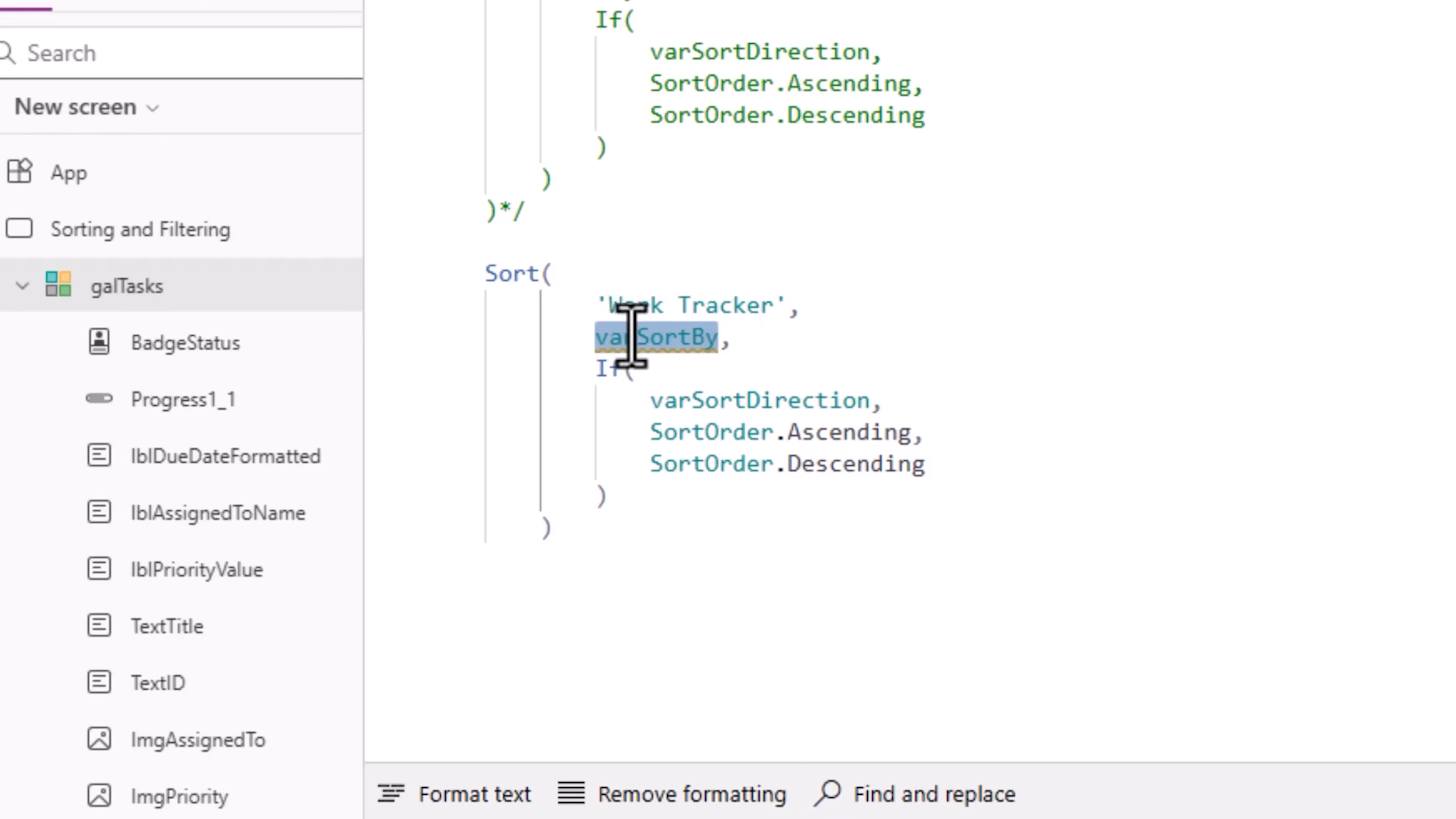
{"action": "type", "text": "ID"}
{"action": "left_click", "coordinate": [682, 367]}
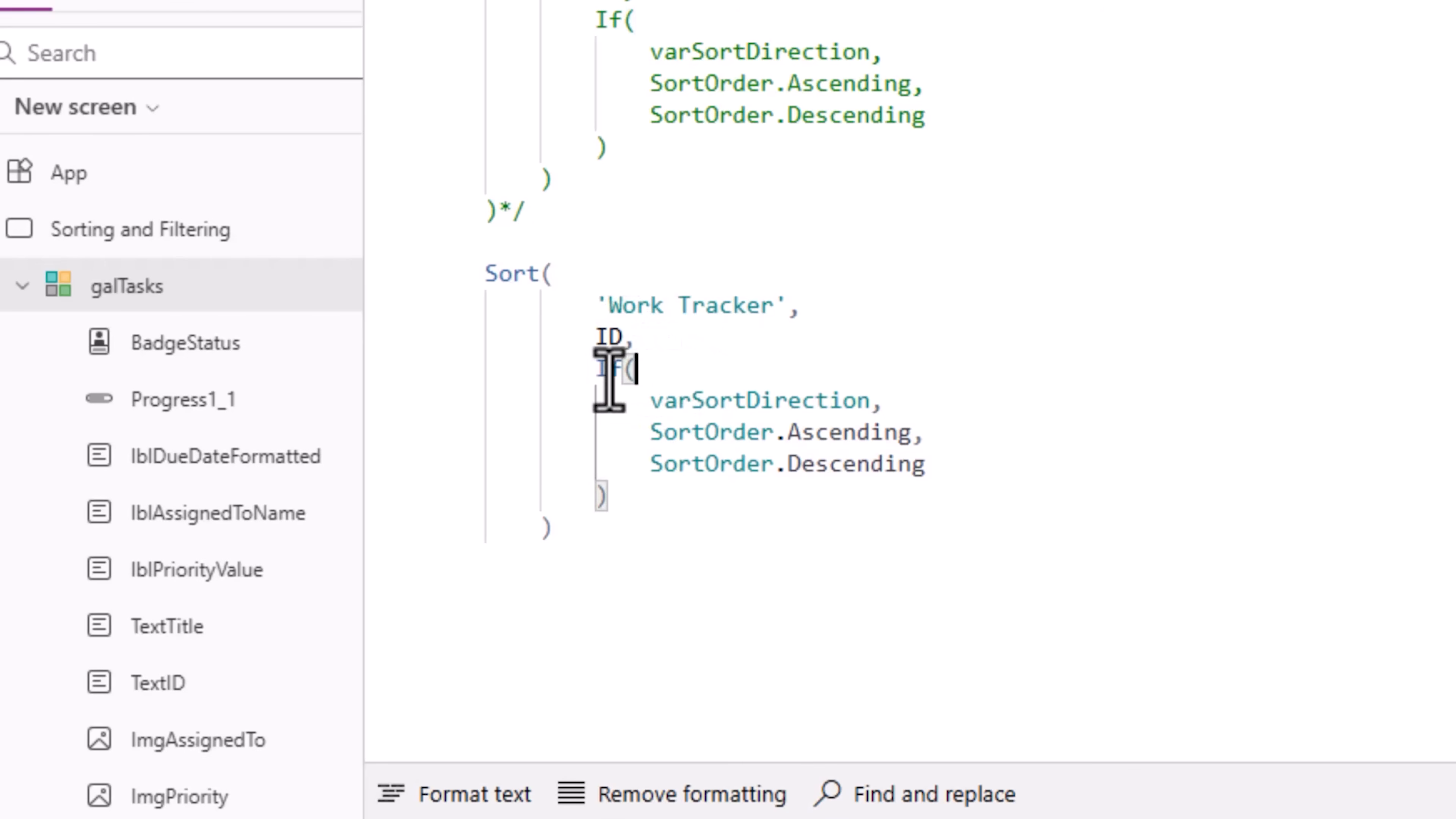
{"action": "left_click_drag", "start_coordinate": [591, 373], "coordinate": [716, 489]}
{"action": "left_click", "coordinate": [735, 511]}
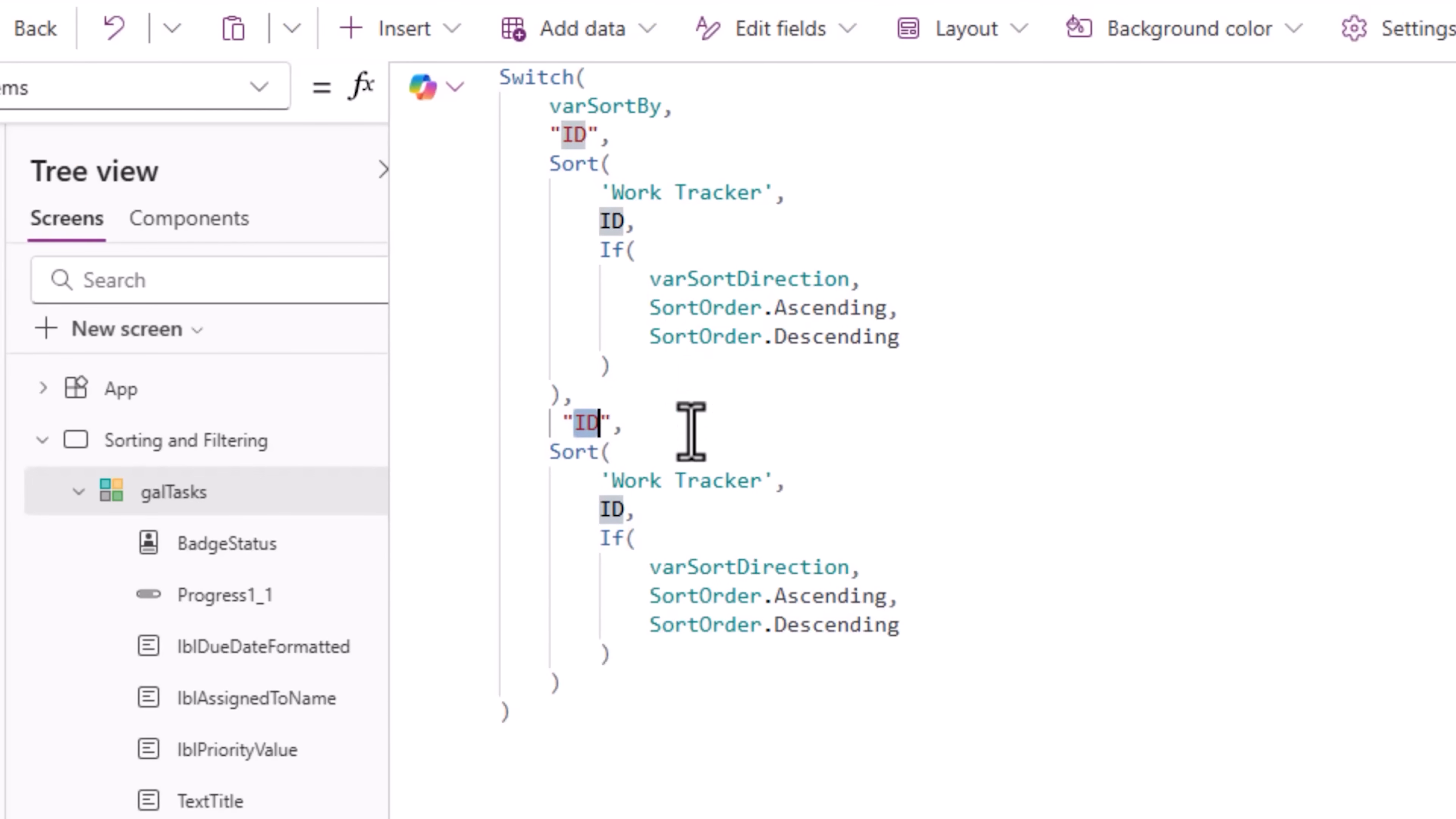
Step: Turn the duplicated Switch case into "Title", sorting 'Work Tracker' by the Title column
{"action": "type", "text": "Title"}
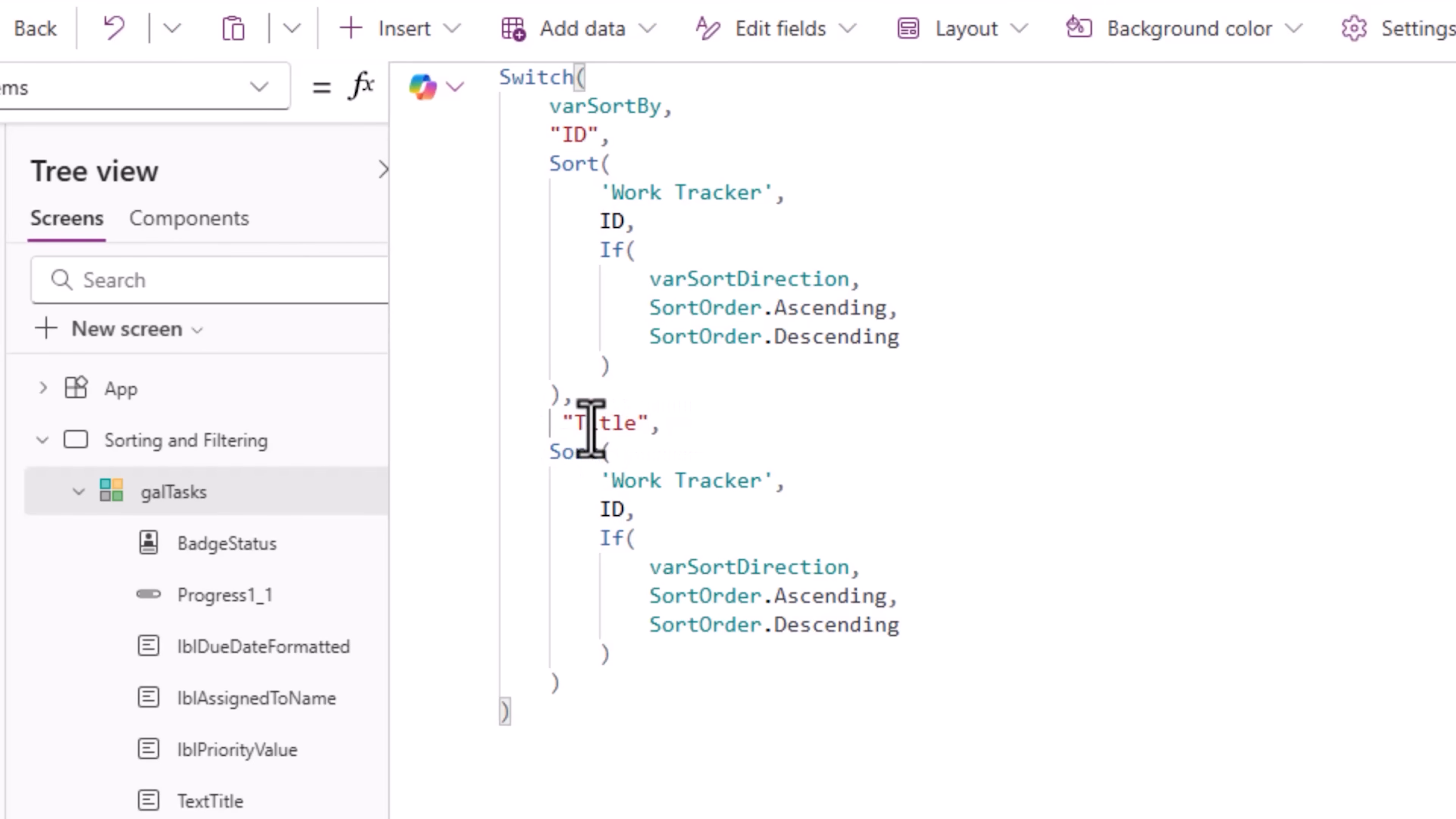
{"action": "double_click", "coordinate": [612, 510]}
{"action": "type", "text": "Title,"}
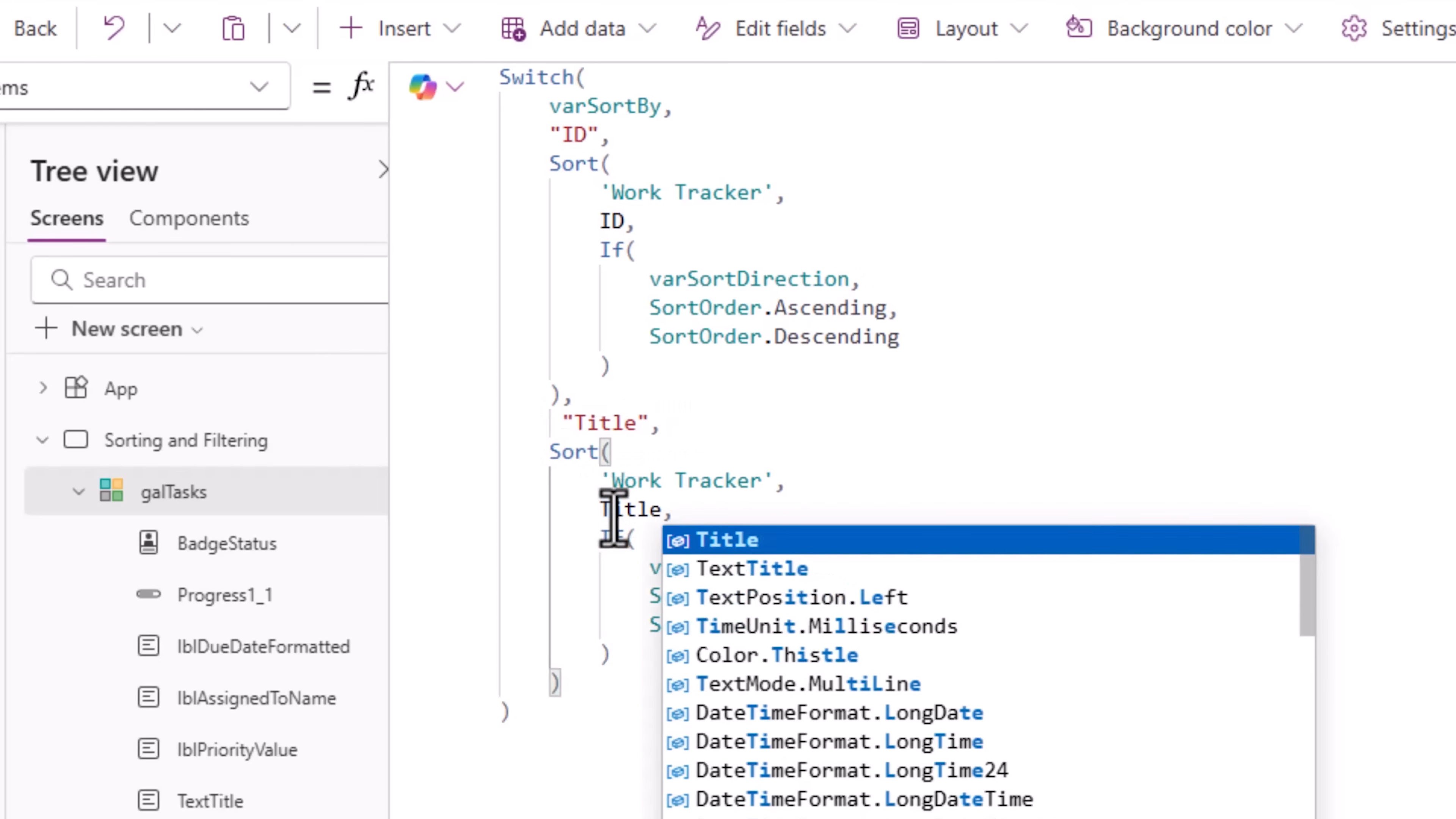
{"action": "key", "text": "Escape"}
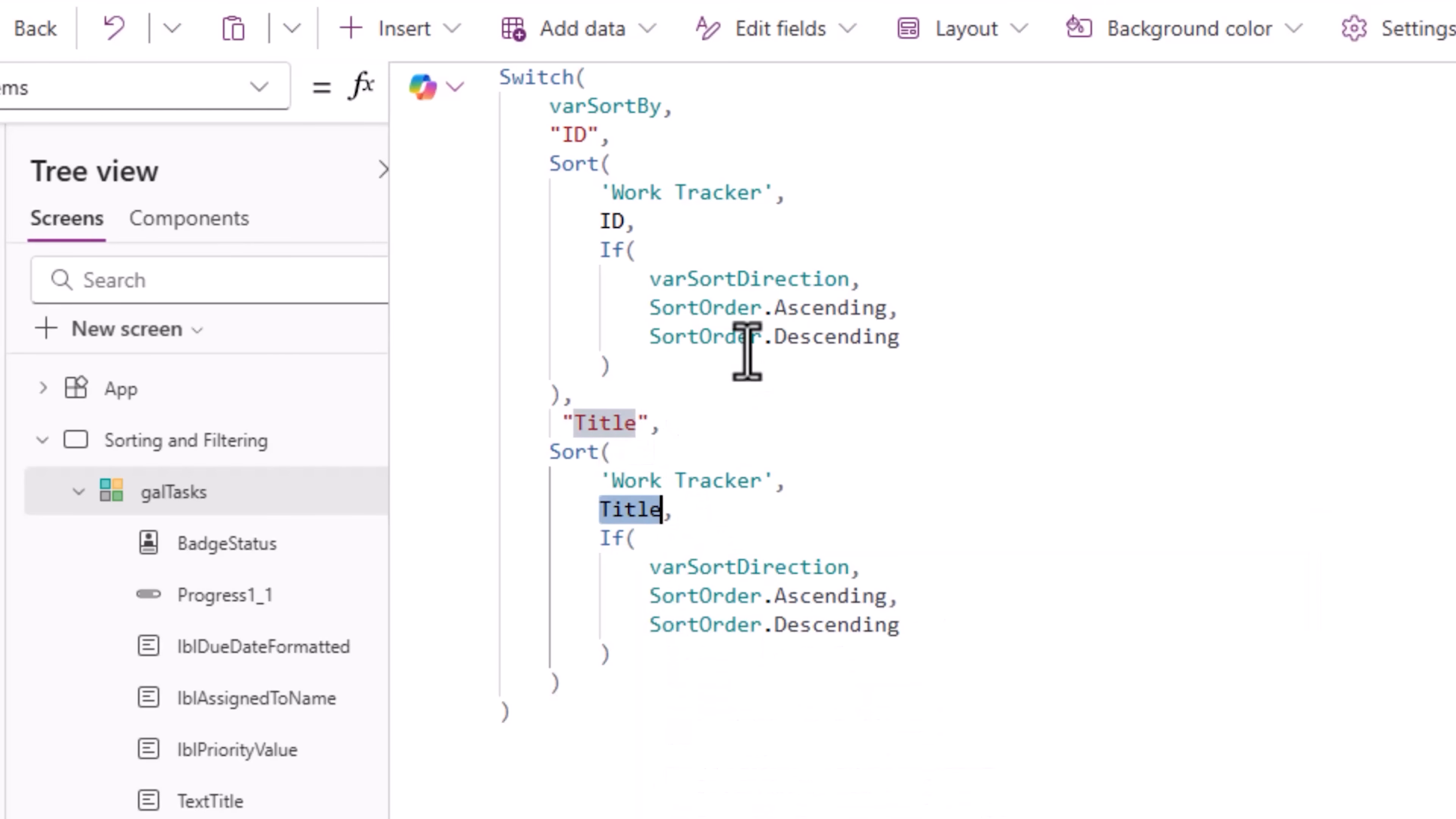
{"action": "left_click", "coordinate": [803, 768]}
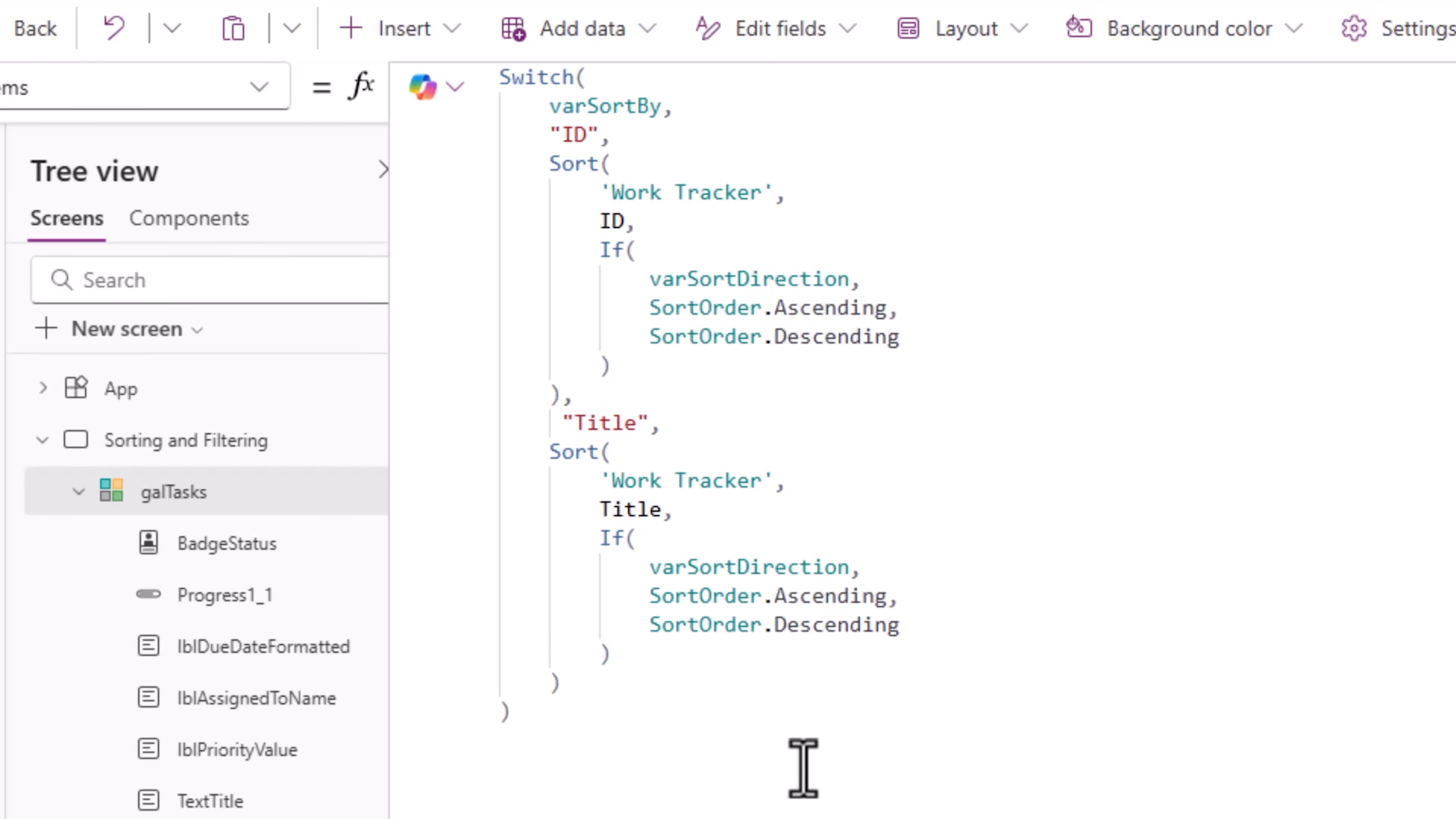
Step: Preview the app and test sorting with the Title and ID header buttons
{"action": "left_click", "coordinate": [1438, 279]}
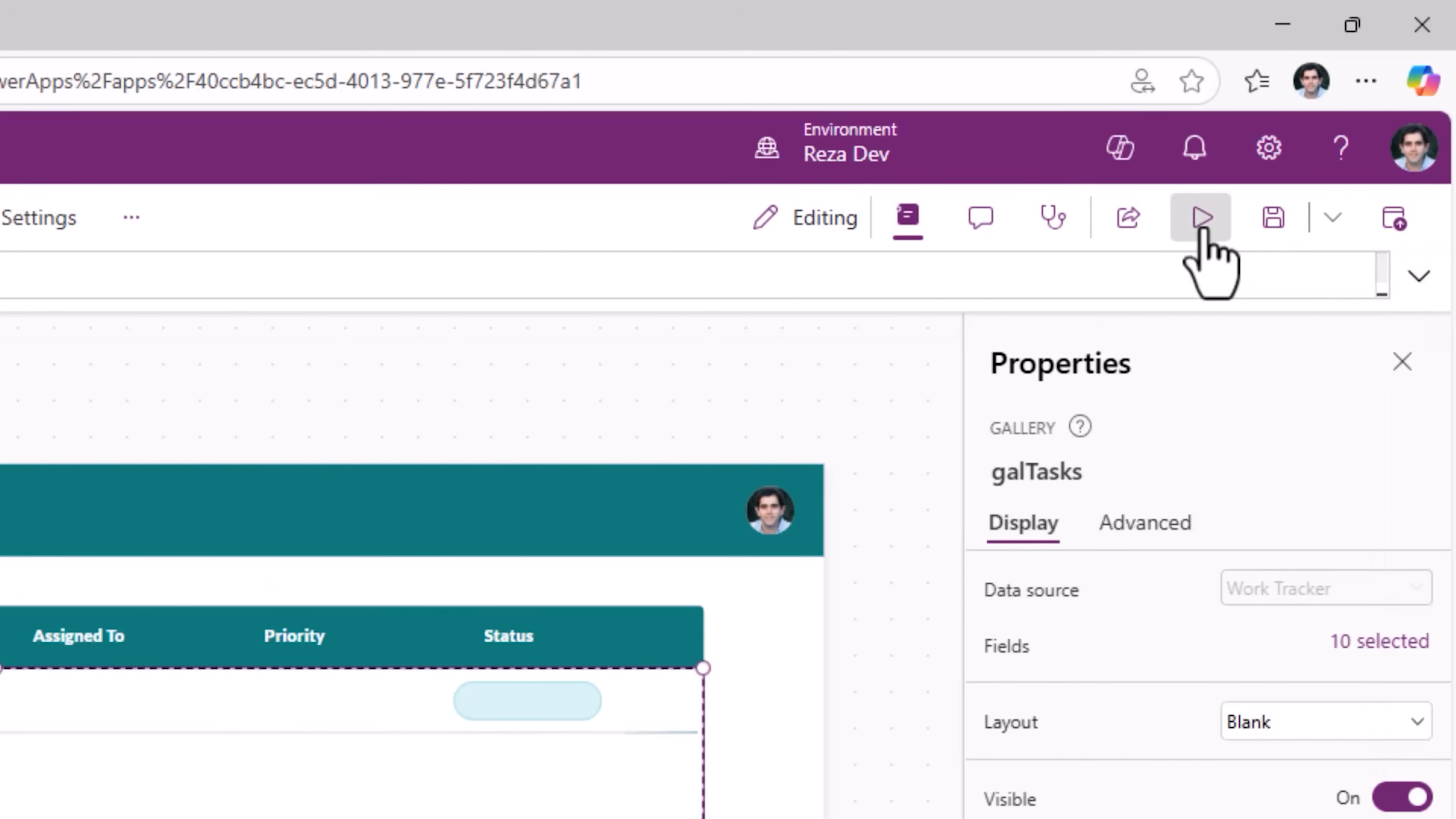
{"action": "left_click", "coordinate": [1202, 220]}
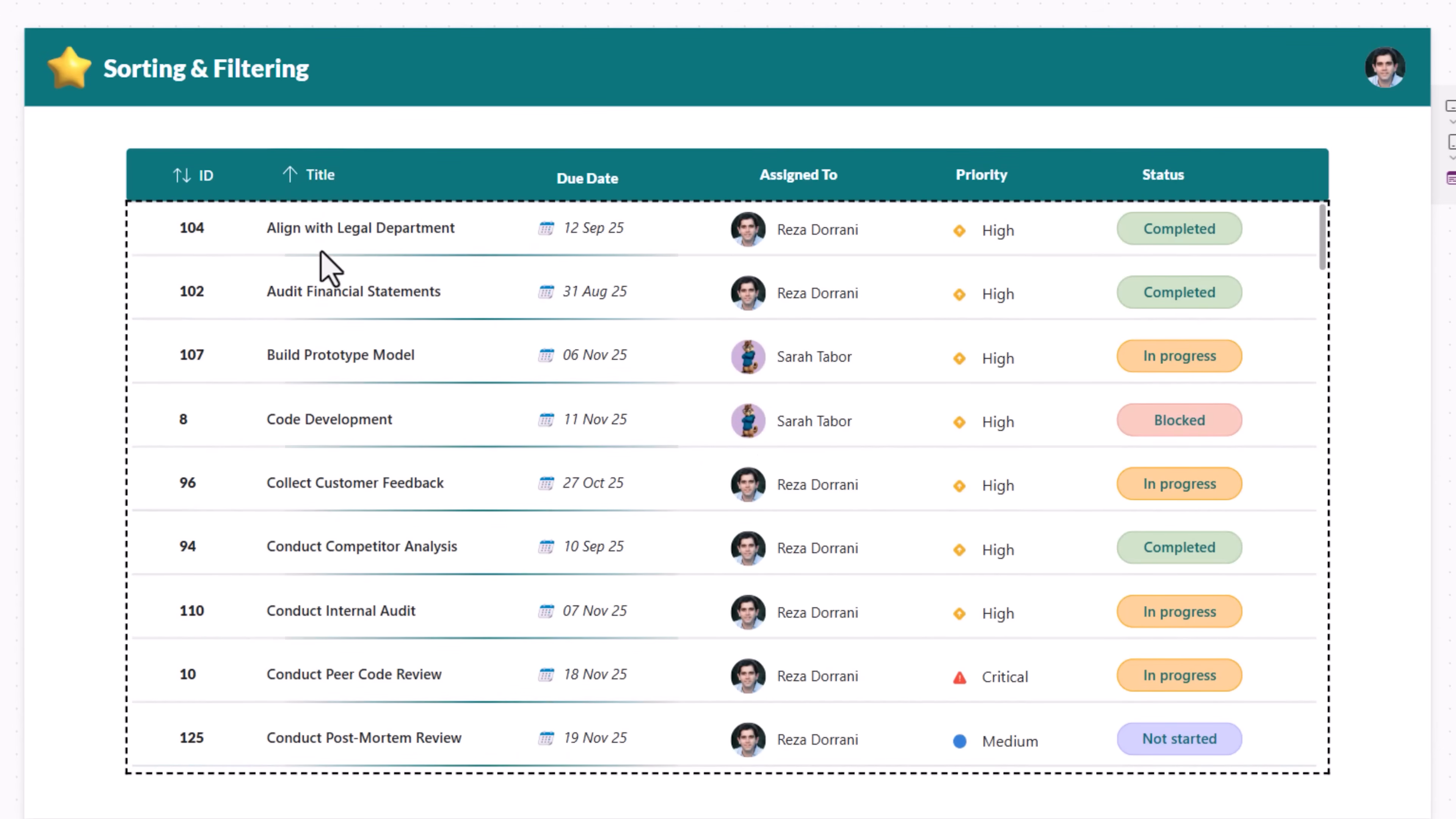
{"action": "left_click", "coordinate": [302, 191]}
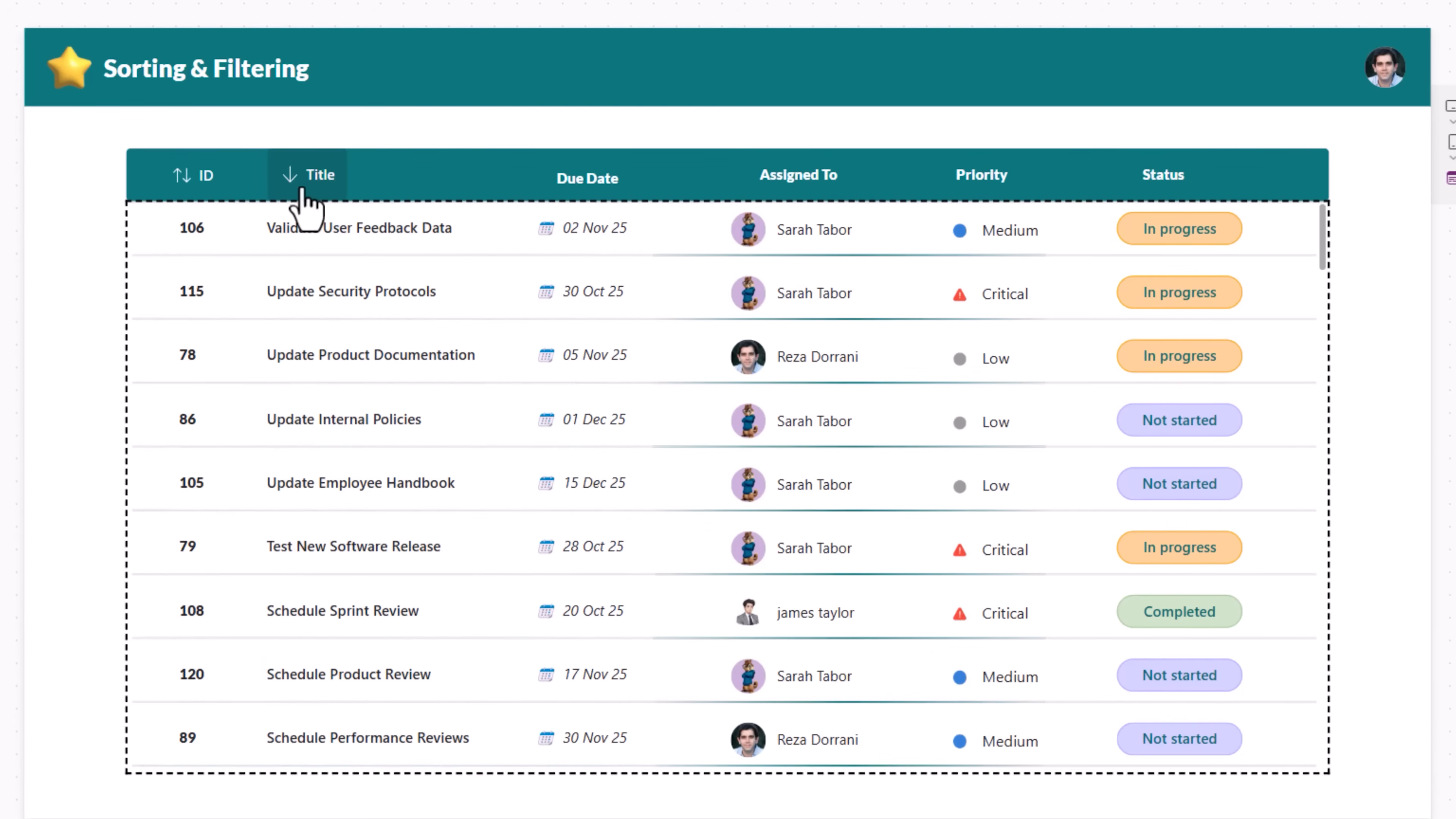
{"action": "left_click", "coordinate": [182, 188]}
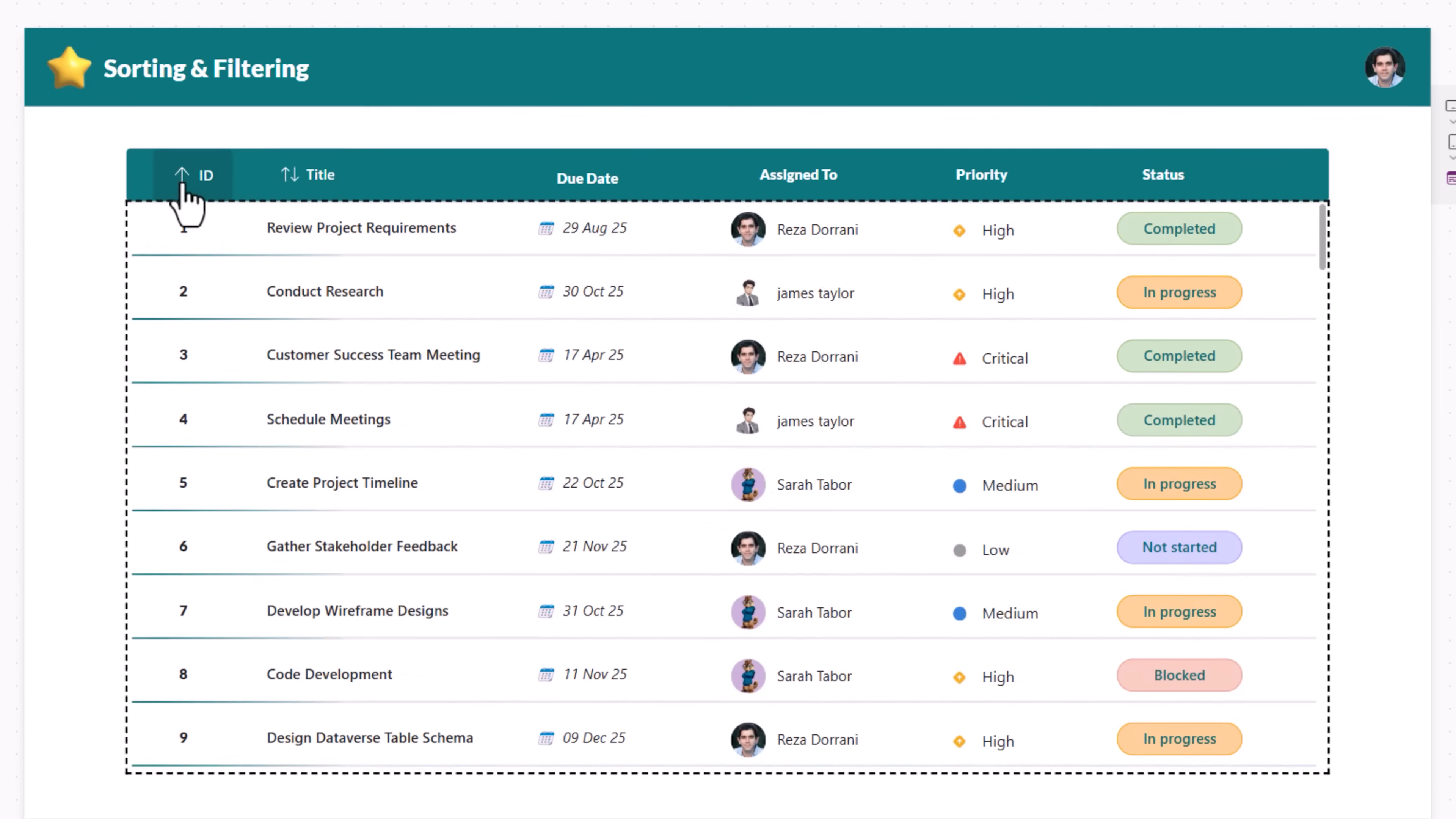
{"action": "left_click", "coordinate": [183, 188]}
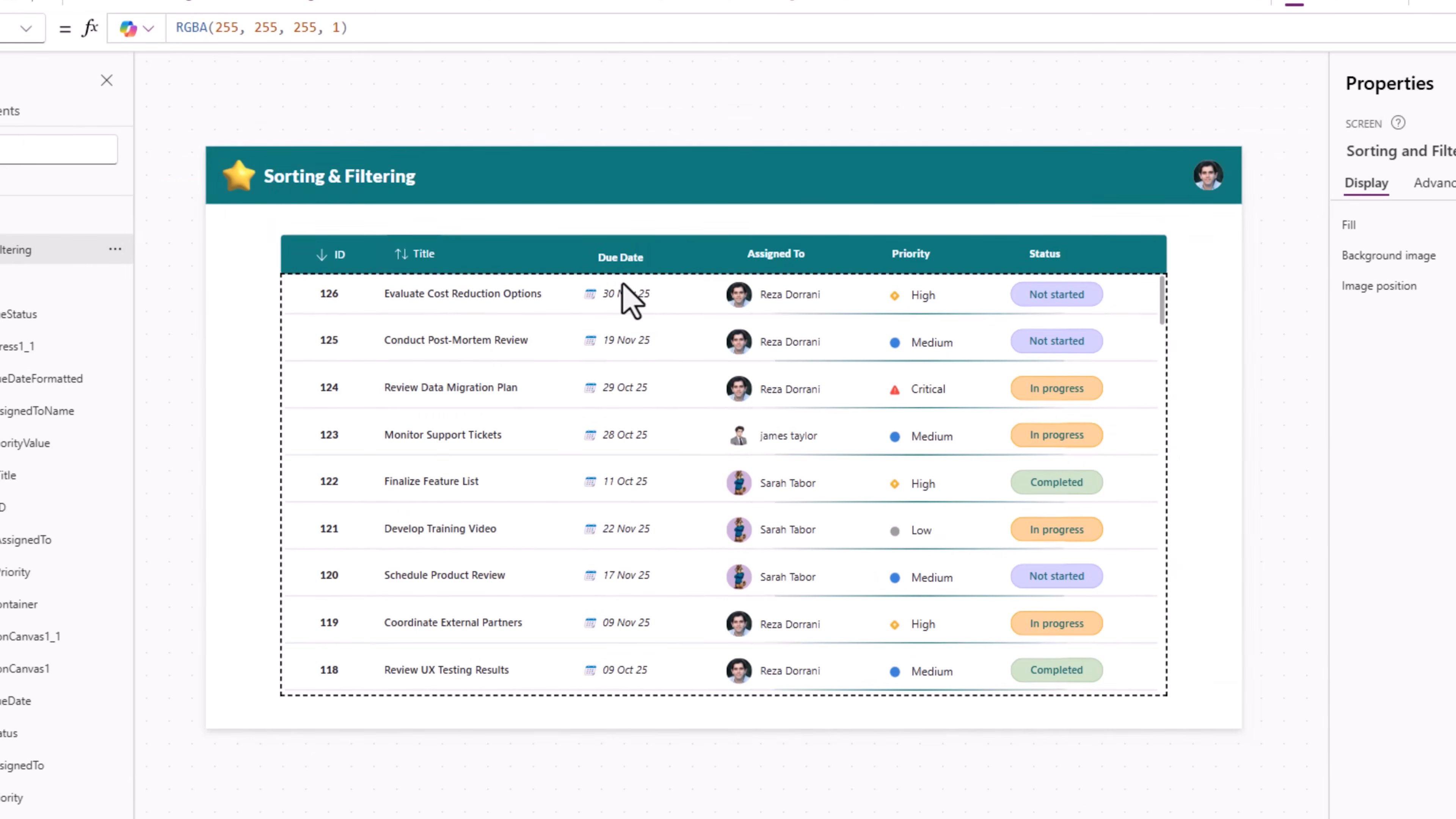
Step: Replace the Due Date header label with a copy of the Title header button, and set its text to "Due Date"
{"action": "left_click", "coordinate": [577, 180]}
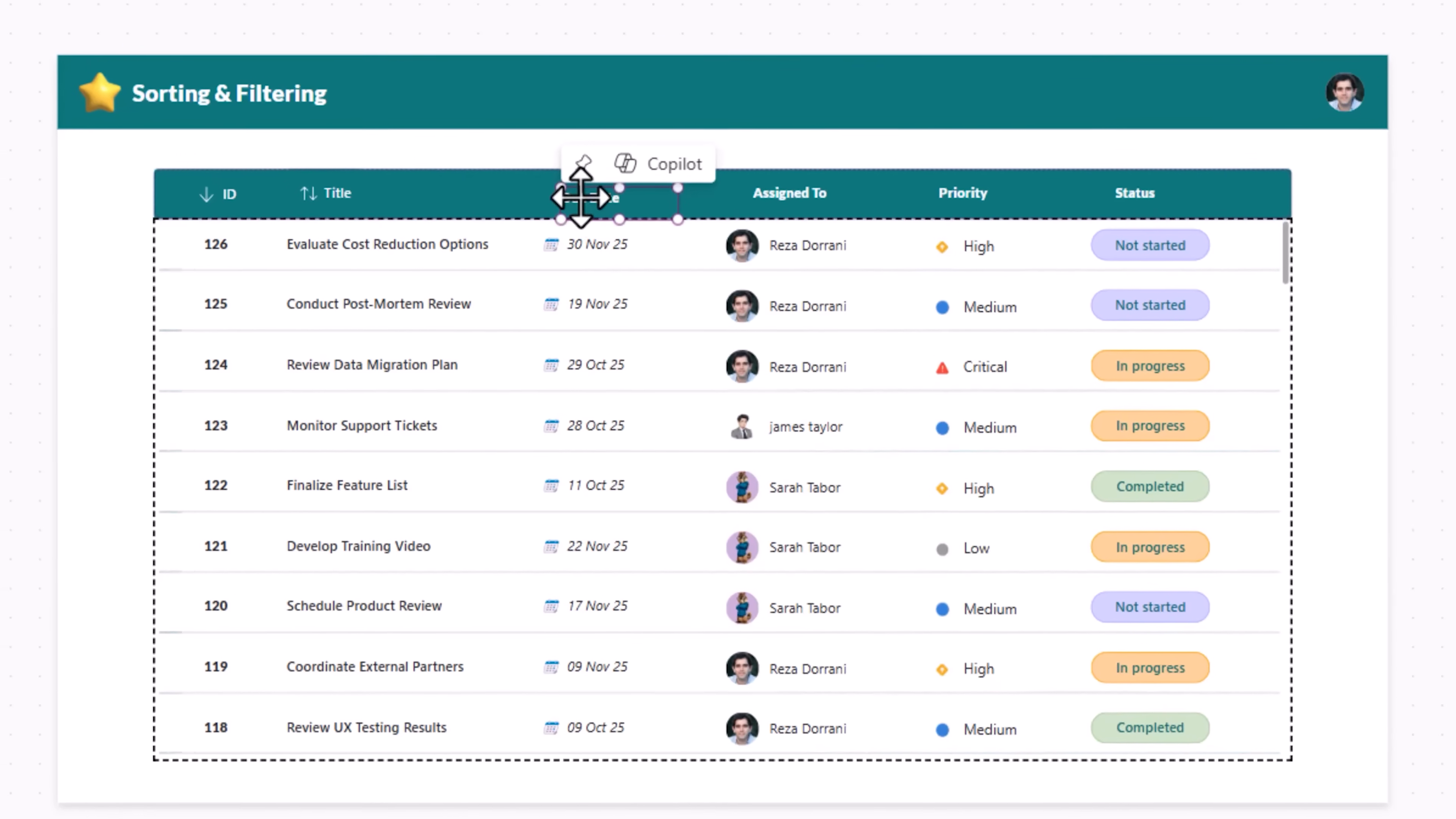
{"action": "key", "text": "Delete"}
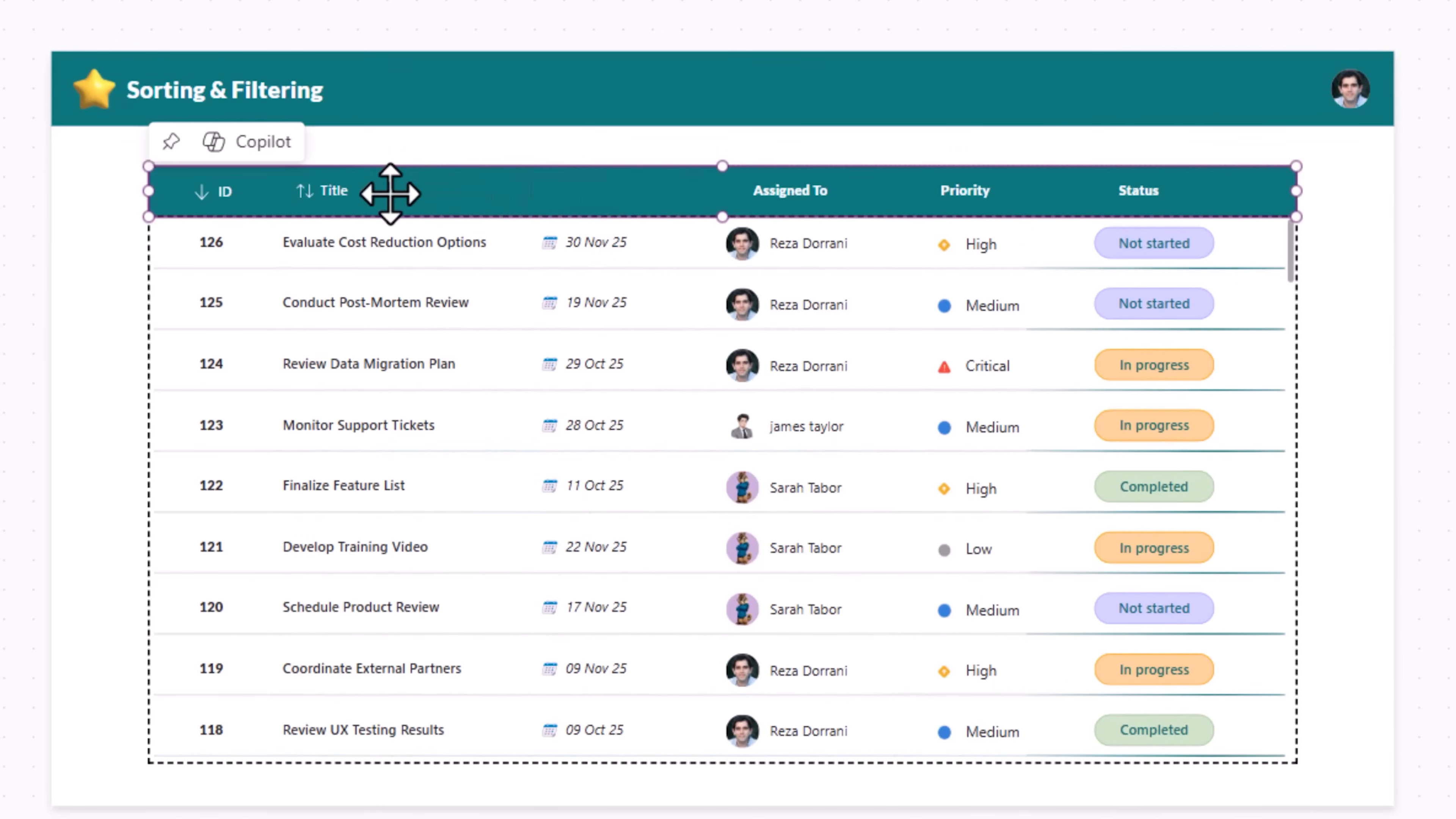
{"action": "left_click", "coordinate": [344, 198]}
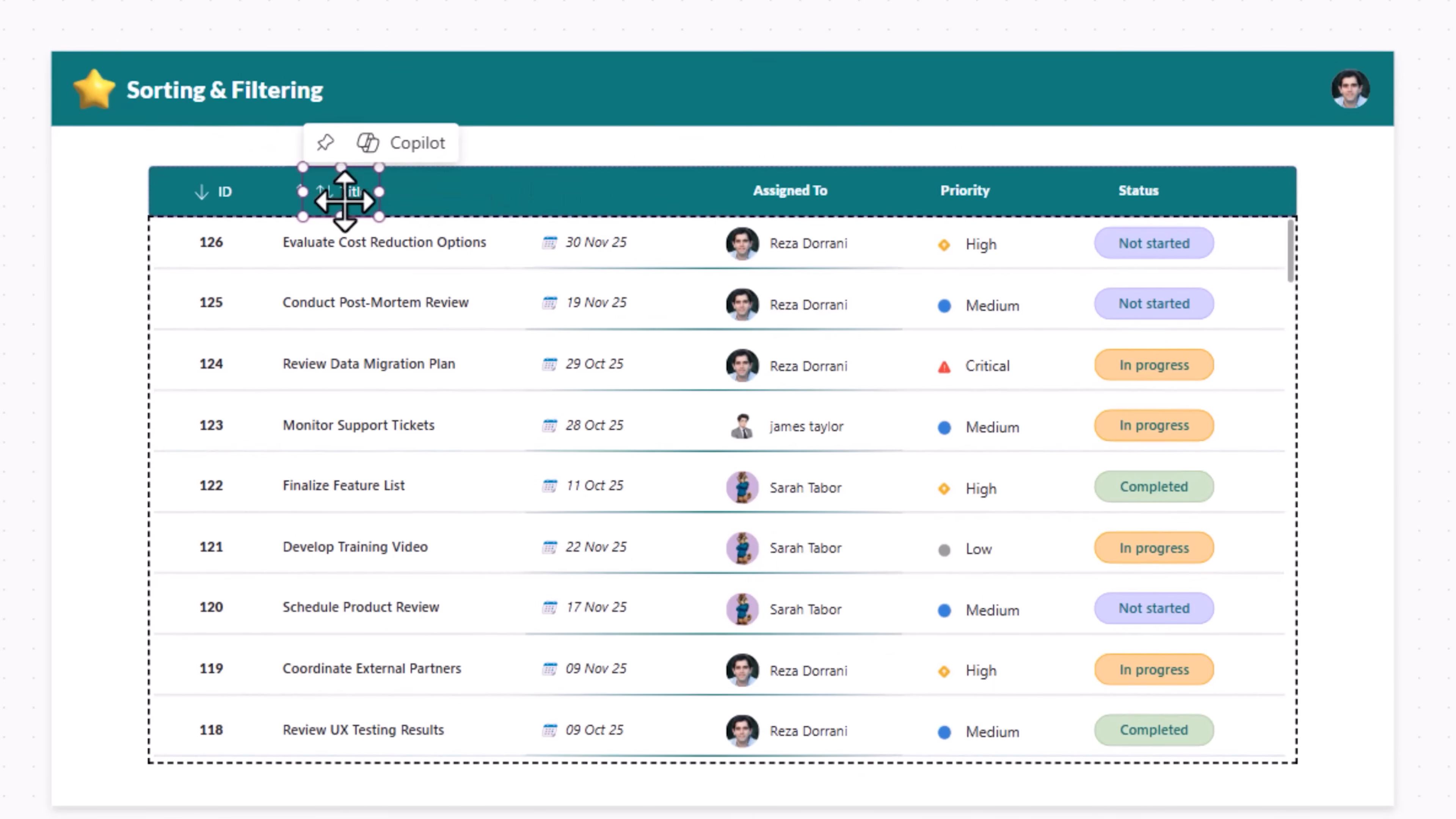
{"action": "left_click_drag", "start_coordinate": [345, 202], "coordinate": [614, 201]}
{"action": "double_click", "coordinate": [644, 302]}
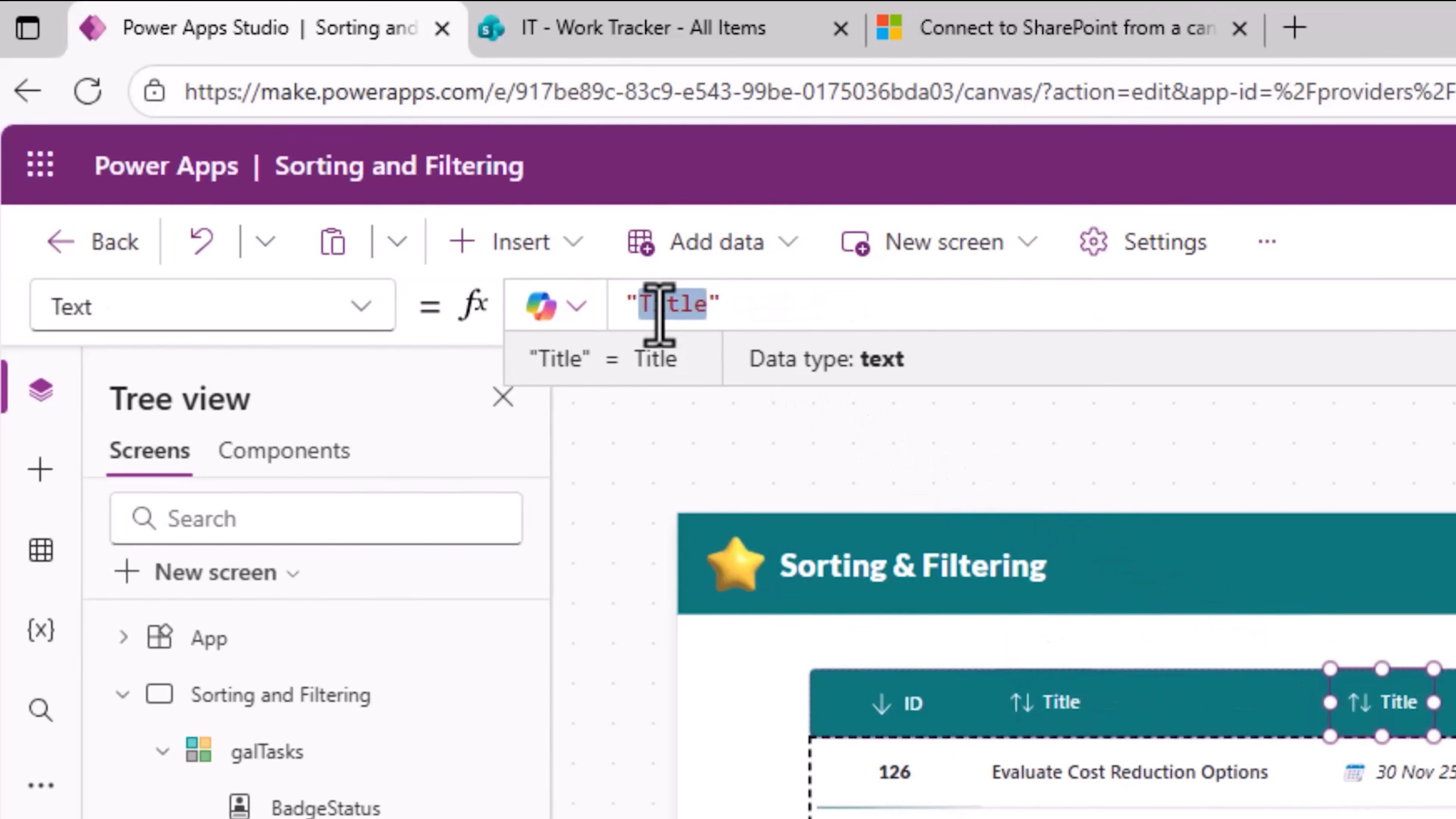
{"action": "type", "text": "Due Date\","}
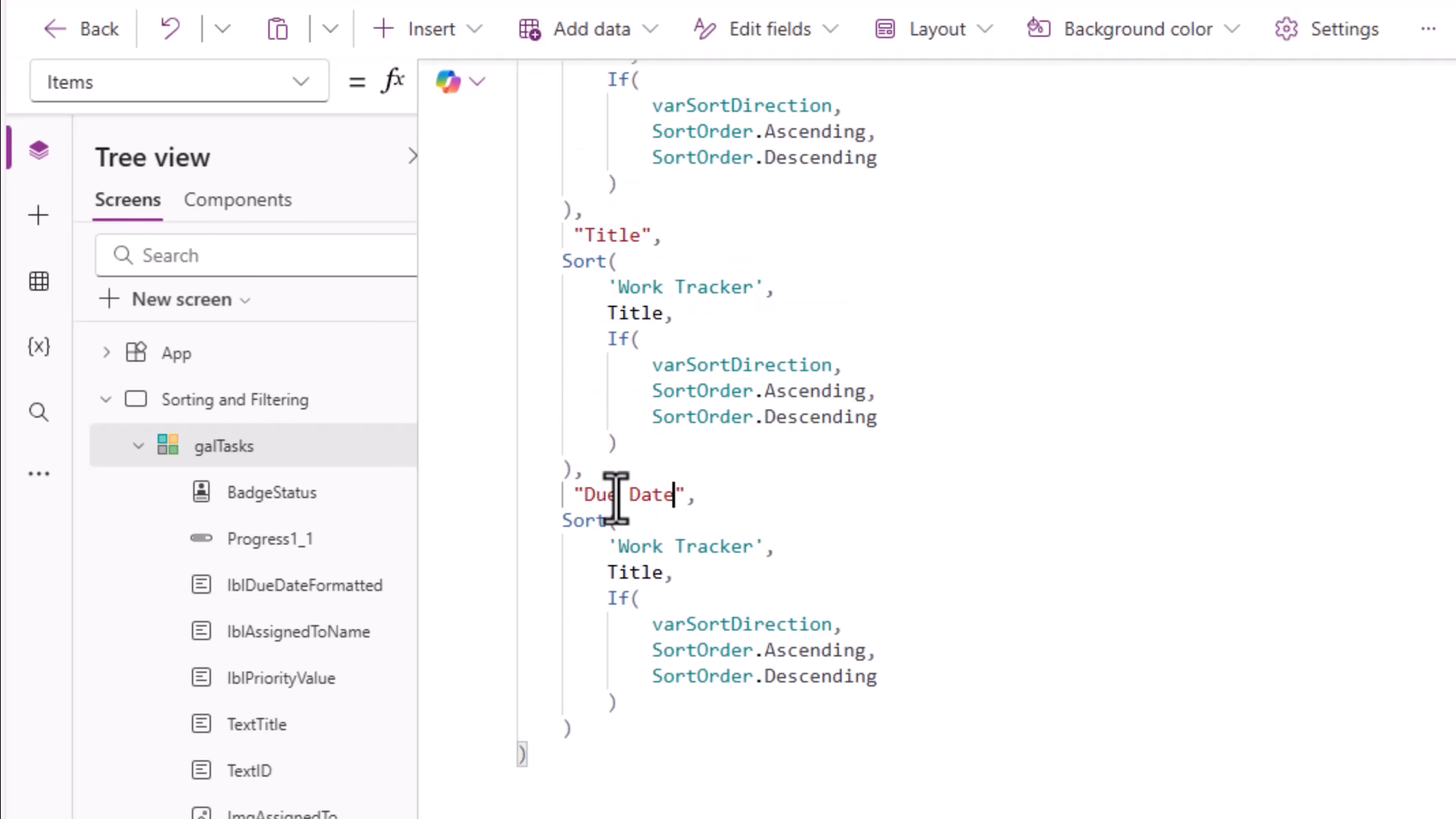
Step: Make the "Due Date" Switch case sort 'Work Tracker' by the 'Due date' column
{"action": "double_click", "coordinate": [623, 573]}
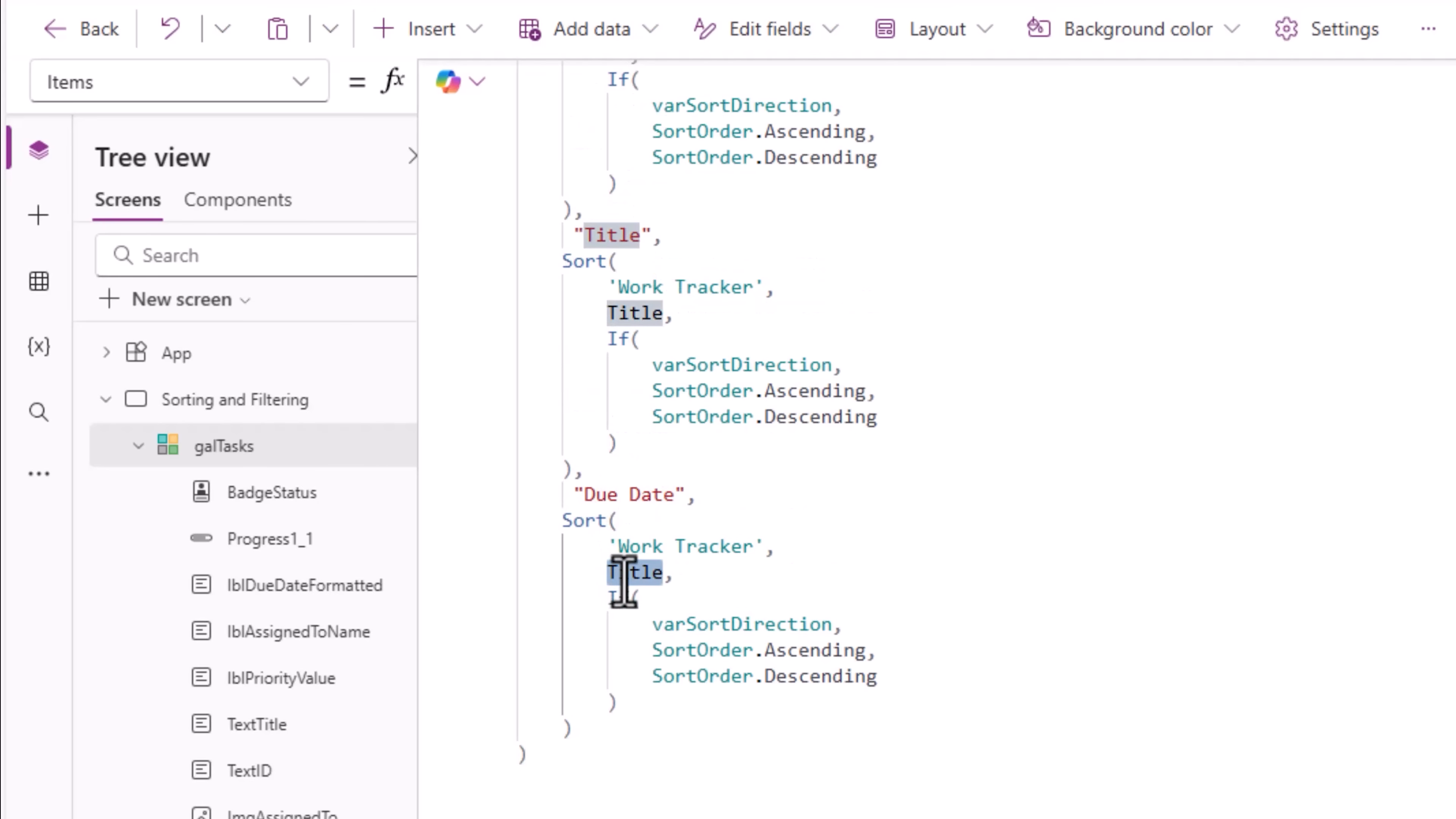
{"action": "type", "text": "D"}
{"action": "key", "text": "Tab"}
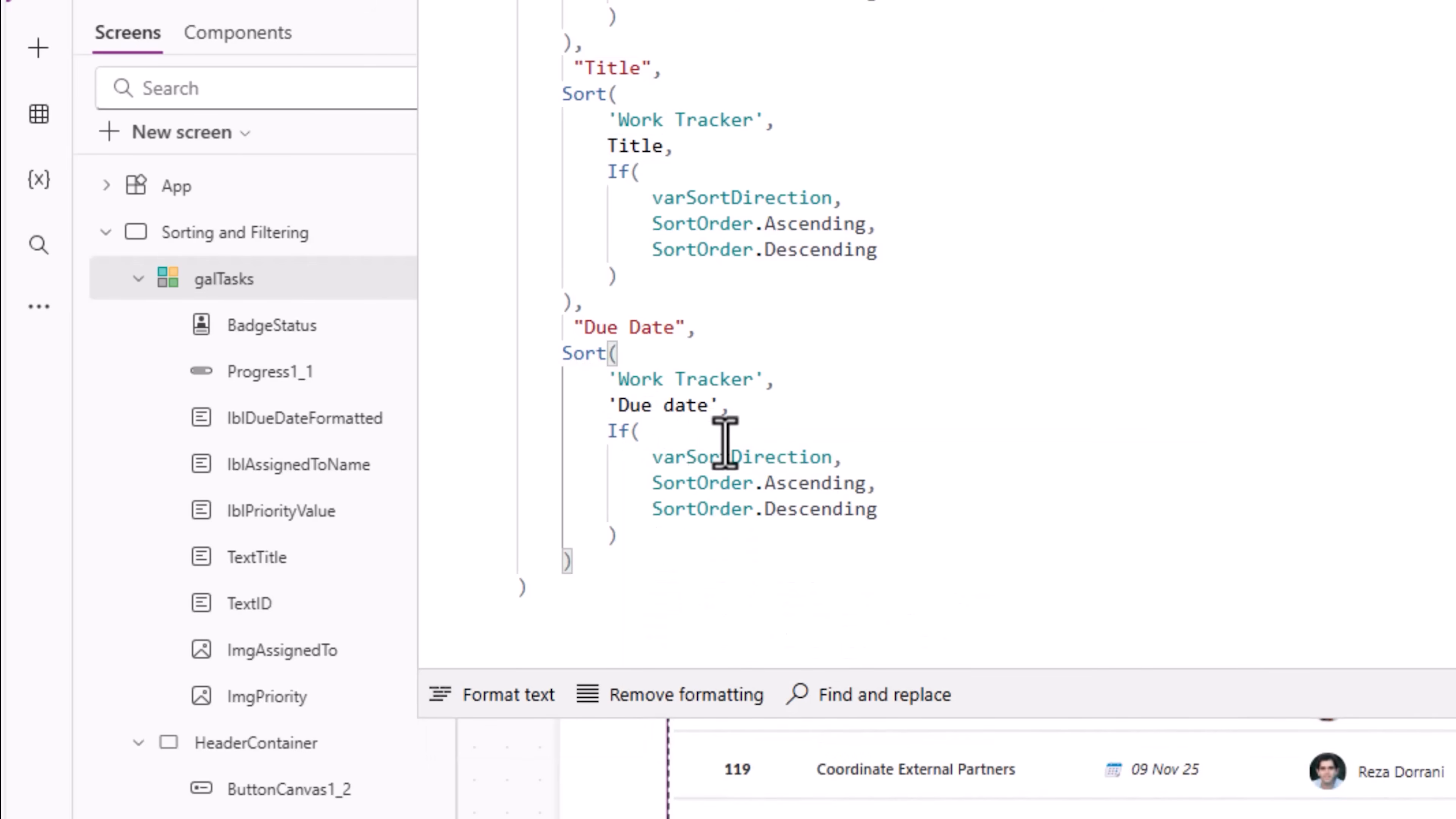
Step: Preview the app and test sorting with the Due Date and Title header buttons
{"action": "left_click", "coordinate": [1197, 218]}
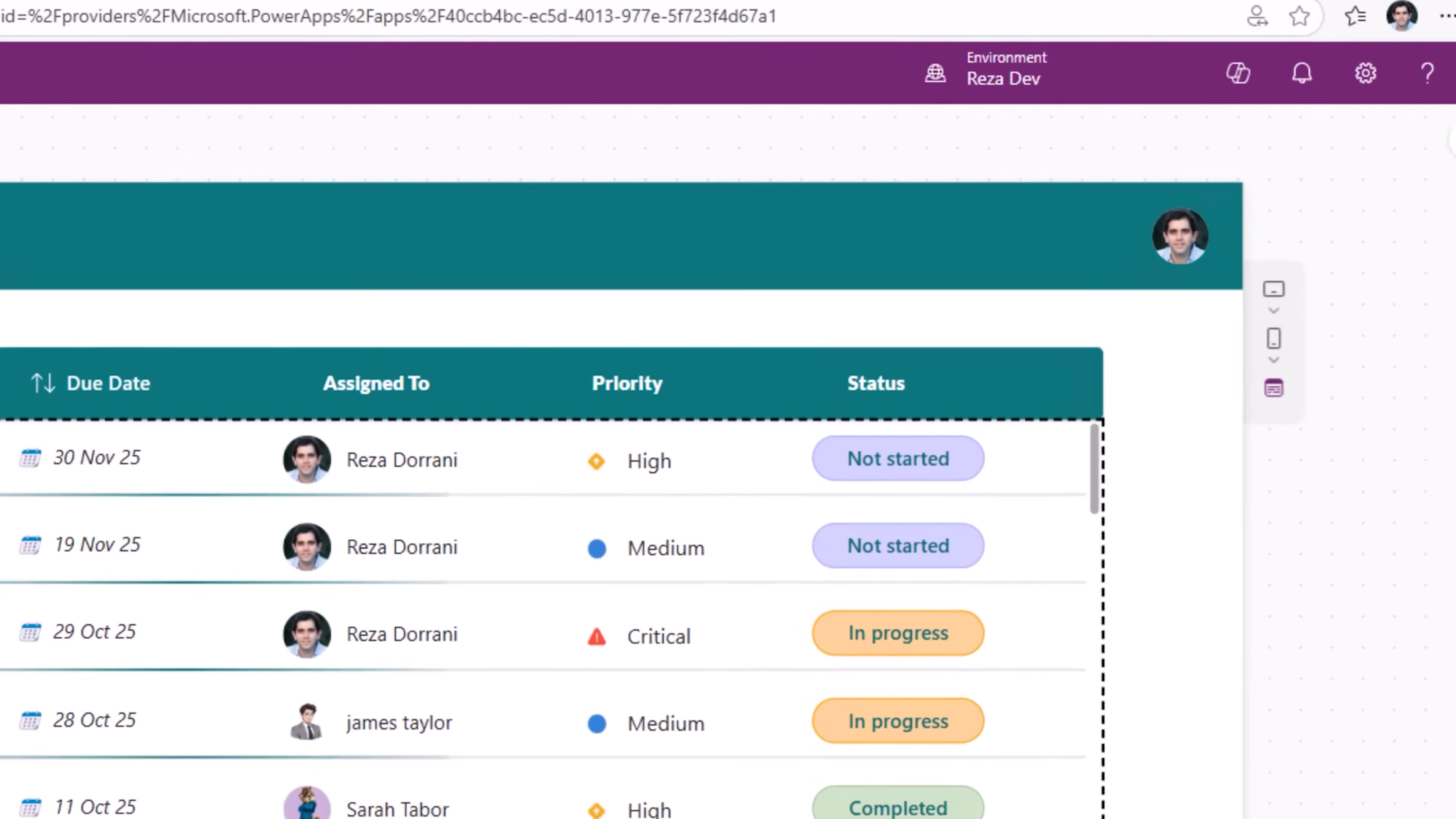
{"action": "left_click", "coordinate": [41, 391]}
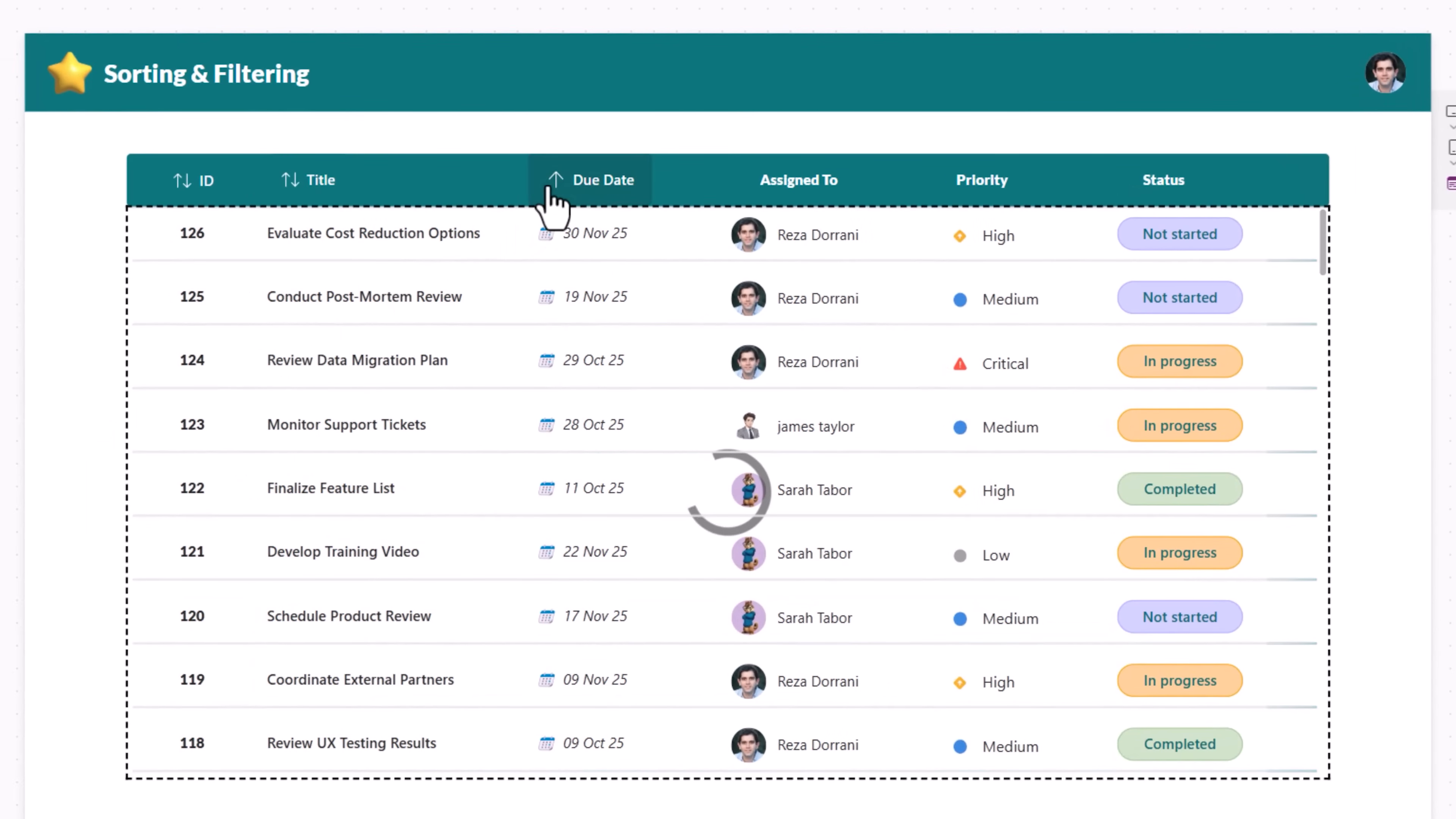
{"action": "left_click", "coordinate": [550, 190]}
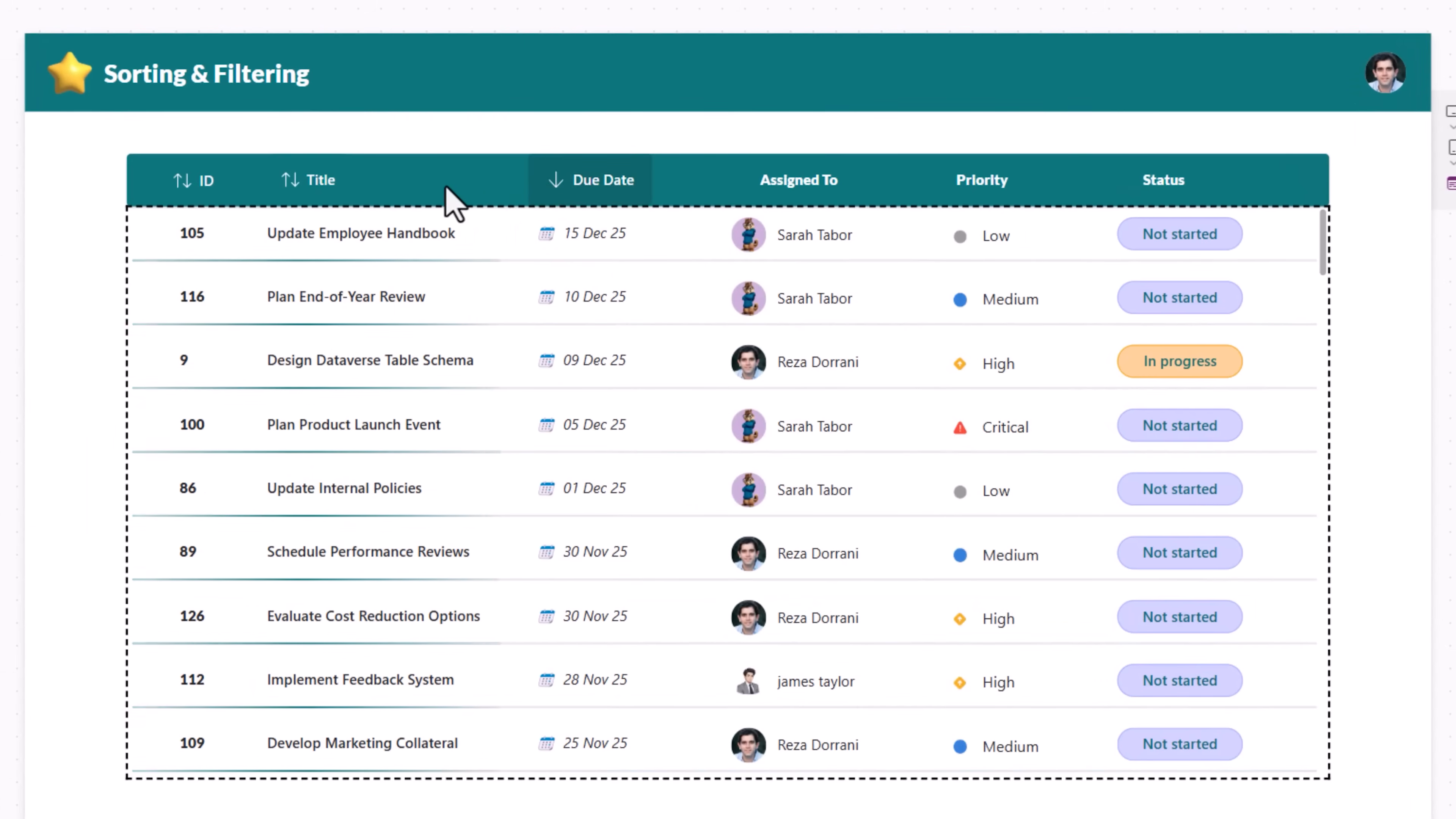
{"action": "left_click", "coordinate": [302, 190]}
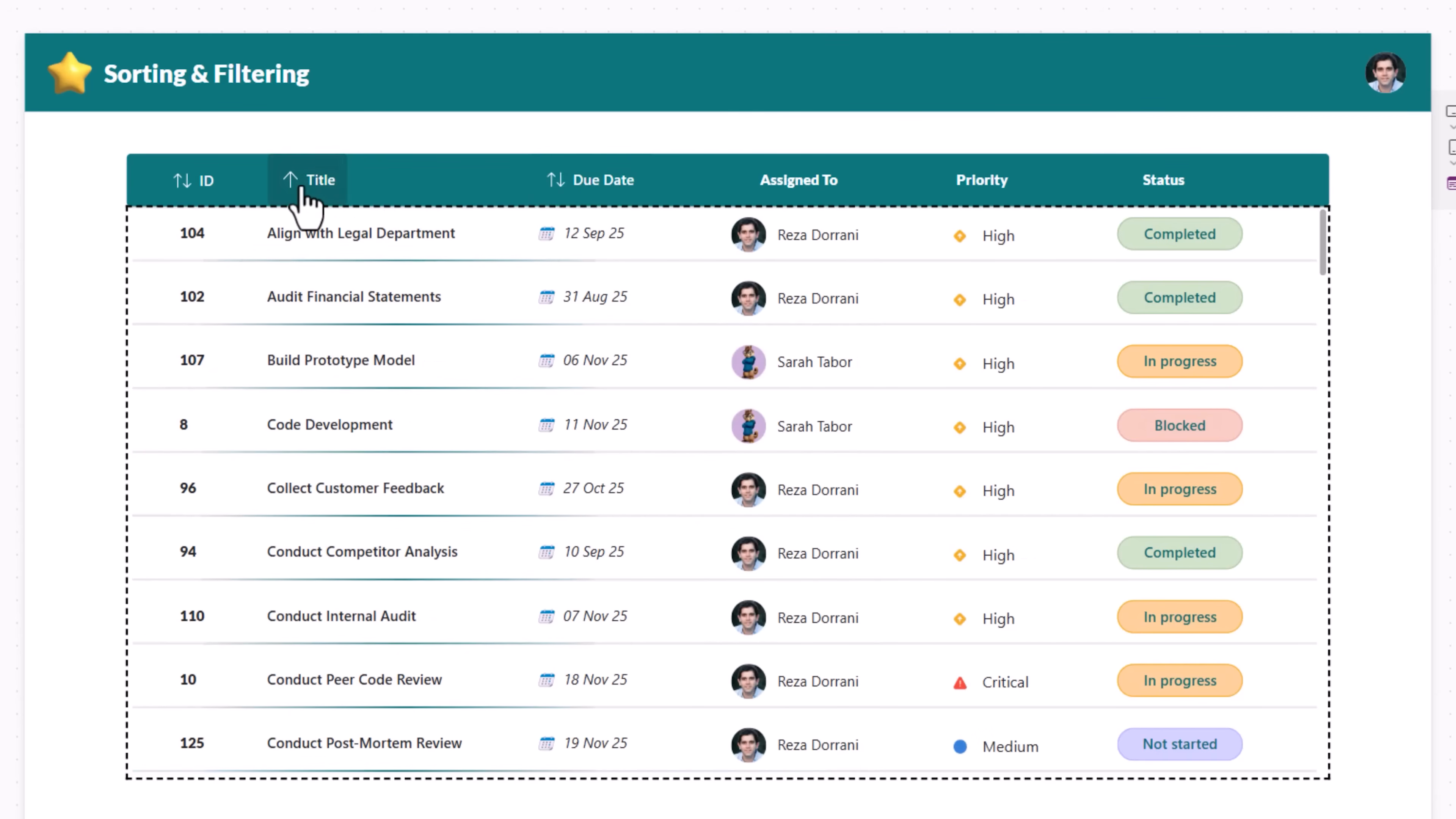
{"action": "left_click", "coordinate": [301, 188]}
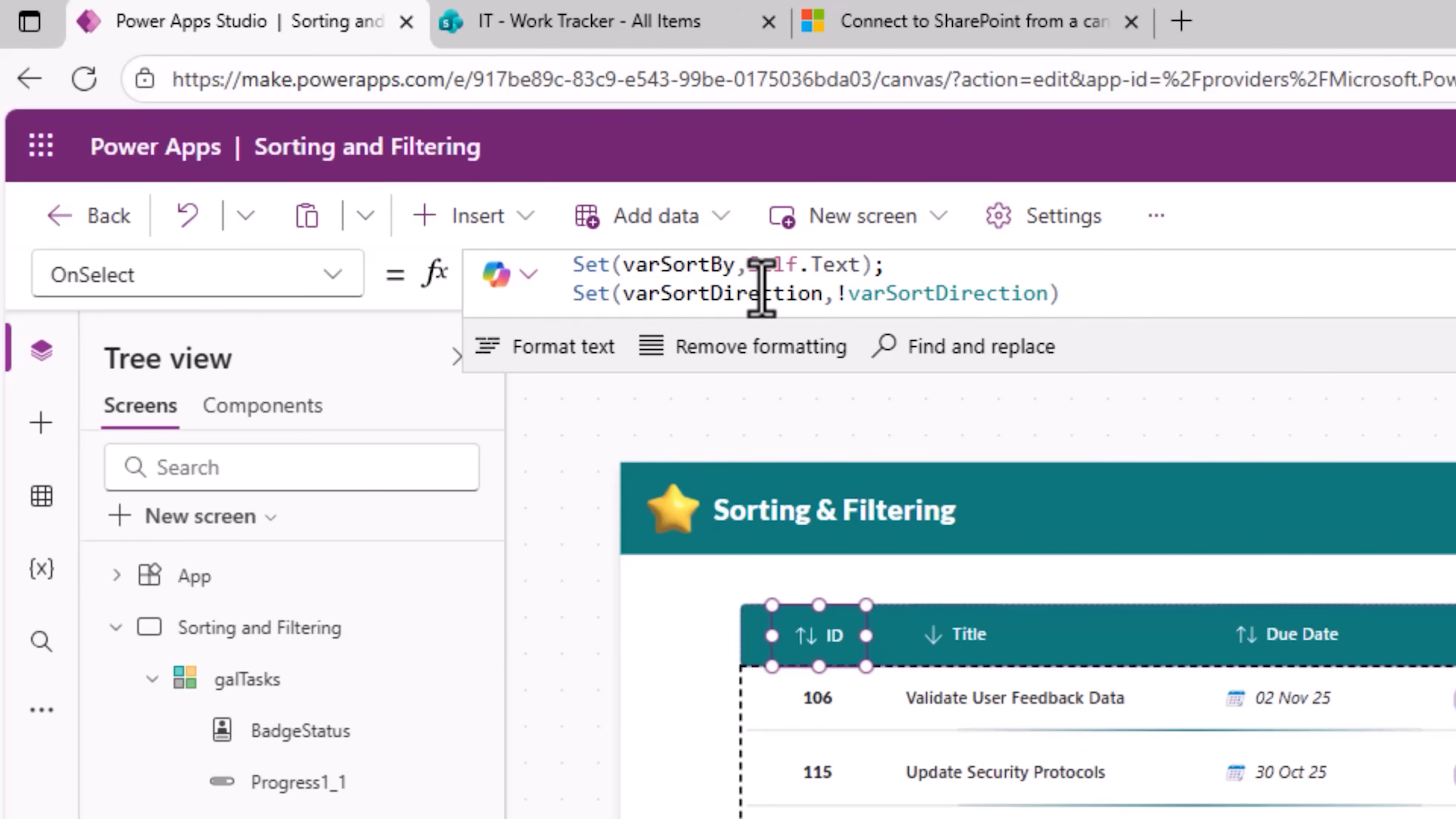
Step: Open the App's OnStart formula and run OnStart
{"action": "left_click", "coordinate": [225, 577]}
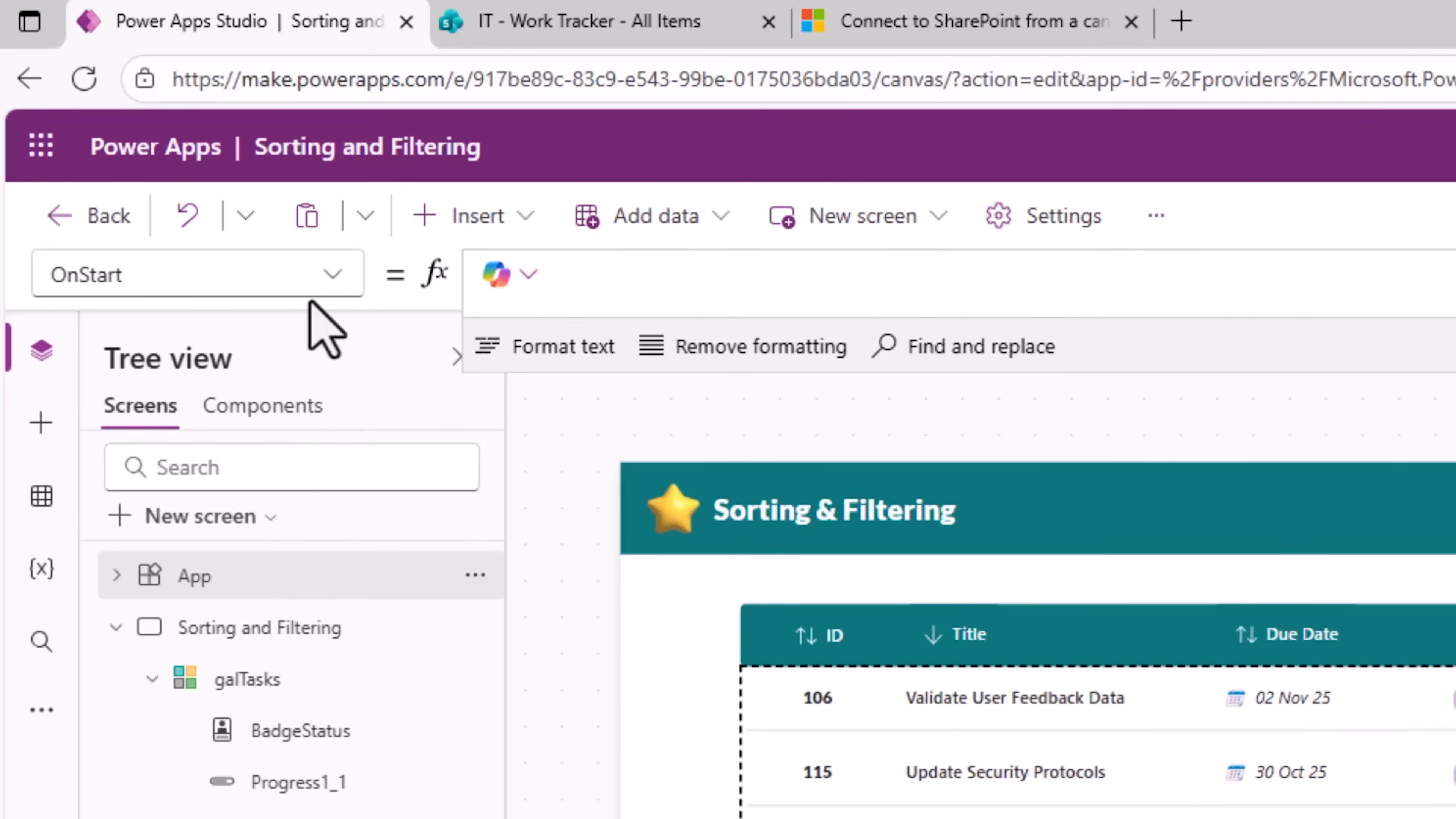
{"action": "left_click", "coordinate": [607, 286]}
{"action": "left_click", "coordinate": [608, 285]}
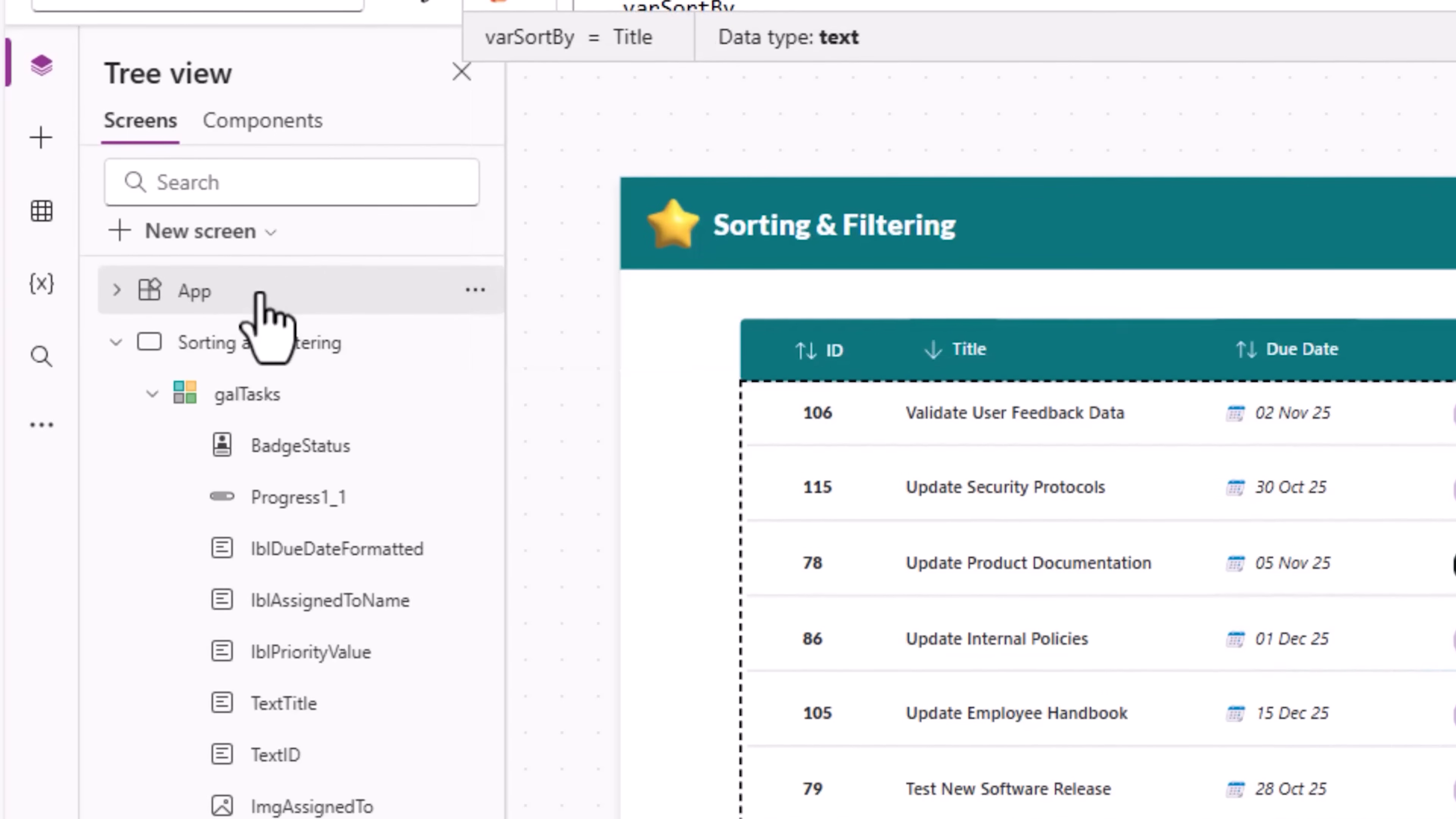
{"action": "right_click", "coordinate": [252, 577]}
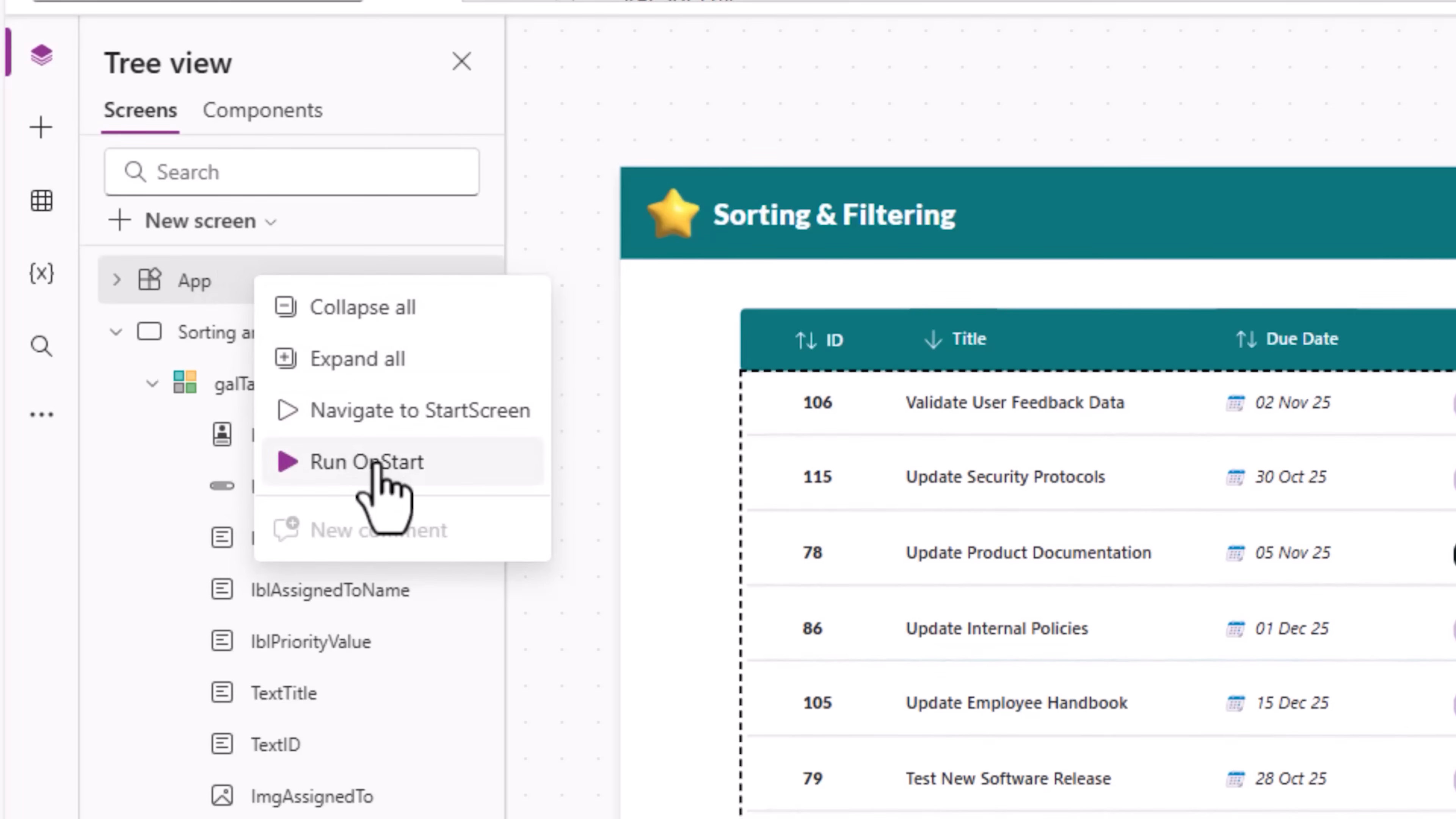
{"action": "left_click", "coordinate": [475, 459]}
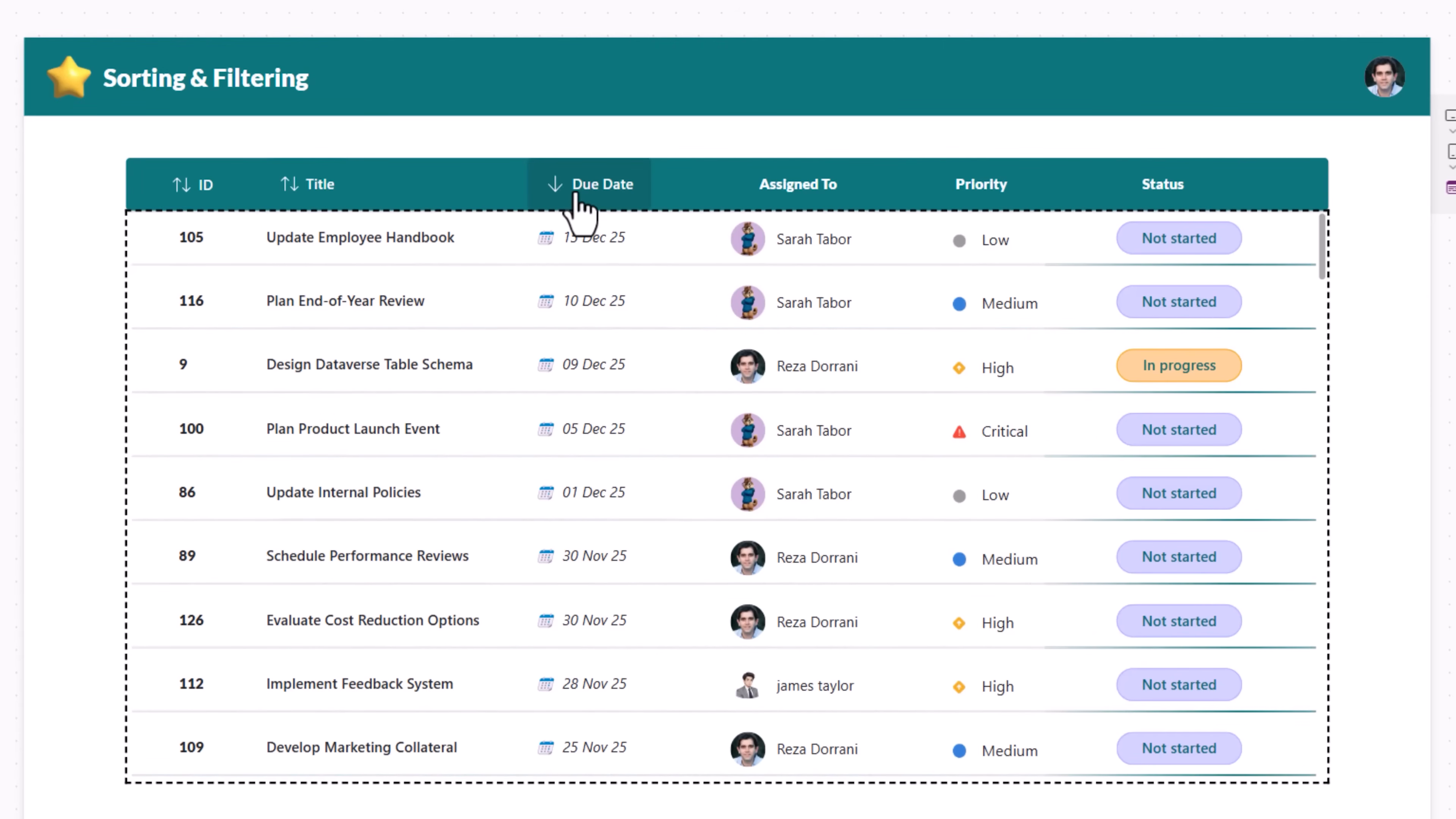
Step: Test the Title and ID header sorting again in preview
{"action": "left_click", "coordinate": [310, 196]}
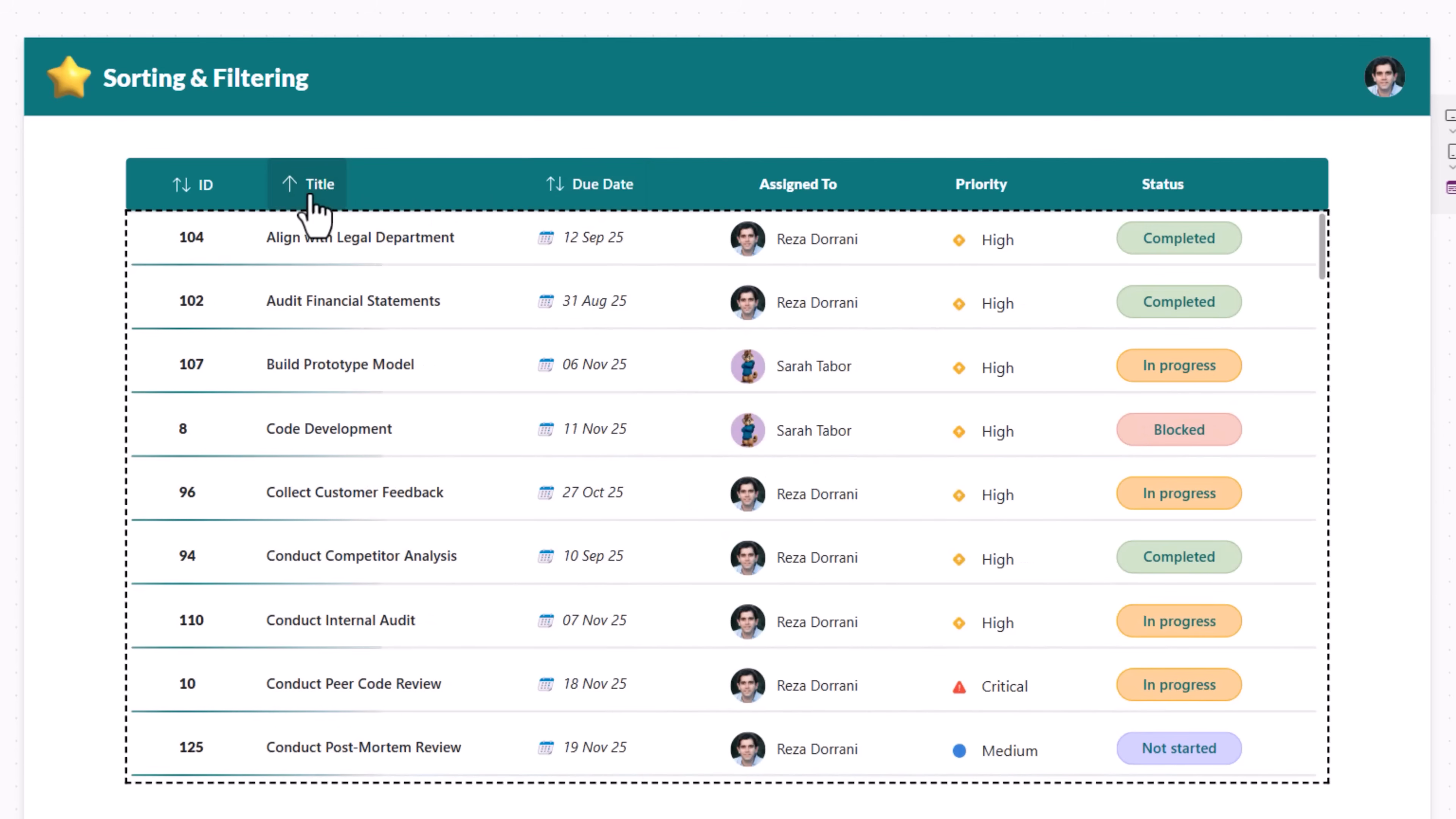
{"action": "left_click", "coordinate": [310, 184]}
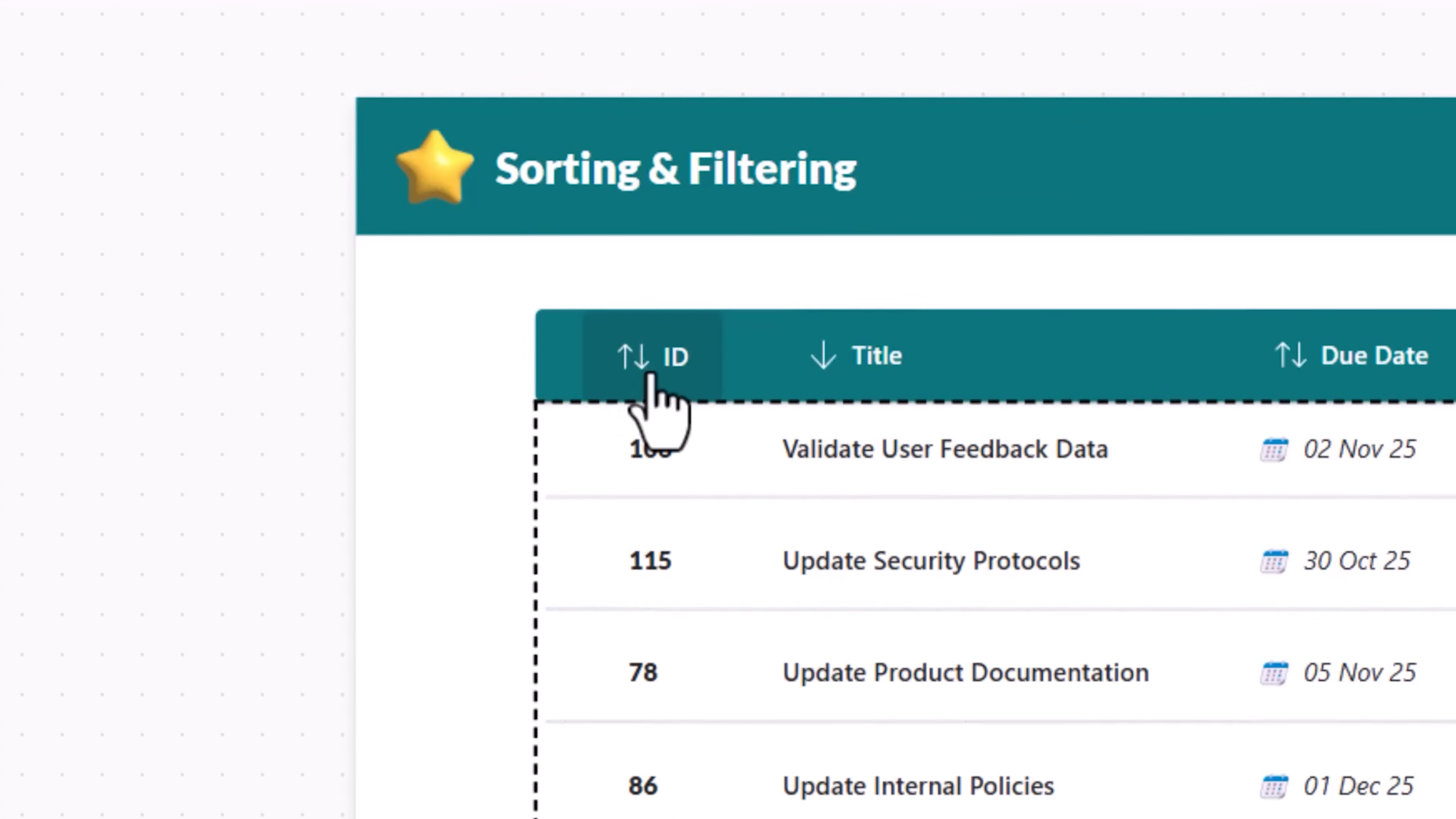
{"action": "left_click", "coordinate": [651, 373]}
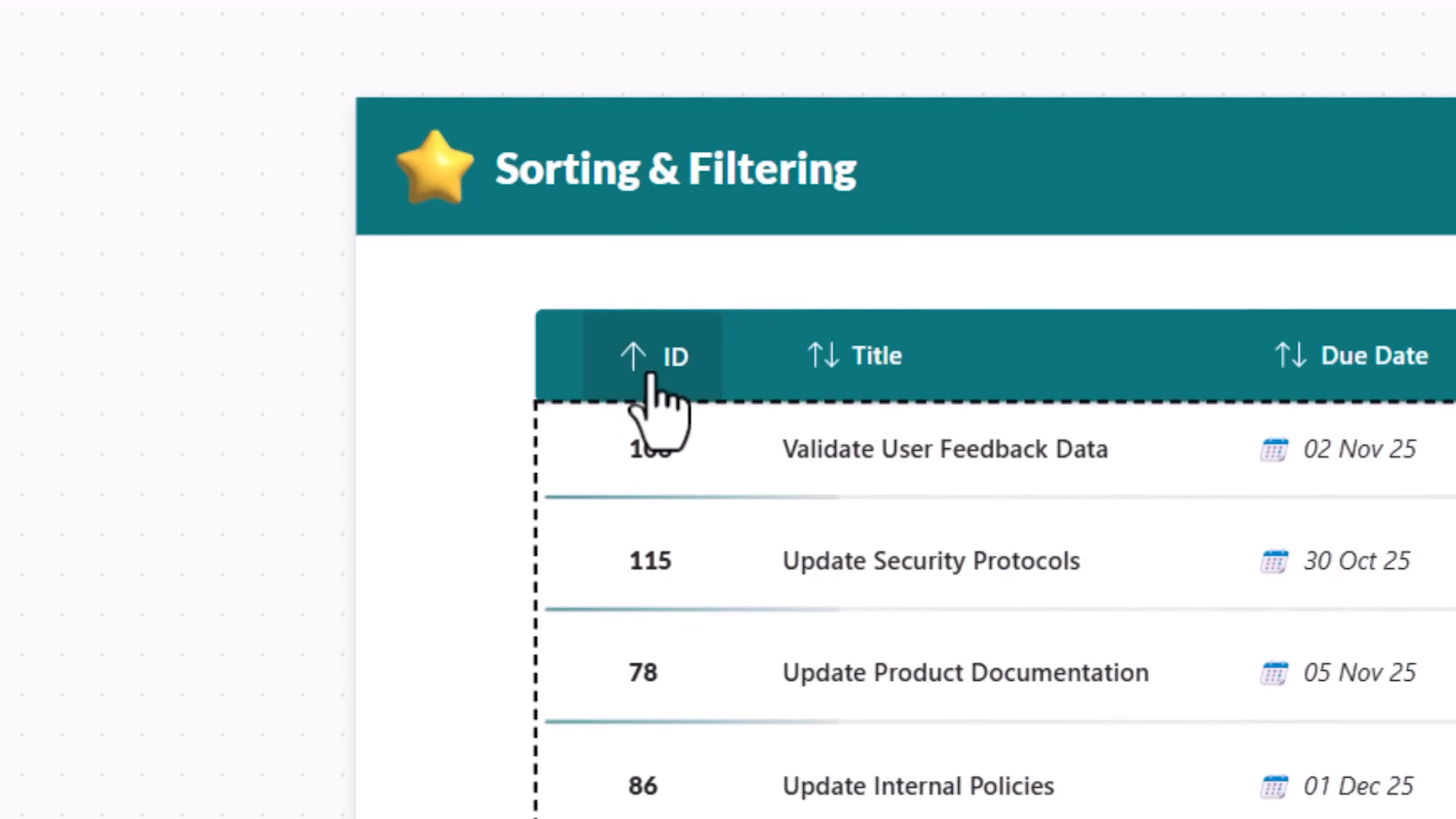
{"action": "left_click", "coordinate": [651, 374]}
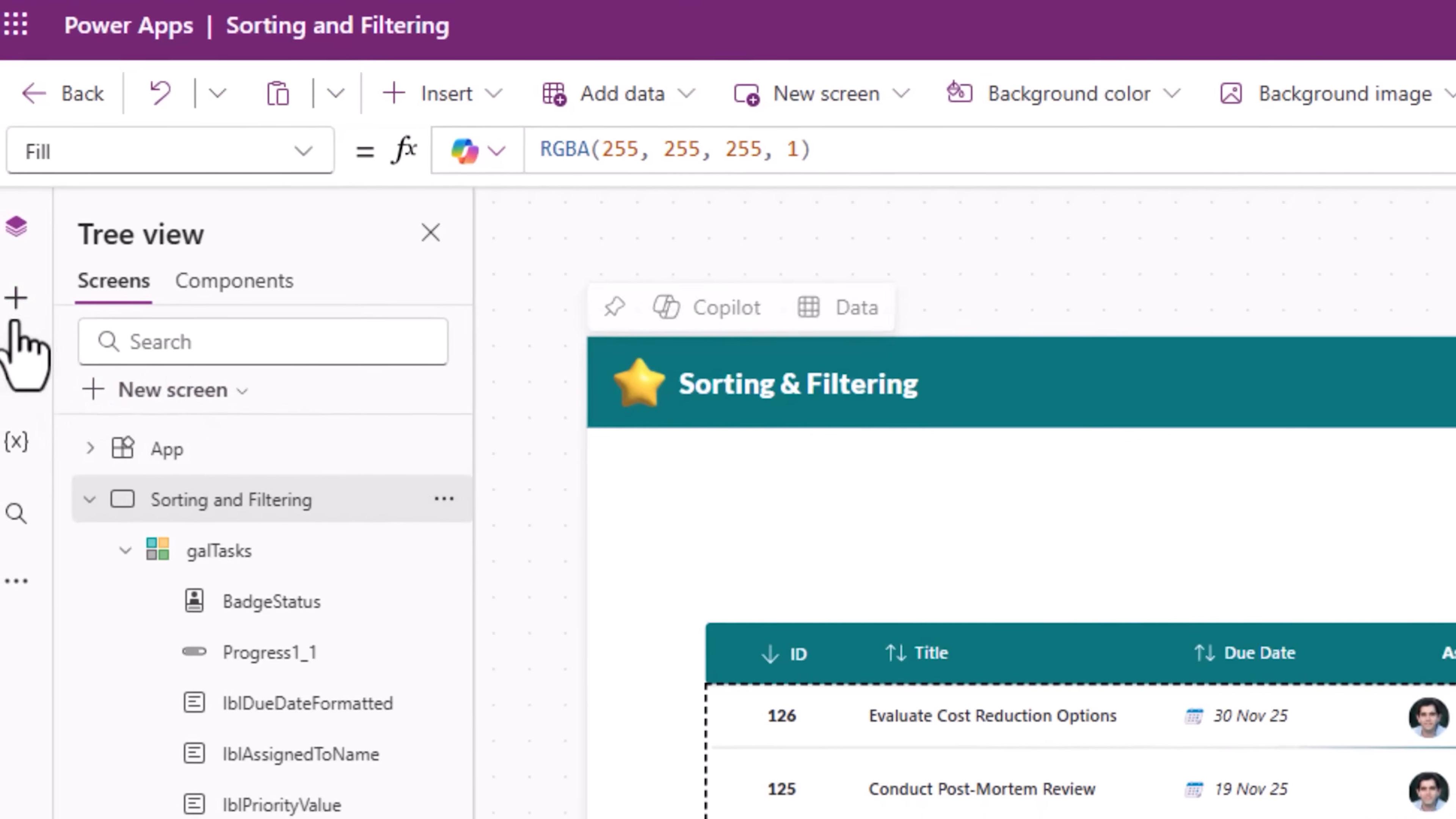
Step: Insert a container above the gallery and stretch it to span the gallery's width
{"action": "left_click", "coordinate": [20, 304]}
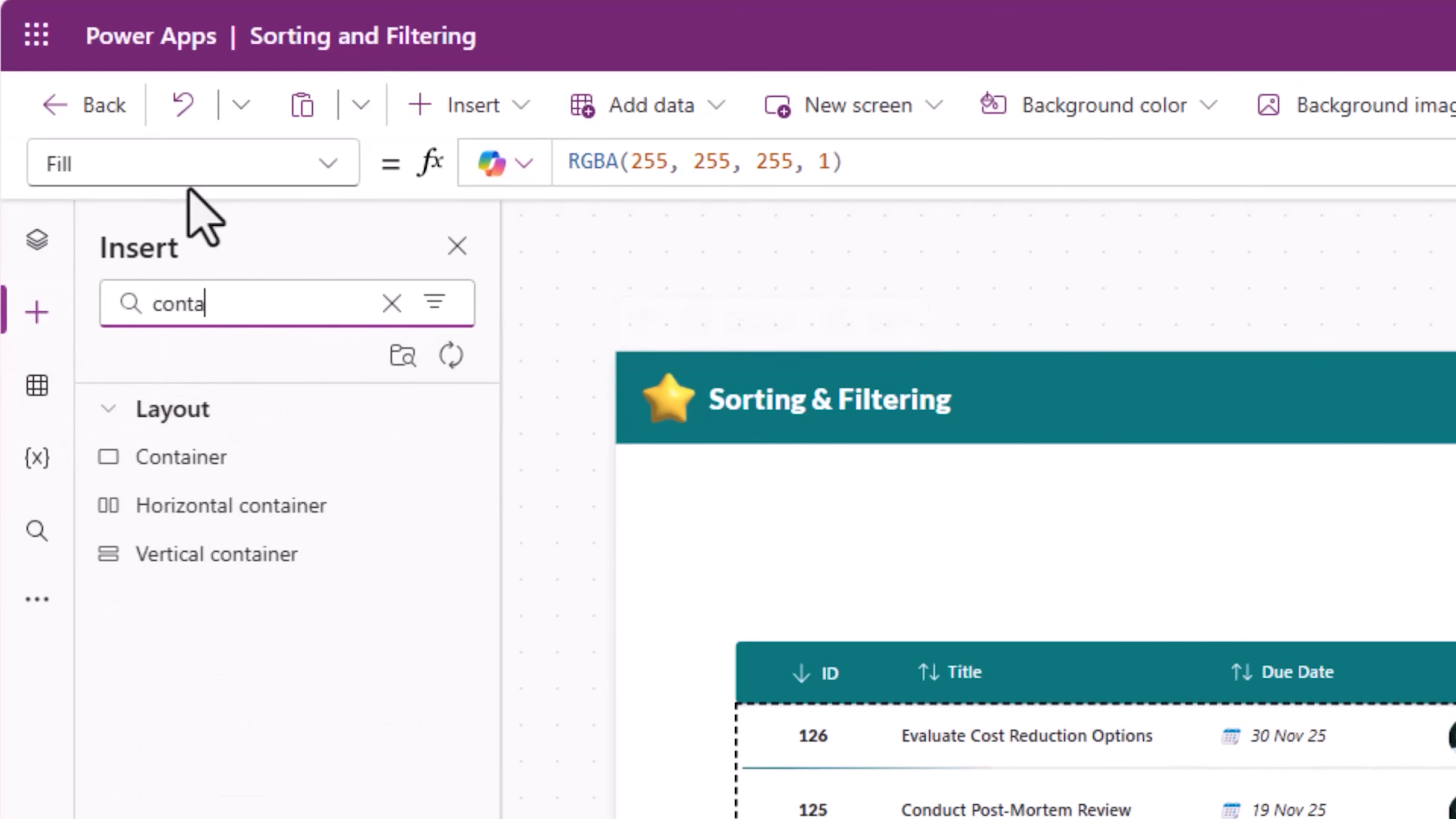
{"action": "left_click", "coordinate": [206, 471]}
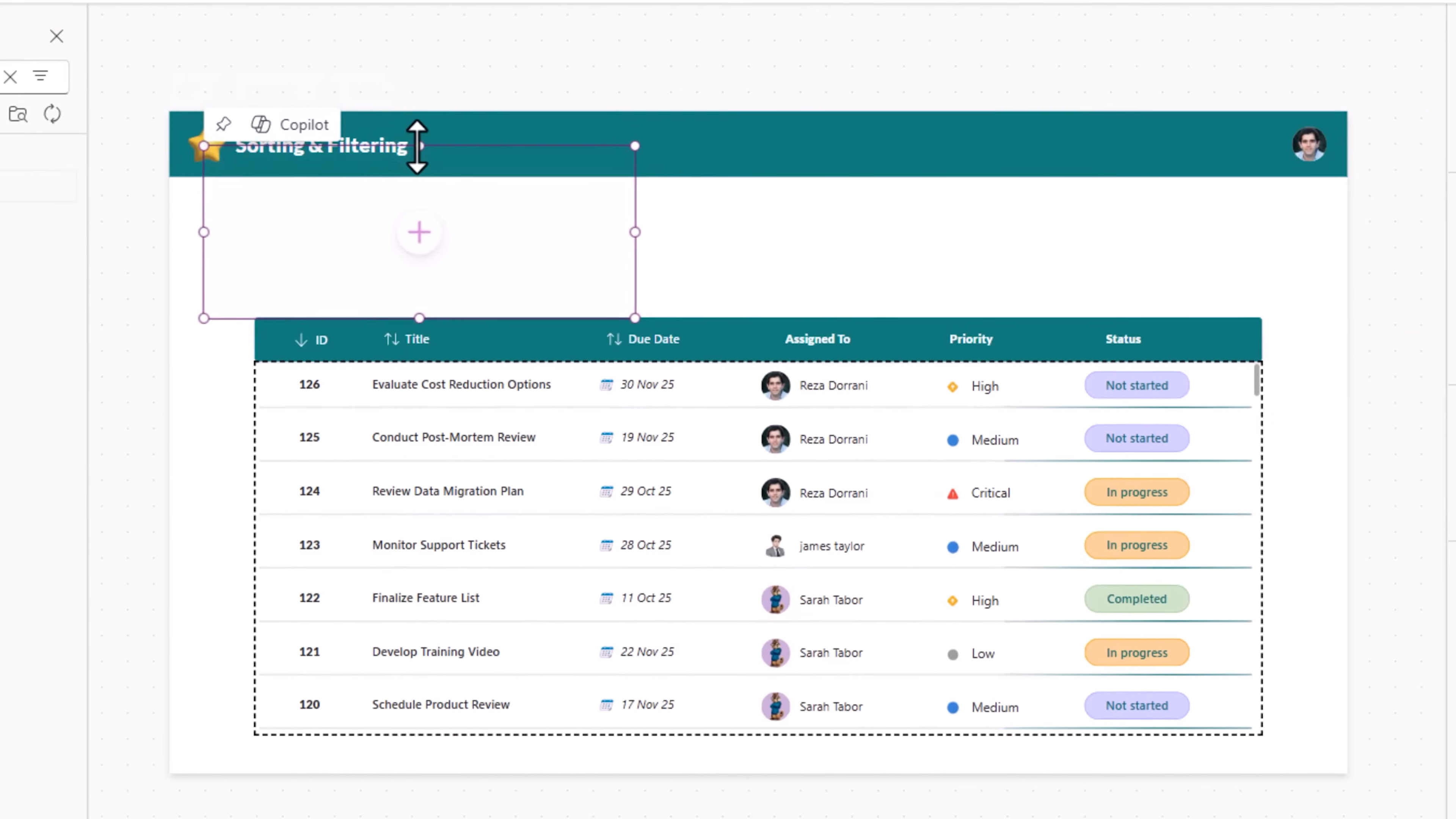
{"action": "left_click_drag", "start_coordinate": [416, 148], "coordinate": [406, 231]}
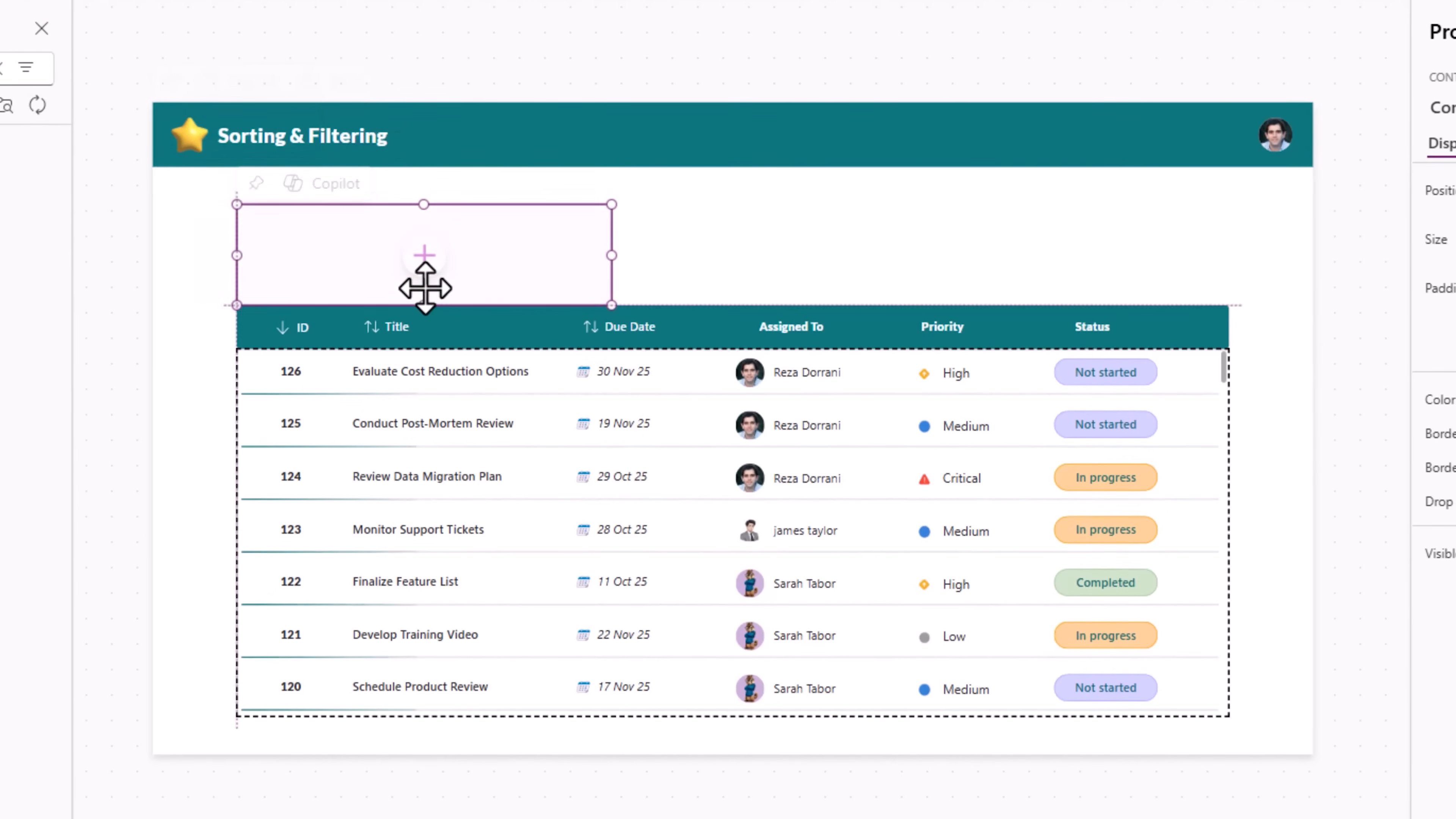
{"action": "left_click_drag", "start_coordinate": [611, 255], "coordinate": [1228, 266]}
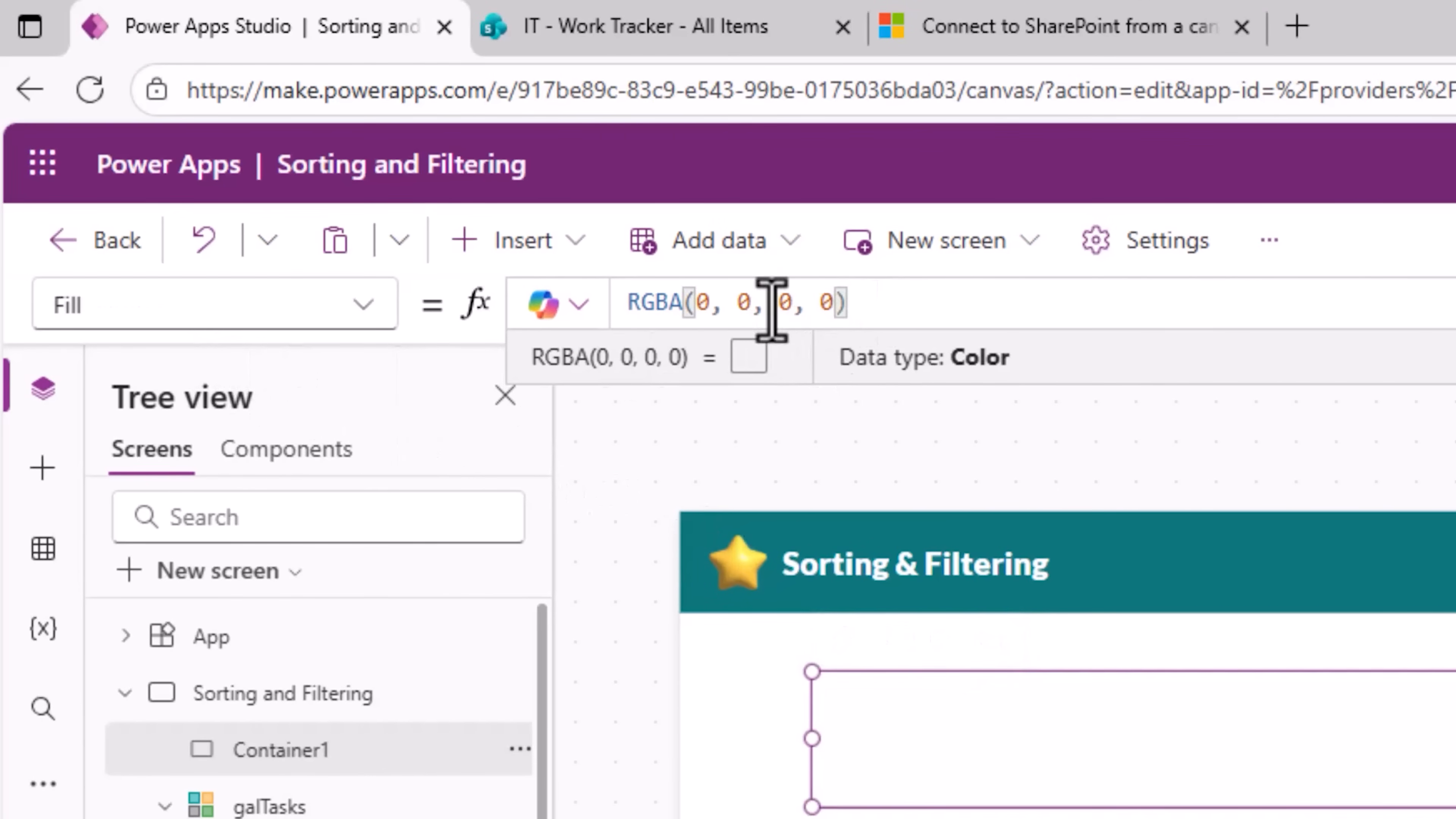
Step: Set the container's Fill to App.Theme.Colors.Primary
{"action": "key", "text": "ctrl+a"}
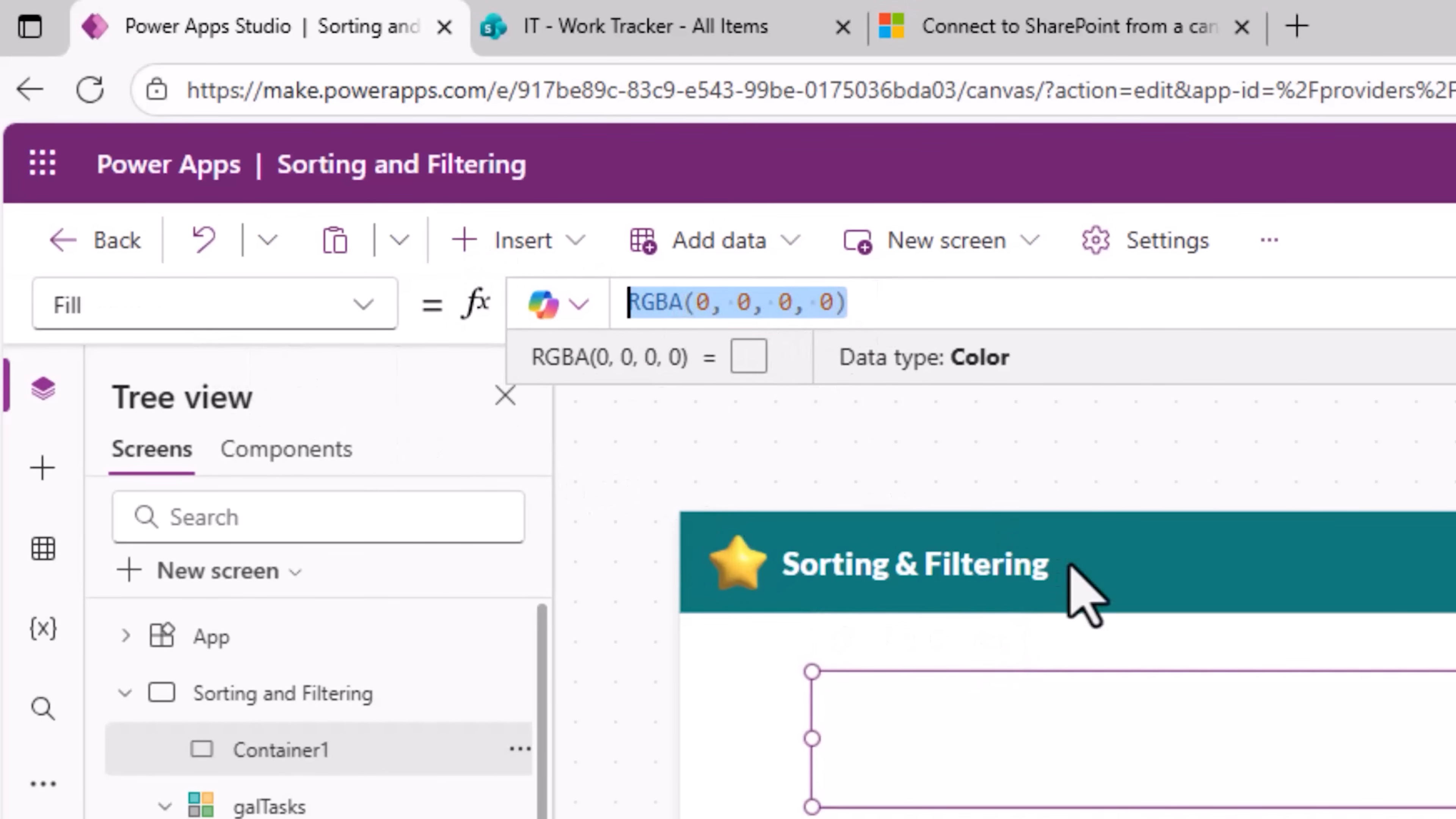
{"action": "type", "text": "App."}
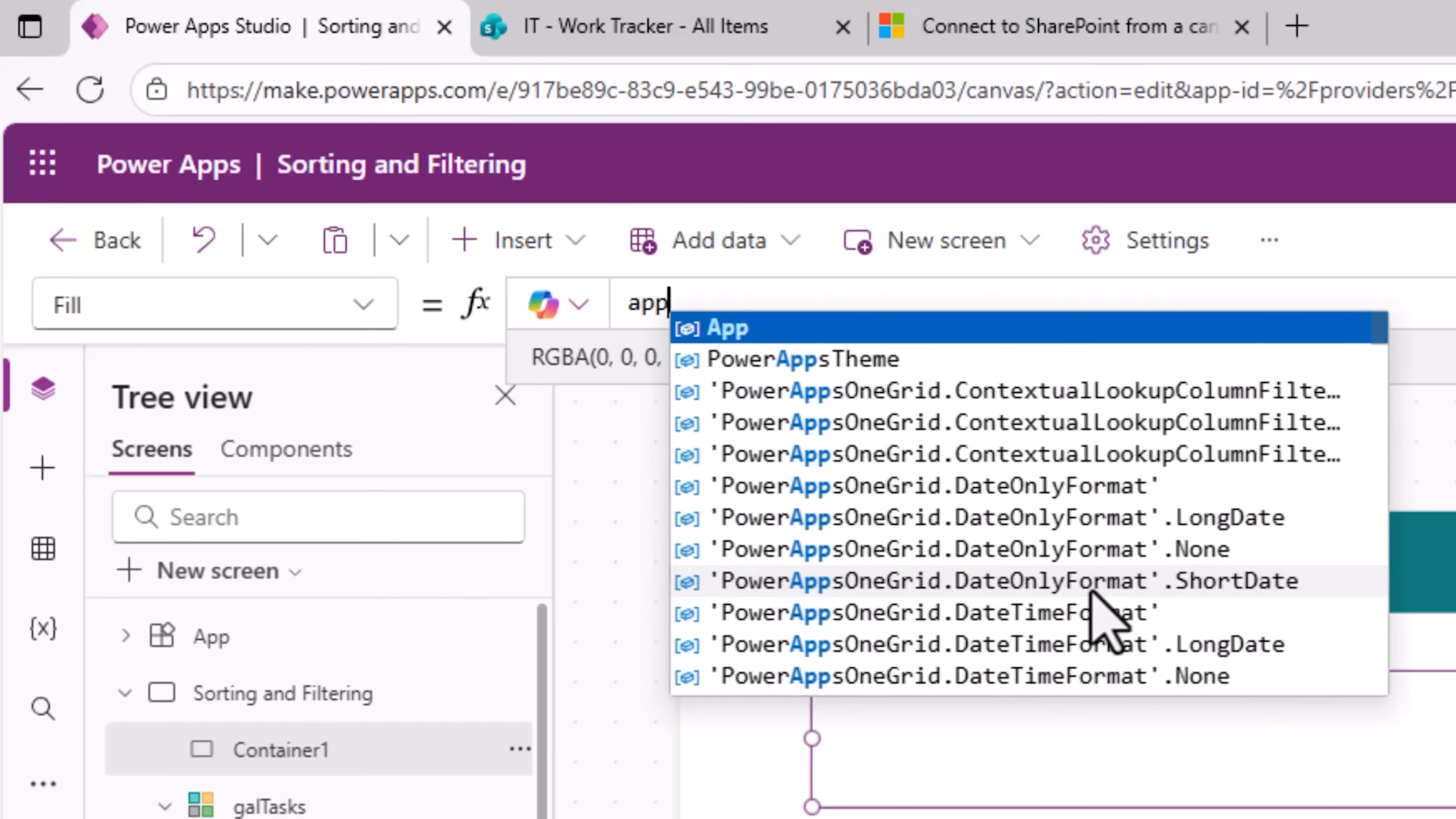
{"action": "type", "text": "the"}
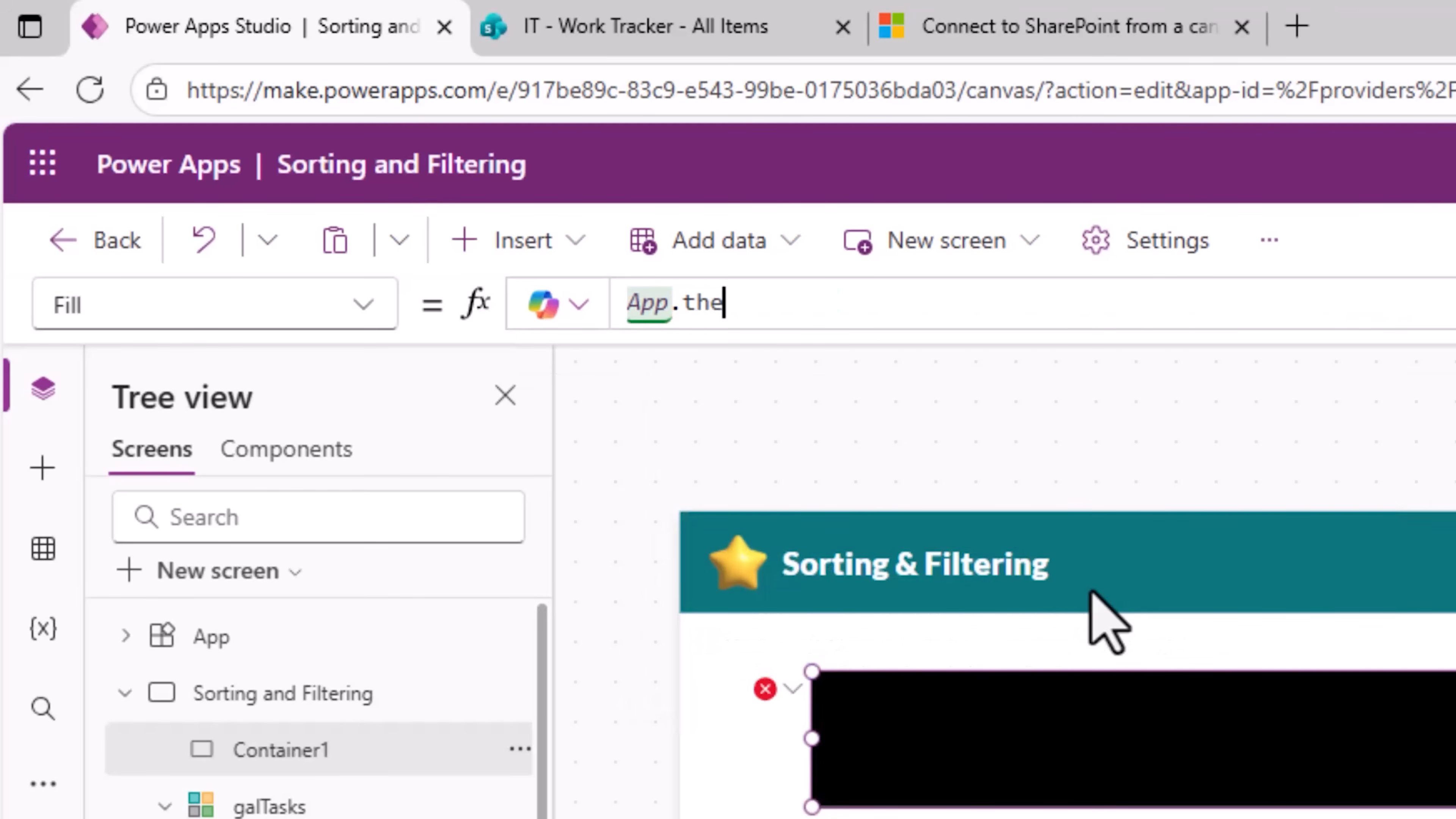
{"action": "type", "text": "me.Colors."}
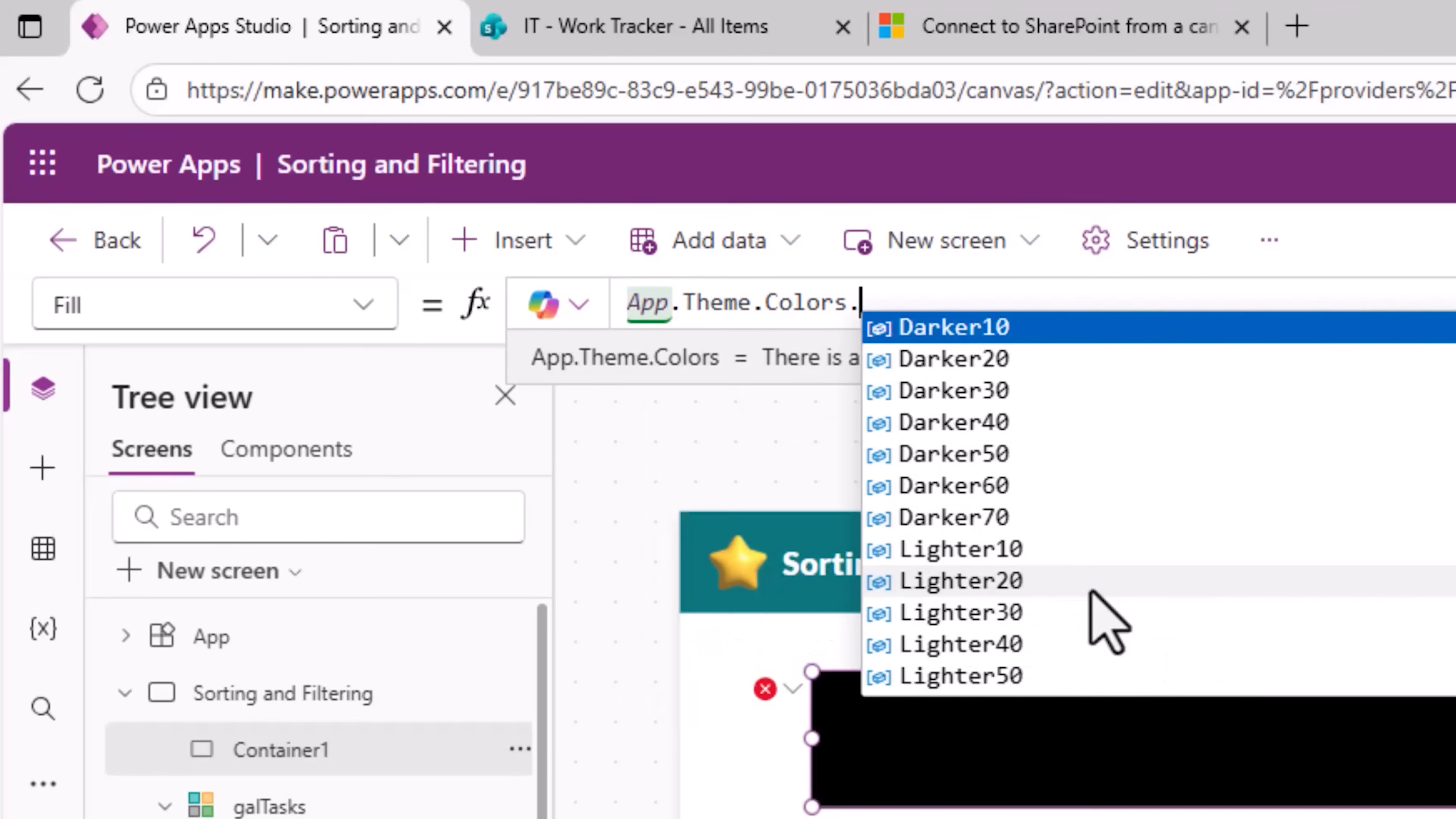
{"action": "type", "text": "pr"}
{"action": "key", "text": "Tab"}
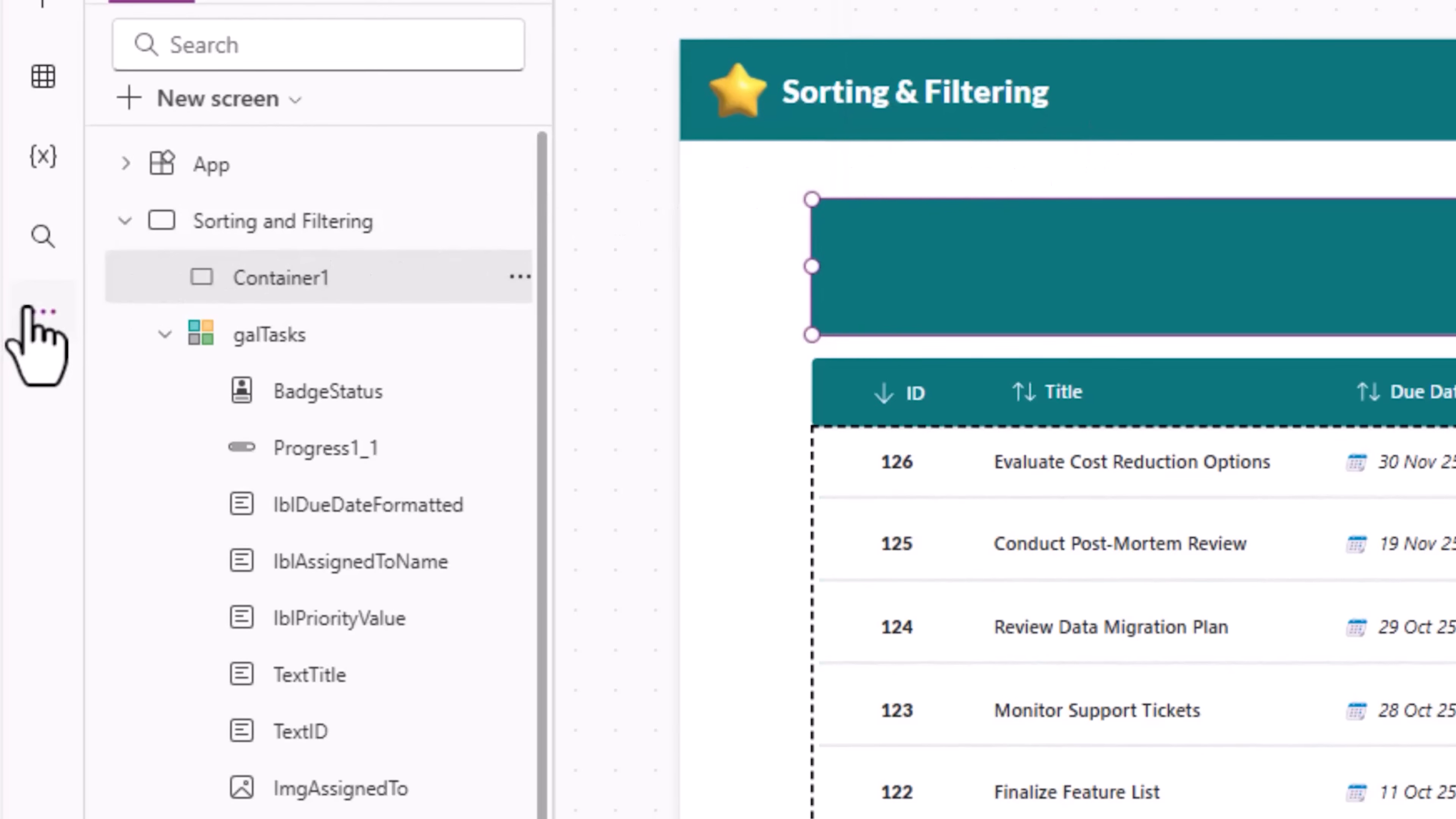
Step: Try several app themes and apply the Power Apps theme
{"action": "left_click", "coordinate": [36, 593]}
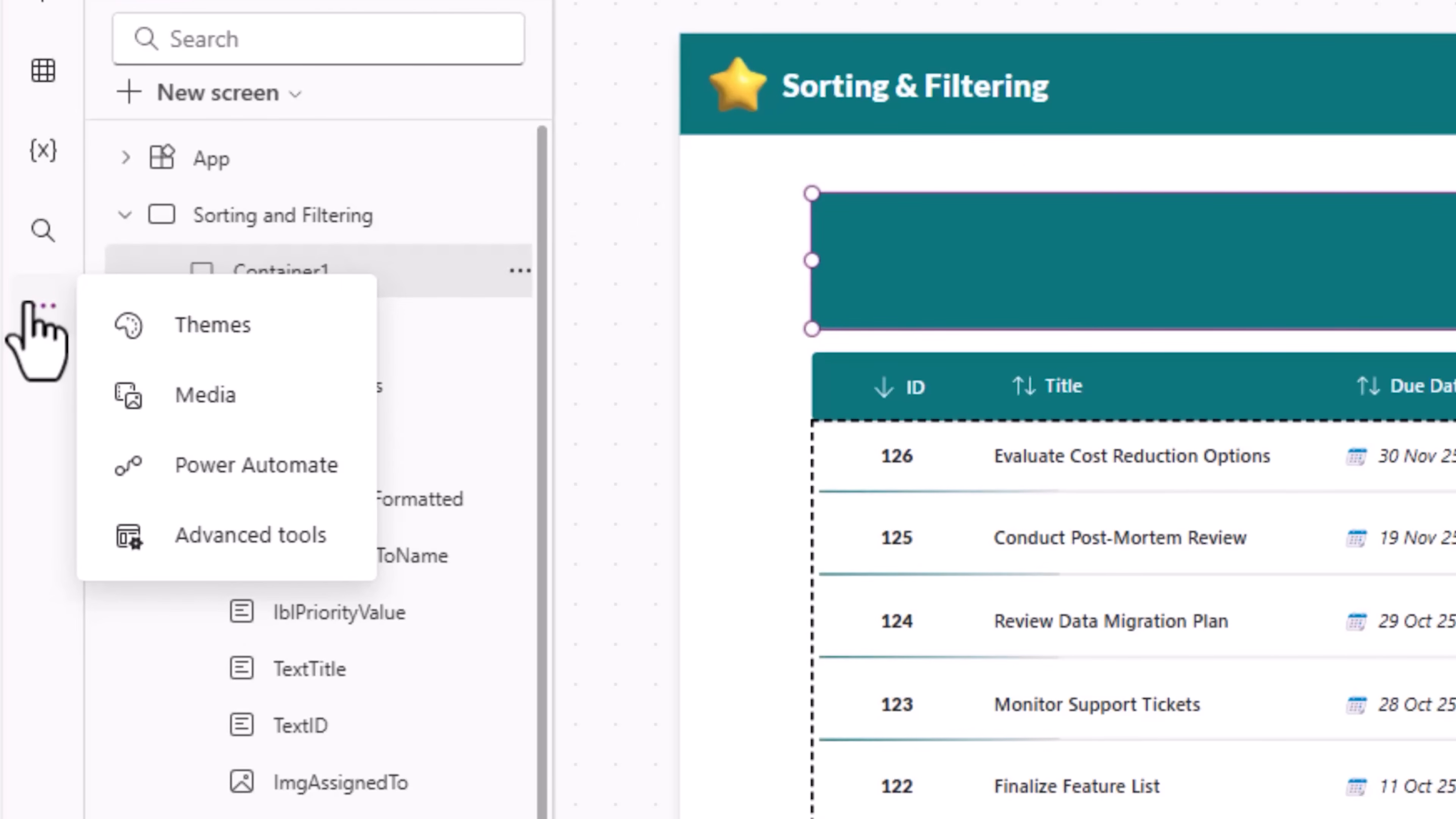
{"action": "left_click", "coordinate": [166, 325]}
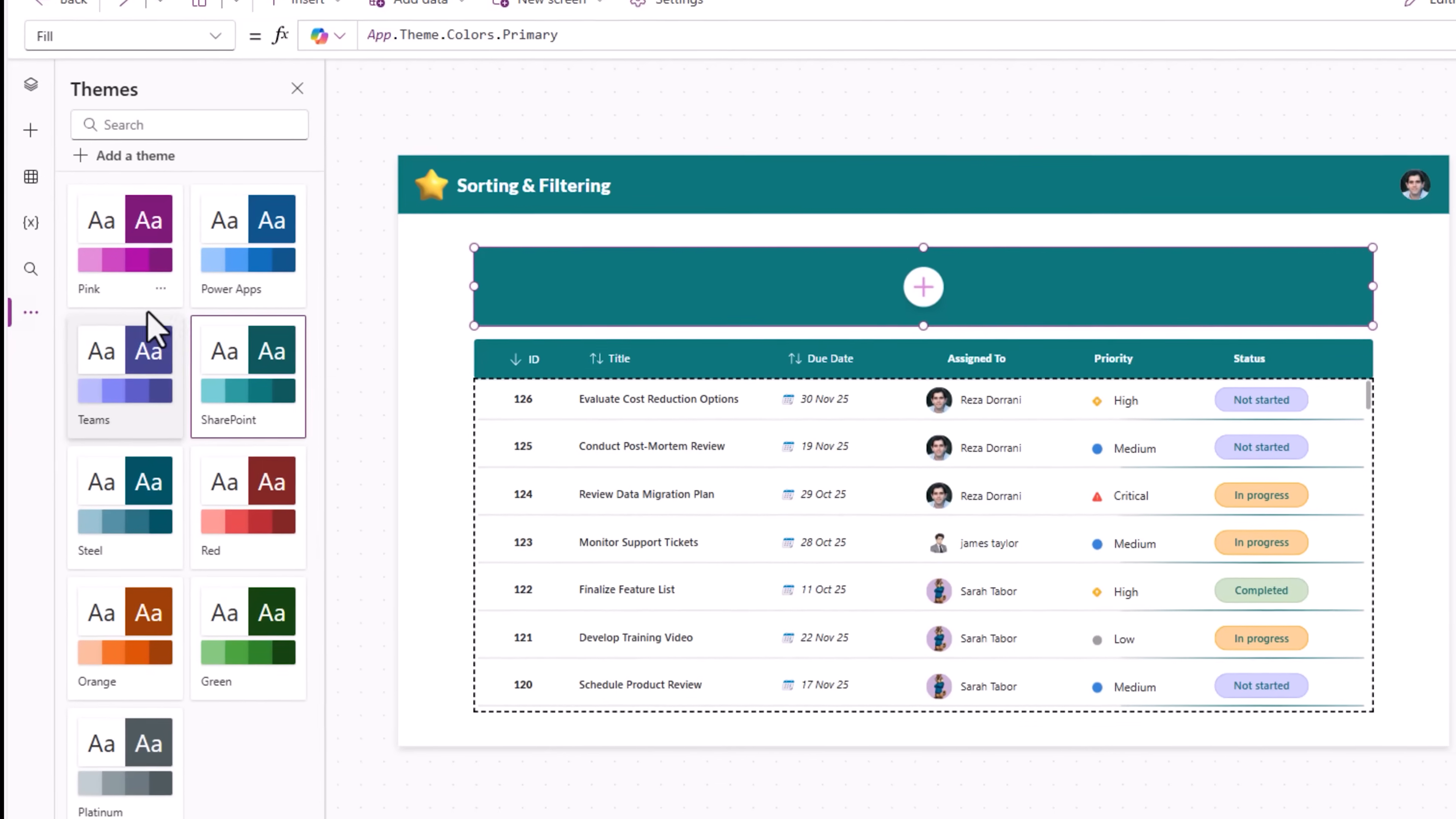
{"action": "left_click", "coordinate": [216, 284]}
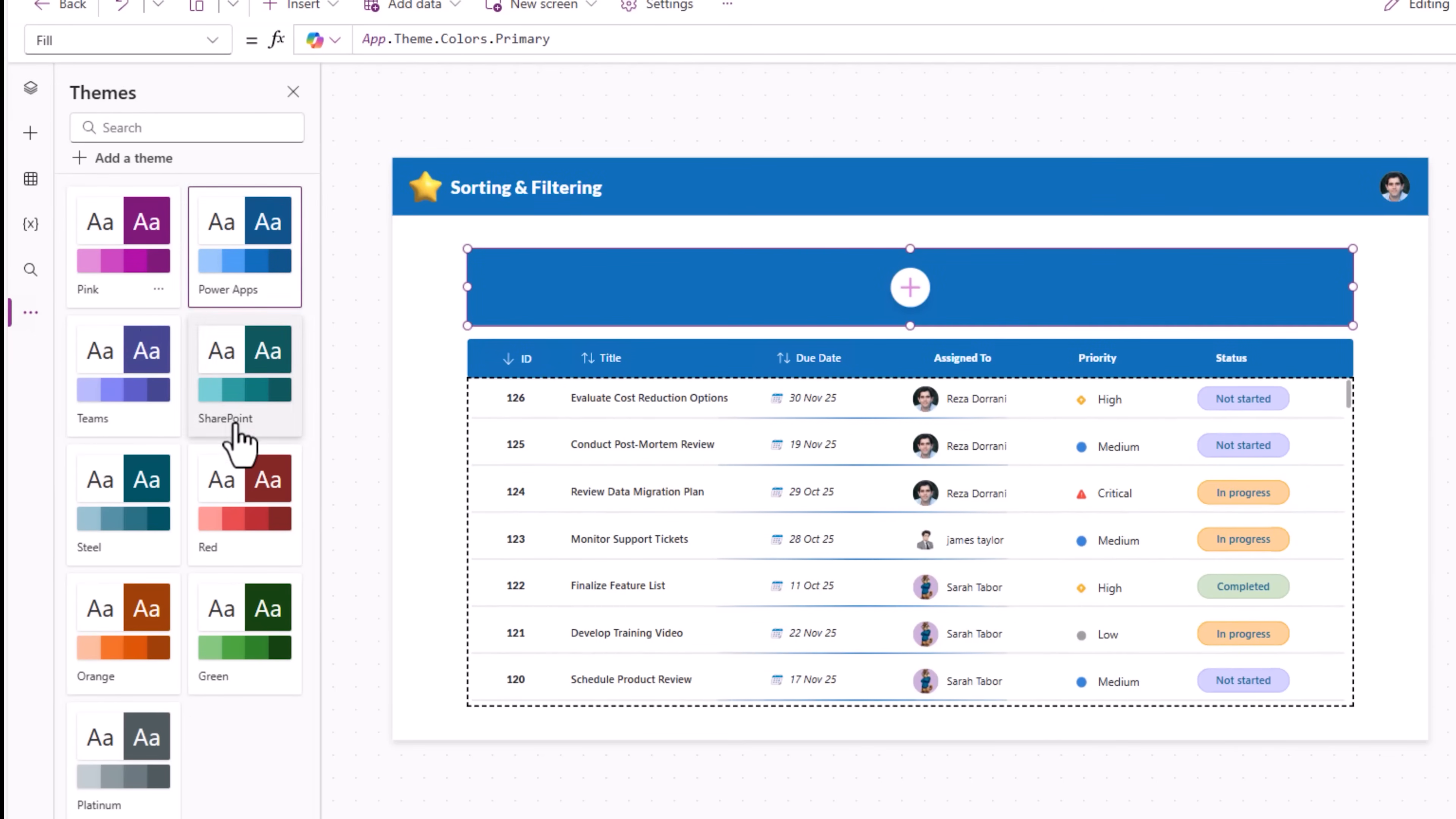
{"action": "left_click", "coordinate": [247, 499]}
{"action": "left_click", "coordinate": [138, 507]}
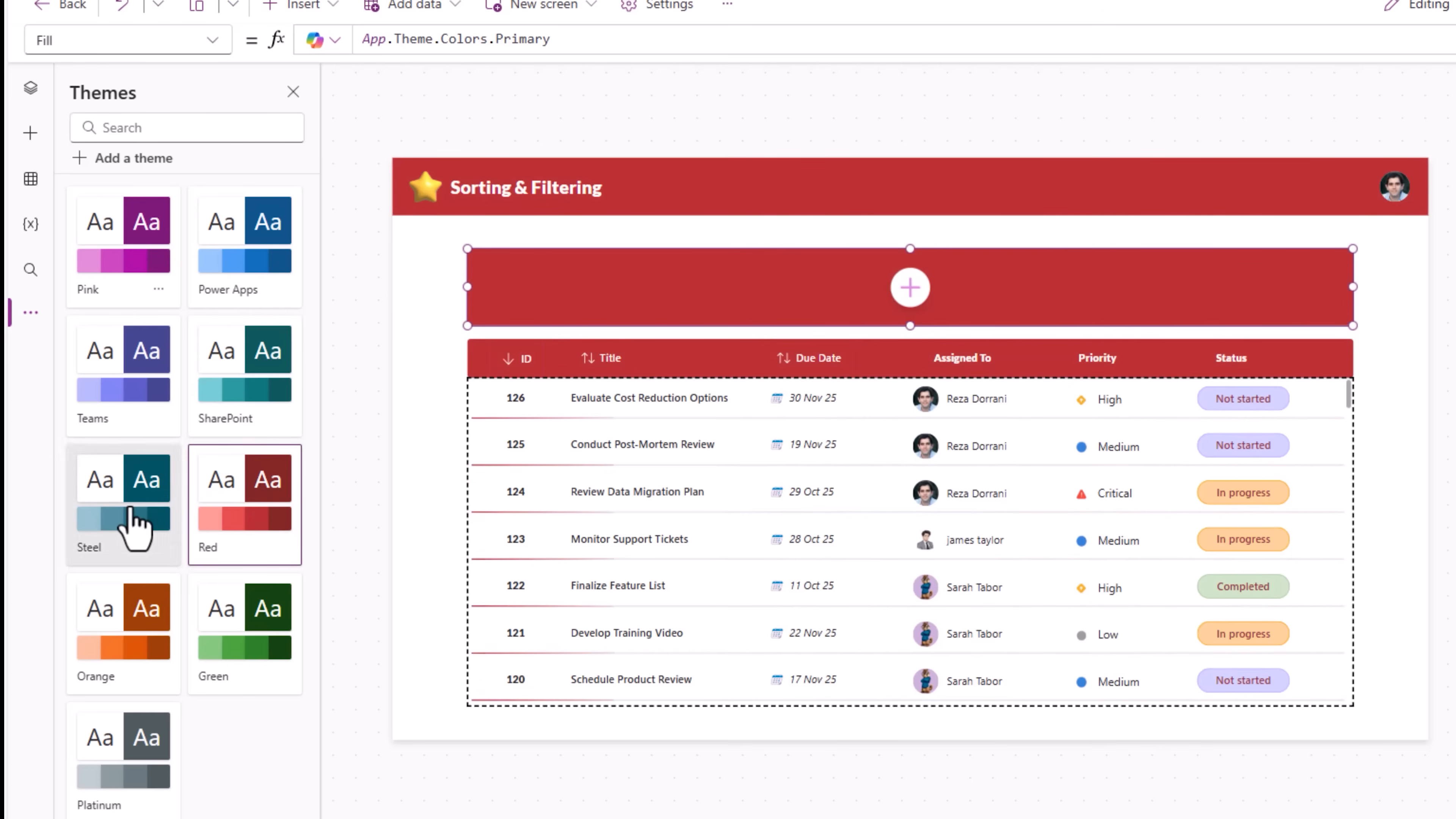
{"action": "left_click", "coordinate": [256, 290]}
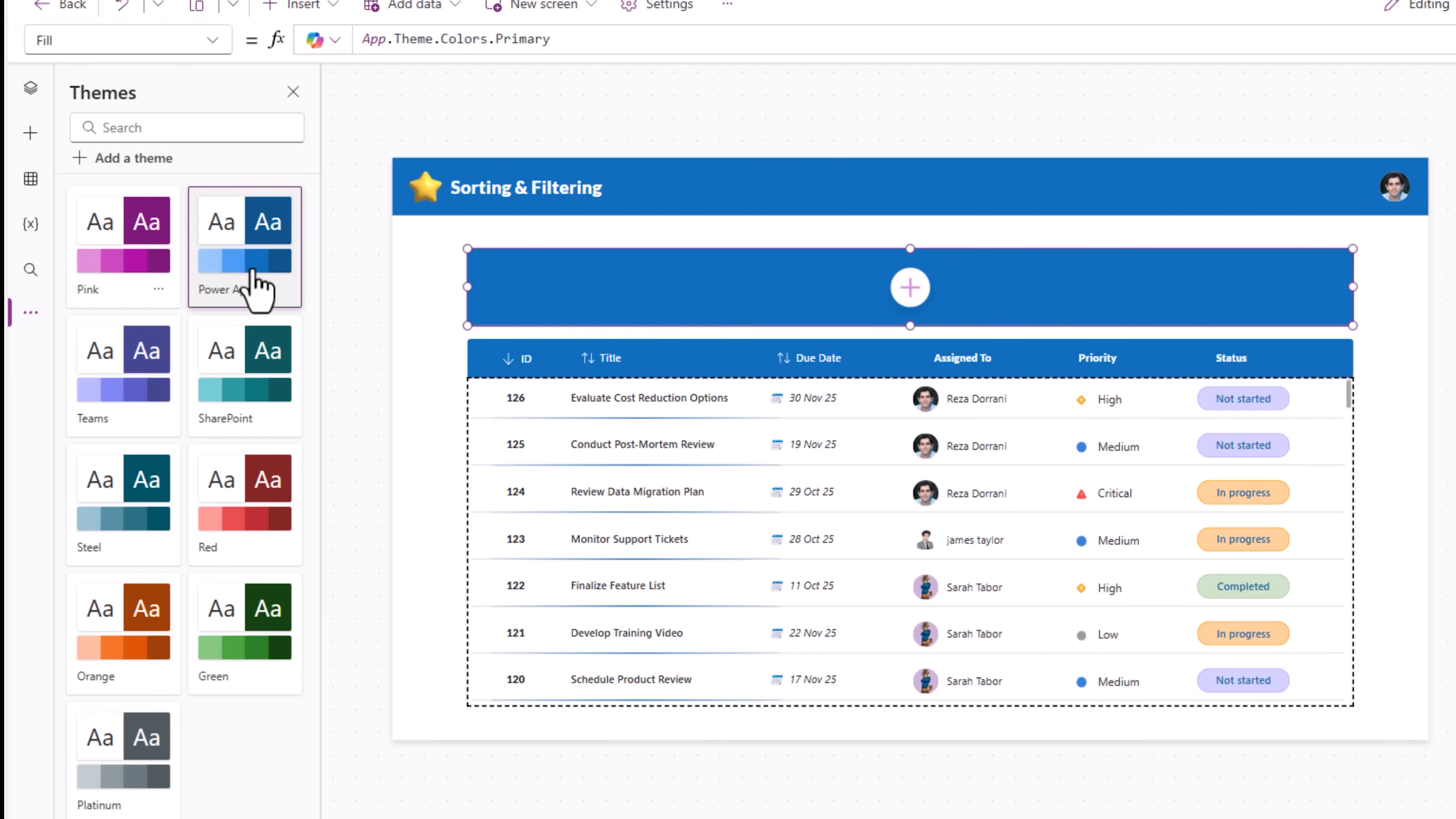
{"action": "left_click", "coordinate": [30, 87]}
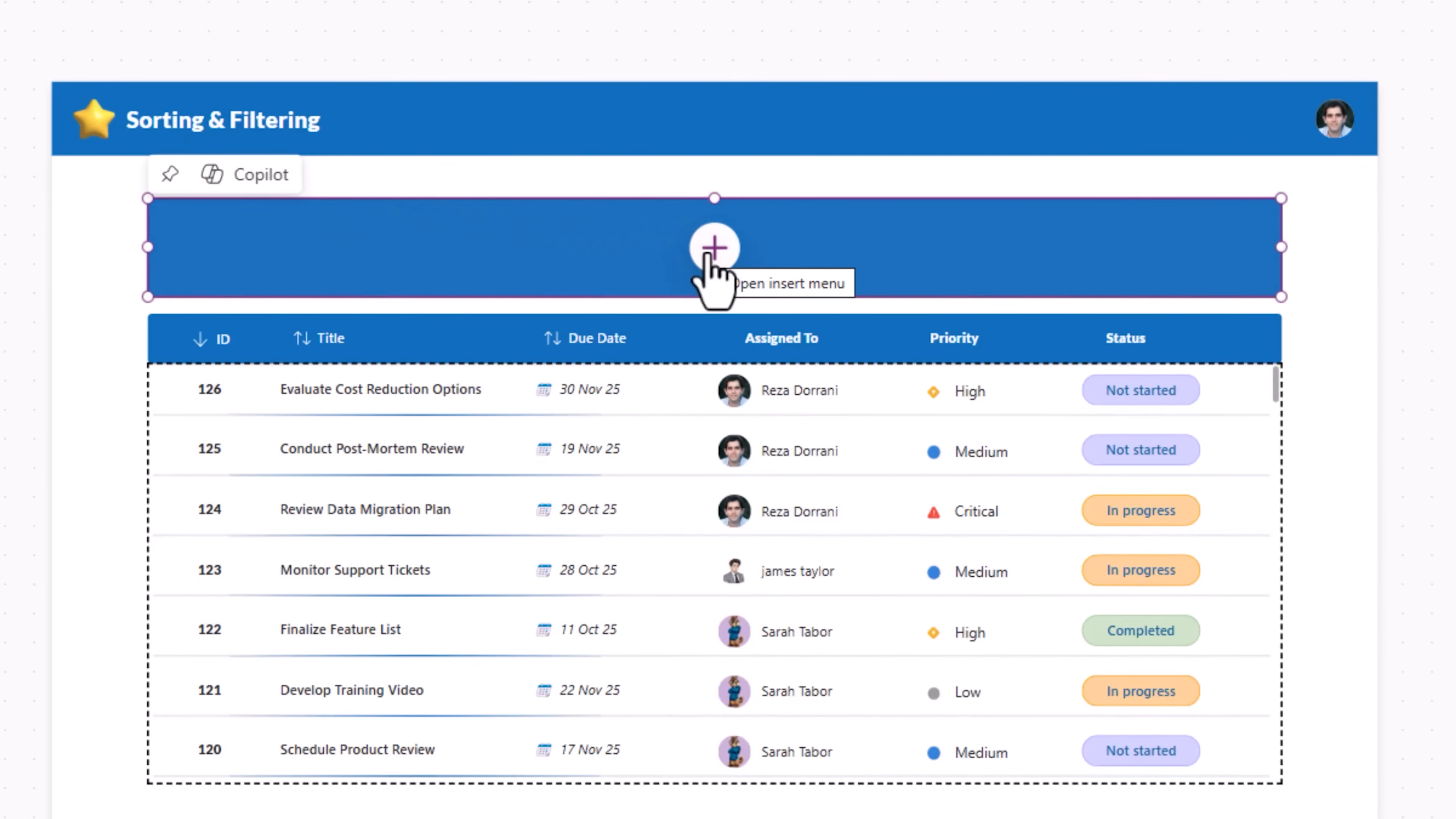
Step: Add a text label reading "Title" inside the new container
{"action": "left_click", "coordinate": [708, 256]}
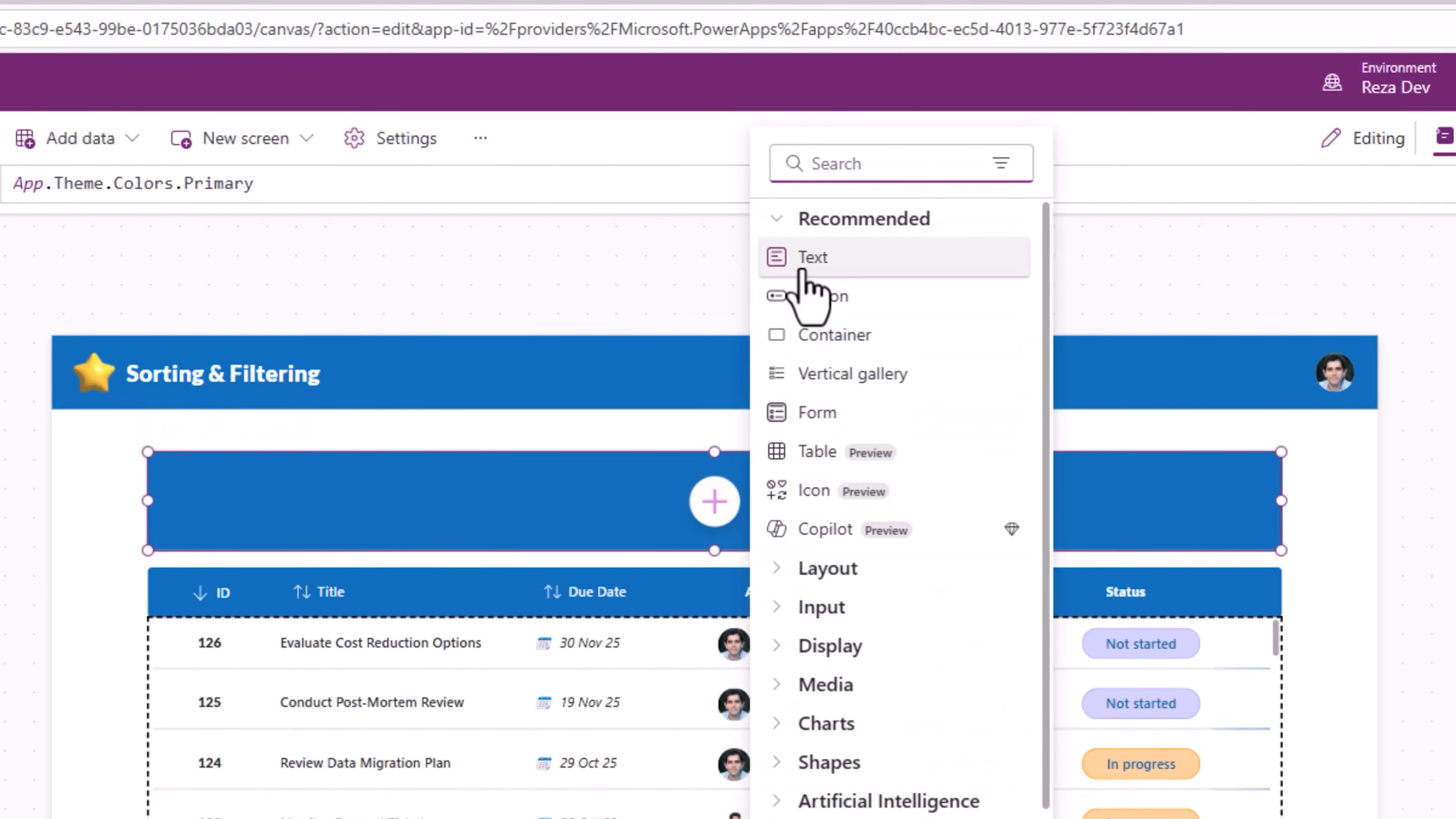
{"action": "left_click", "coordinate": [804, 269]}
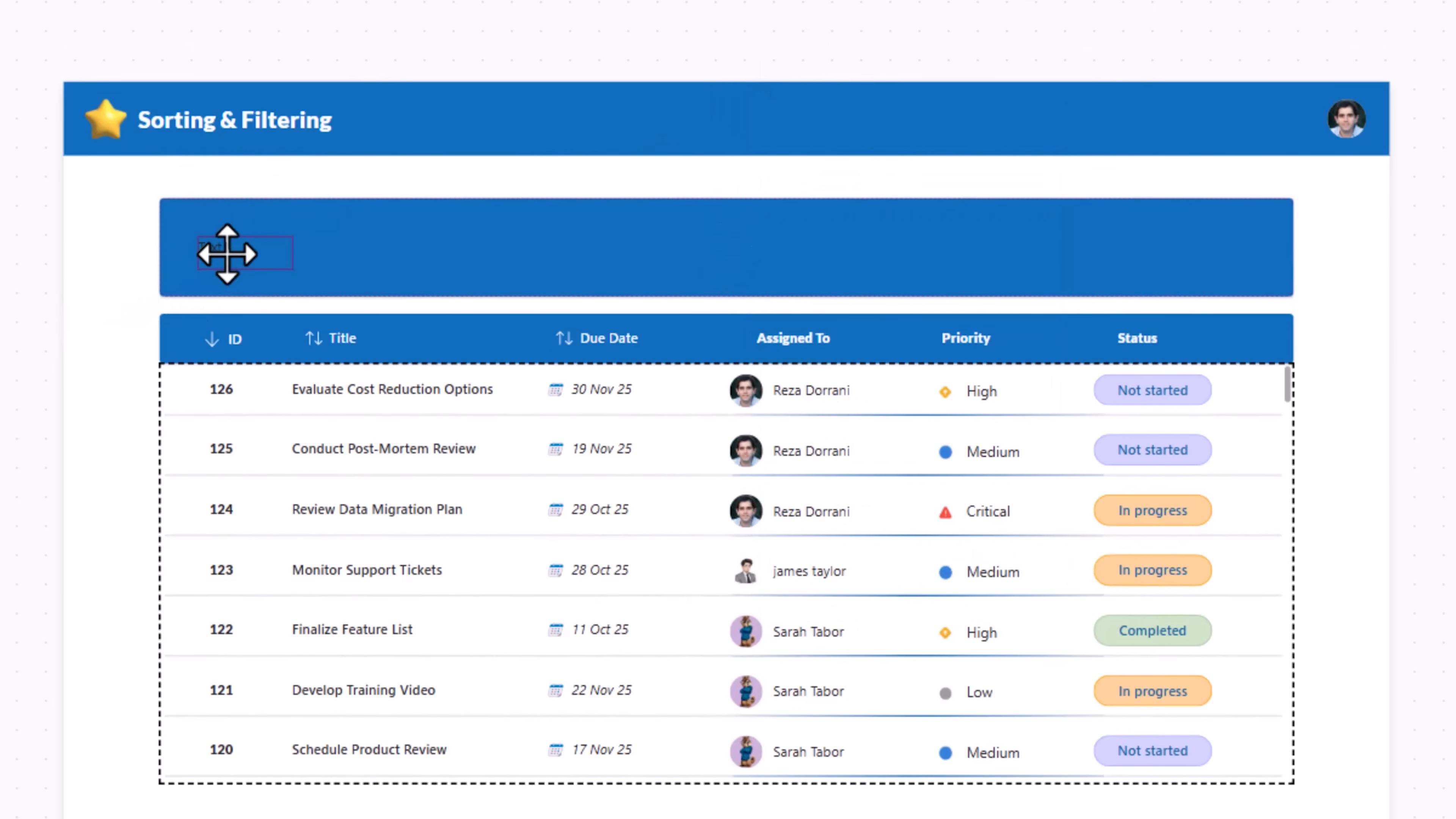
{"action": "left_click", "coordinate": [227, 254]}
{"action": "double_click", "coordinate": [567, 244]}
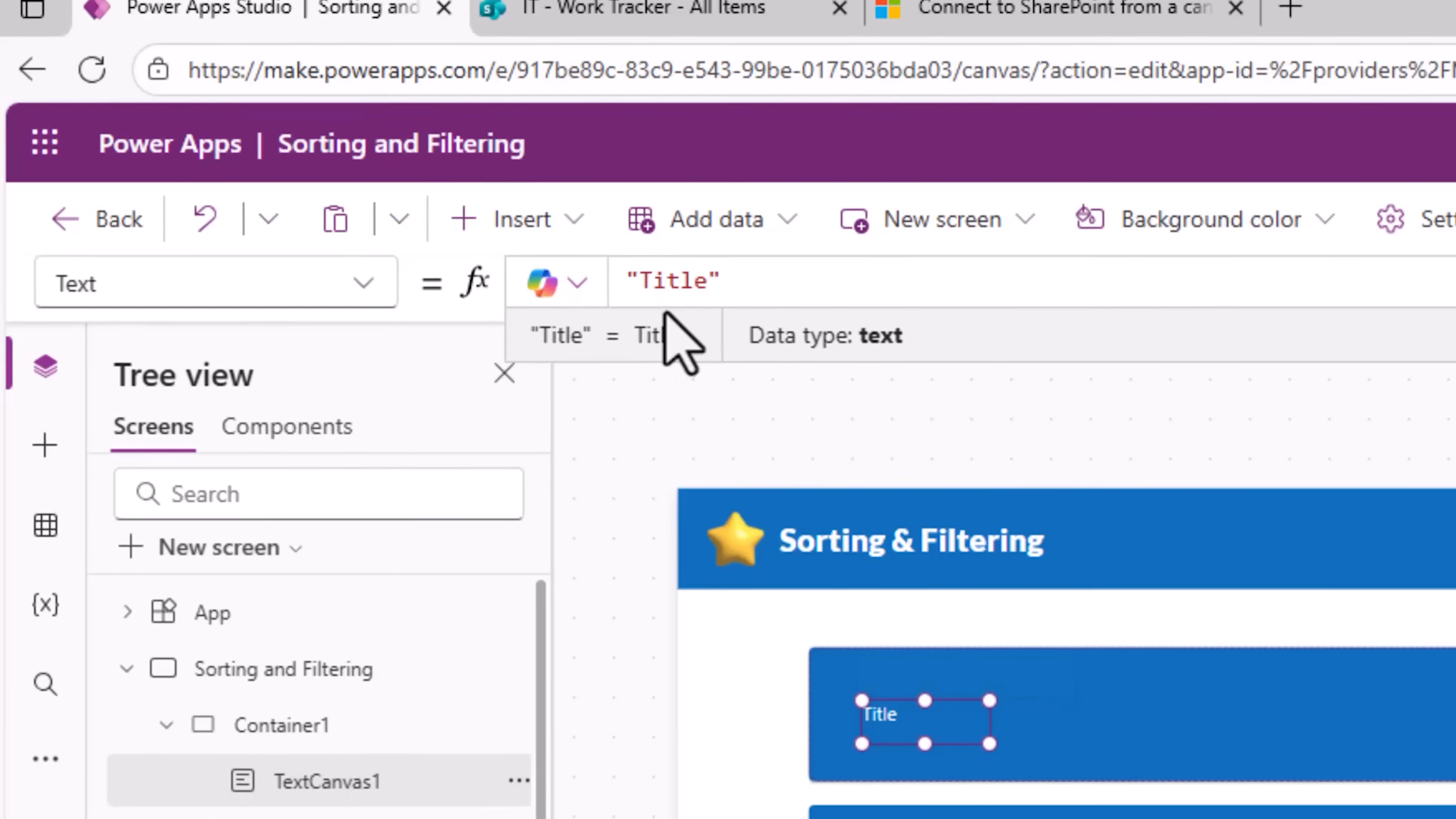
Step: Insert a text input into the container beside the Title label and resize it
{"action": "left_click", "coordinate": [1175, 753]}
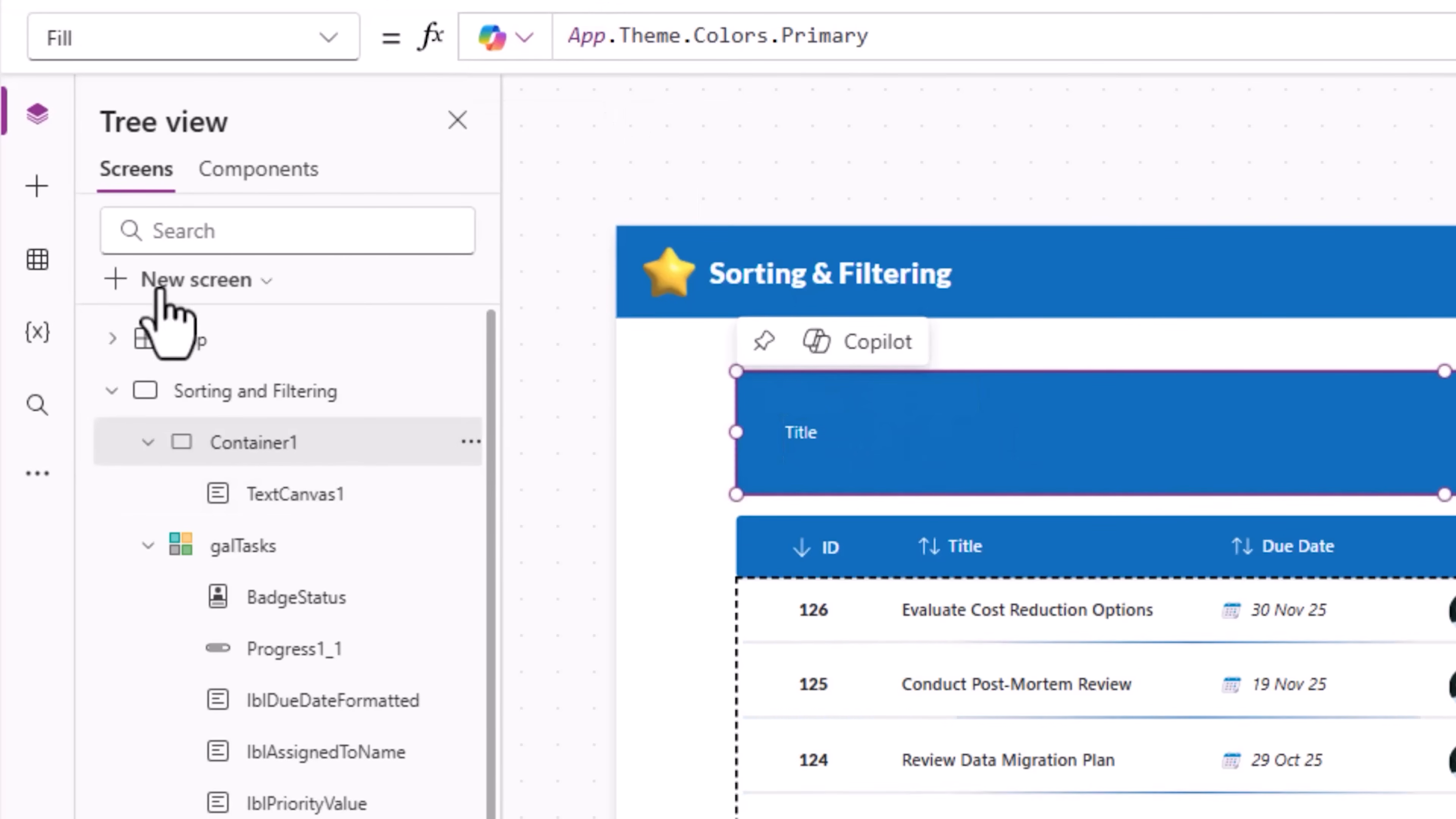
{"action": "left_click", "coordinate": [37, 186]}
{"action": "left_click", "coordinate": [235, 174]}
{"action": "type", "text": "text"}
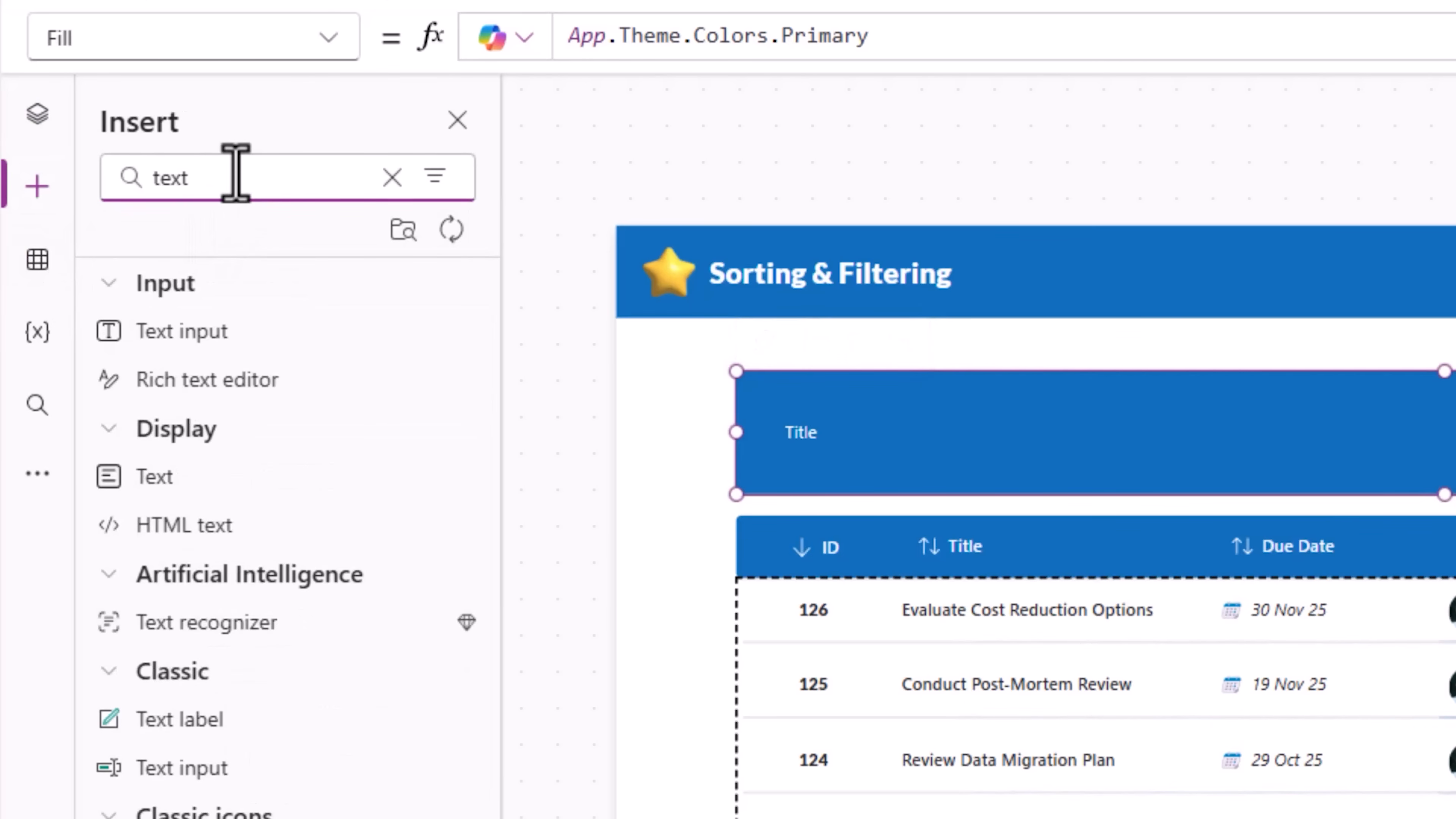
{"action": "left_click", "coordinate": [190, 332]}
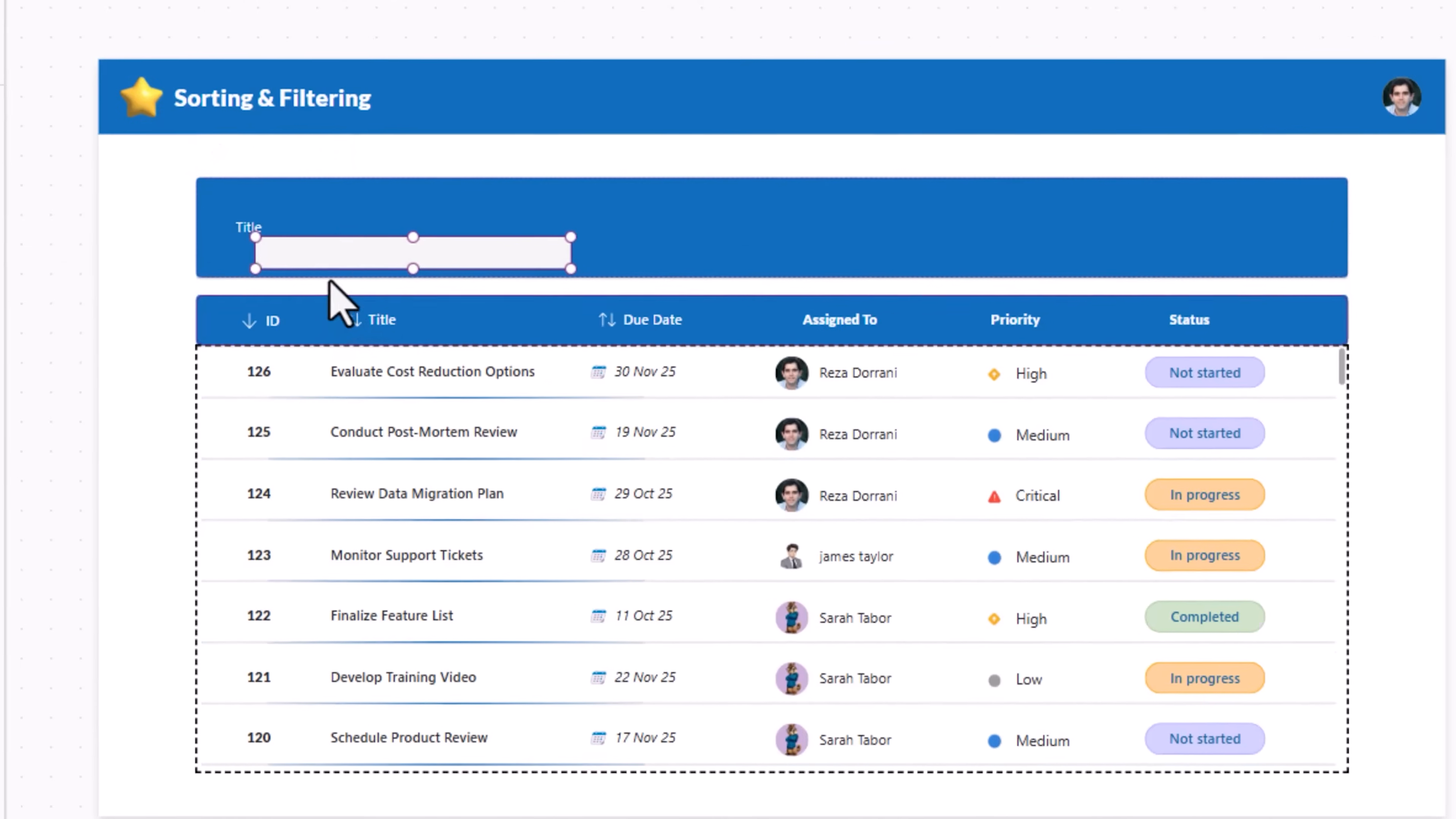
{"action": "left_click_drag", "start_coordinate": [306, 229], "coordinate": [313, 220]}
{"action": "left_click_drag", "start_coordinate": [555, 234], "coordinate": [462, 229]}
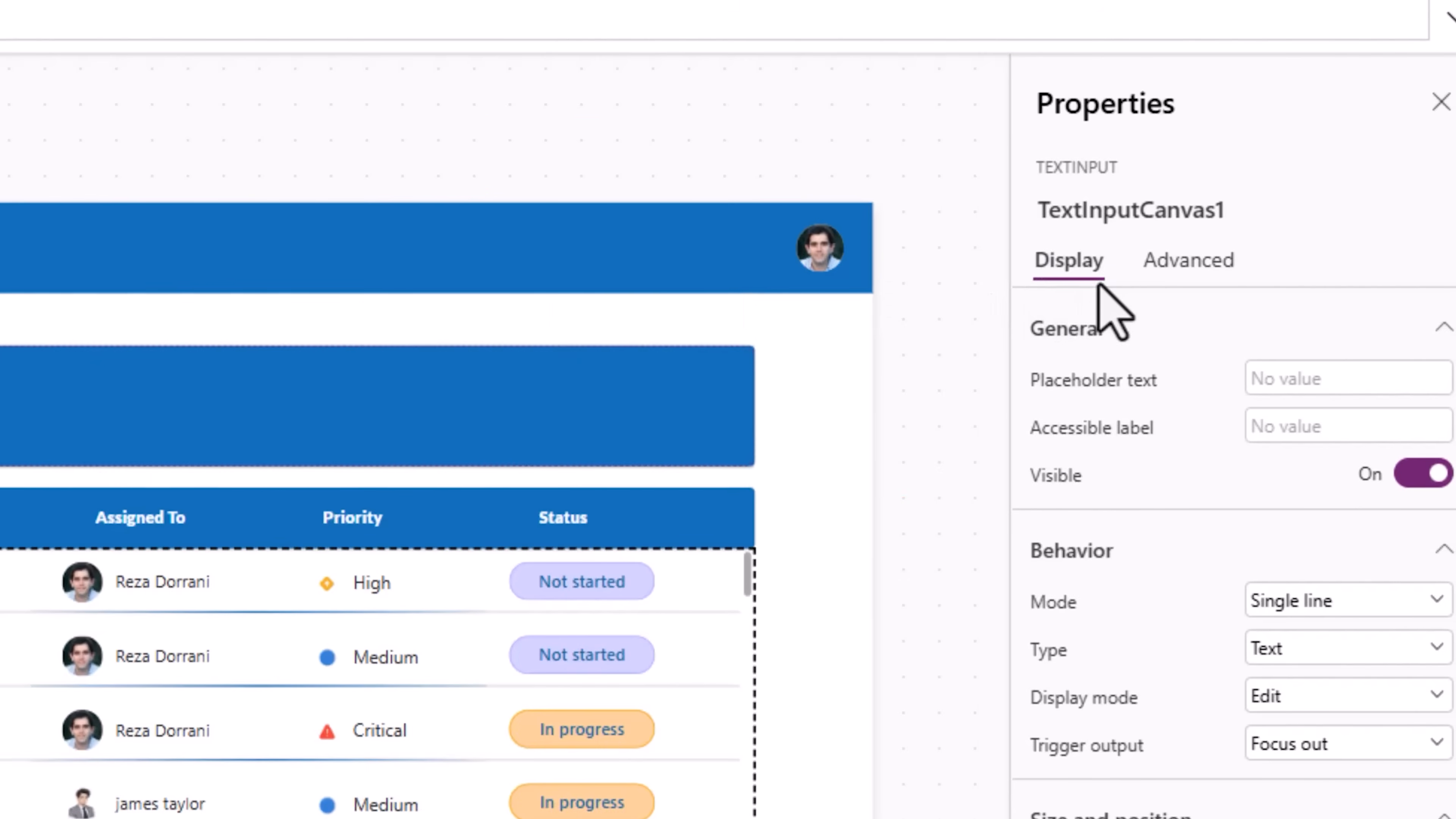
Step: Rename the text input to txtTitle
{"action": "left_click", "coordinate": [1118, 210]}
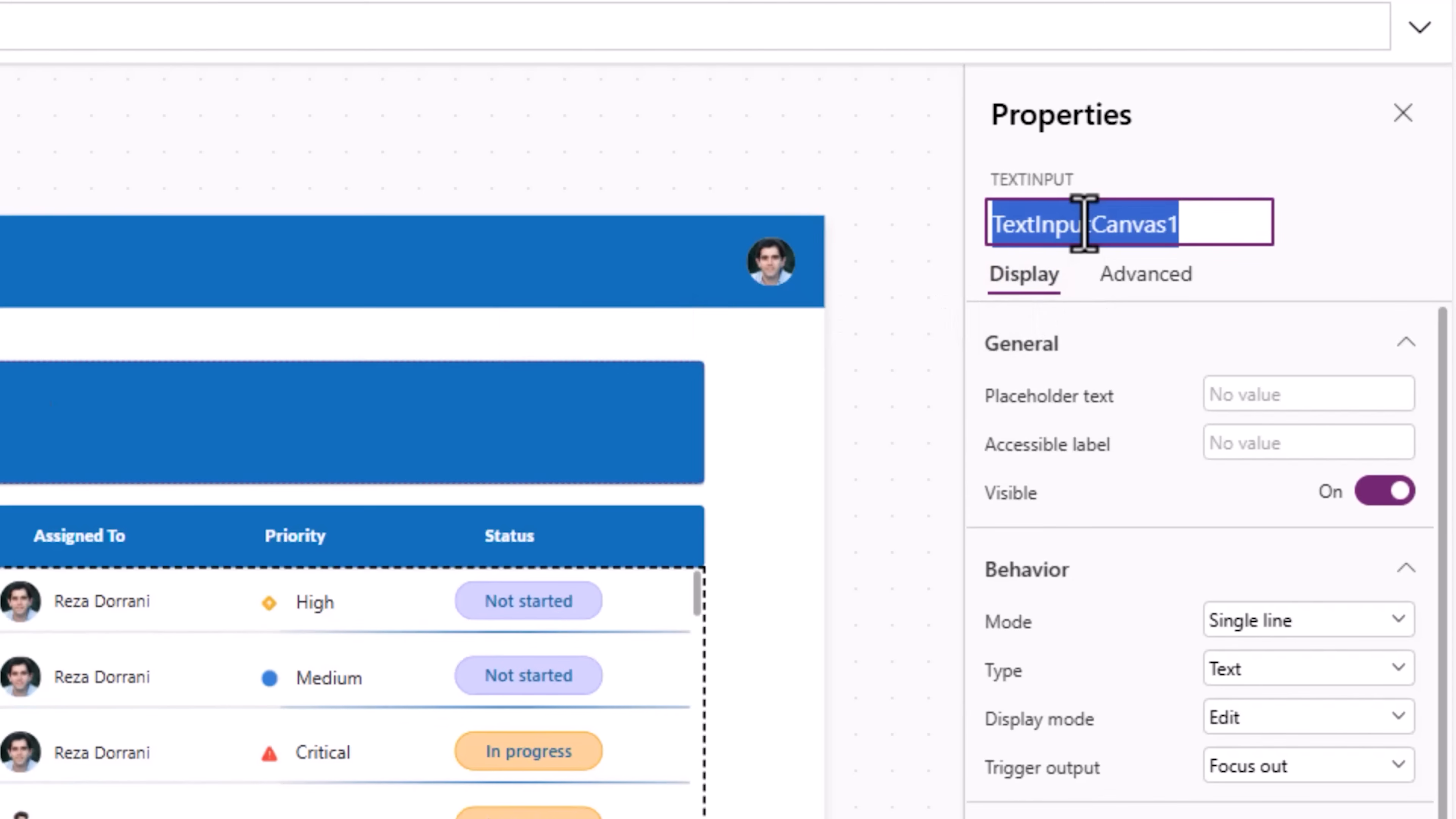
{"action": "type", "text": "txtTitle"}
{"action": "key", "text": "Return"}
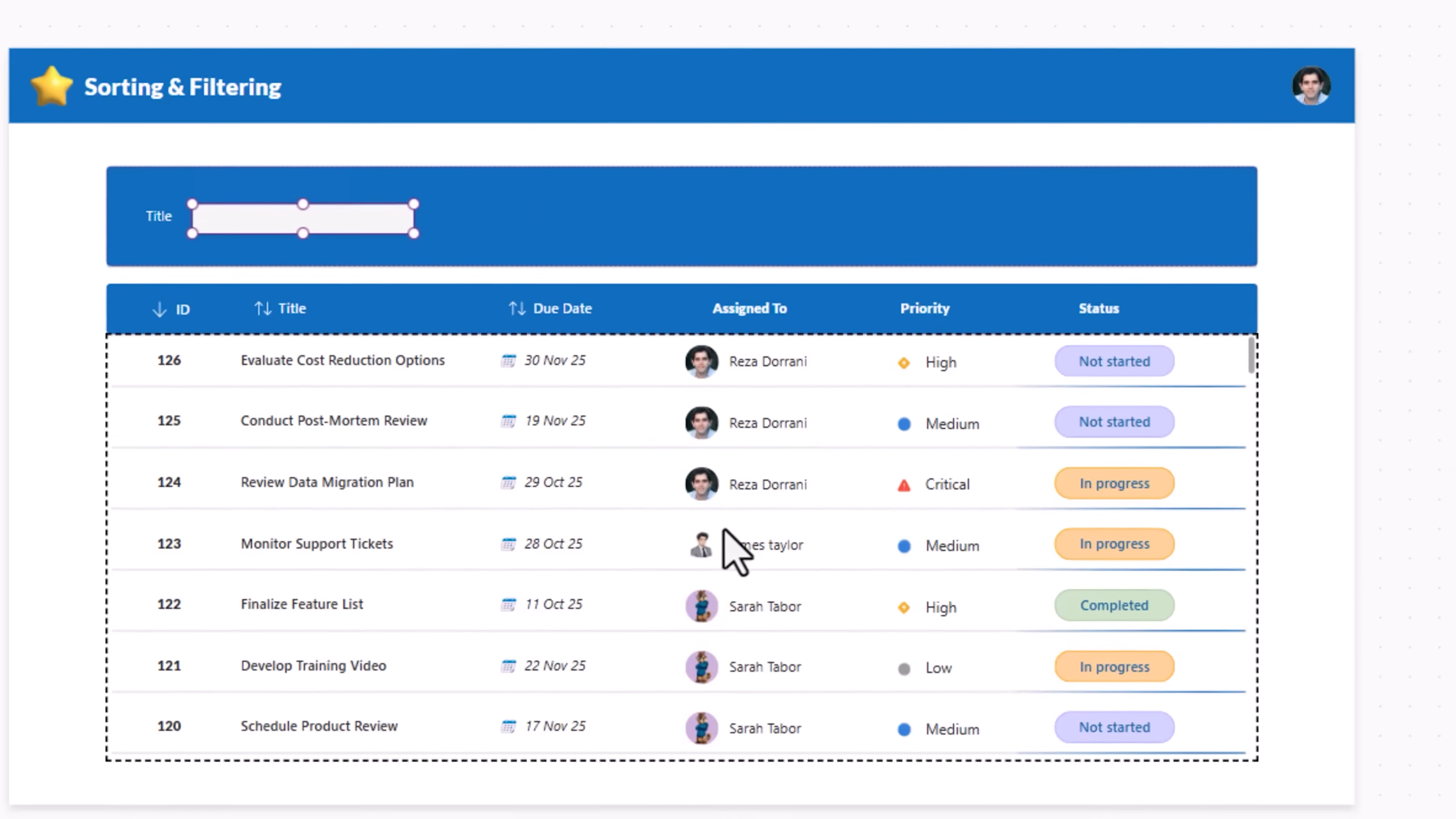
Step: In the gallery's Items formula, wrap the ID case's 'Work Tracker' source in Filter with StartsWith(Title, txtTitle.Value)
{"action": "left_click", "coordinate": [48, 807]}
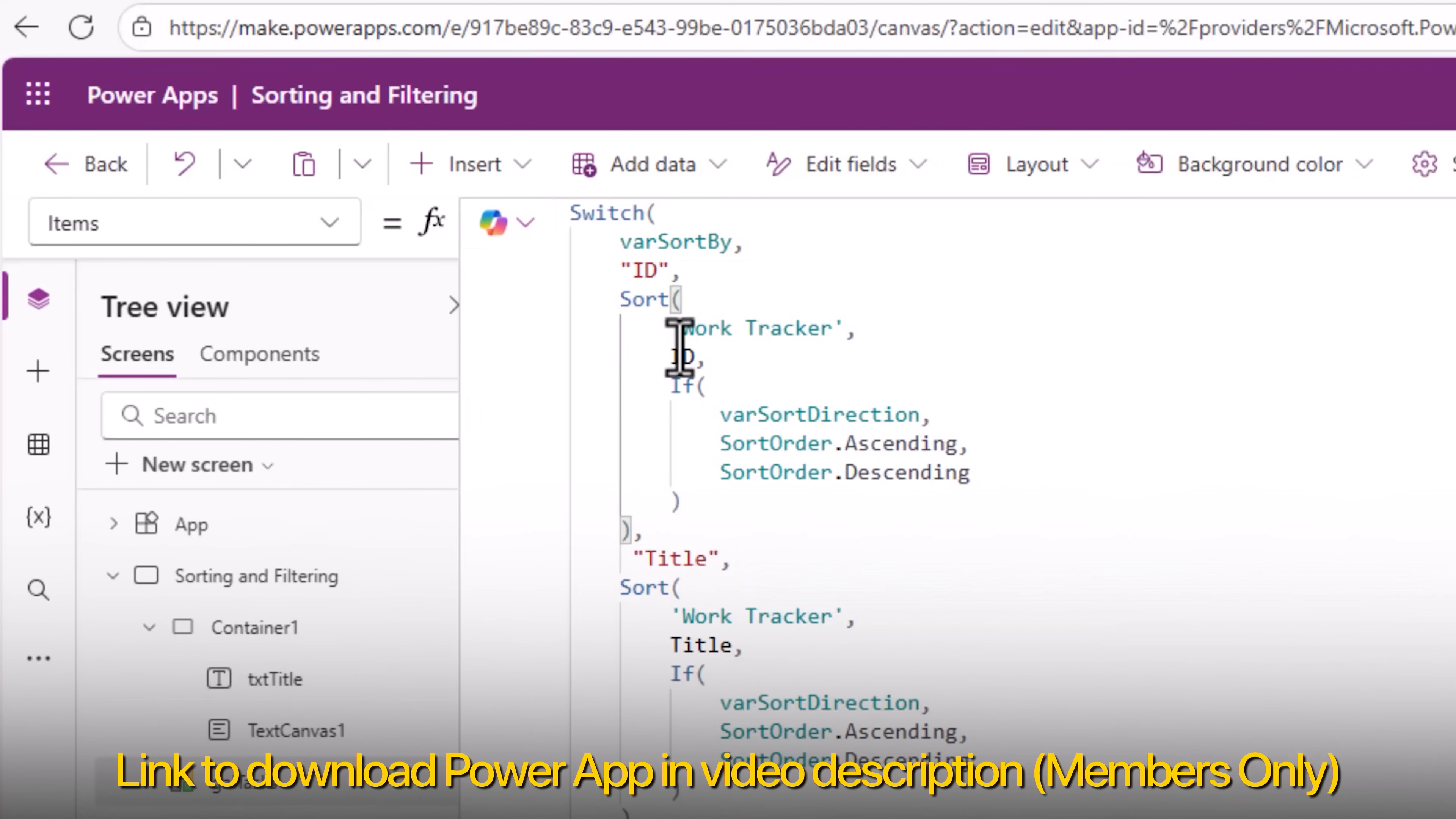
{"action": "left_click_drag", "start_coordinate": [660, 328], "coordinate": [824, 338]}
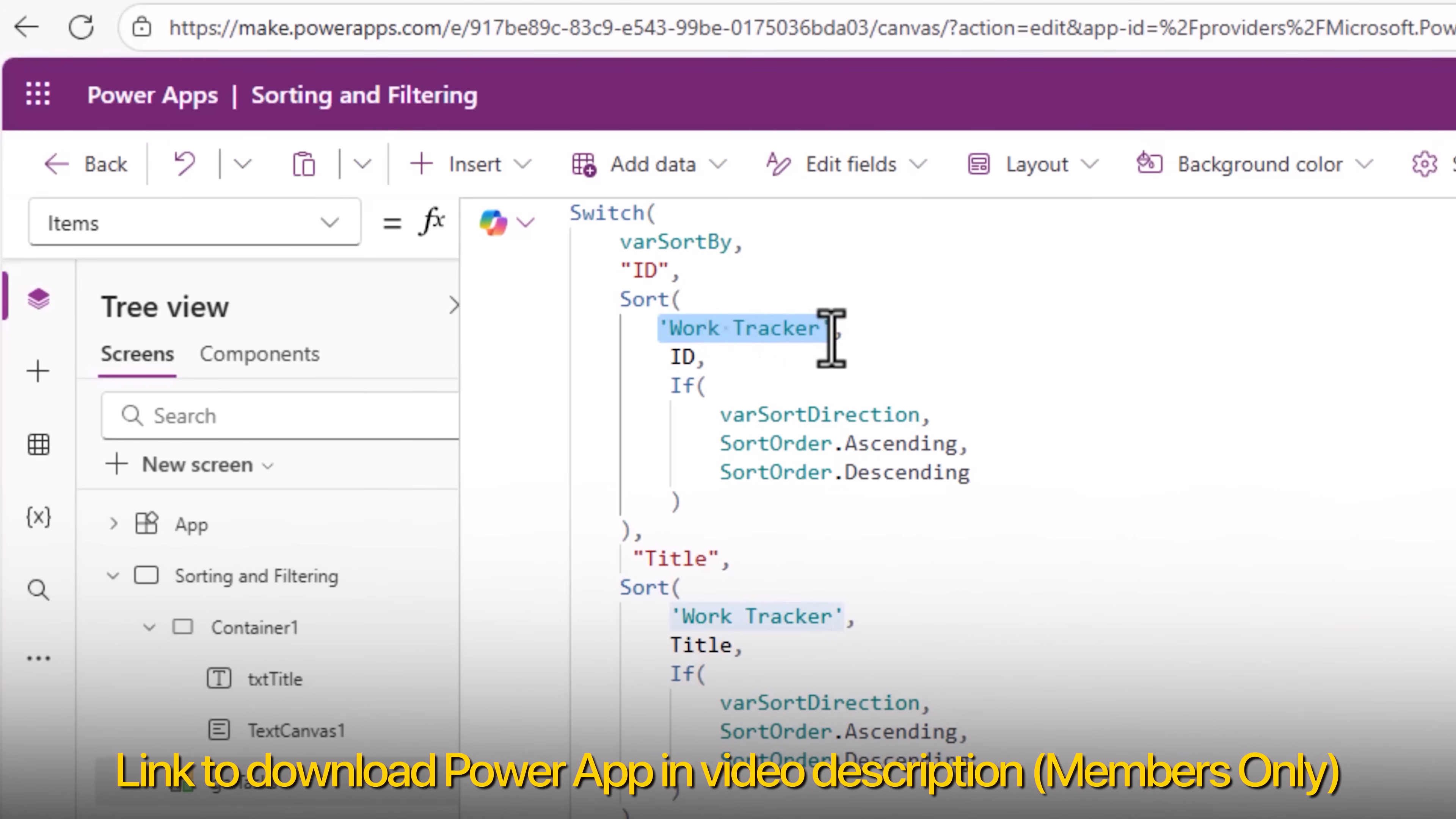
{"action": "left_click", "coordinate": [646, 328]}
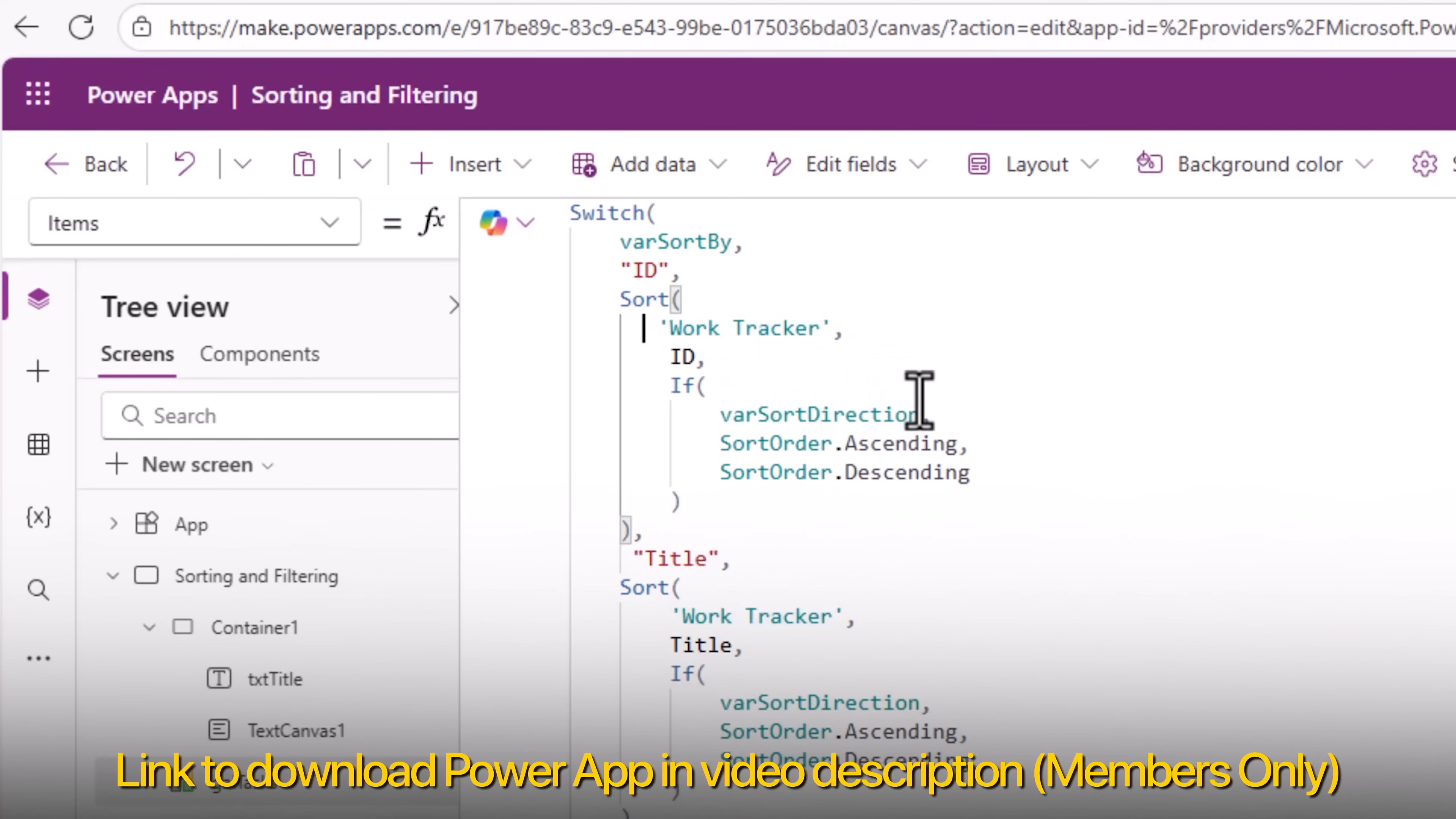
{"action": "type", "text": "Filter("}
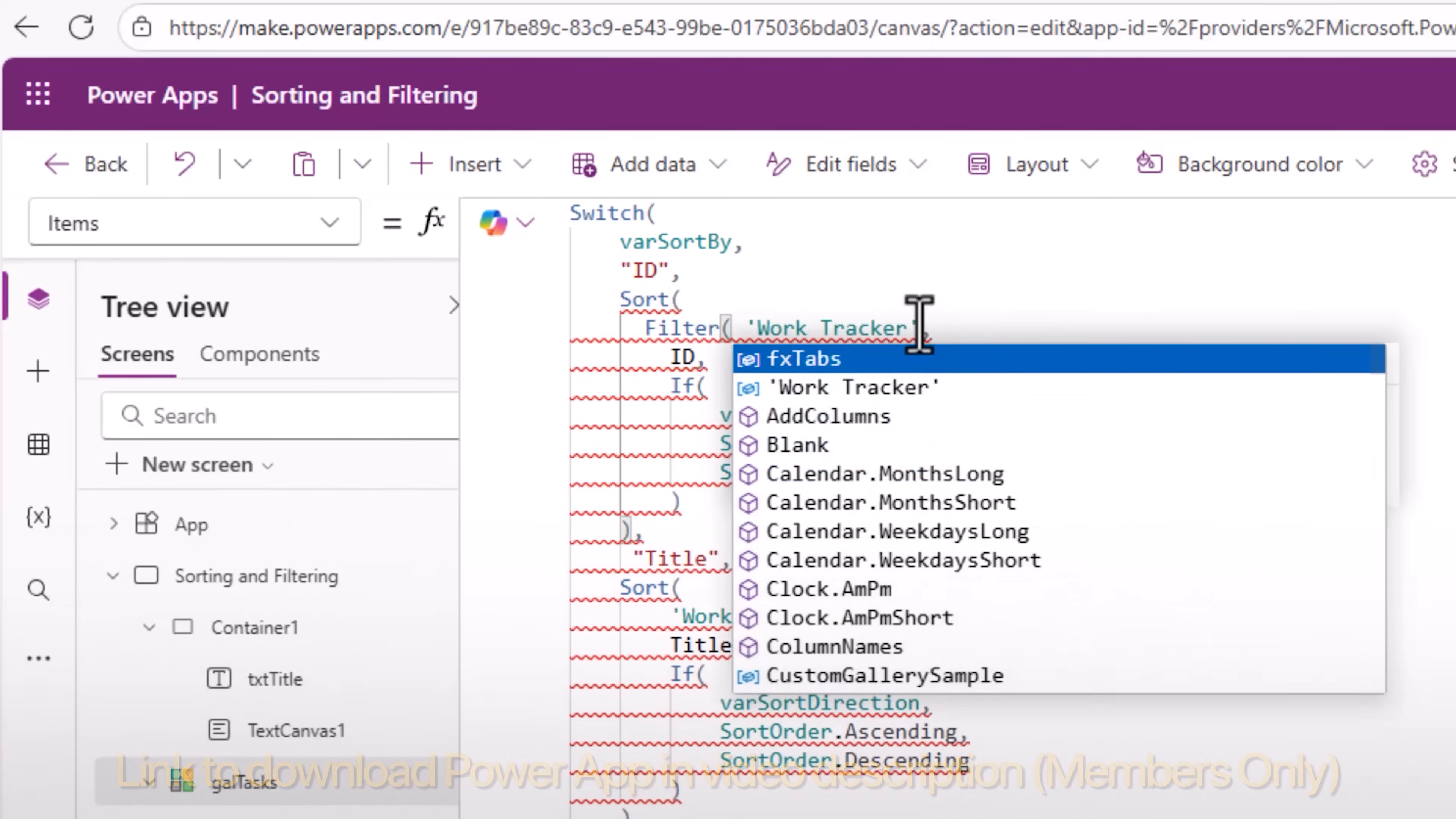
{"action": "left_click", "coordinate": [921, 327]}
{"action": "type", "text": ","}
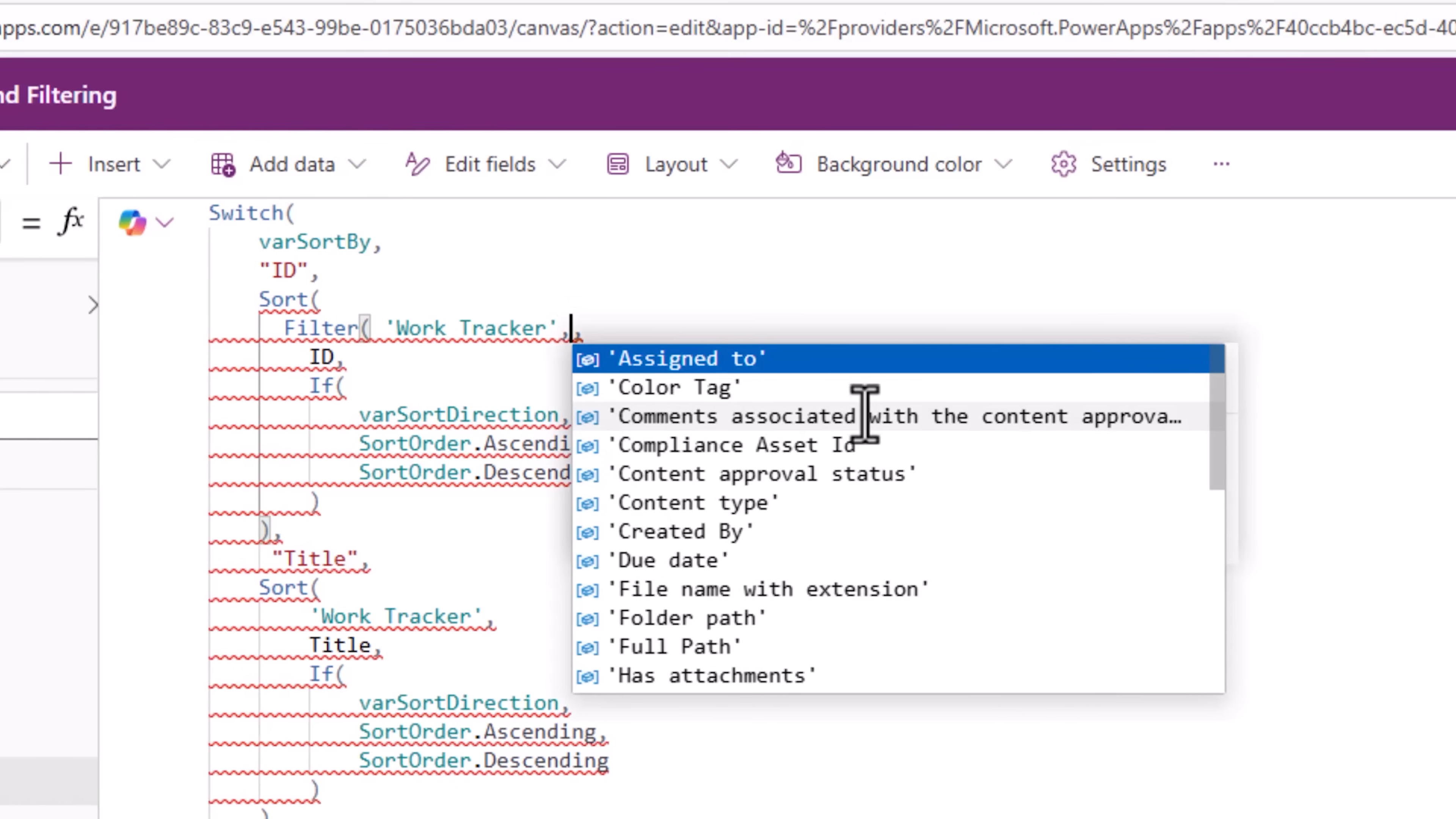
{"action": "type", "text": "starts"}
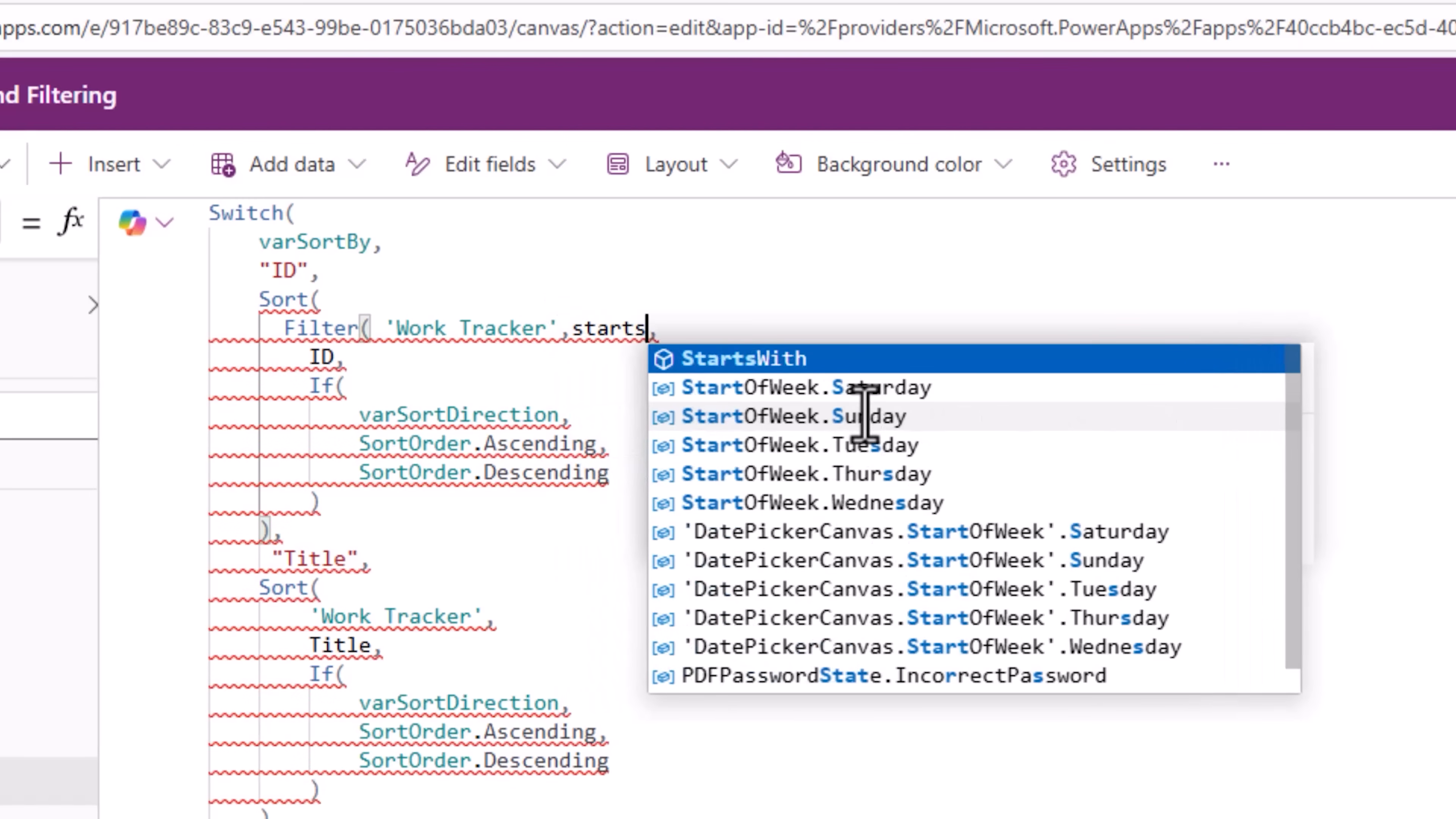
{"action": "key", "text": "Tab"}
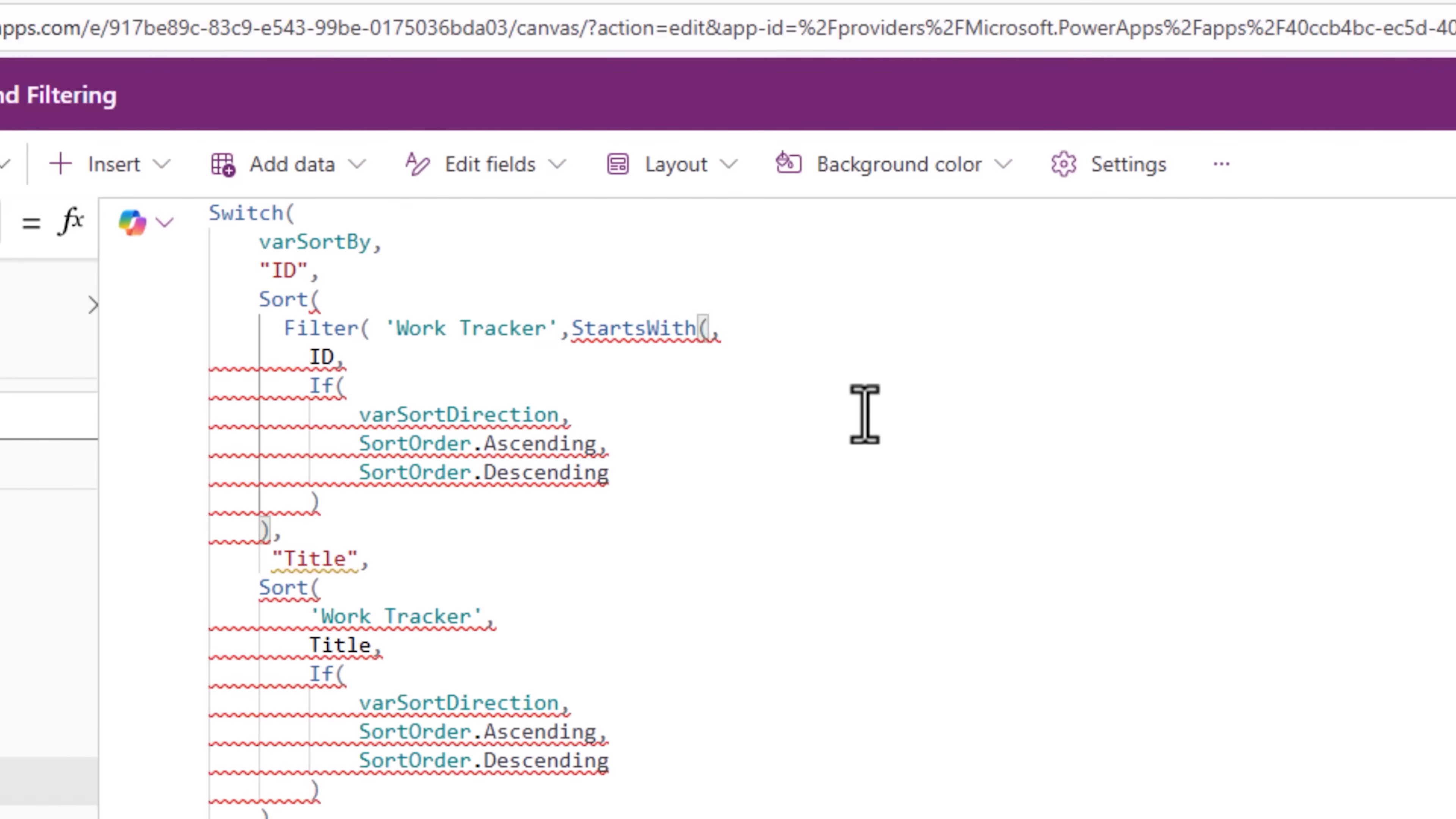
{"action": "type", "text": "Title,txtTitle.,"}
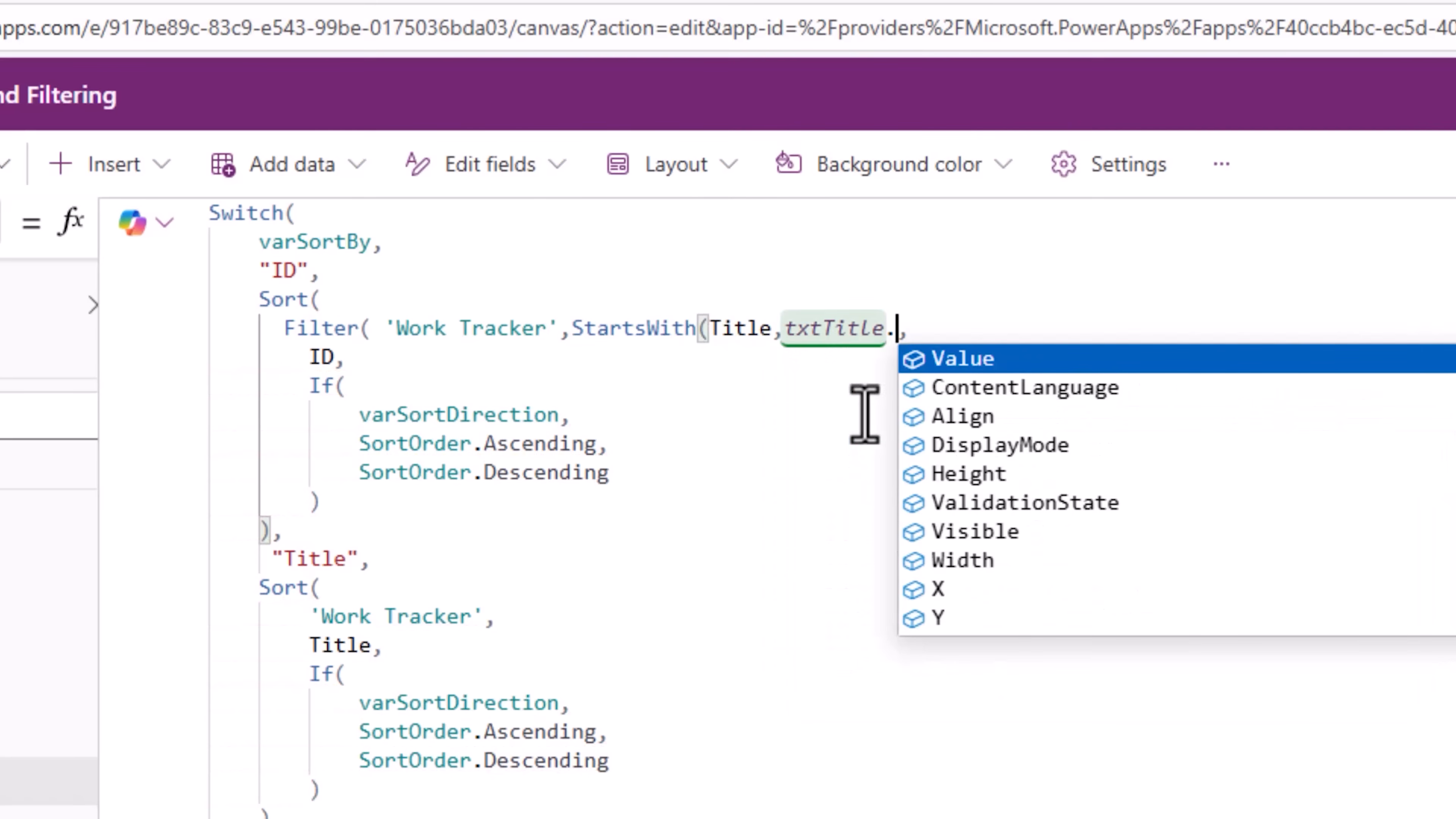
{"action": "key", "text": "Tab"}
{"action": "type", "text": ")"}
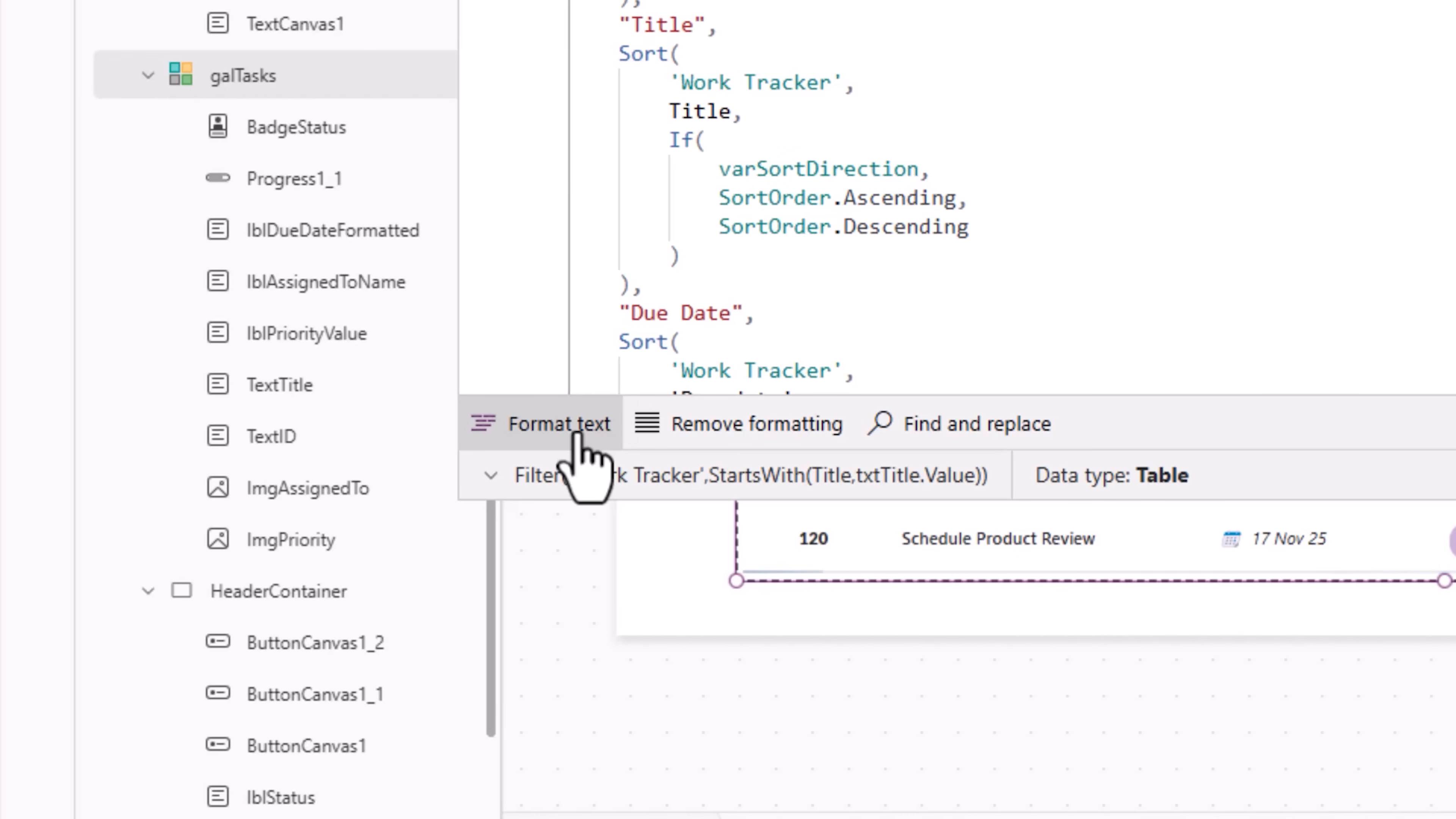
{"action": "left_click_drag", "start_coordinate": [586, 263], "coordinate": [607, 442]}
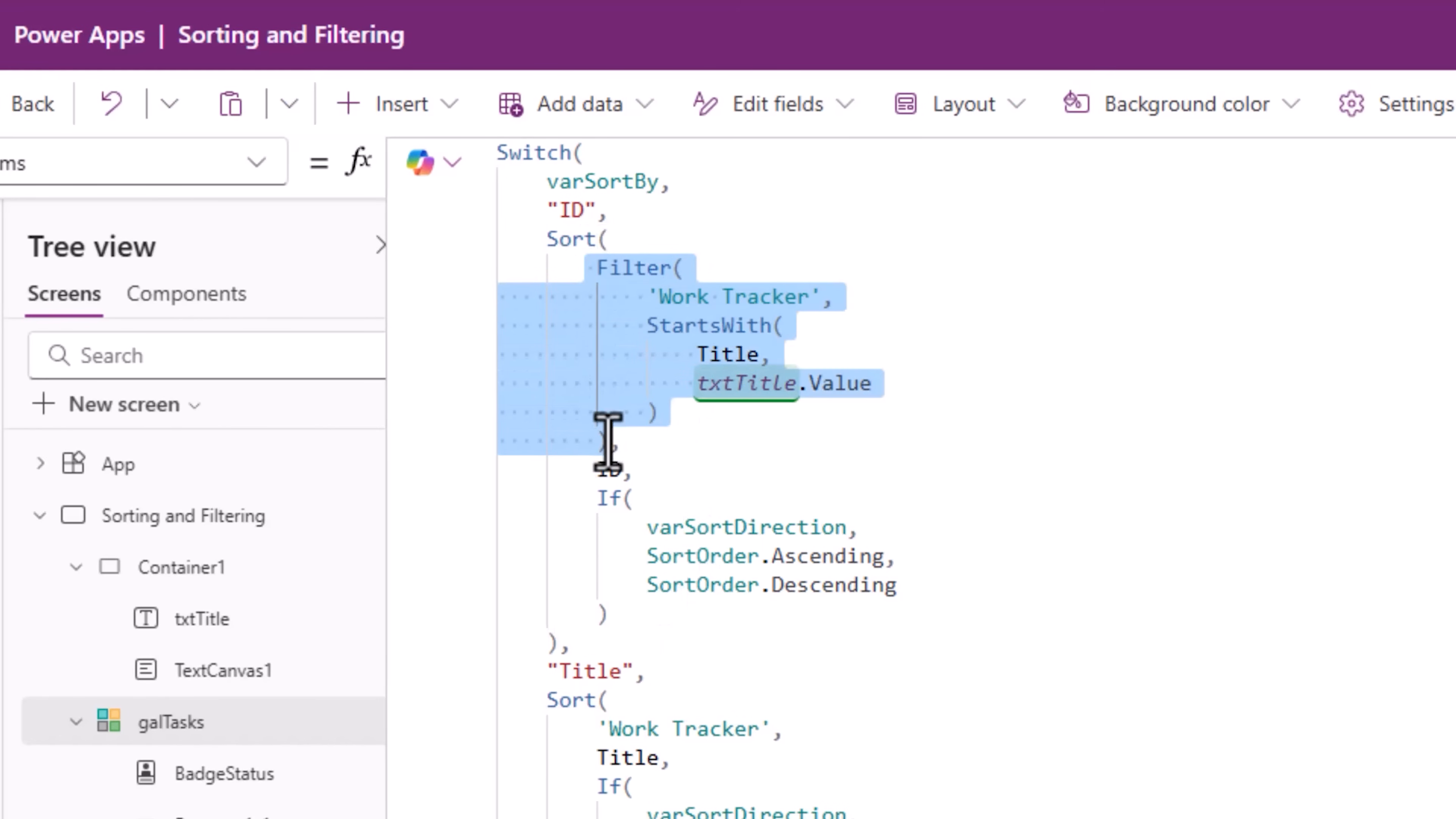
{"action": "left_click", "coordinate": [615, 459]}
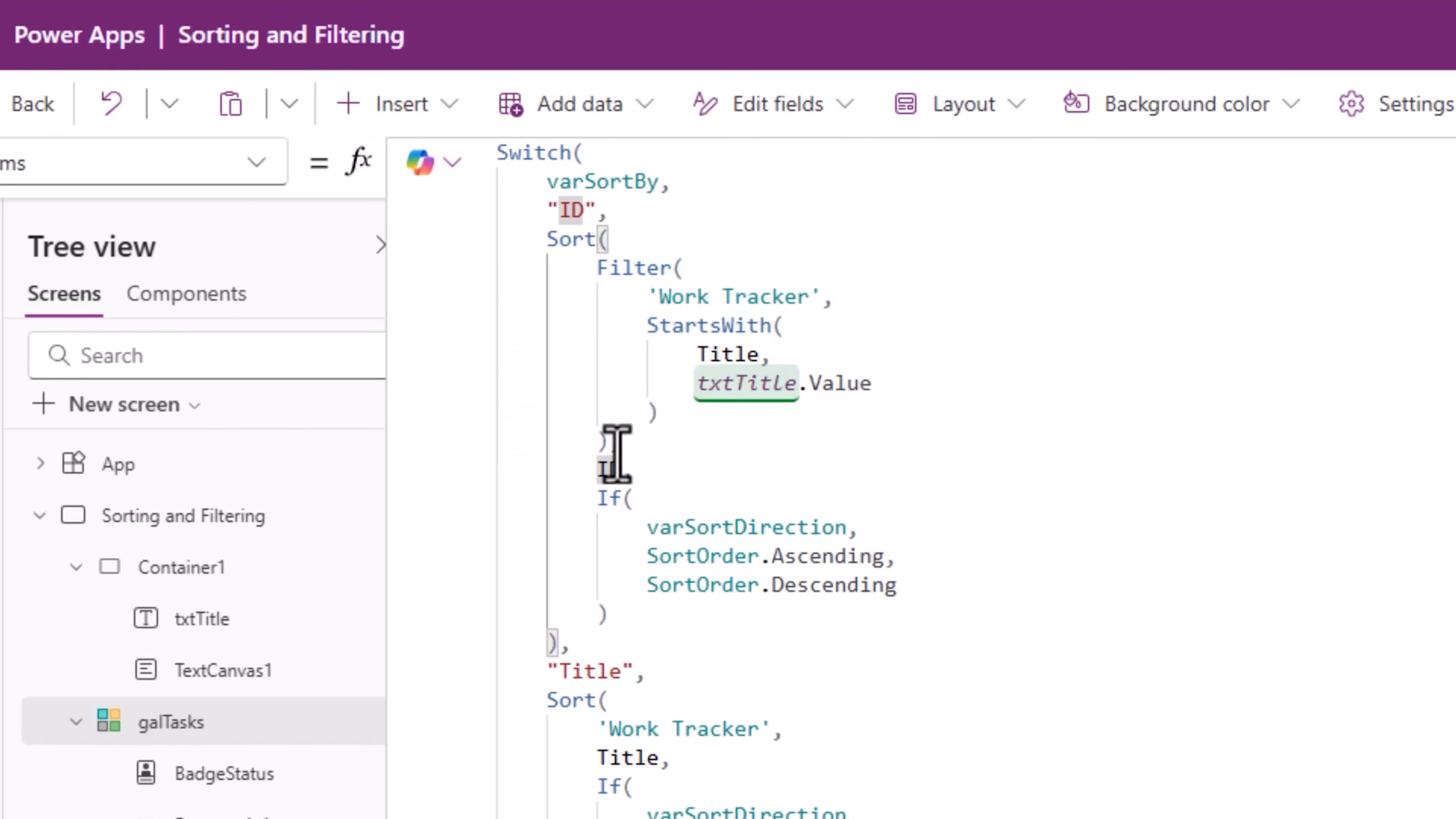
{"action": "scroll", "coordinate": [673, 631], "scroll_direction": "down", "scroll_amount": 2}
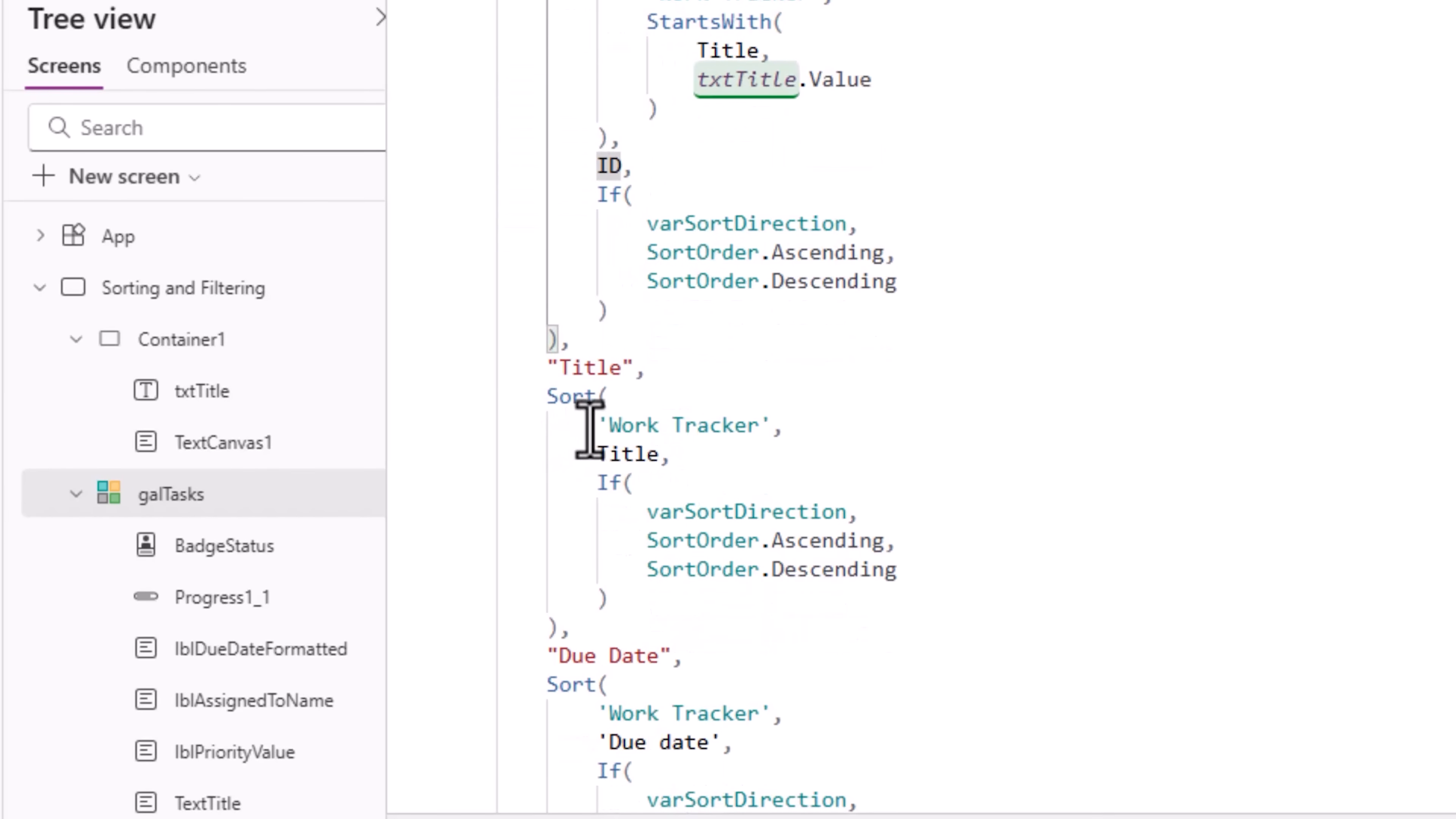
Step: Wrap the Title case's 'Work Tracker' source in the same Filter with StartsWith(Title, txtTitle.Value)
{"action": "left_click_drag", "start_coordinate": [599, 728], "coordinate": [659, 728]}
{"action": "left_click_drag", "start_coordinate": [691, 431], "coordinate": [775, 427]}
{"action": "type", "text": "Filter(     'Work Tracker',     StartsWith(         Title,         txtTitle.Value     ) )"}
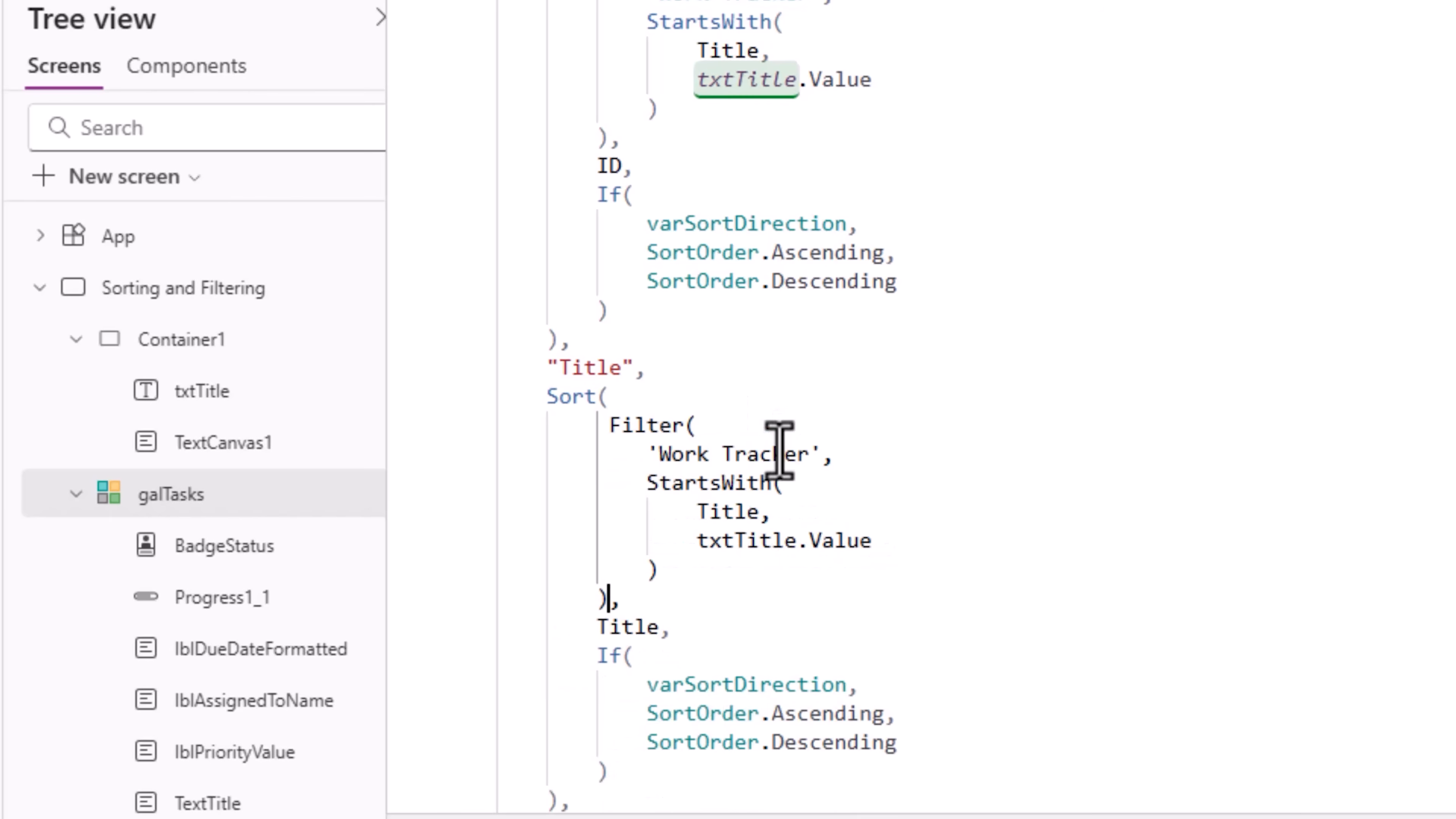
Step: Wrap the Due Date case's 'Work Tracker' source in the same Filter with StartsWith(Title, txtTitle.Value)
{"action": "scroll", "coordinate": [836, 624], "scroll_direction": "down", "scroll_amount": 8}
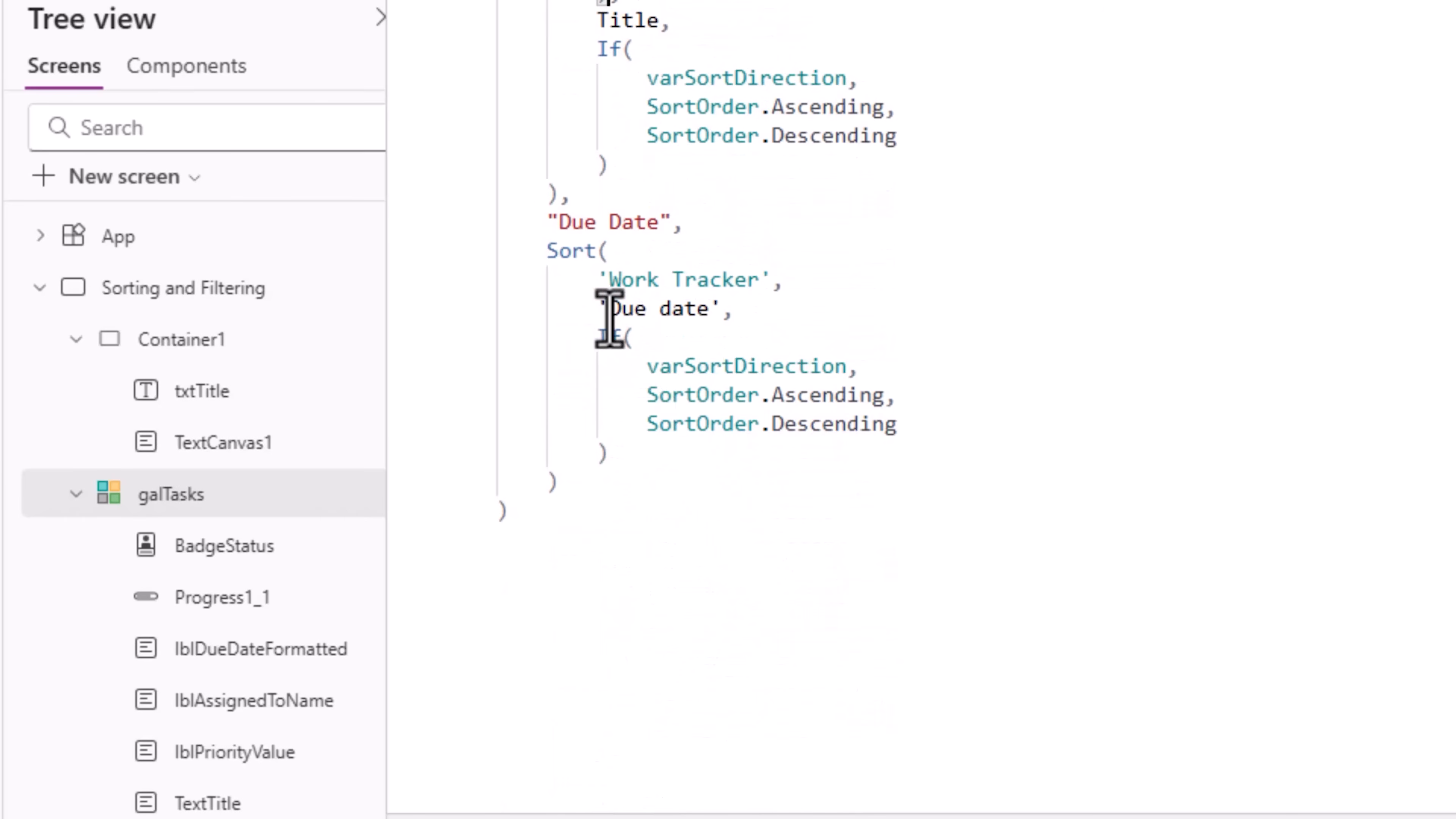
{"action": "left_click_drag", "start_coordinate": [603, 287], "coordinate": [771, 282]}
{"action": "type", "text": "Filter('Work Tracker', StartsWith(Title, txtTitle.Value))"}
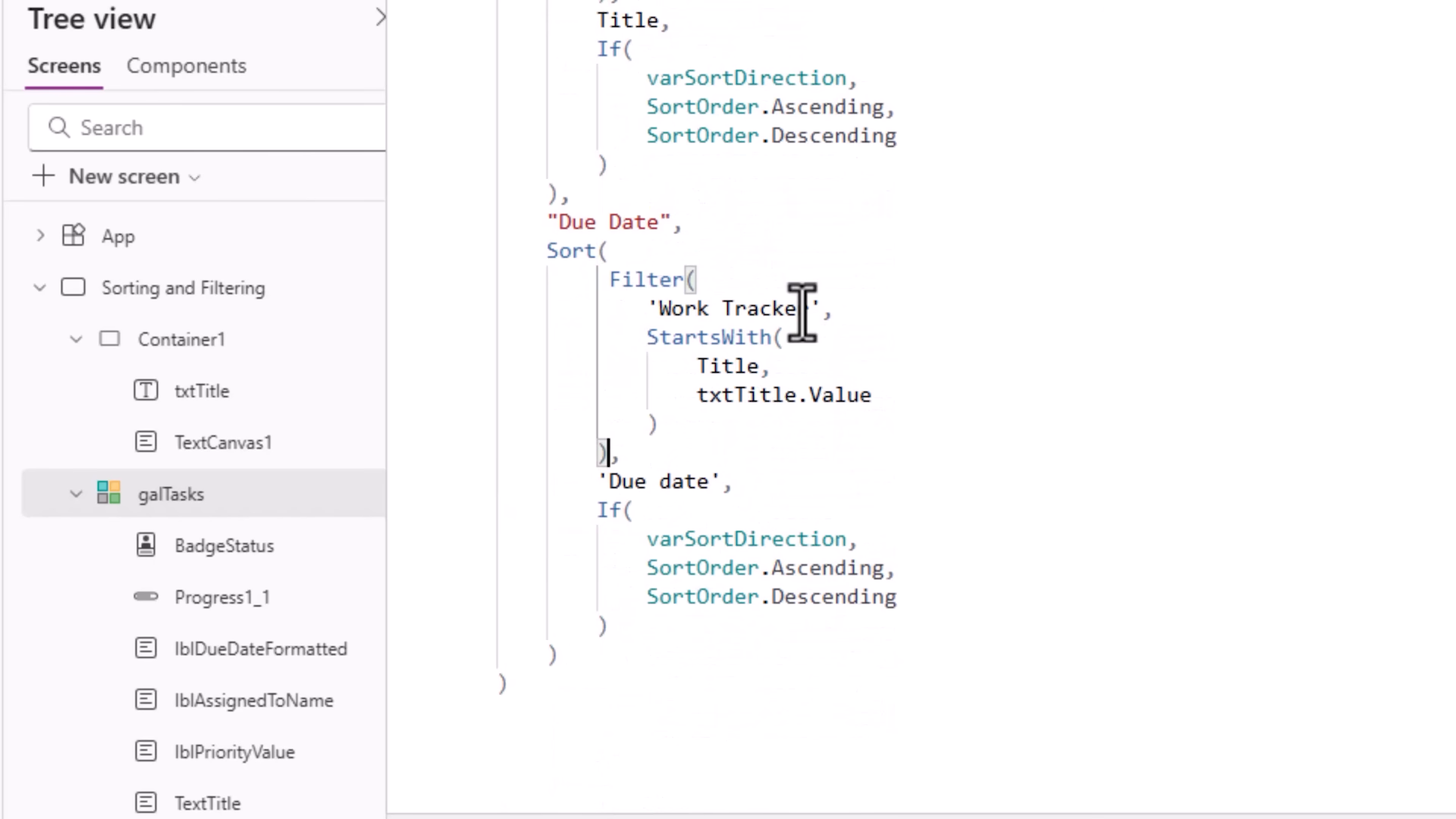
{"action": "scroll", "coordinate": [813, 598], "scroll_direction": "up", "scroll_amount": 5}
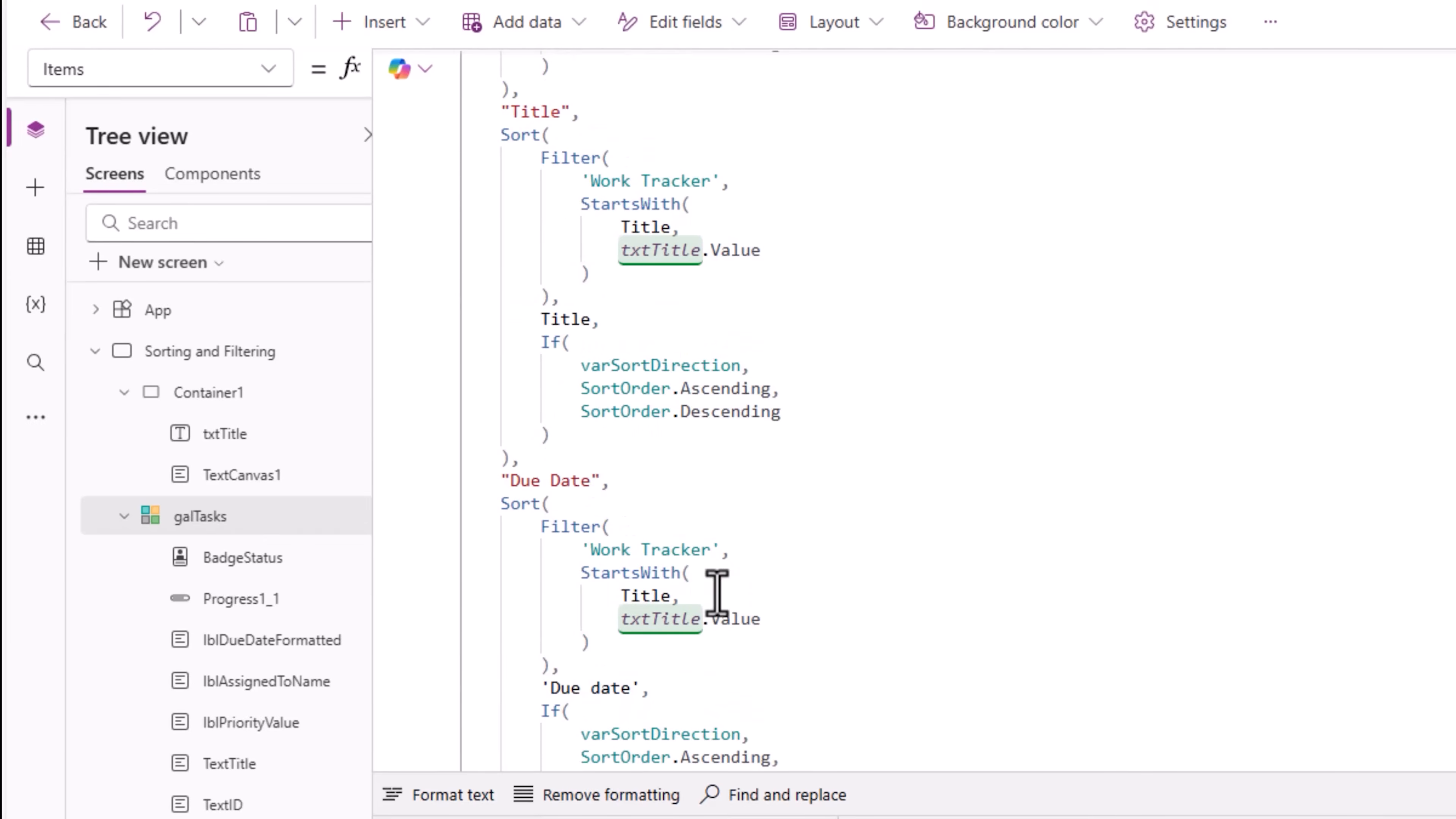
{"action": "scroll", "coordinate": [715, 600], "scroll_direction": "up", "scroll_amount": 4}
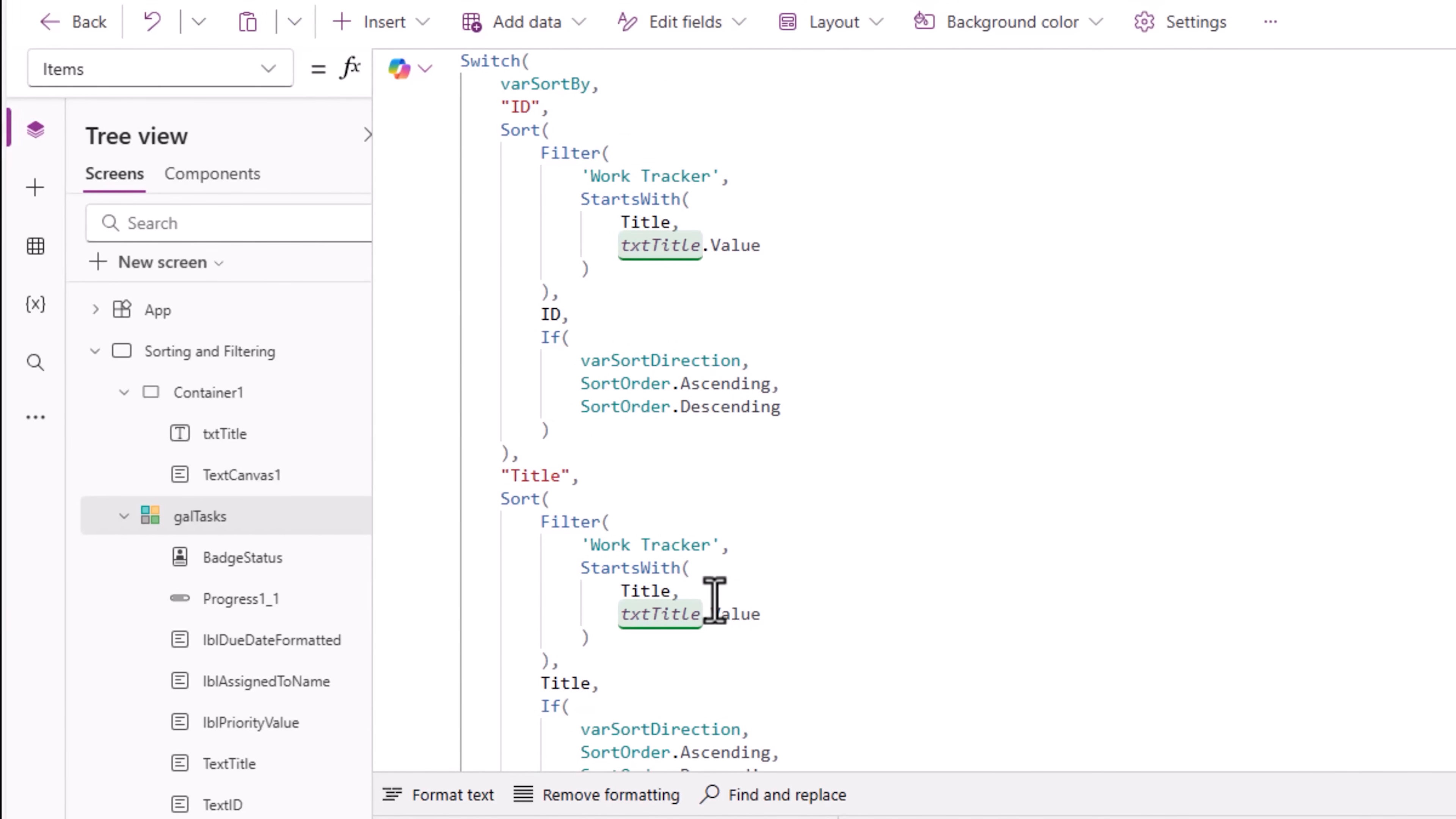
Step: Preview the app, filter the gallery by entering rev in the Title search box, then clear the box
{"action": "left_click", "coordinate": [1422, 277]}
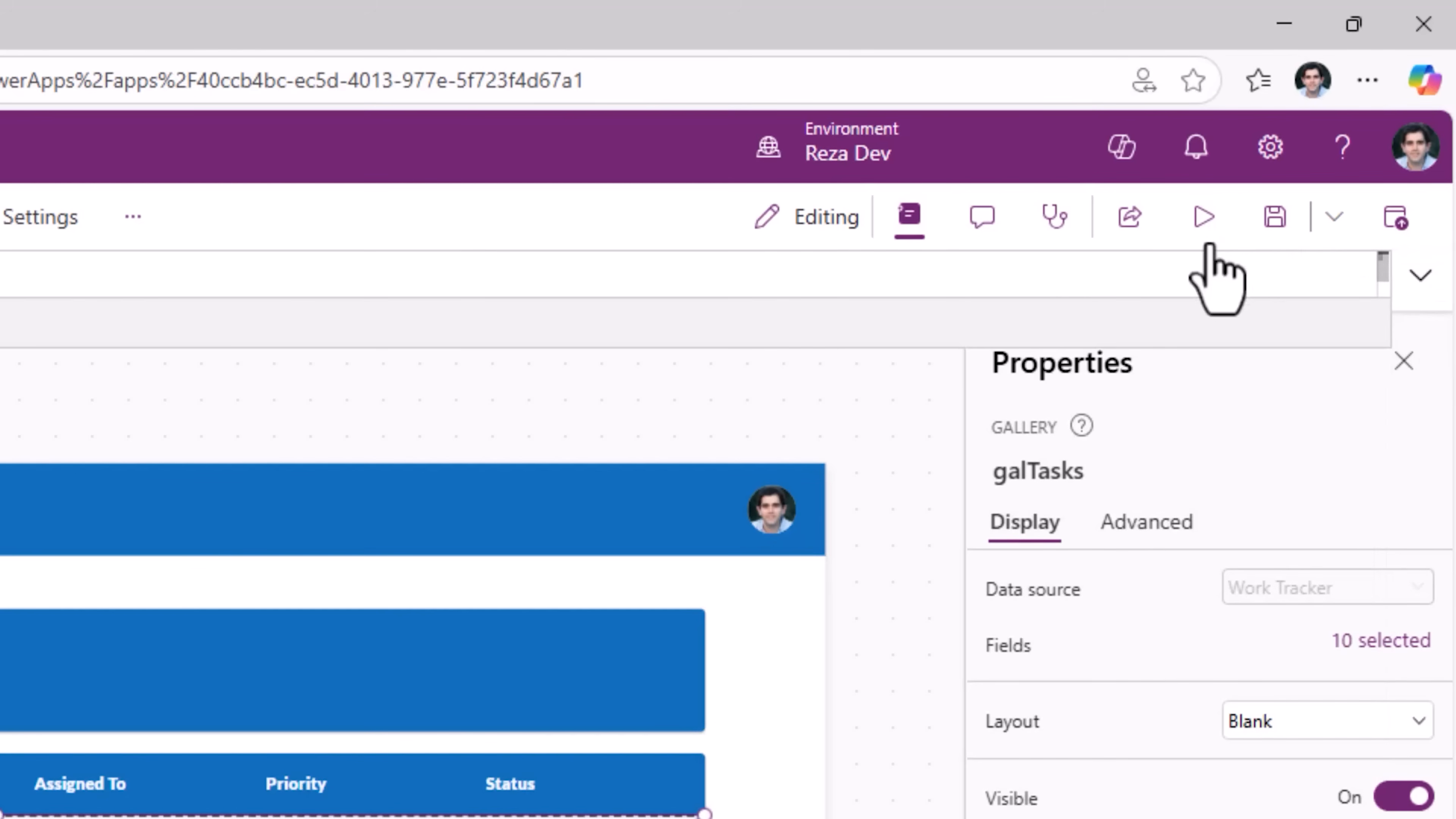
{"action": "left_click", "coordinate": [1204, 218]}
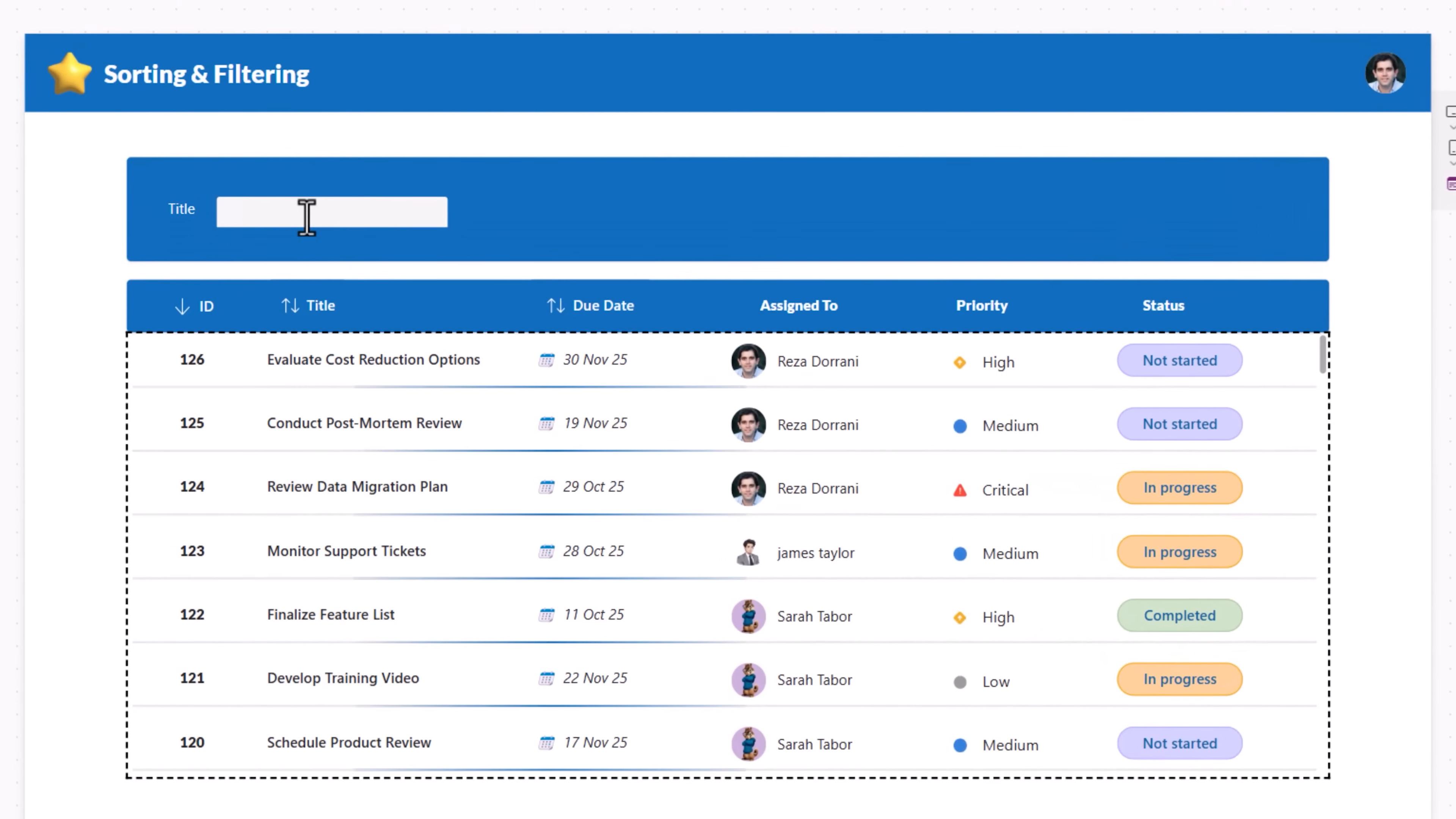
{"action": "left_click", "coordinate": [306, 217]}
{"action": "type", "text": "rev"}
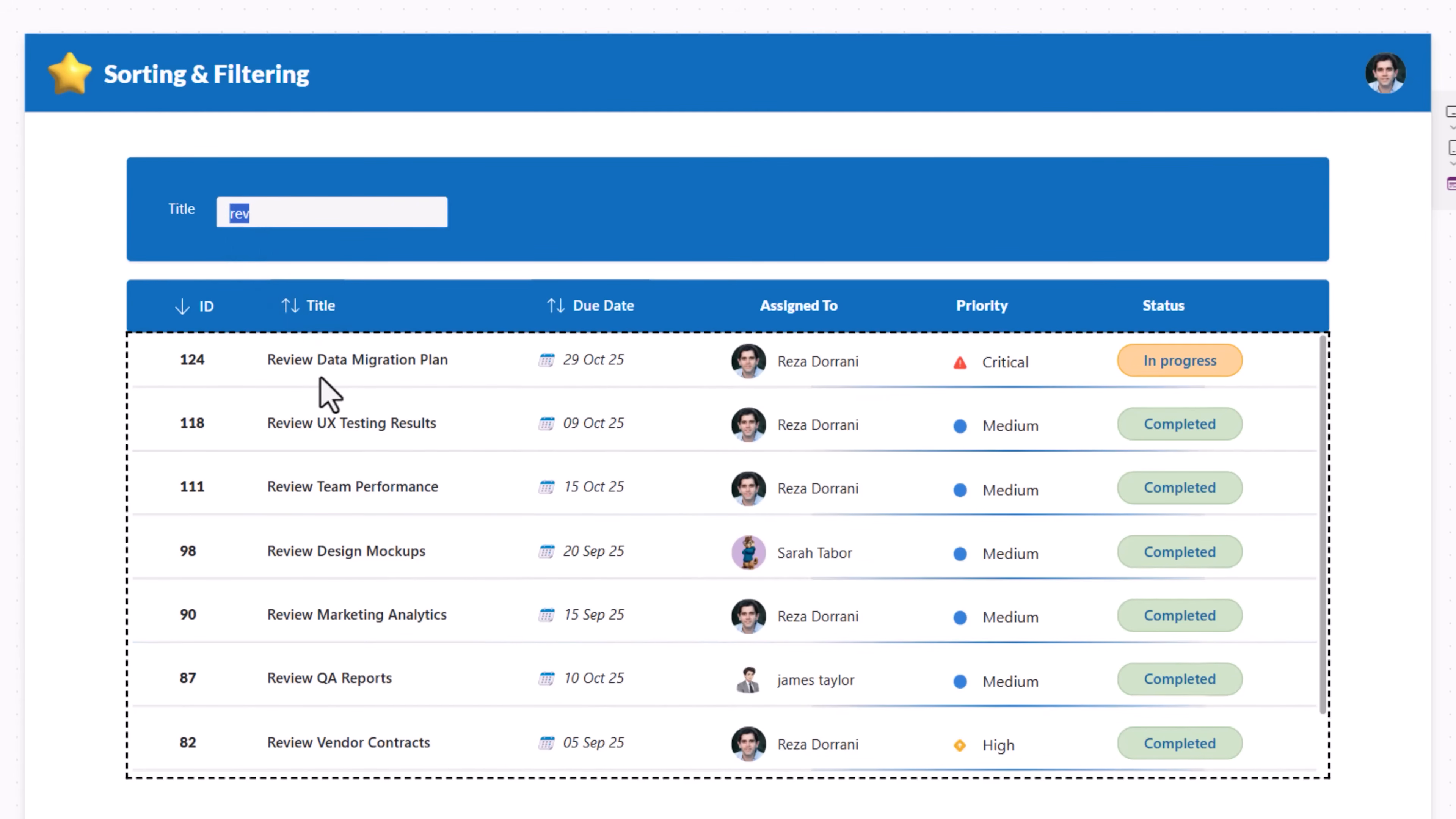
{"action": "scroll", "coordinate": [317, 685], "scroll_direction": "down", "scroll_amount": 1}
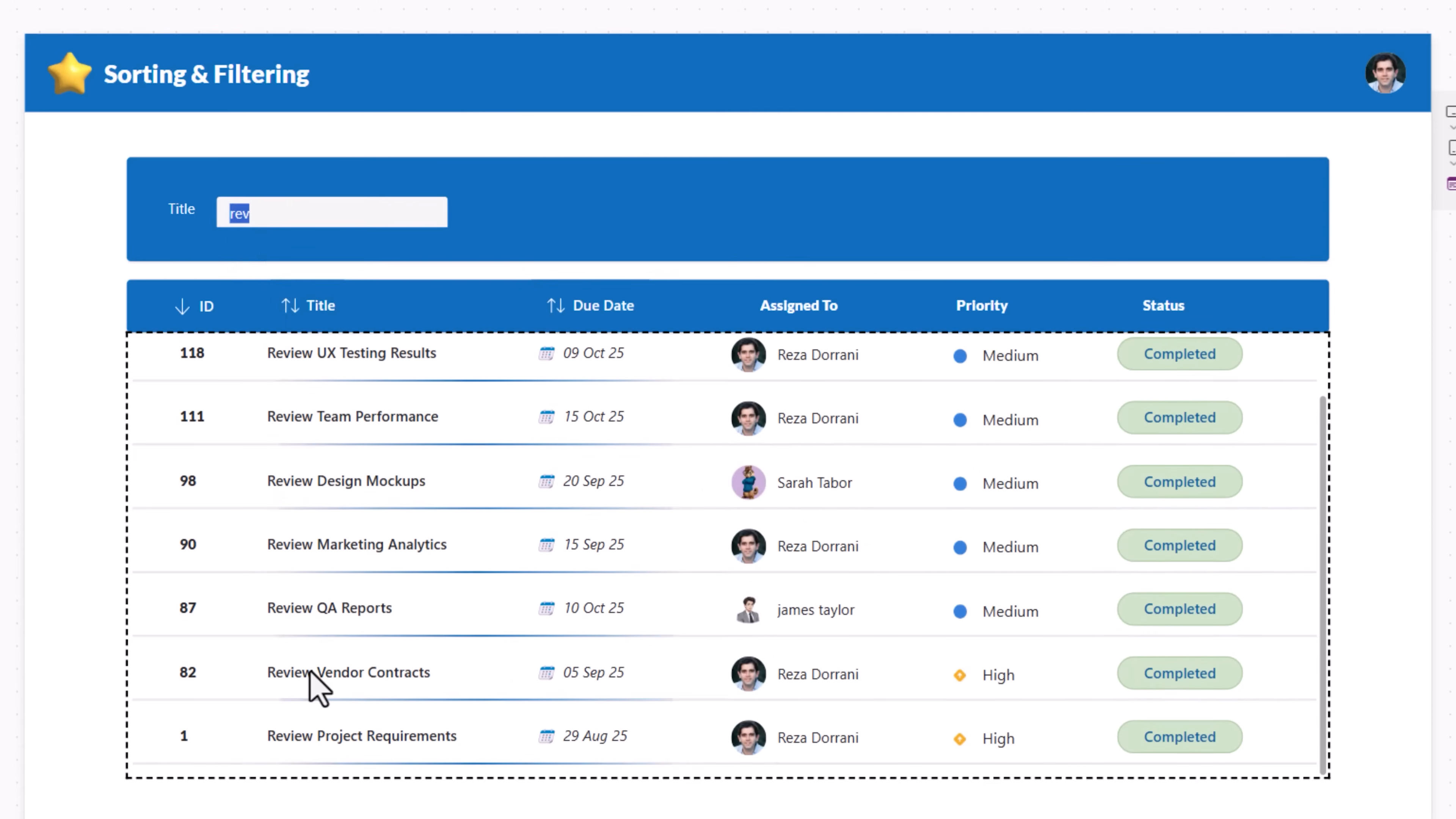
{"action": "scroll", "coordinate": [316, 688], "scroll_direction": "up", "scroll_amount": 1}
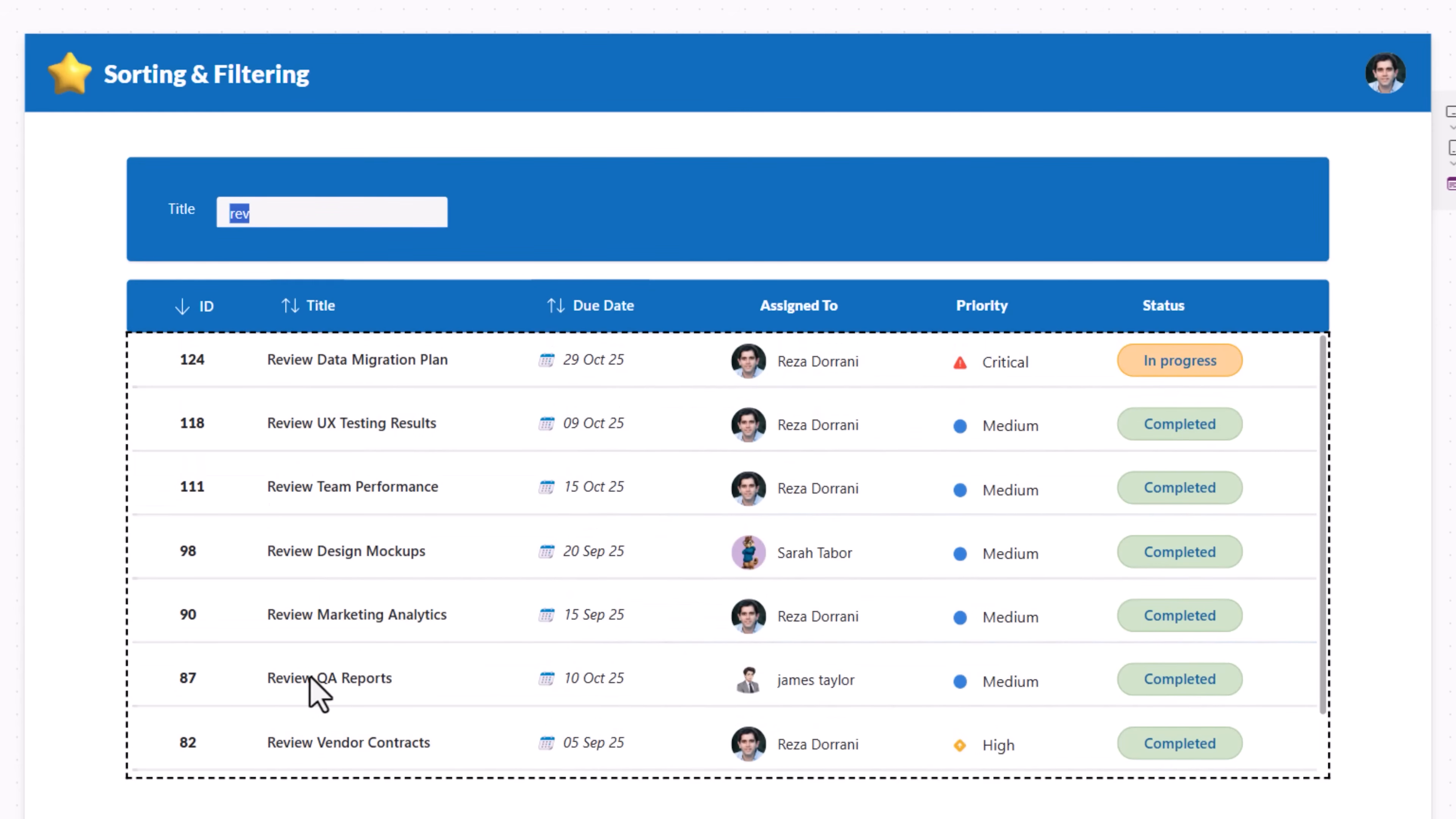
{"action": "left_click_drag", "start_coordinate": [283, 212], "coordinate": [185, 215]}
{"action": "key", "text": "BackSpace"}
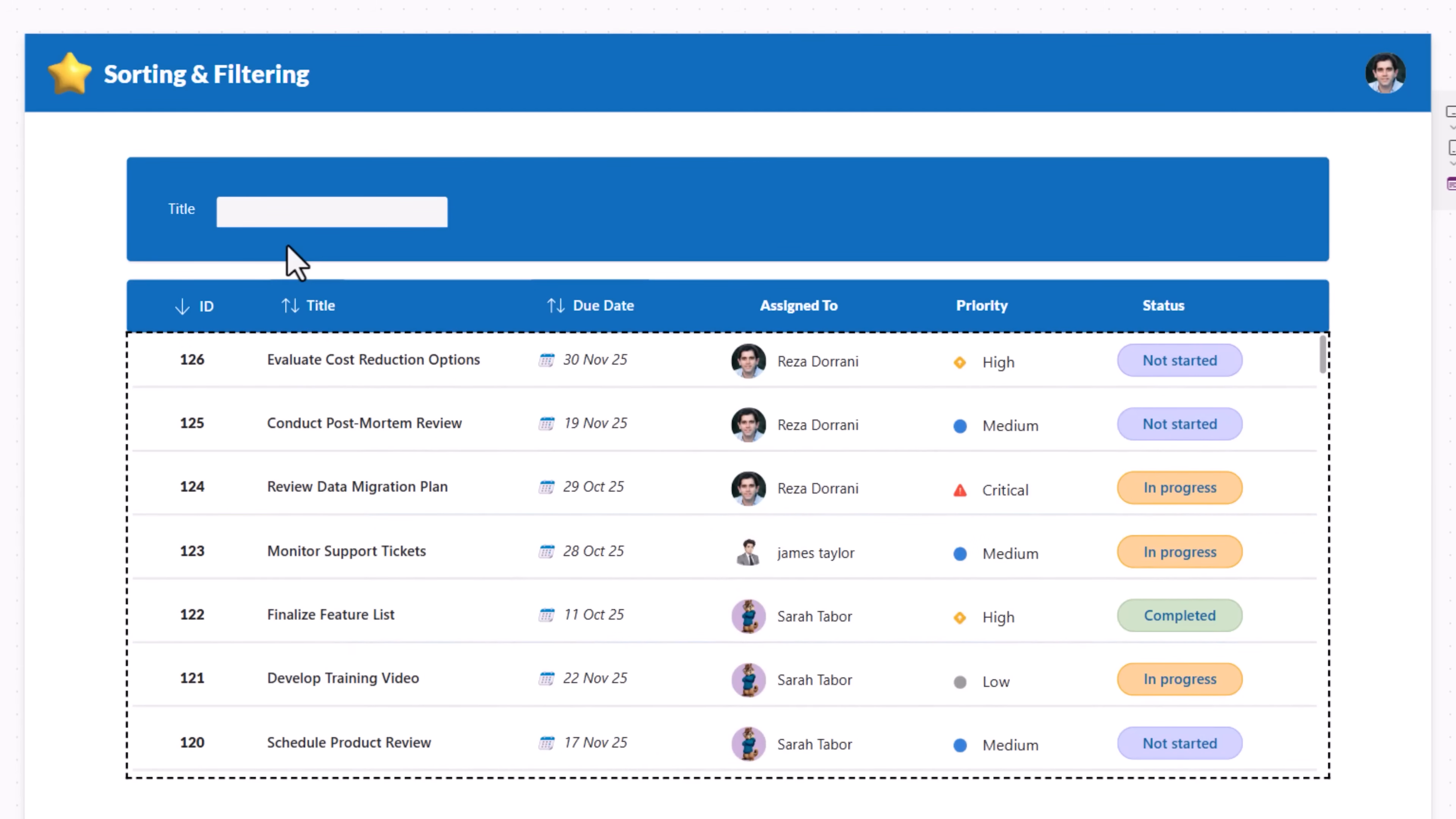
Step: Set the txtTitle input's Trigger output to Delayed and test it by entering final in the Title box
{"action": "left_click", "coordinate": [317, 211]}
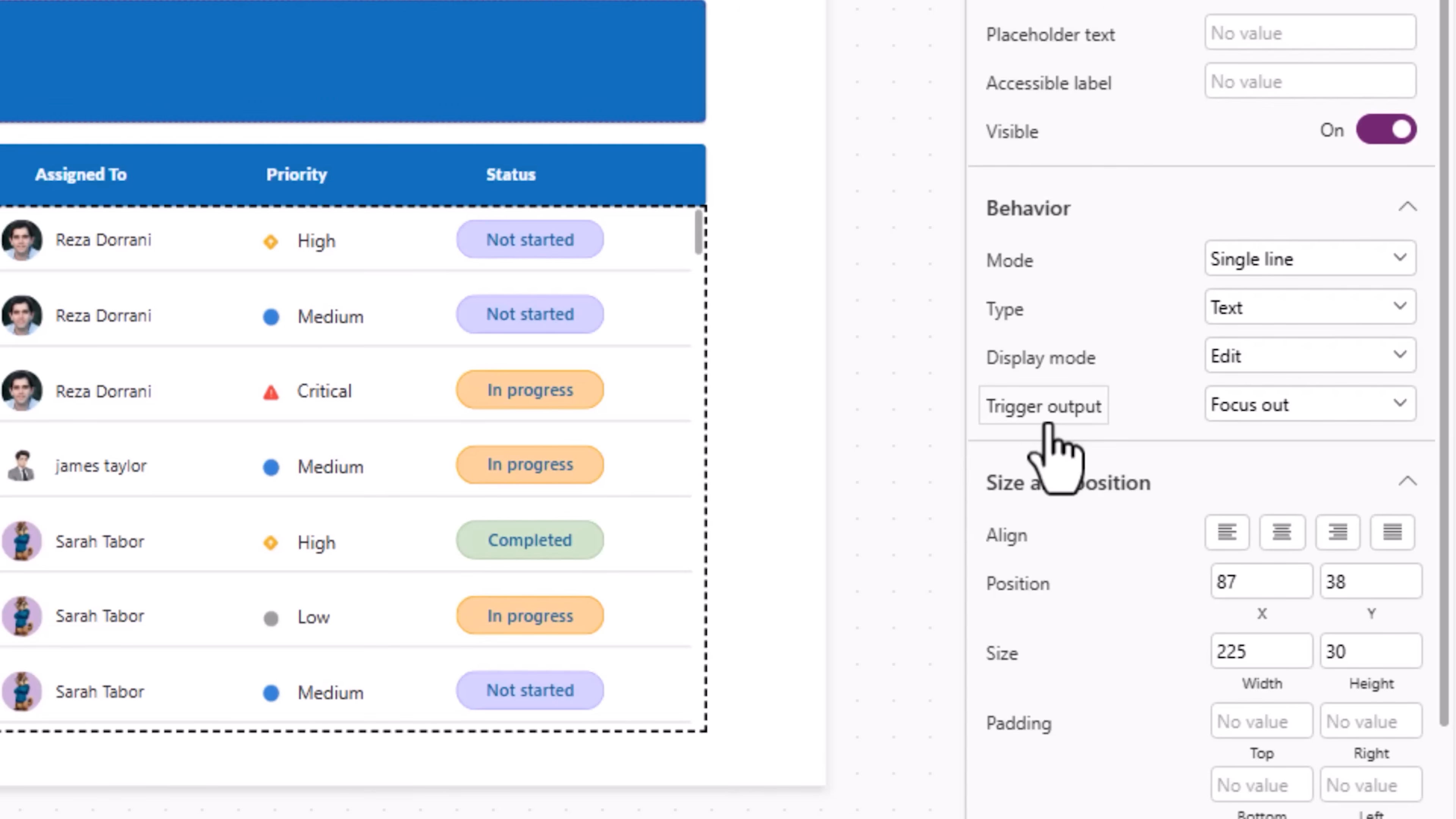
{"action": "left_click", "coordinate": [1225, 419]}
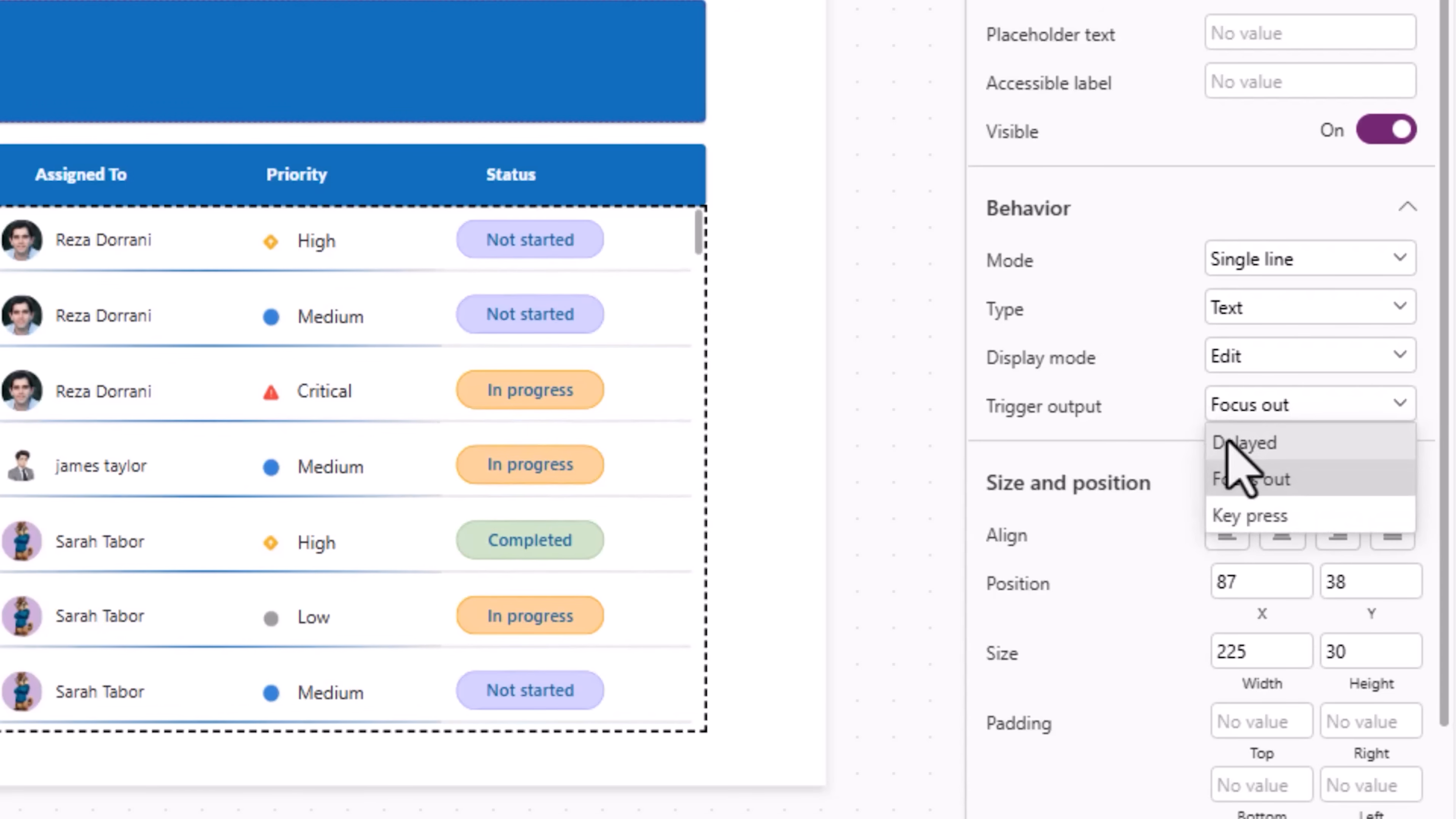
{"action": "left_click", "coordinate": [1228, 445]}
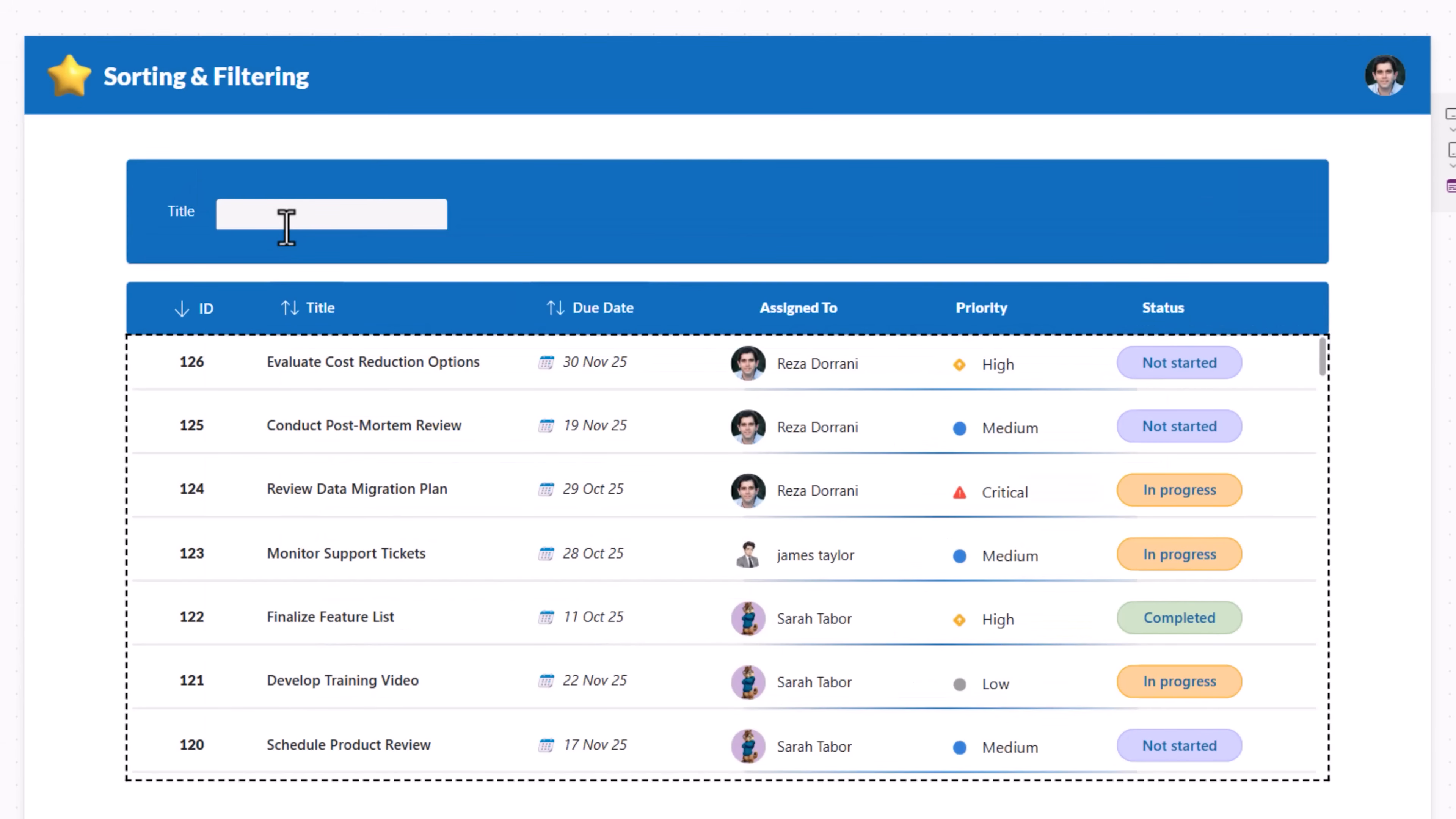
{"action": "left_click", "coordinate": [287, 224]}
{"action": "type", "text": "final"}
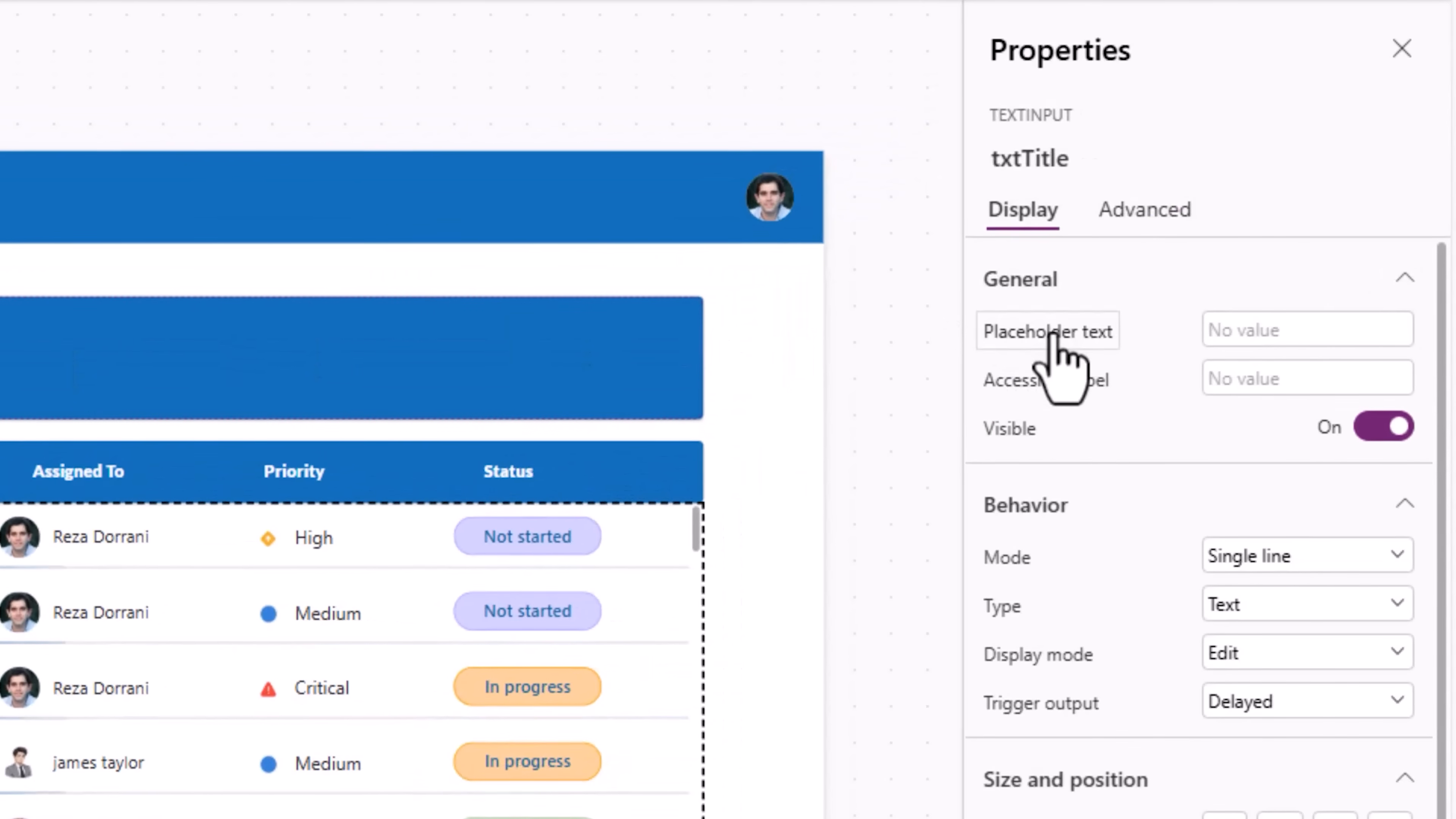
Step: Set txtTitle's placeholder text to "The text to search for at the beginning of Title"
{"action": "left_click", "coordinate": [1202, 420]}
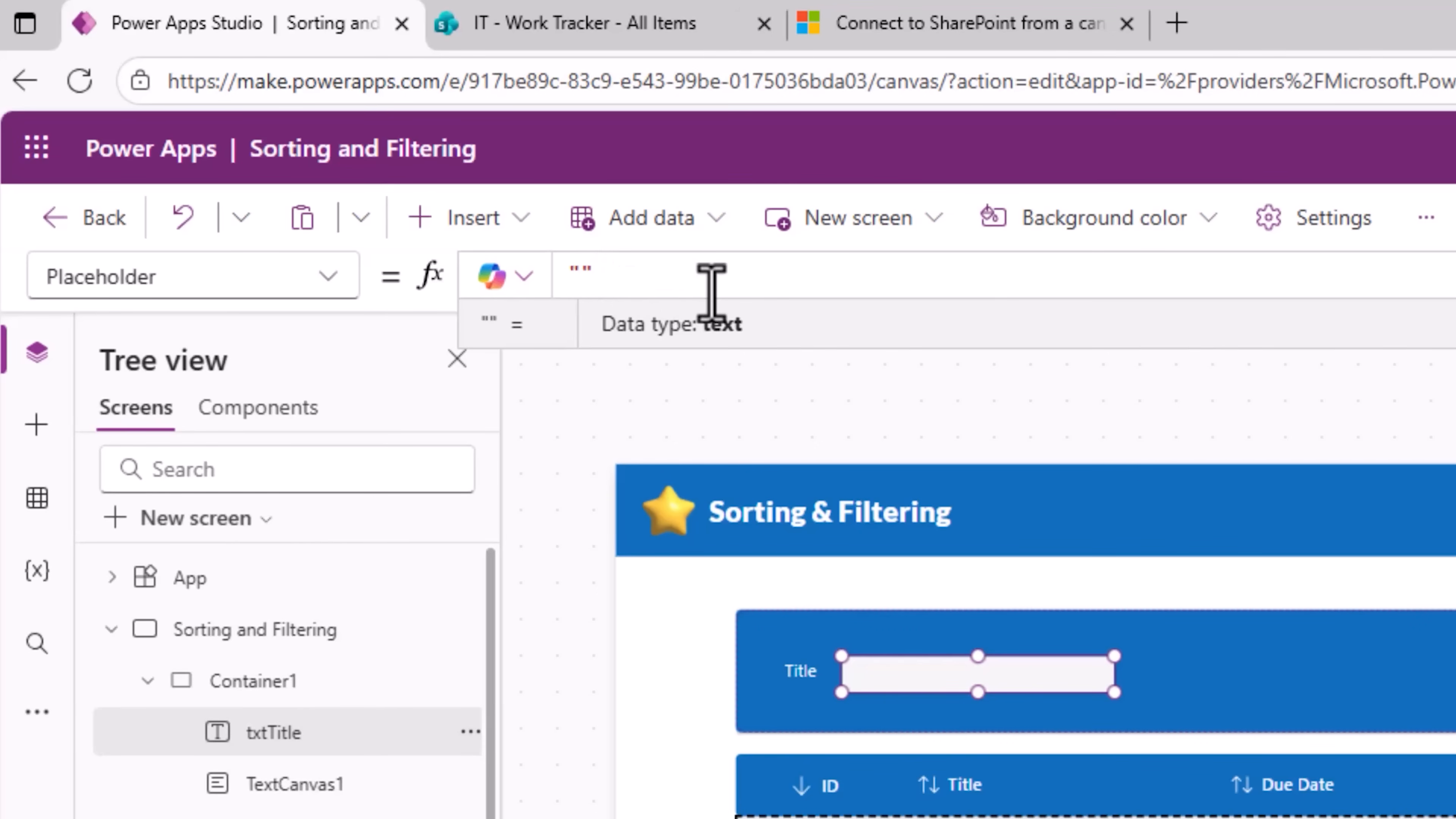
{"action": "type", "text": "The text to search for at the beginning of Title"}
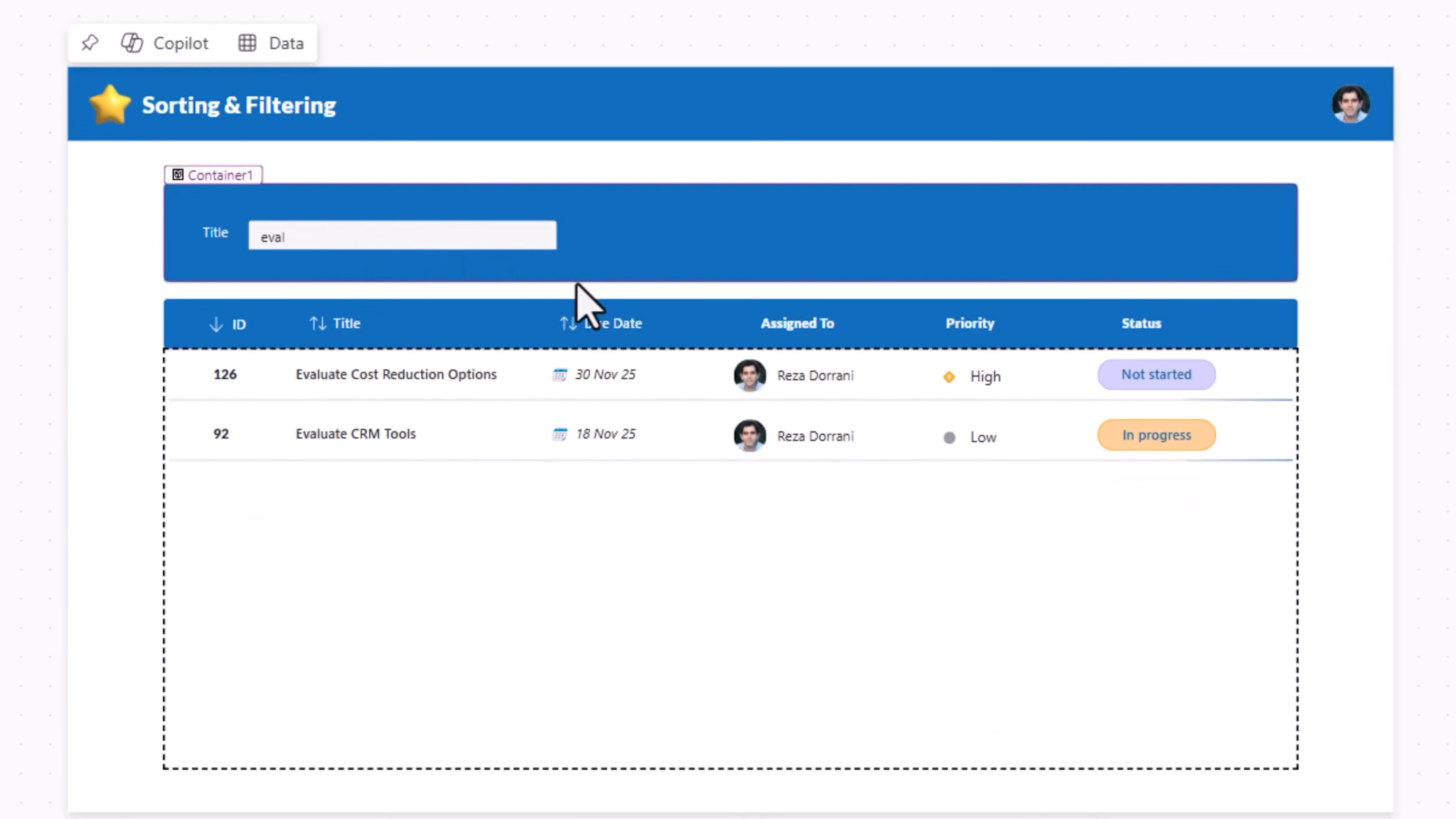
Step: Insert a button into the container right beside the Title text input and shrink it to a small square
{"action": "left_click", "coordinate": [575, 268]}
{"action": "left_click", "coordinate": [44, 242]}
{"action": "left_click", "coordinate": [208, 233]}
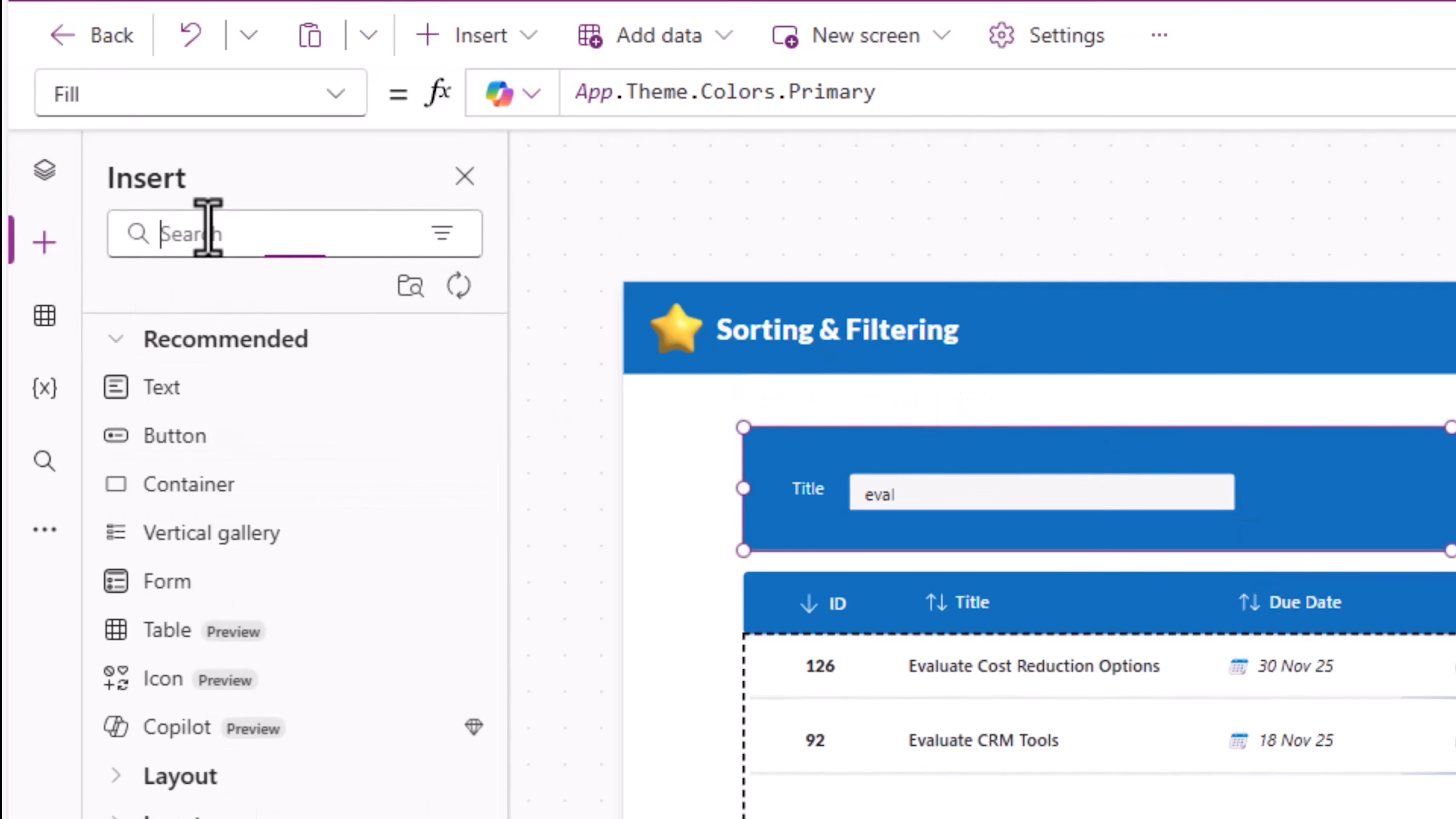
{"action": "left_click", "coordinate": [224, 476]}
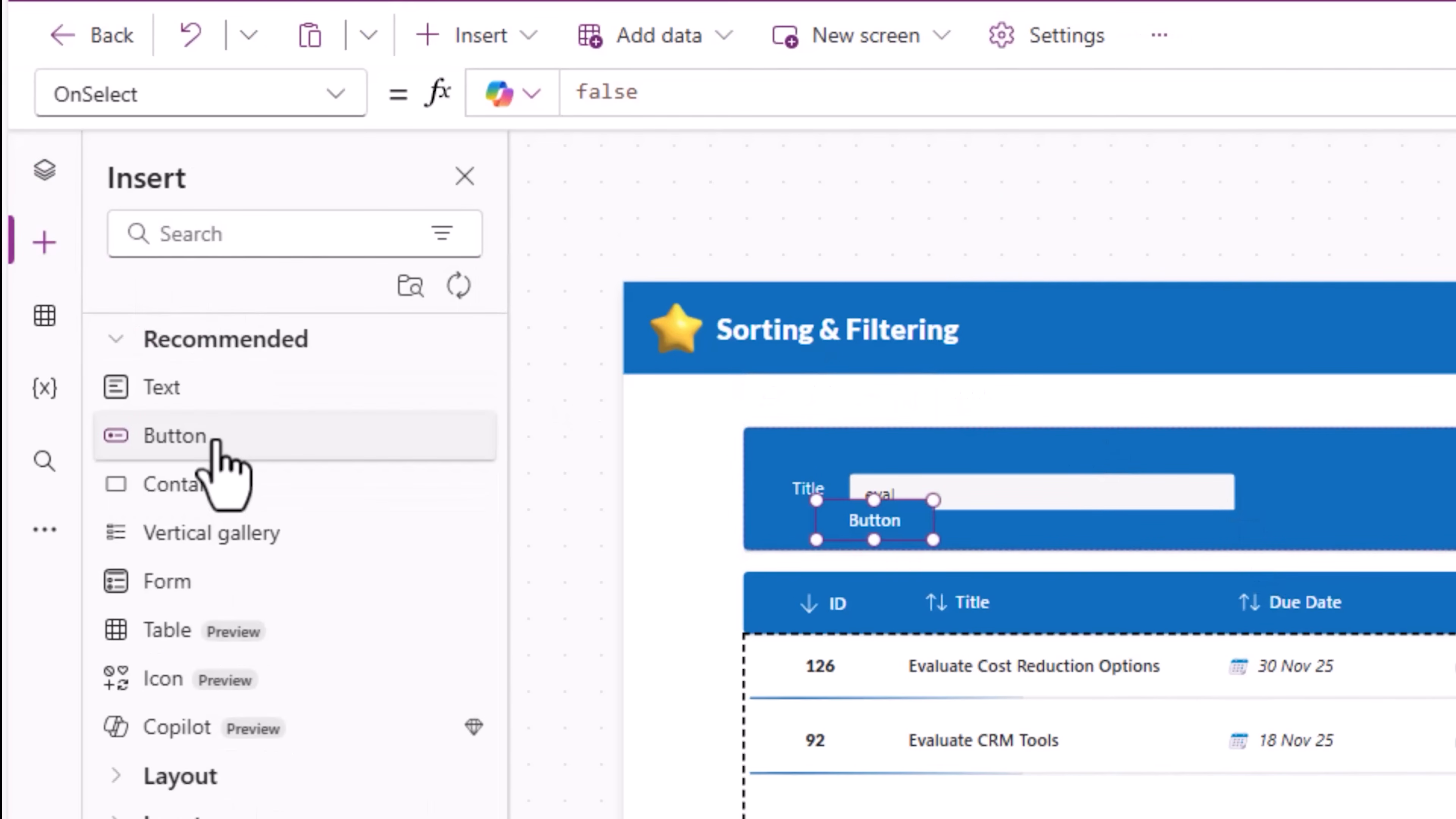
{"action": "left_click_drag", "start_coordinate": [890, 521], "coordinate": [1296, 512]}
{"action": "left_click_drag", "start_coordinate": [930, 396], "coordinate": [923, 397]}
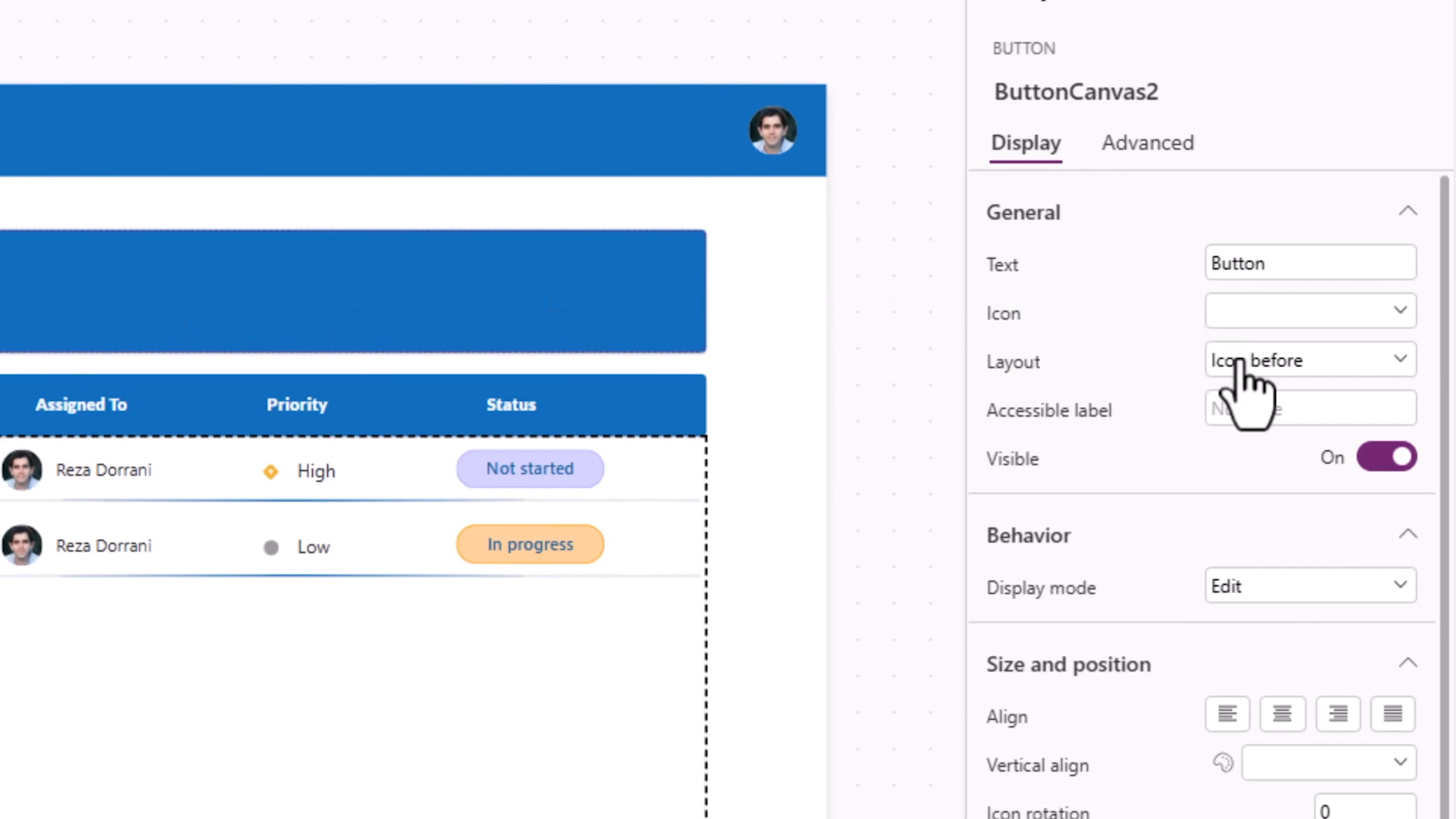
Step: Set the button's layout to Icon only and its icon to ArrowReset
{"action": "left_click", "coordinate": [1239, 360]}
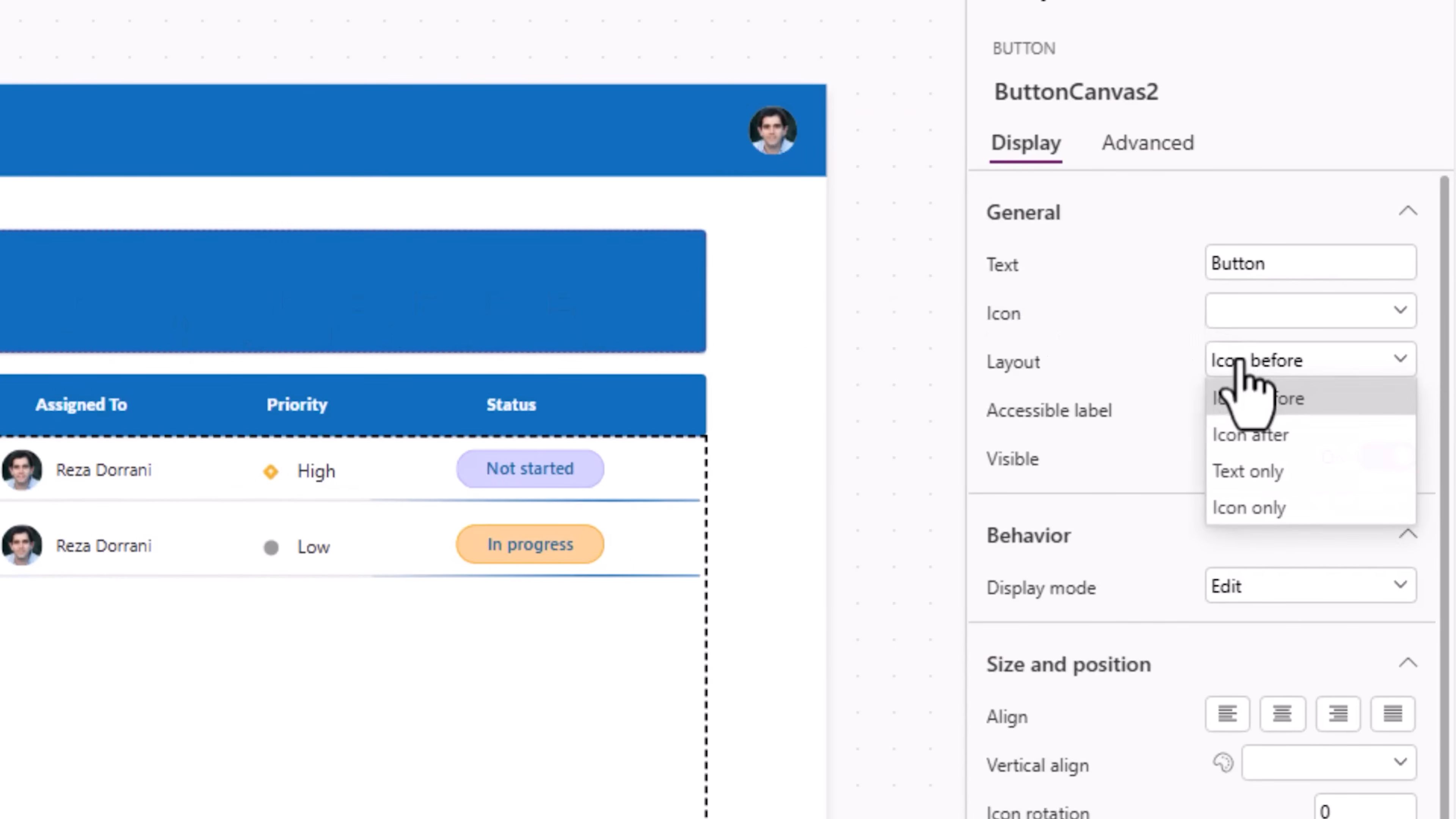
{"action": "left_click", "coordinate": [1243, 509]}
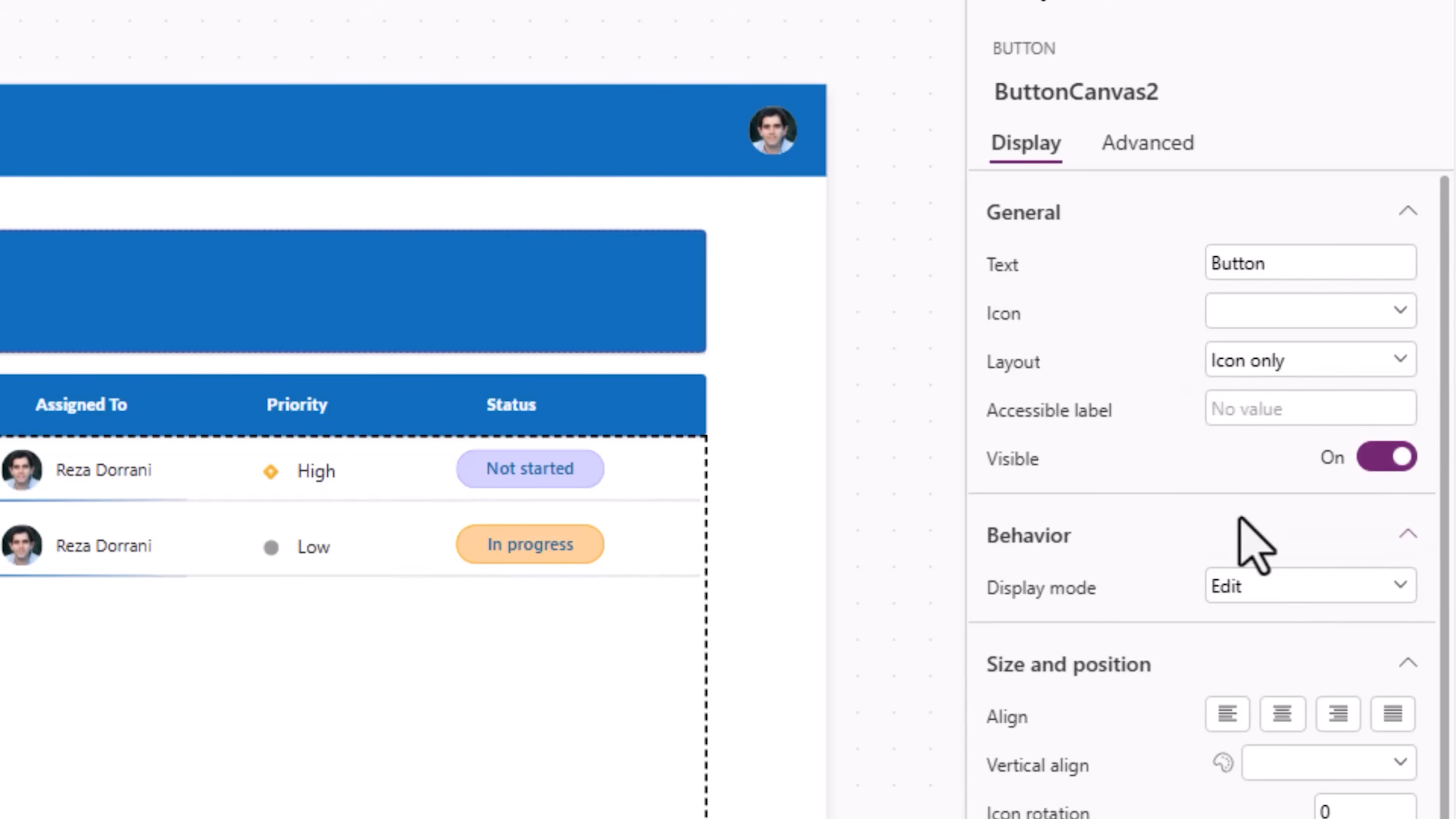
{"action": "left_click", "coordinate": [1238, 313]}
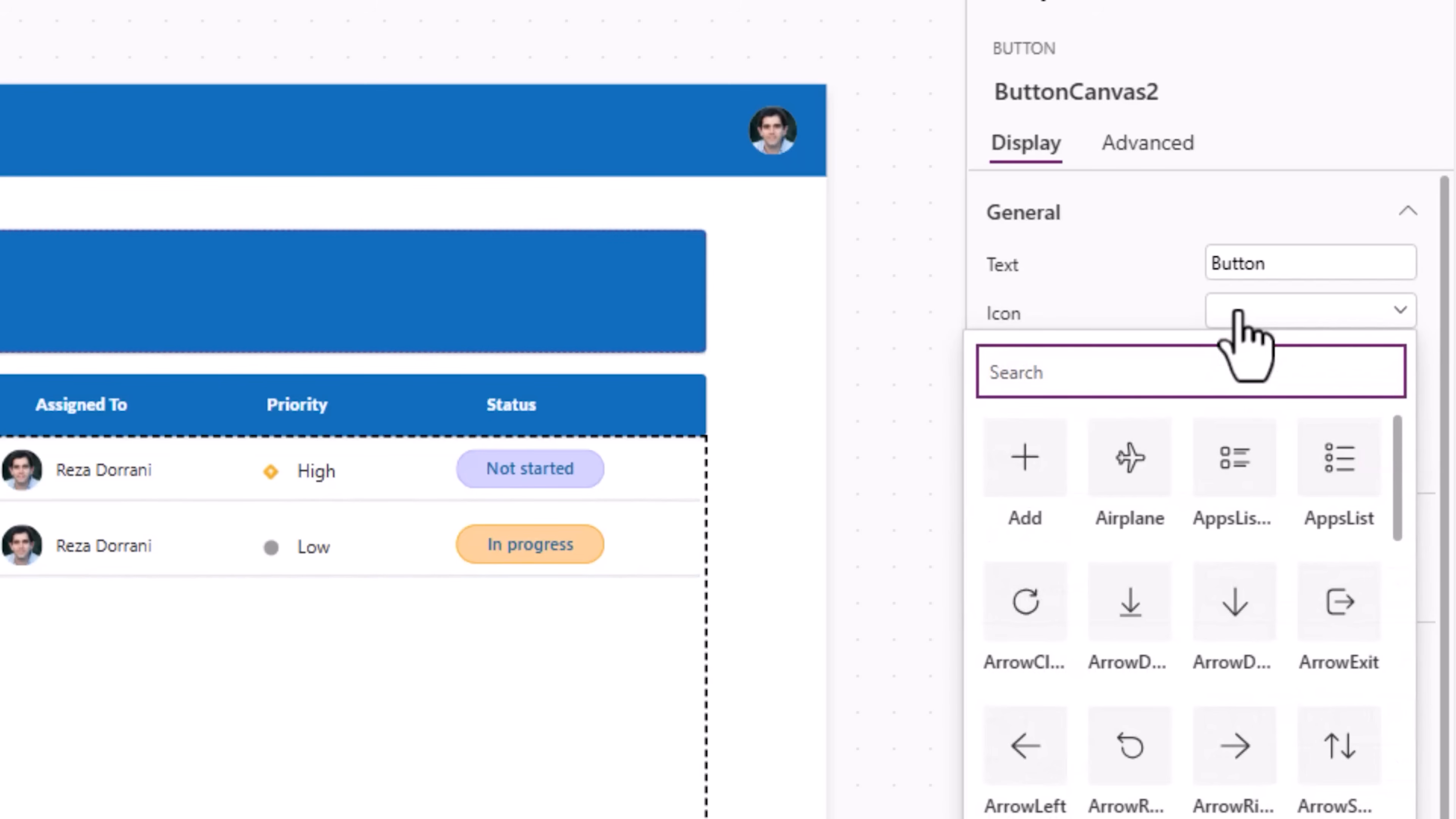
{"action": "type", "text": "reset"}
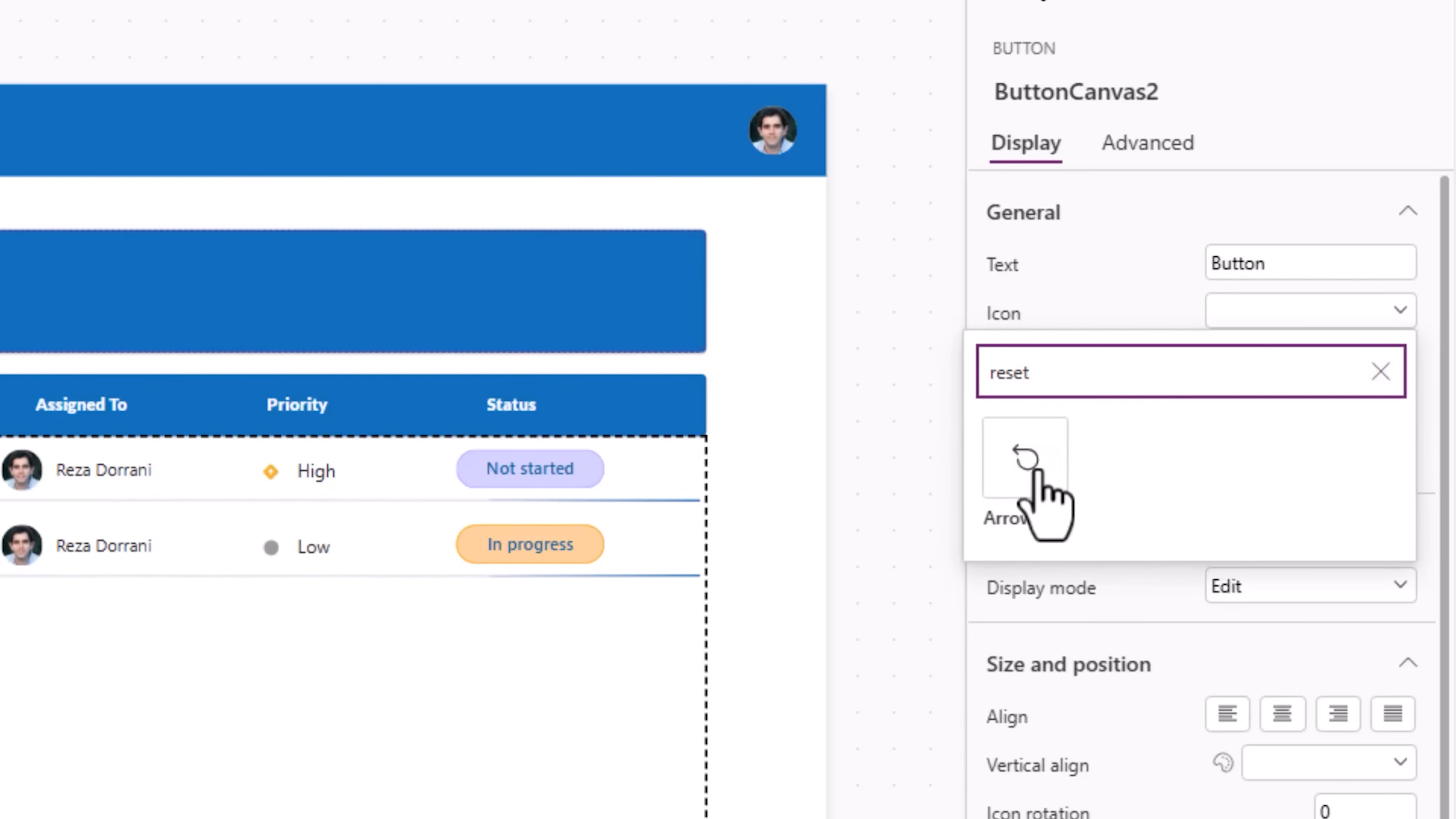
{"action": "left_click", "coordinate": [1031, 475]}
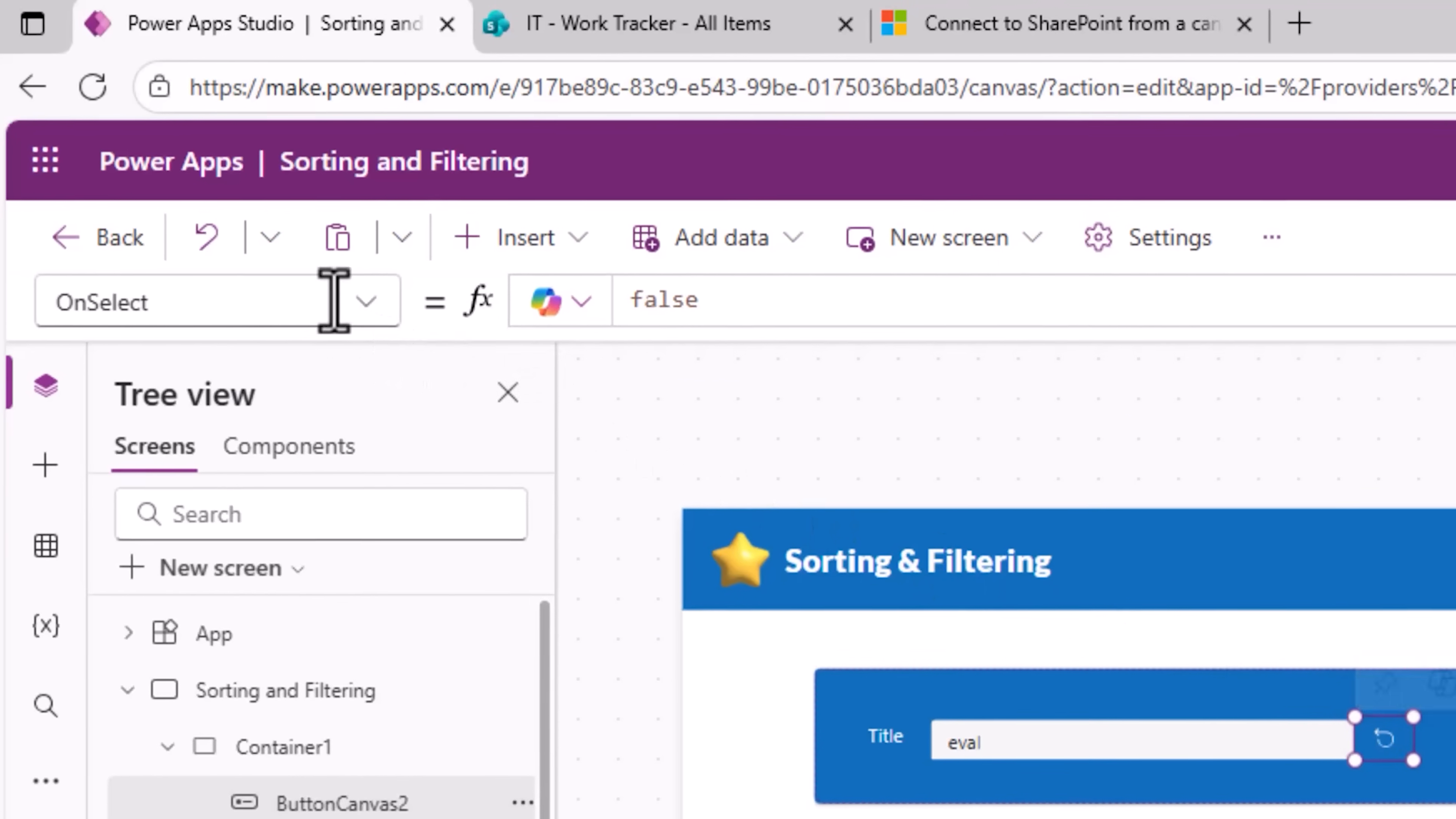
Step: Set the reset button's OnSelect formula to Reset(txtTitle)
{"action": "double_click", "coordinate": [688, 303]}
{"action": "type", "text": "Reset(t"}
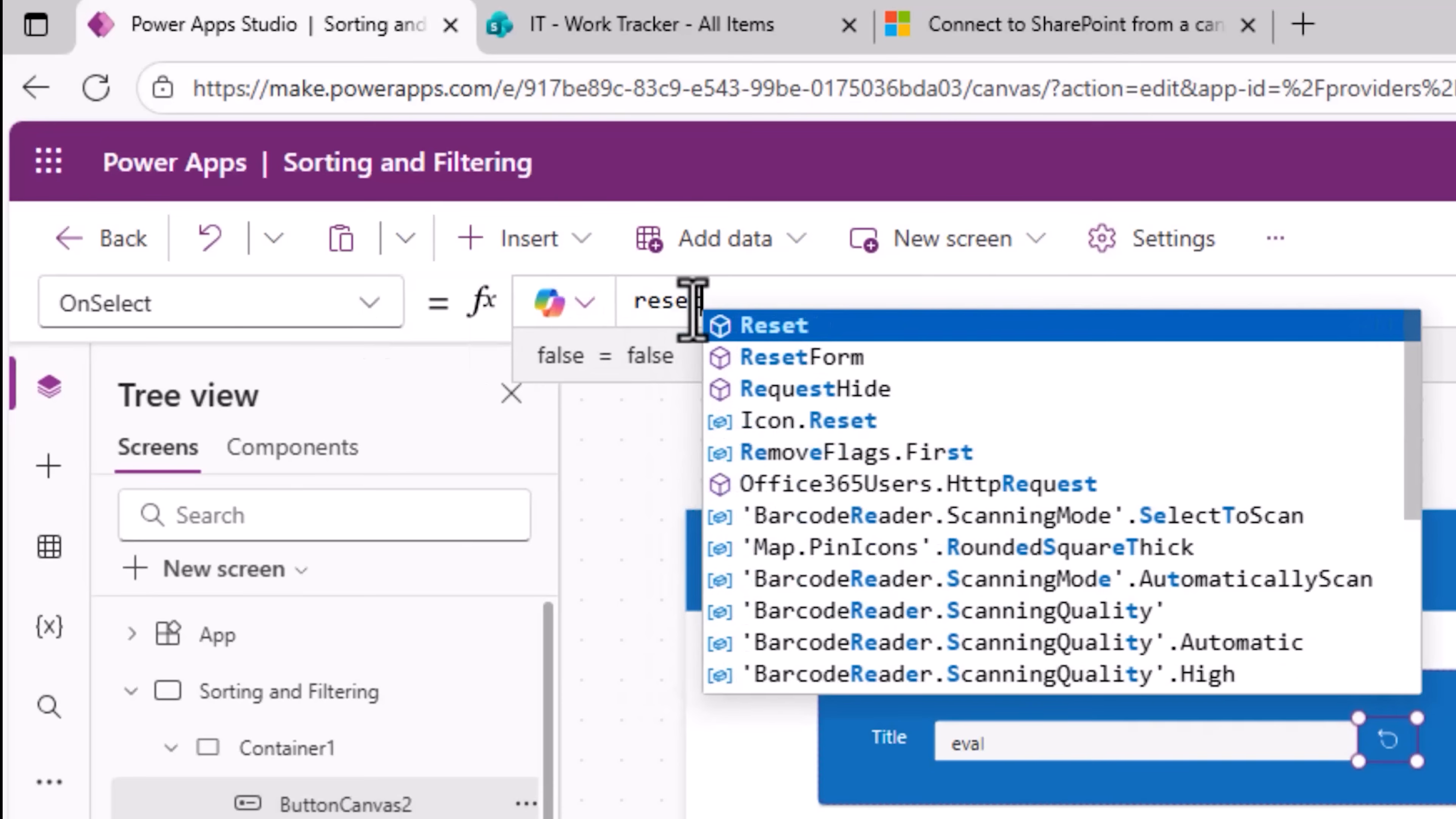
{"action": "type", "text": "xtTitle"}
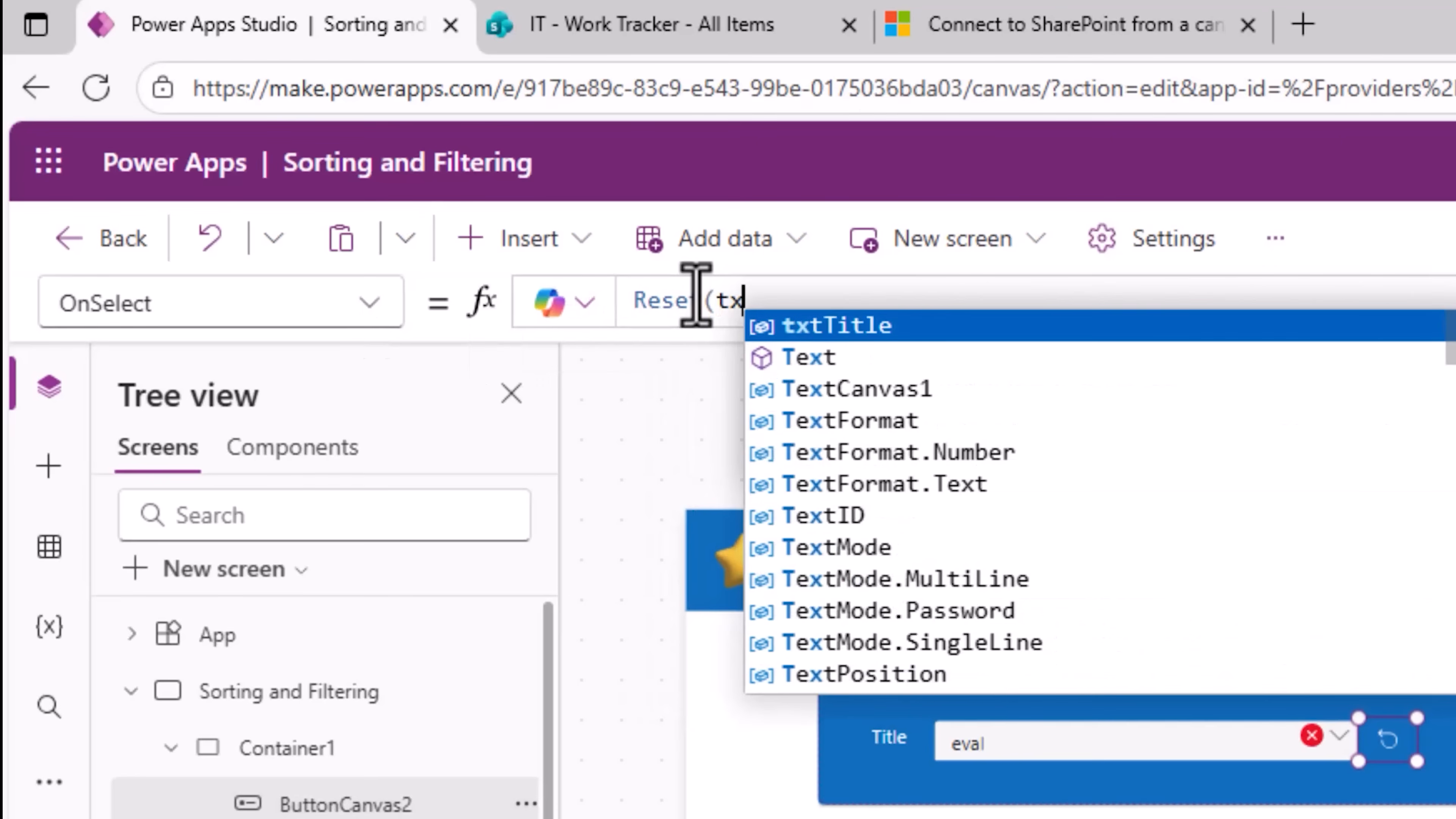
{"action": "type", "text": ")"}
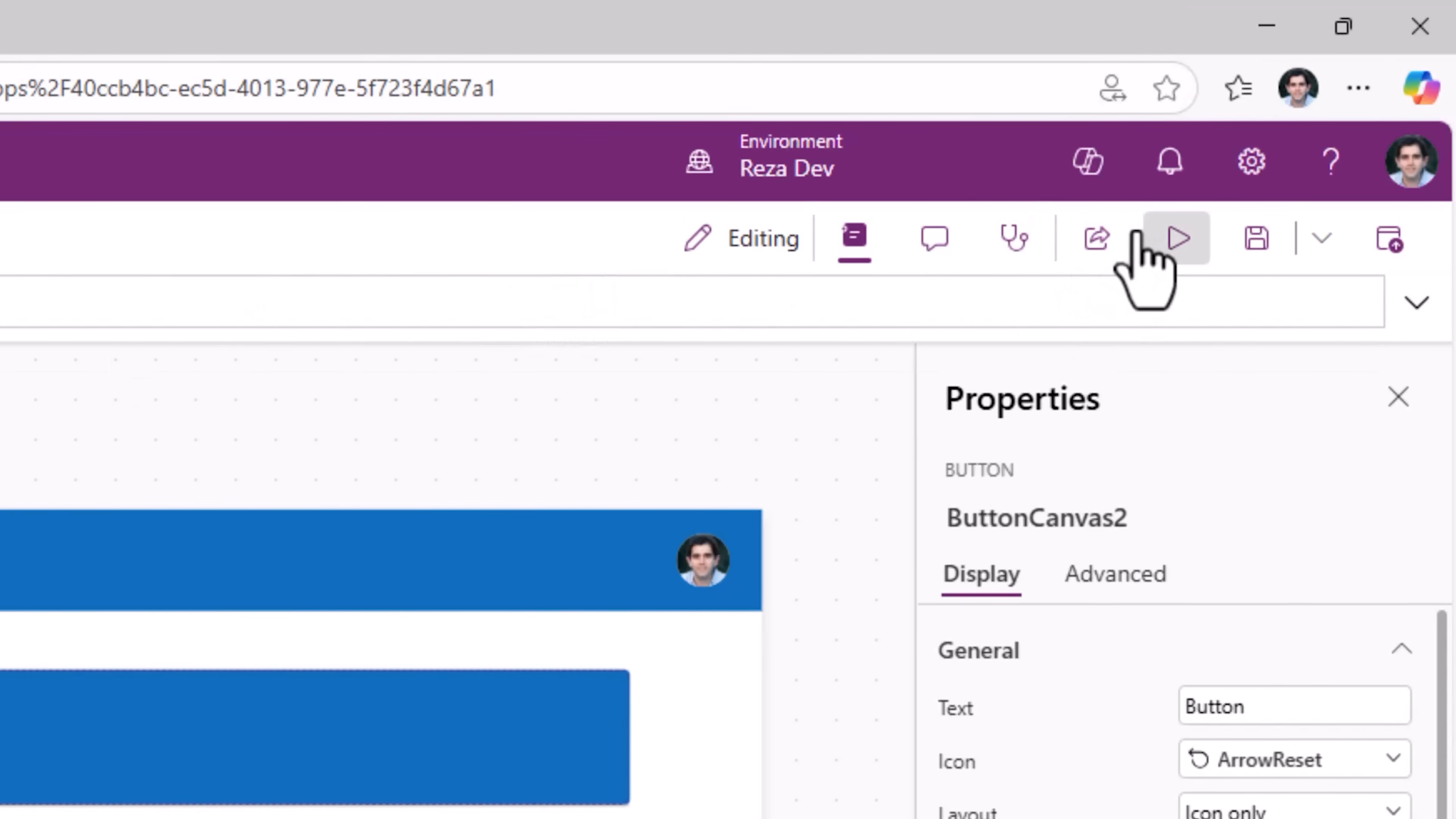
Step: Preview the app and use the reset button to clear the Title search box
{"action": "left_click", "coordinate": [1172, 237]}
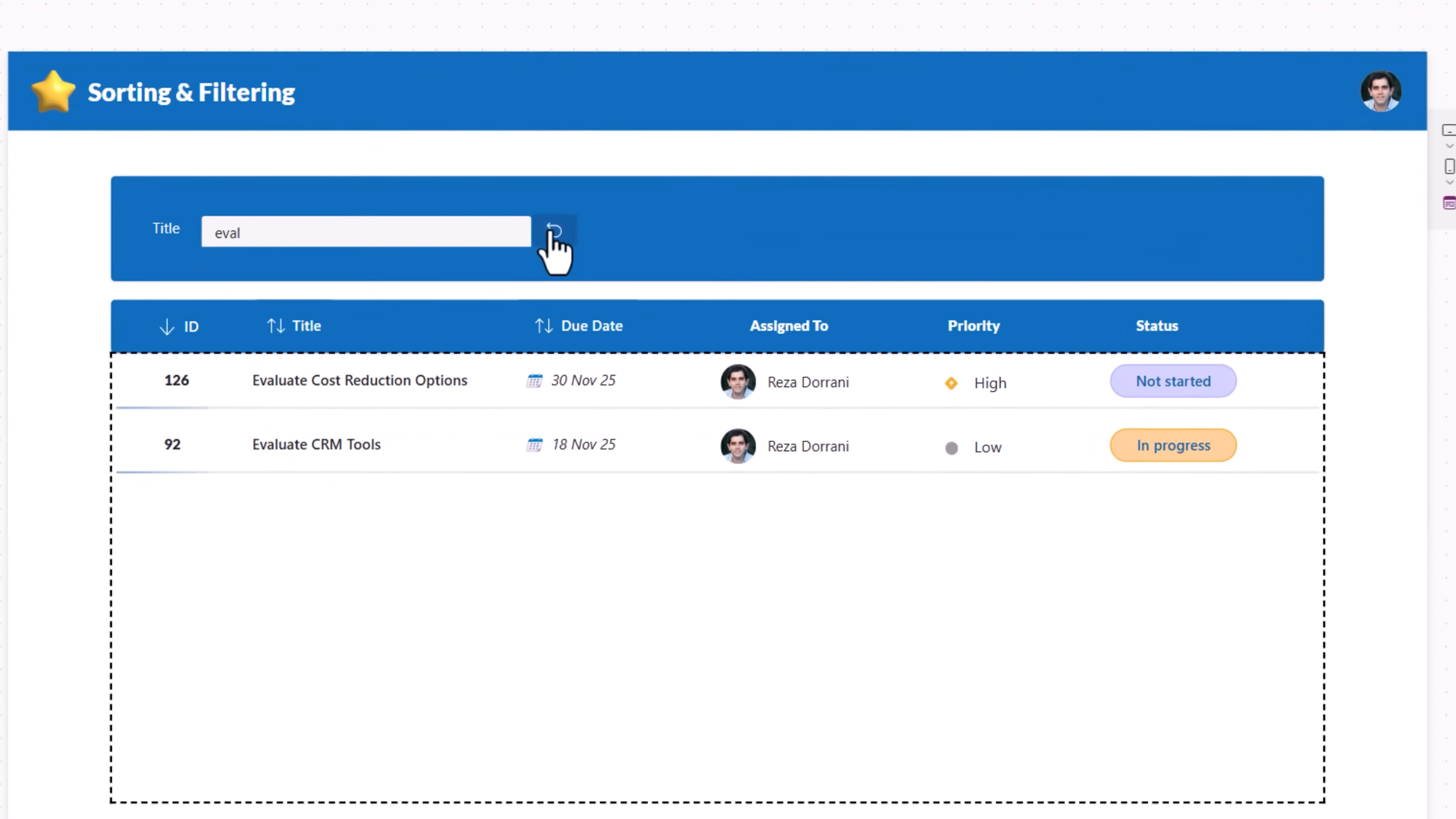
{"action": "left_click", "coordinate": [552, 232]}
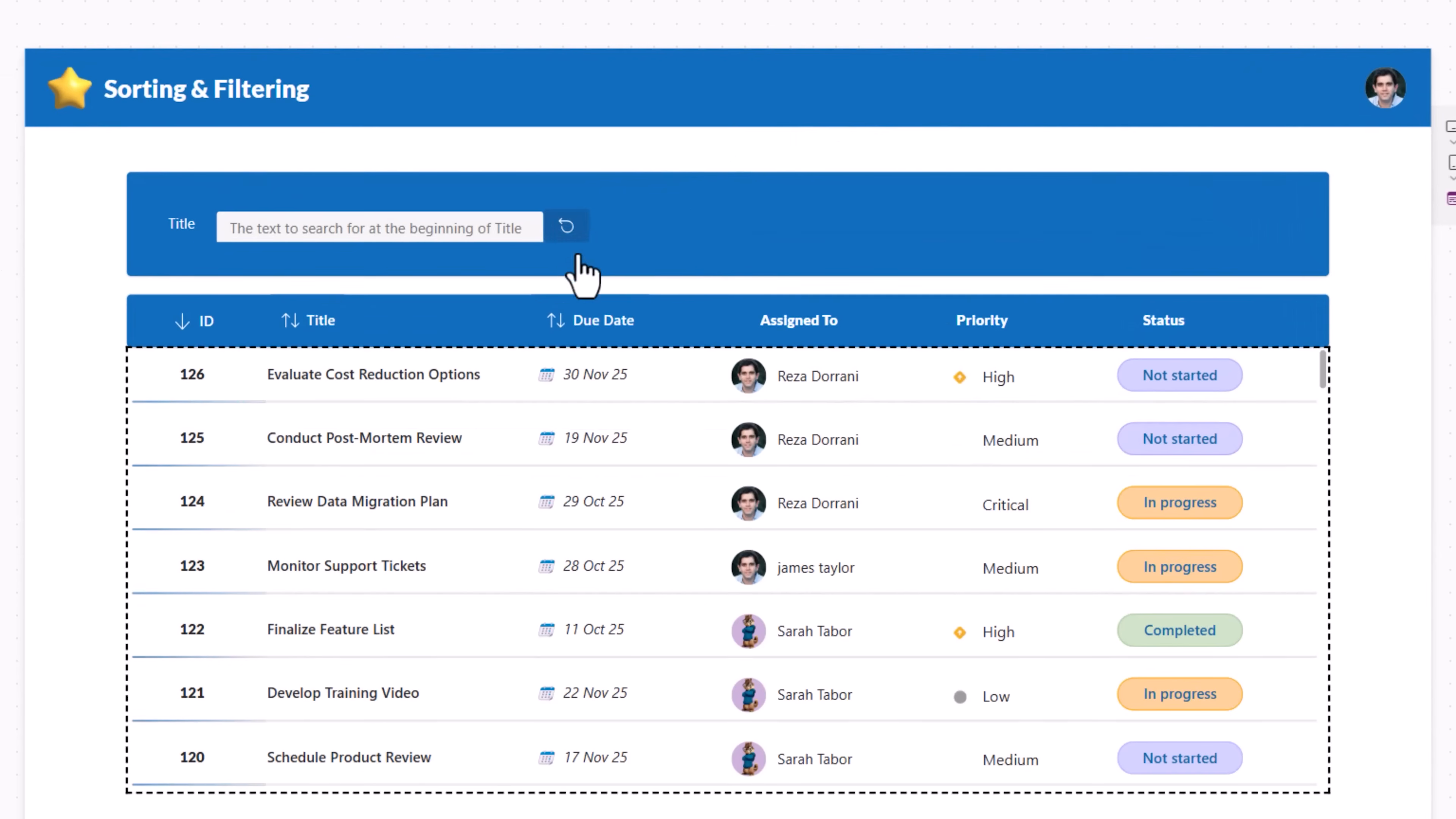
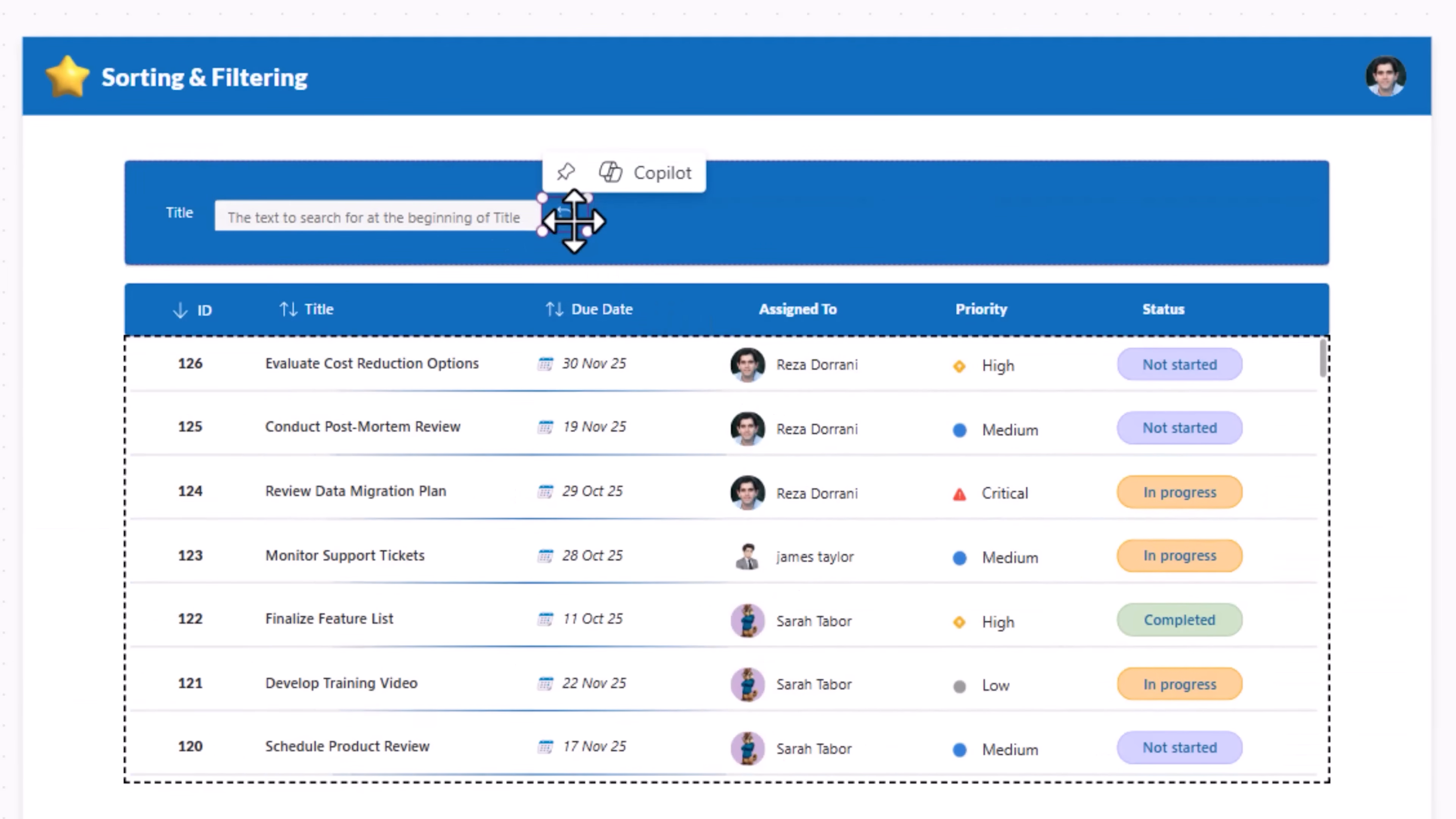
Step: Paste a copy of the reset button beside the Title column header and set its icon to Filter
{"action": "left_click", "coordinate": [471, 335]}
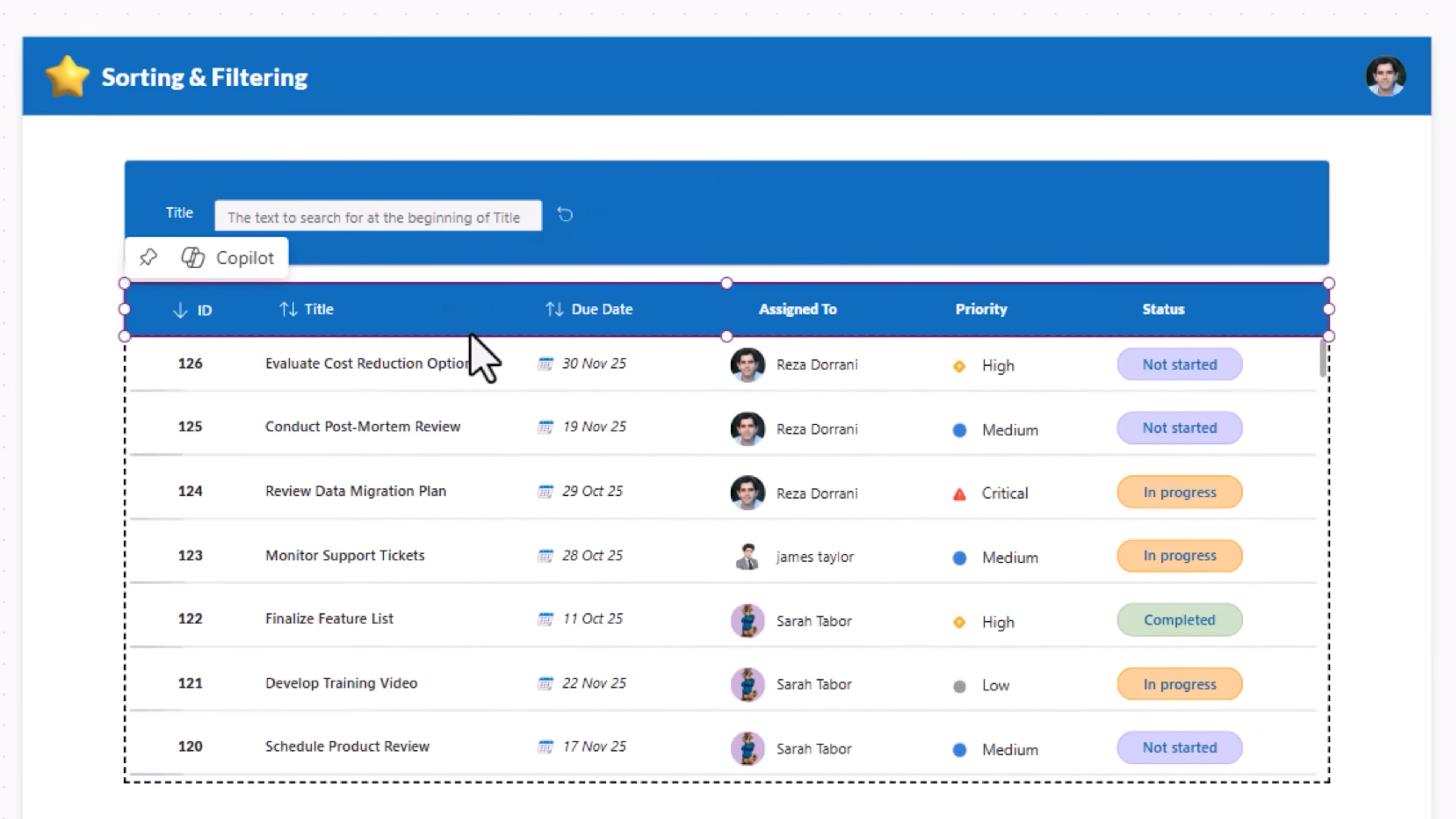
{"action": "key", "text": "ctrl+v"}
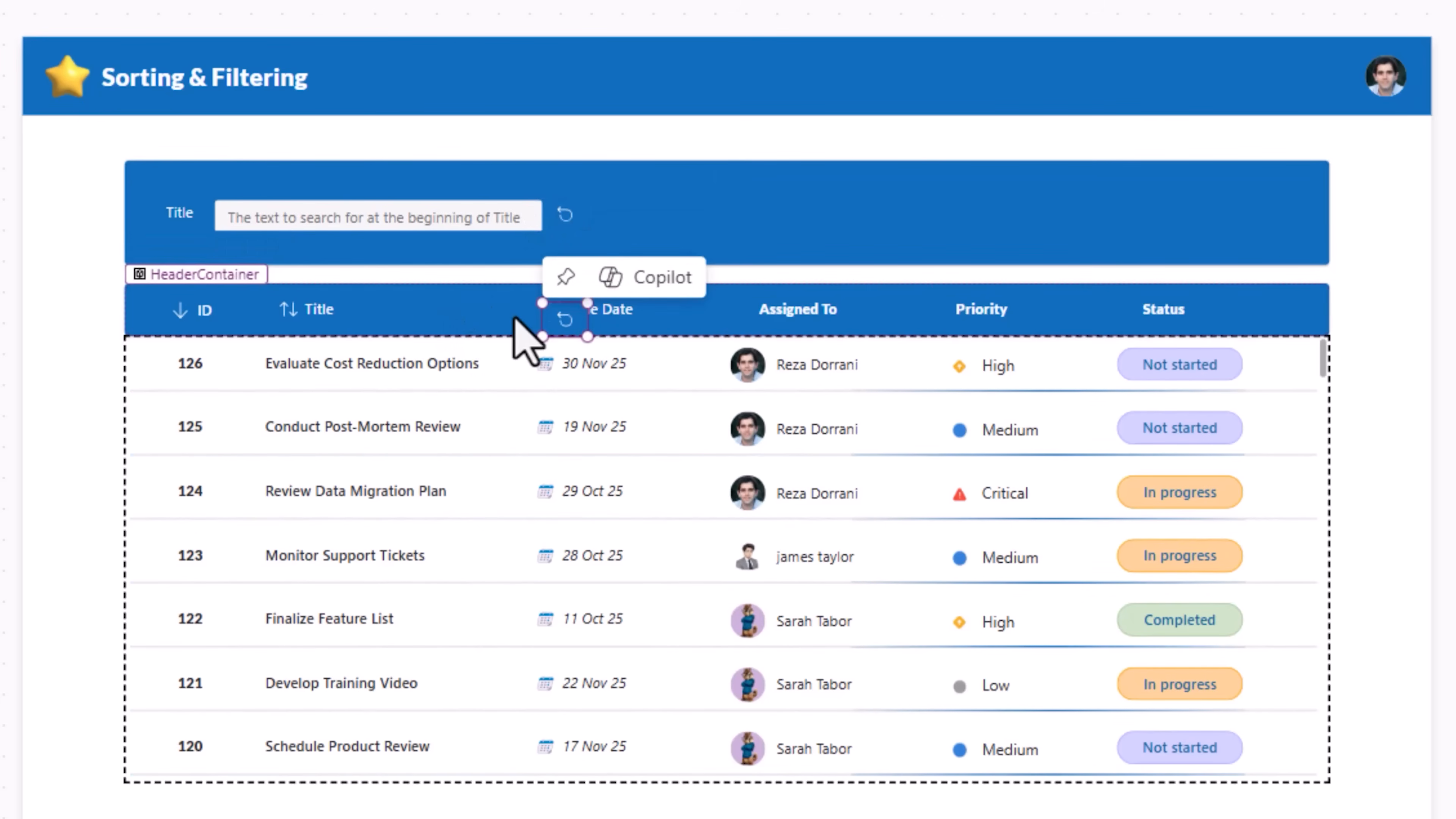
{"action": "left_click_drag", "start_coordinate": [559, 316], "coordinate": [356, 306]}
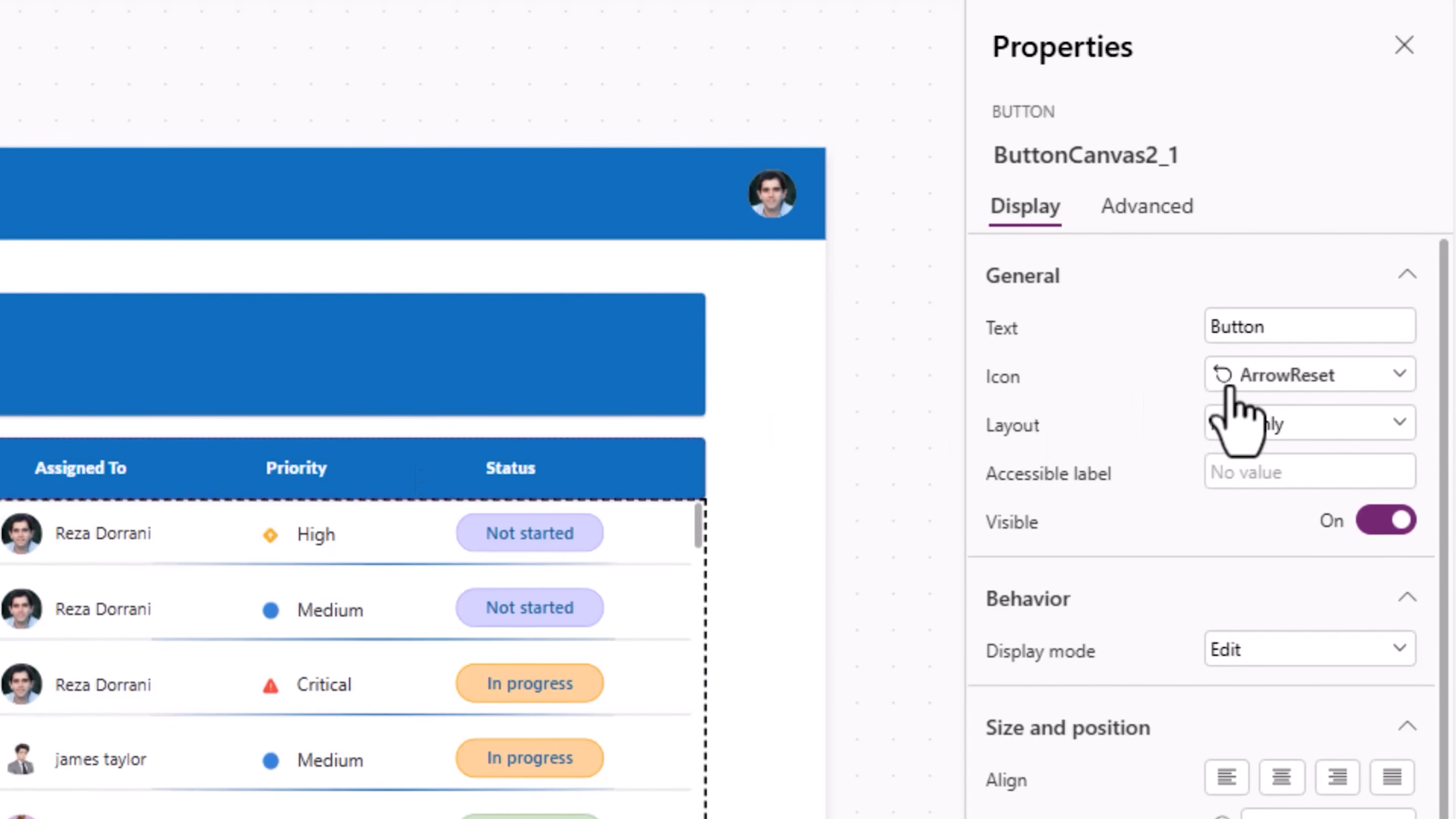
{"action": "left_click", "coordinate": [1227, 379]}
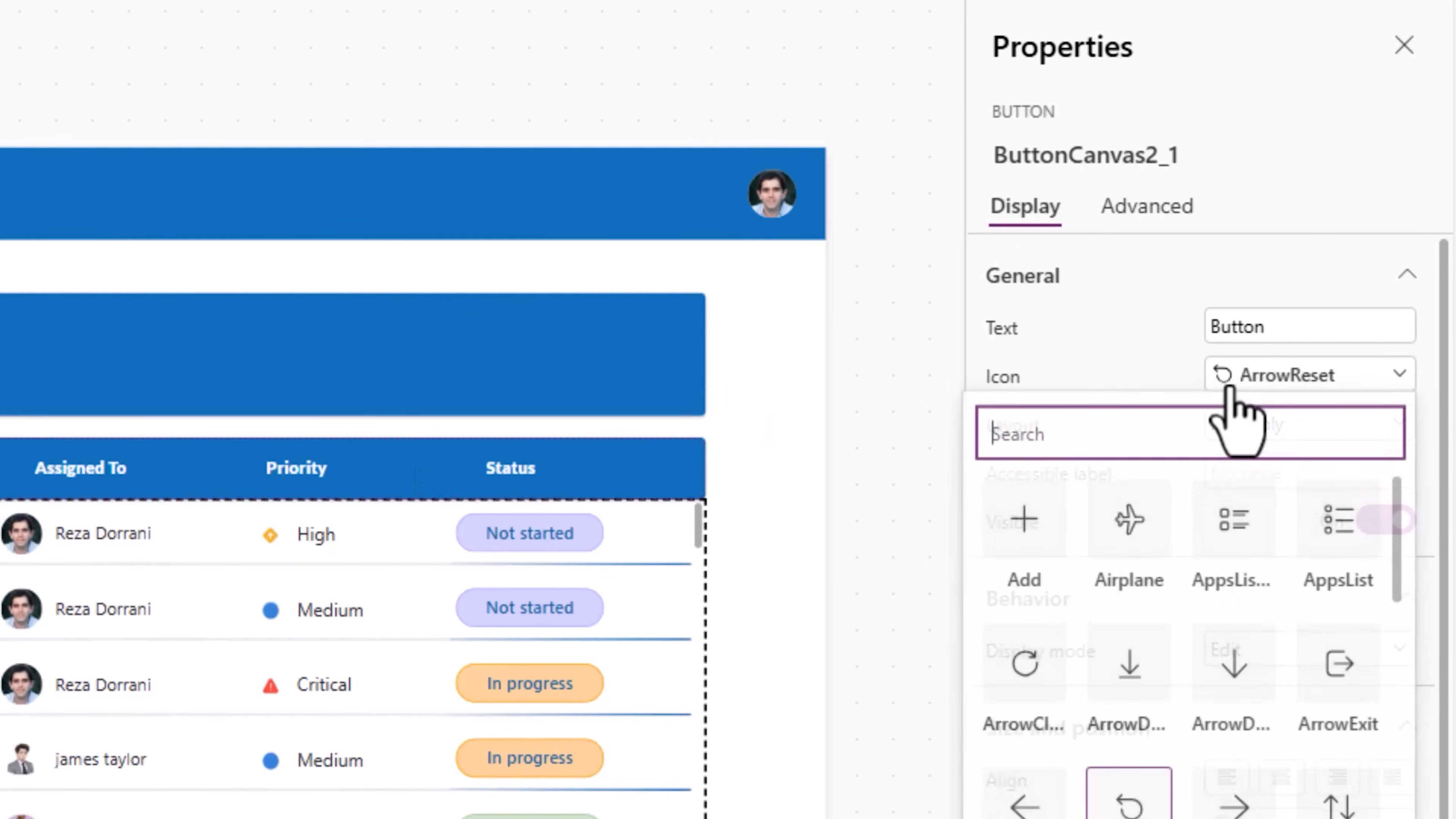
{"action": "type", "text": "filter"}
{"action": "left_click", "coordinate": [1029, 522]}
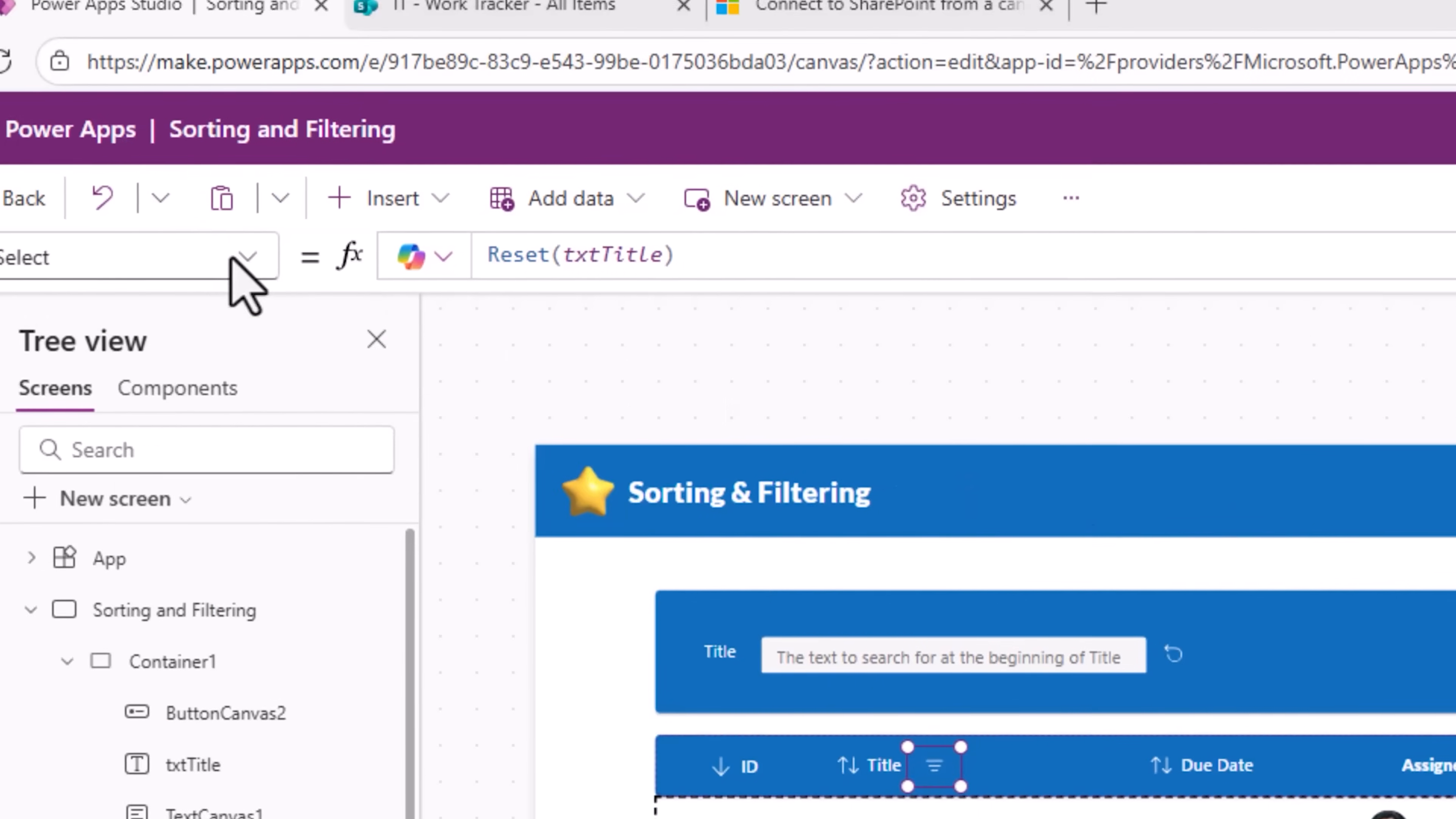
Step: Set the filter icon button's Visible formula to txtTitle.Value<>""
{"action": "left_click", "coordinate": [237, 266]}
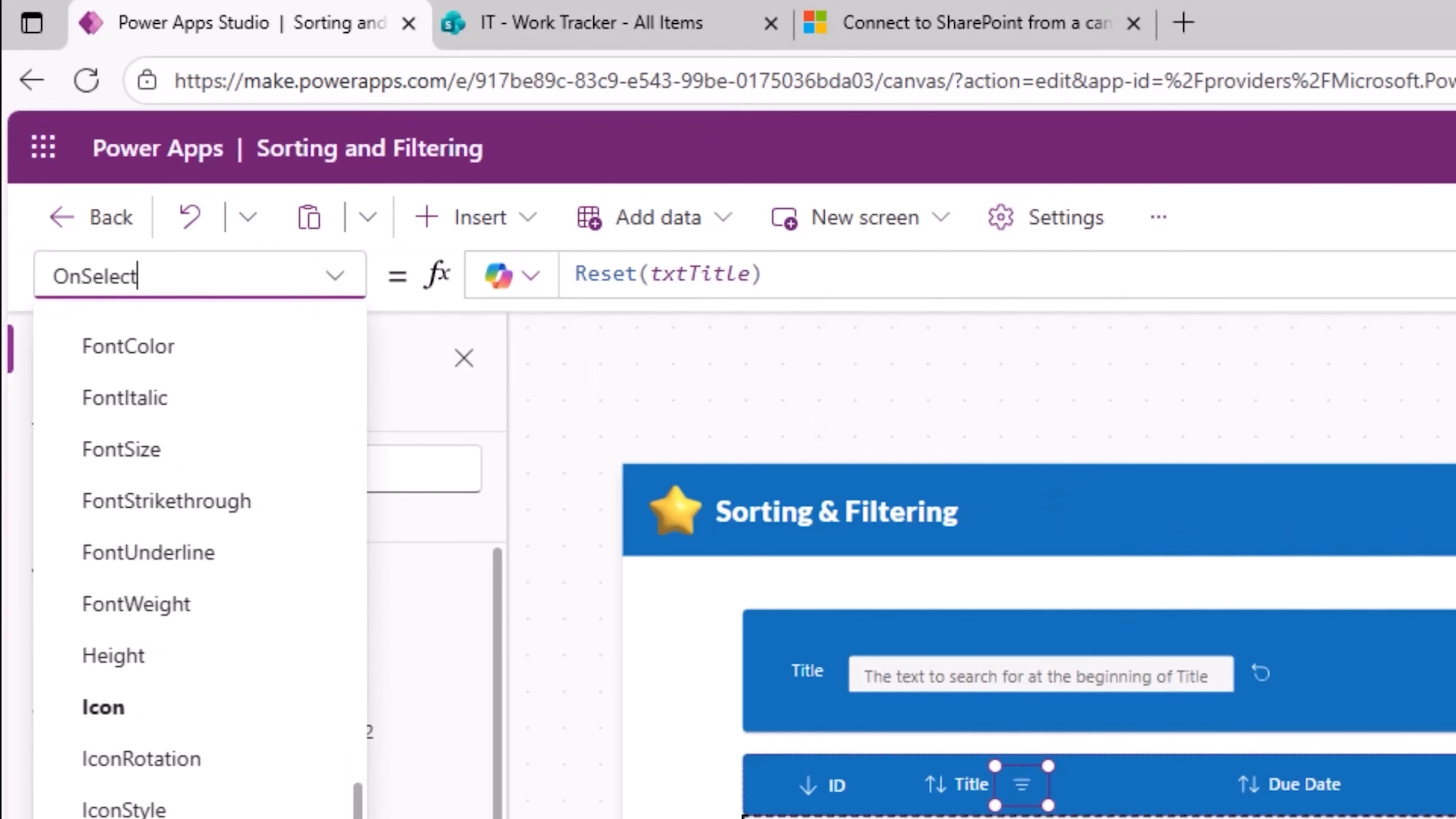
{"action": "left_click", "coordinate": [131, 462]}
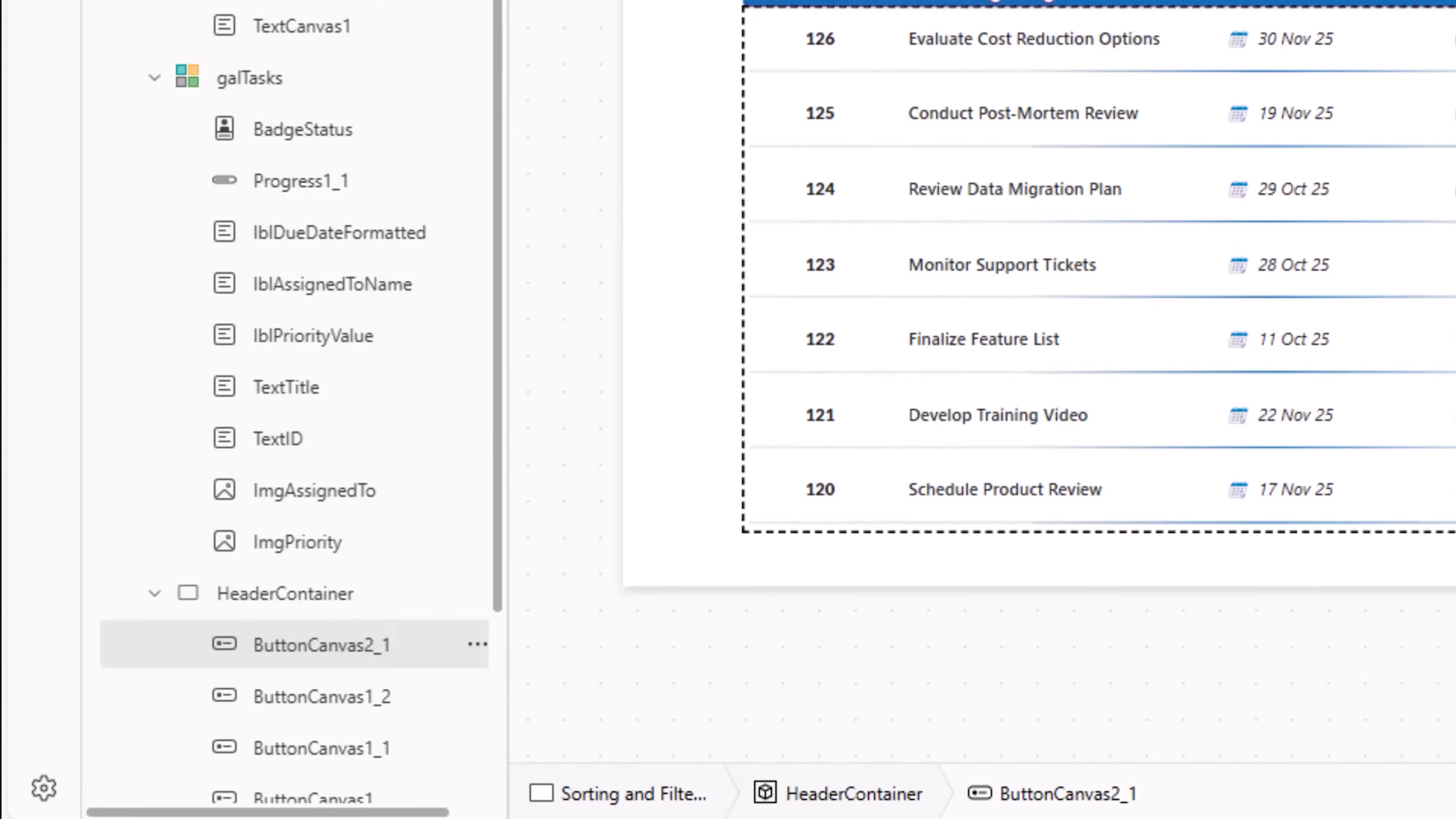
{"action": "double_click", "coordinate": [634, 179]}
{"action": "type", "text": "txtTitle"}
{"action": "key", "text": "Tab"}
{"action": "type", "text": "."}
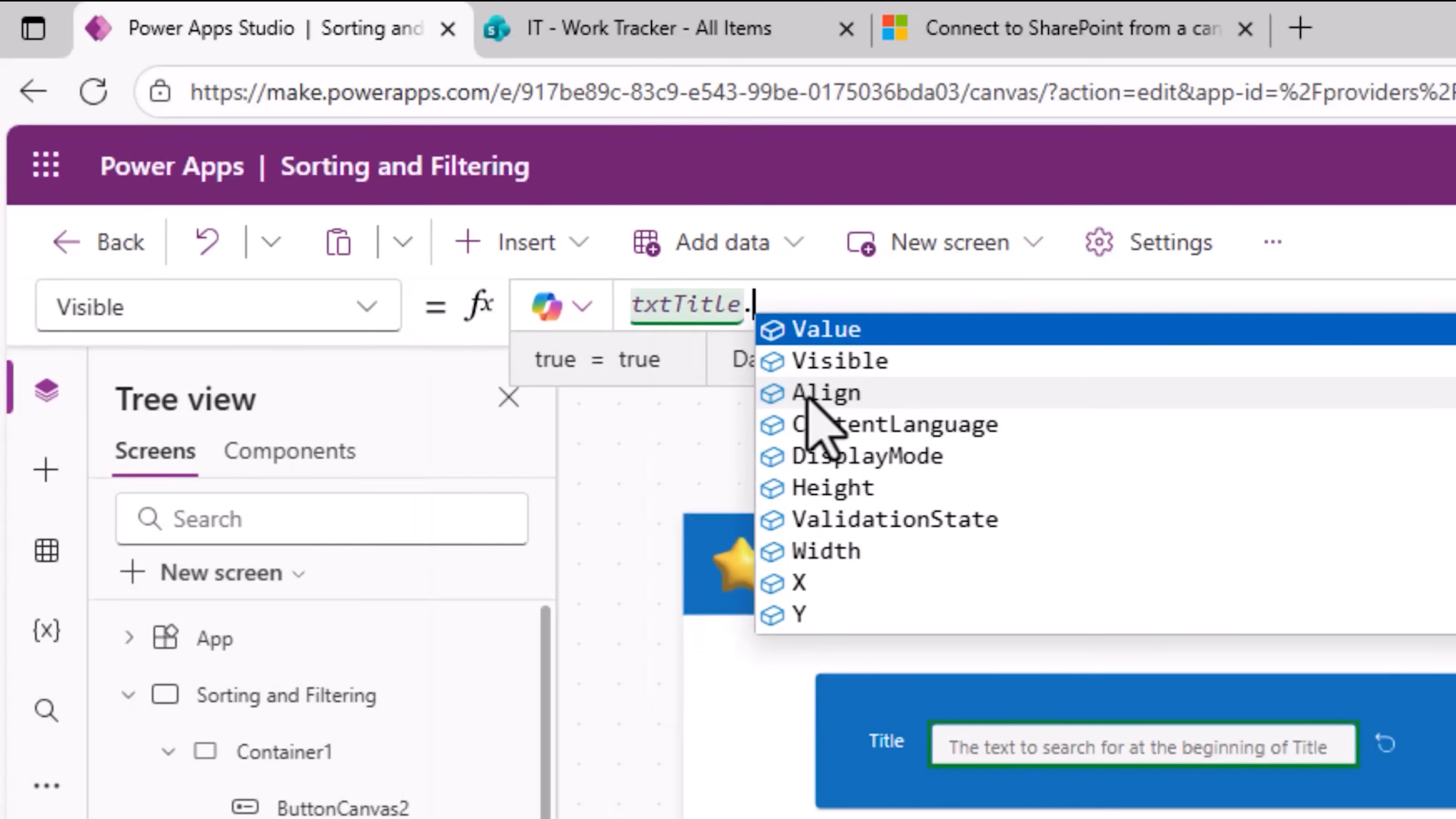
{"action": "key", "text": "Tab"}
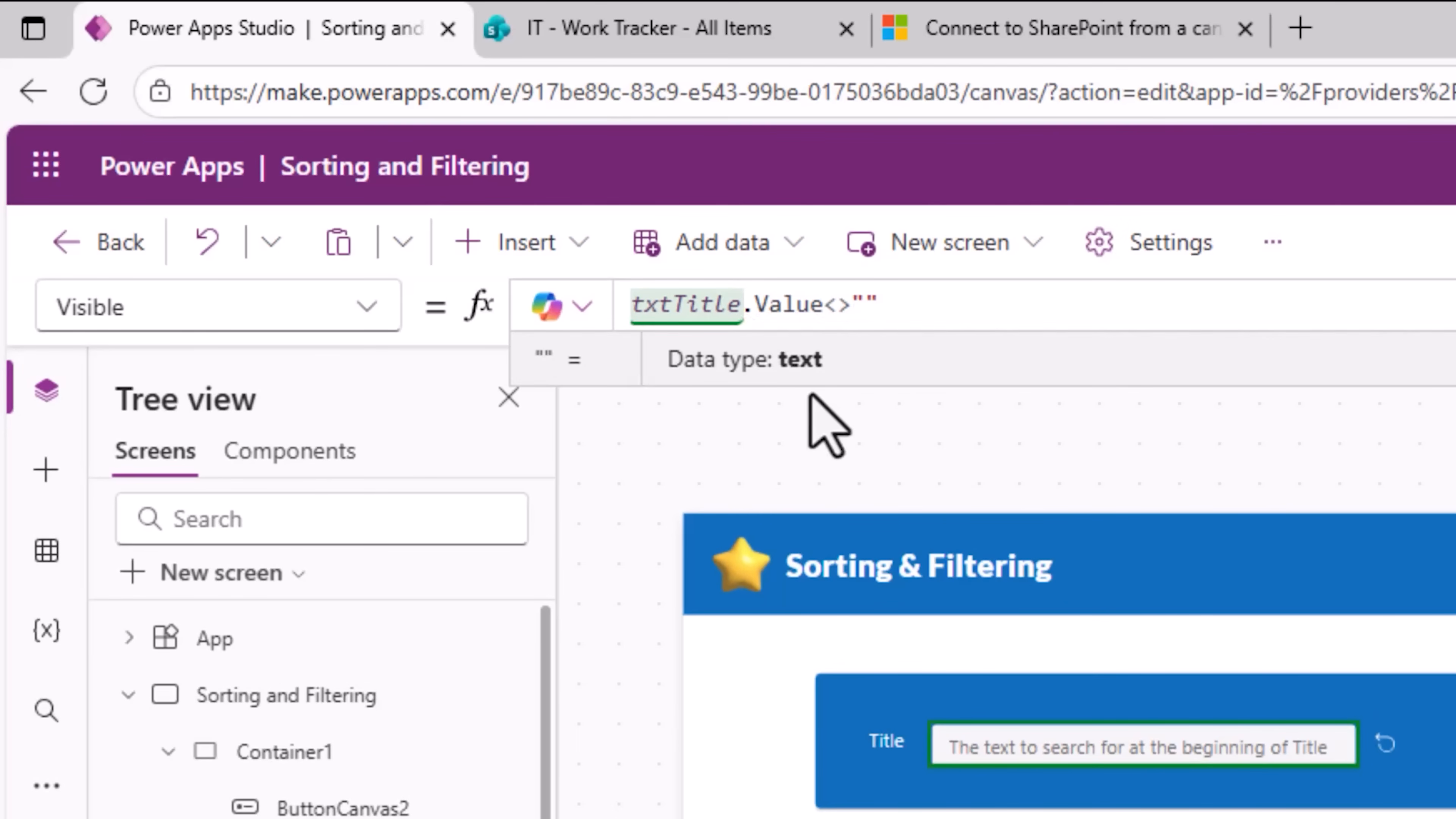
Step: Preview the app and search the Title box for review to test the filter indicator
{"action": "left_click", "coordinate": [1167, 254]}
{"action": "left_click", "coordinate": [223, 269]}
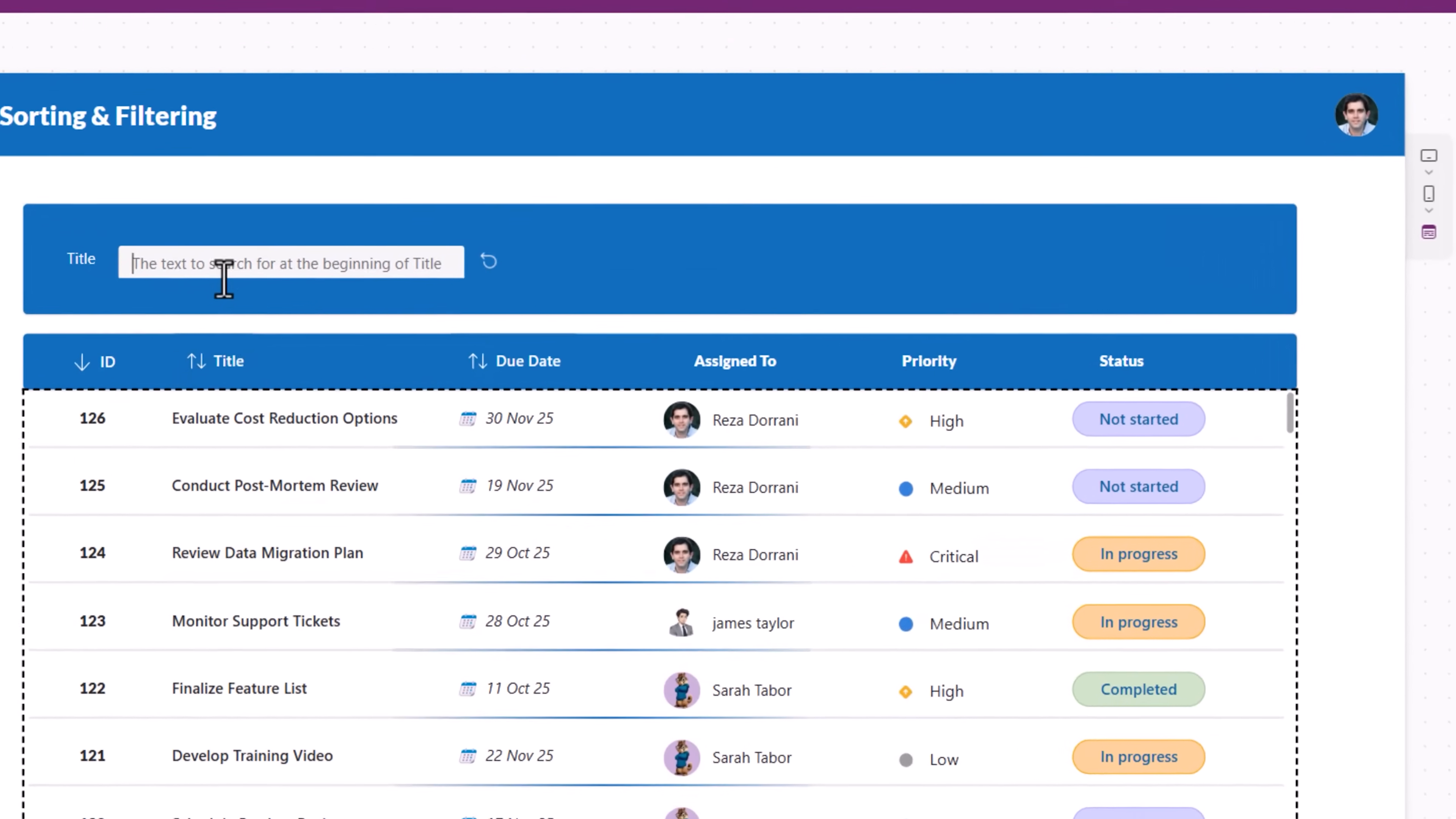
{"action": "type", "text": "review"}
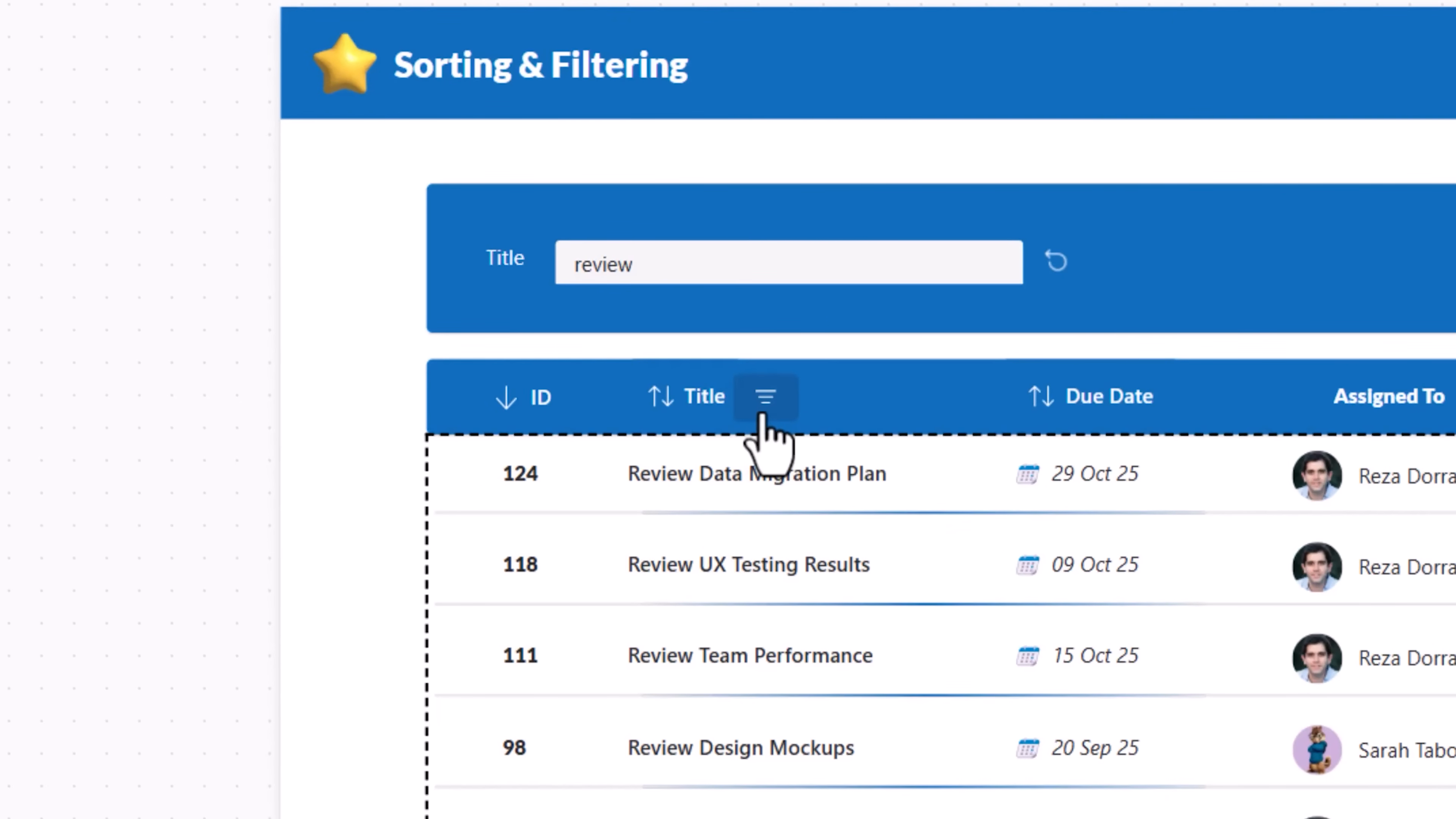
{"action": "left_click", "coordinate": [764, 408]}
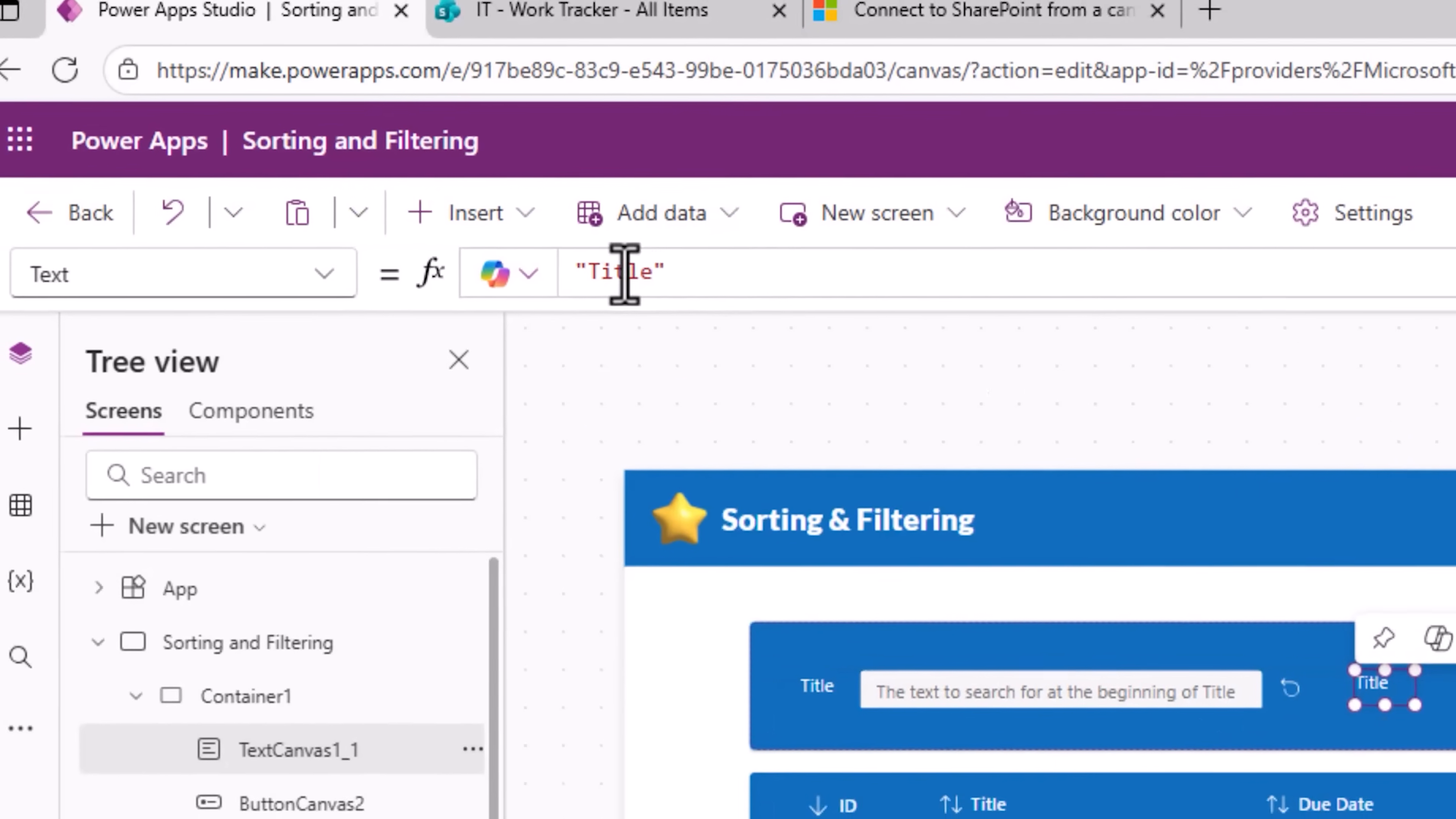
Step: Change the copied labels' text in the search container to Priority and Status
{"action": "double_click", "coordinate": [247, 56]}
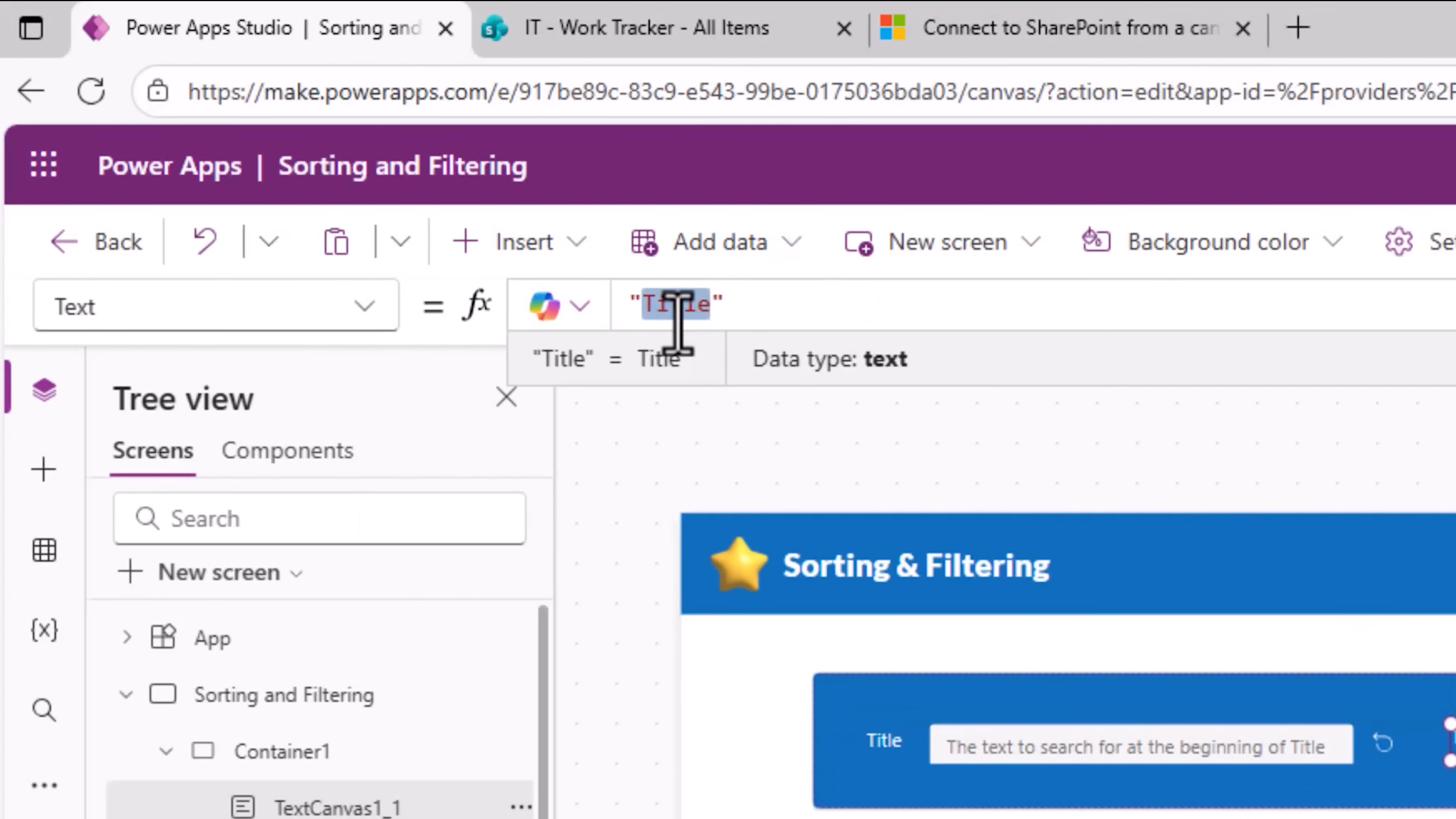
{"action": "type", "text": "Priority"}
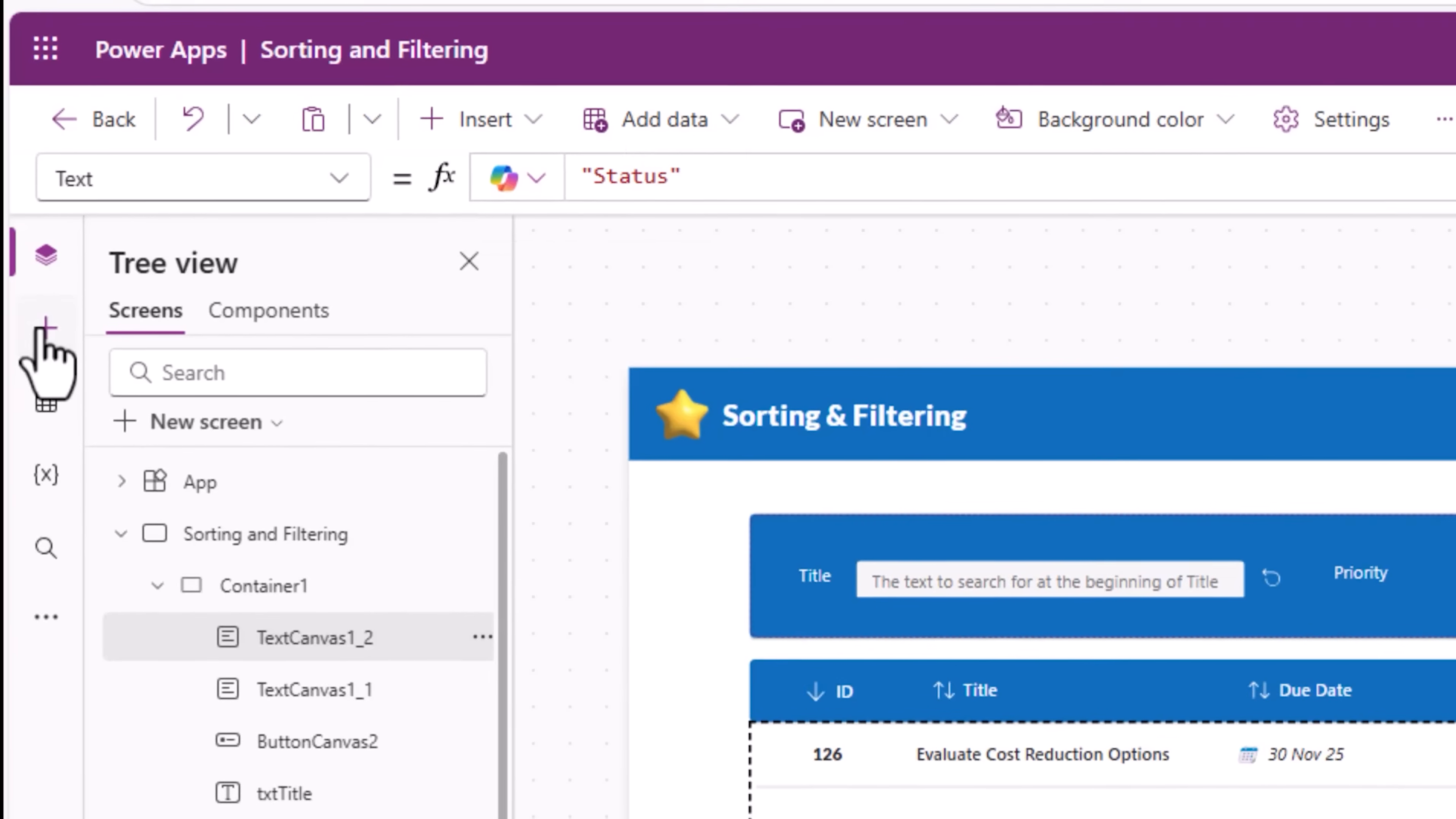
Step: Insert a modern Combobox and move it into the search container beside the Priority label
{"action": "left_click", "coordinate": [43, 469]}
{"action": "left_click", "coordinate": [230, 462]}
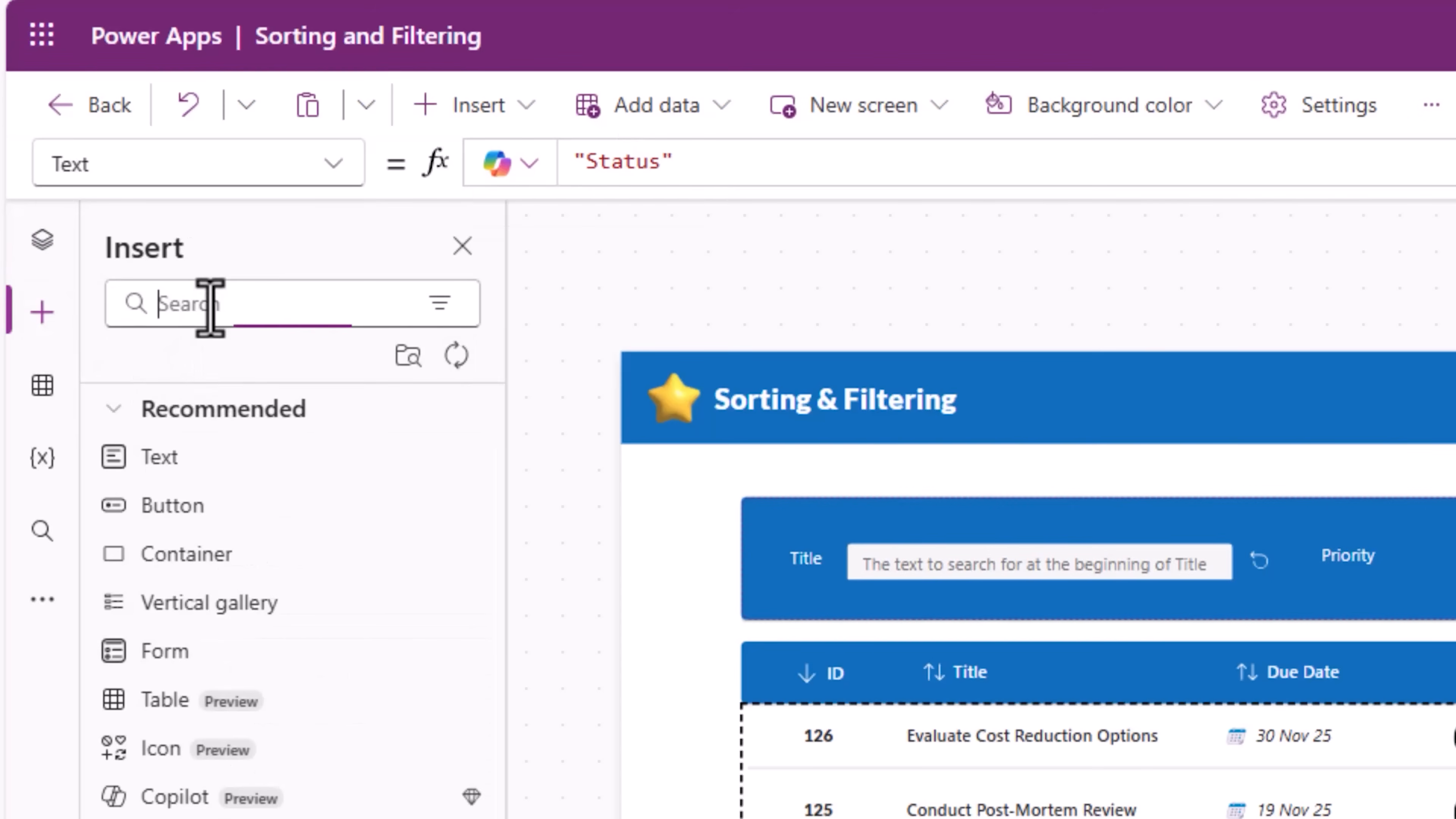
{"action": "type", "text": "comb"}
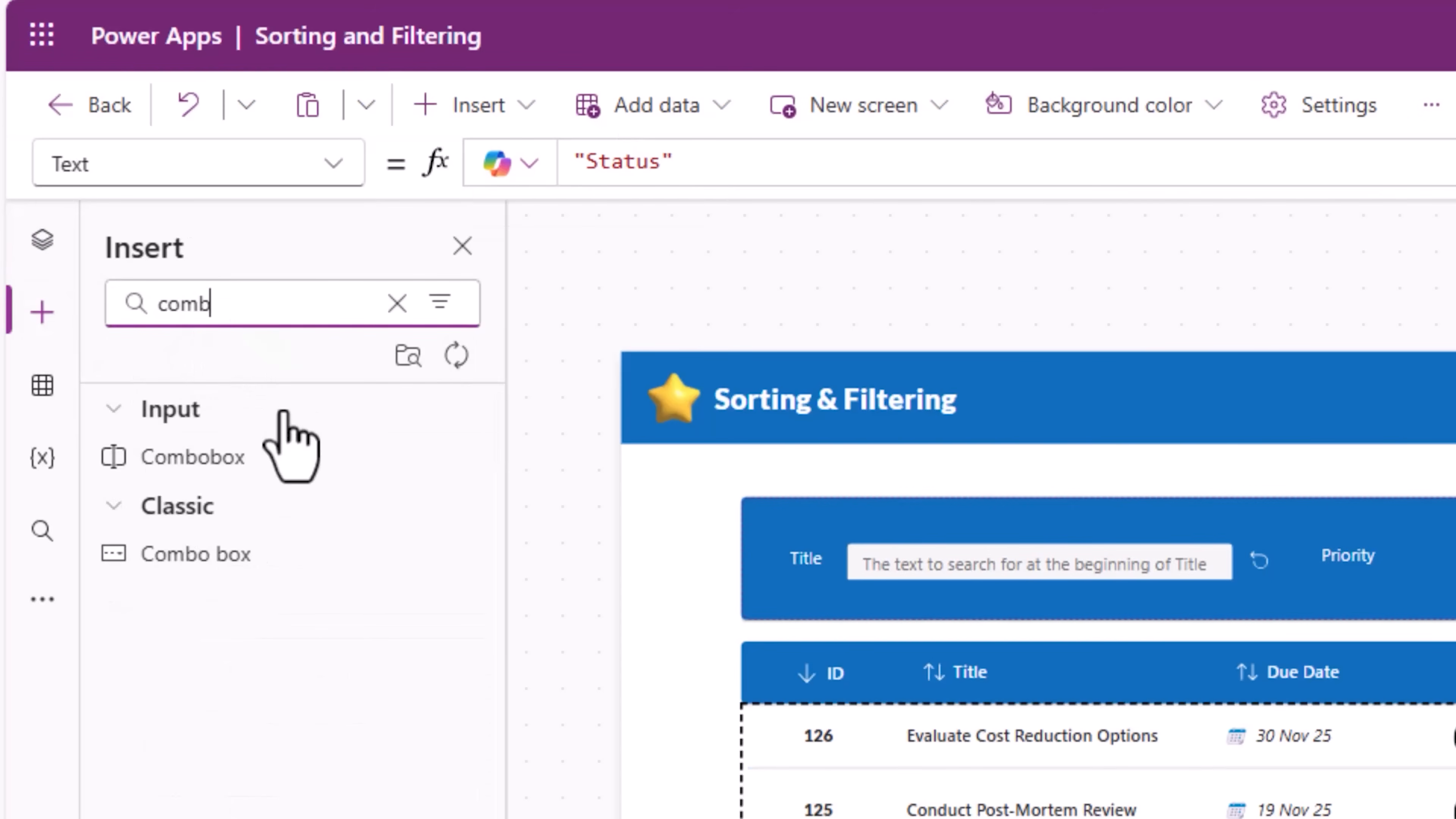
{"action": "left_click", "coordinate": [266, 457]}
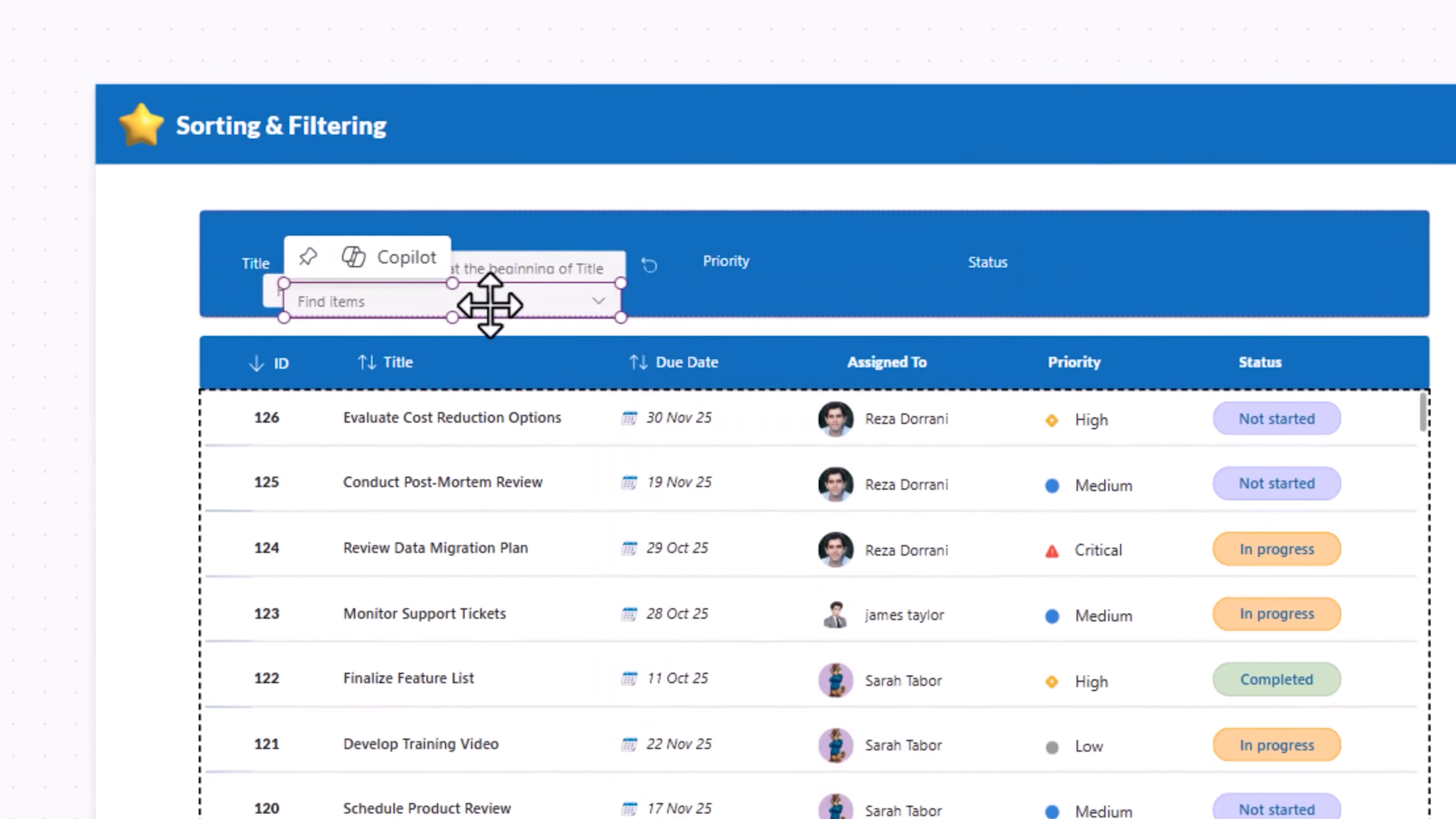
{"action": "left_click_drag", "start_coordinate": [1032, 561], "coordinate": [1121, 234]}
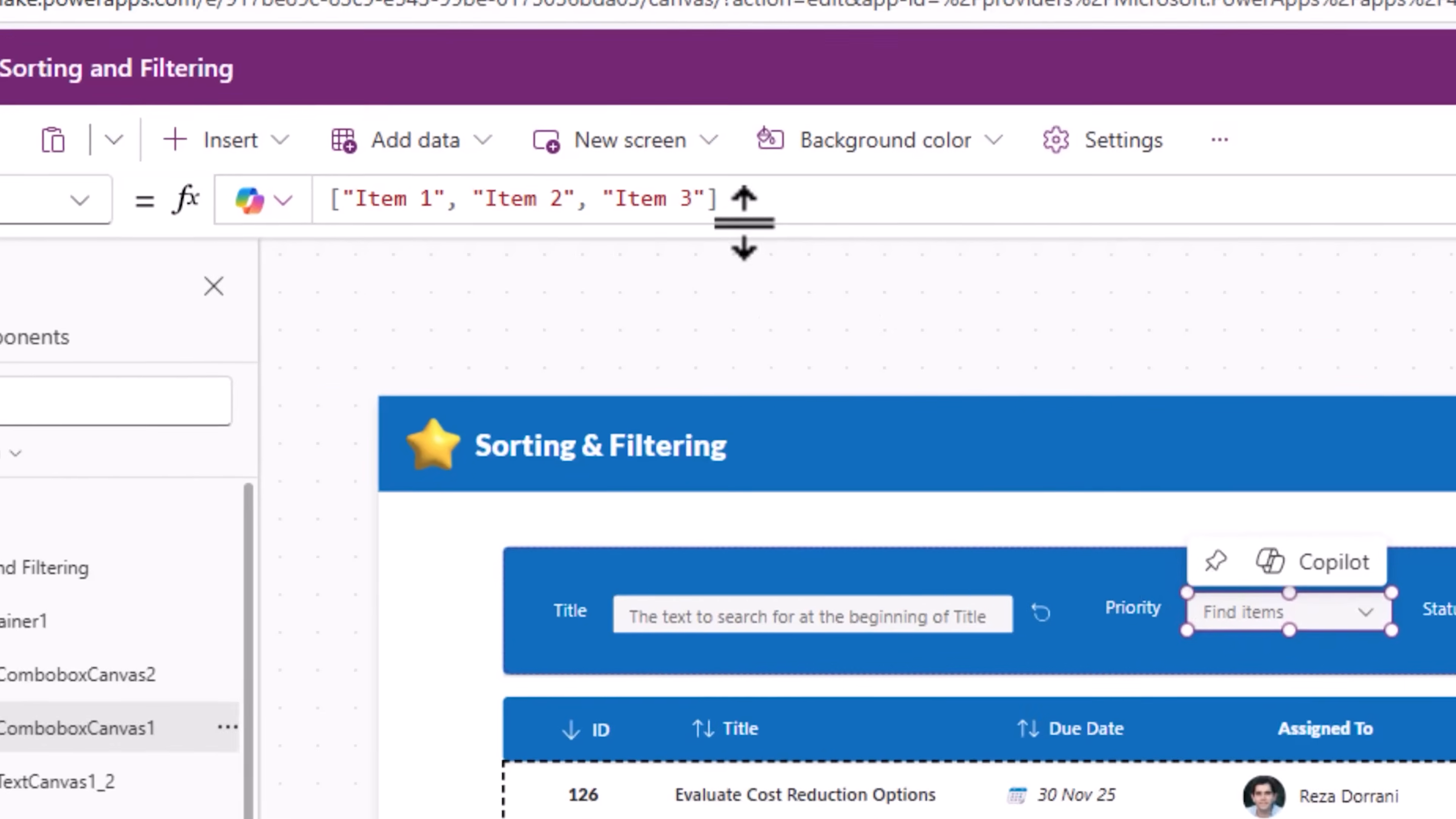
Step: Set the Priority combobox's Items formula to Choices('Work Tracker'.Priority)
{"action": "left_click_drag", "start_coordinate": [855, 302], "coordinate": [436, 308]}
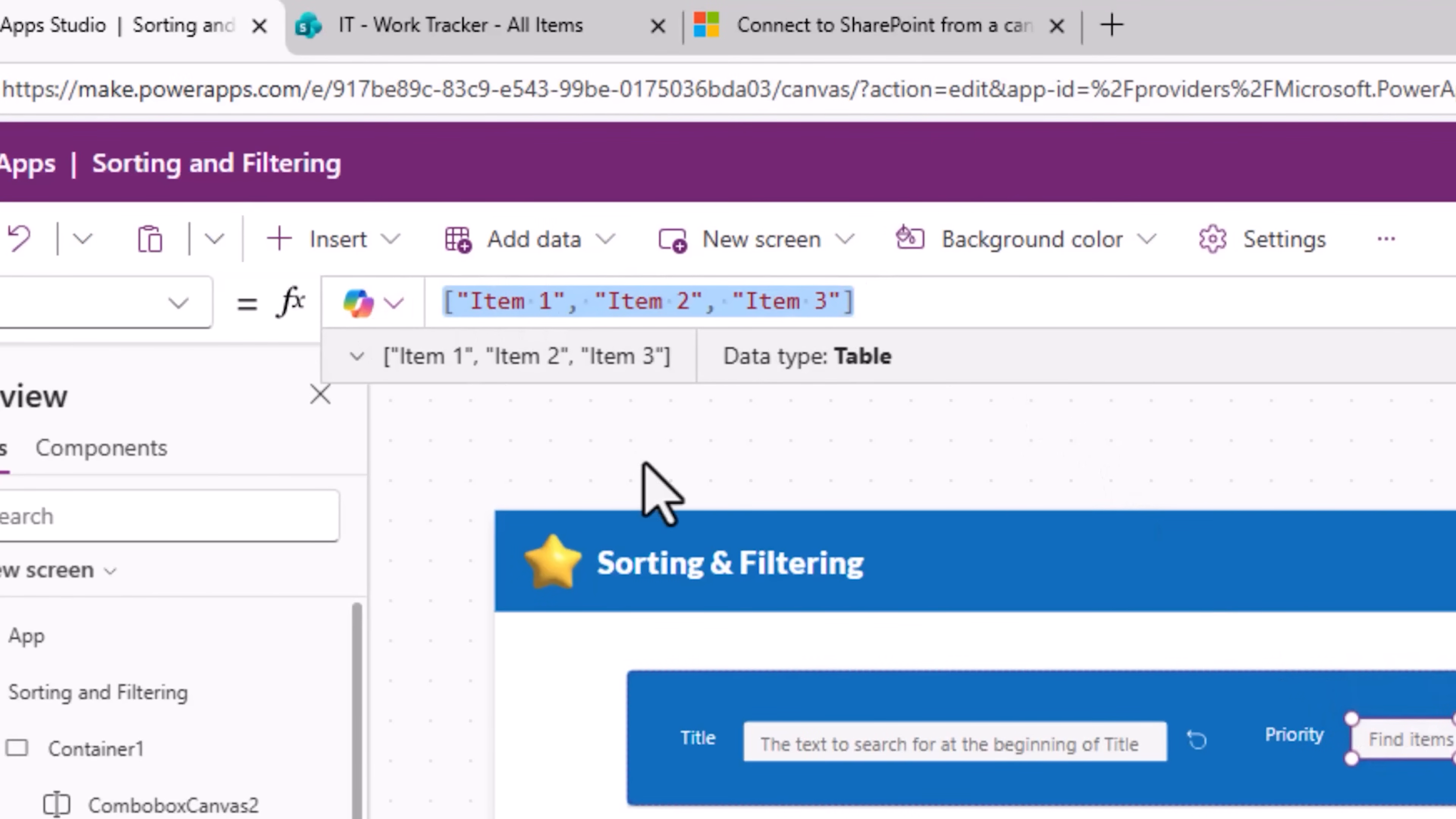
{"action": "type", "text": "Choices('Work Tracker'"}
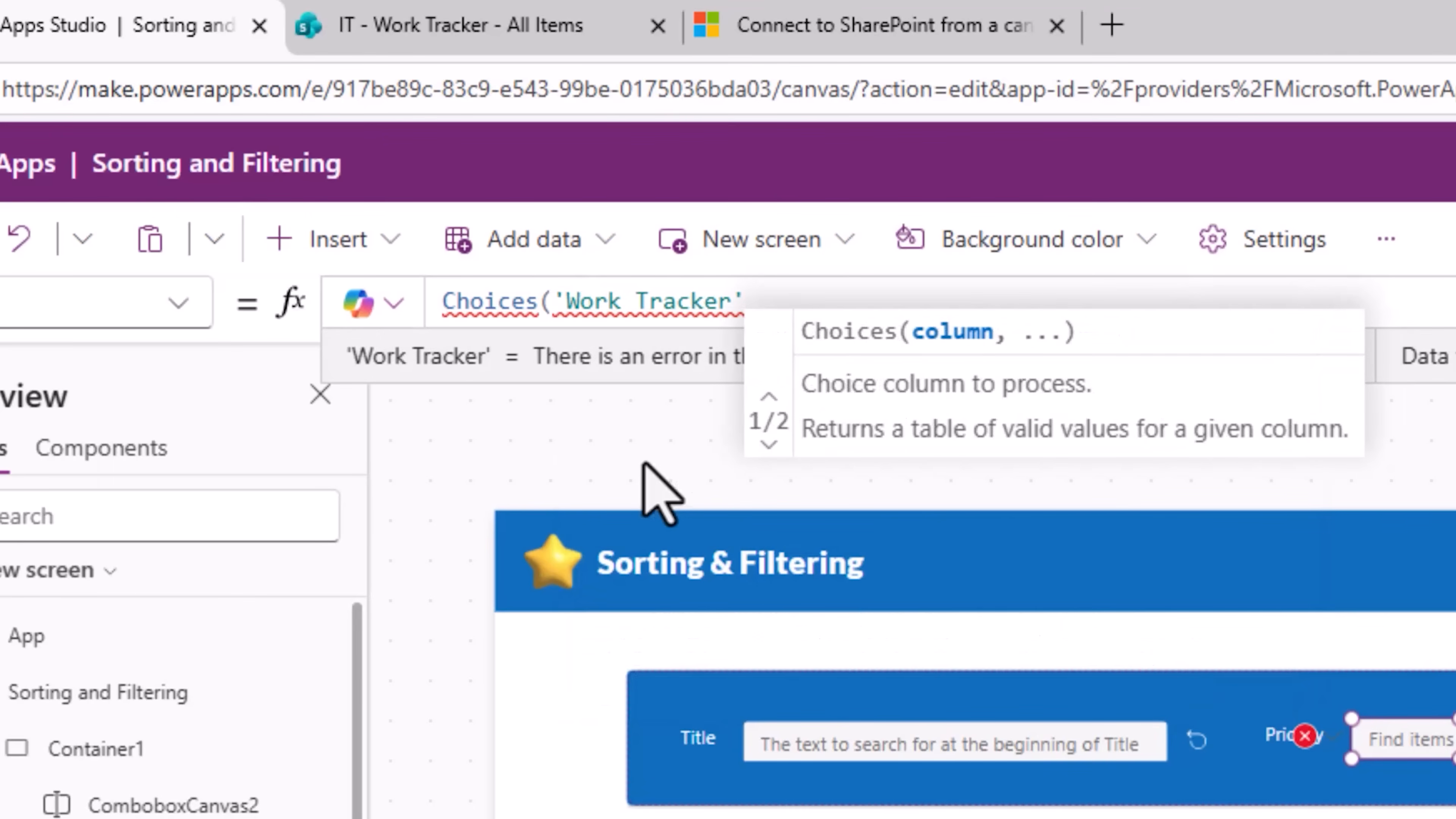
{"action": "type", "text": "."}
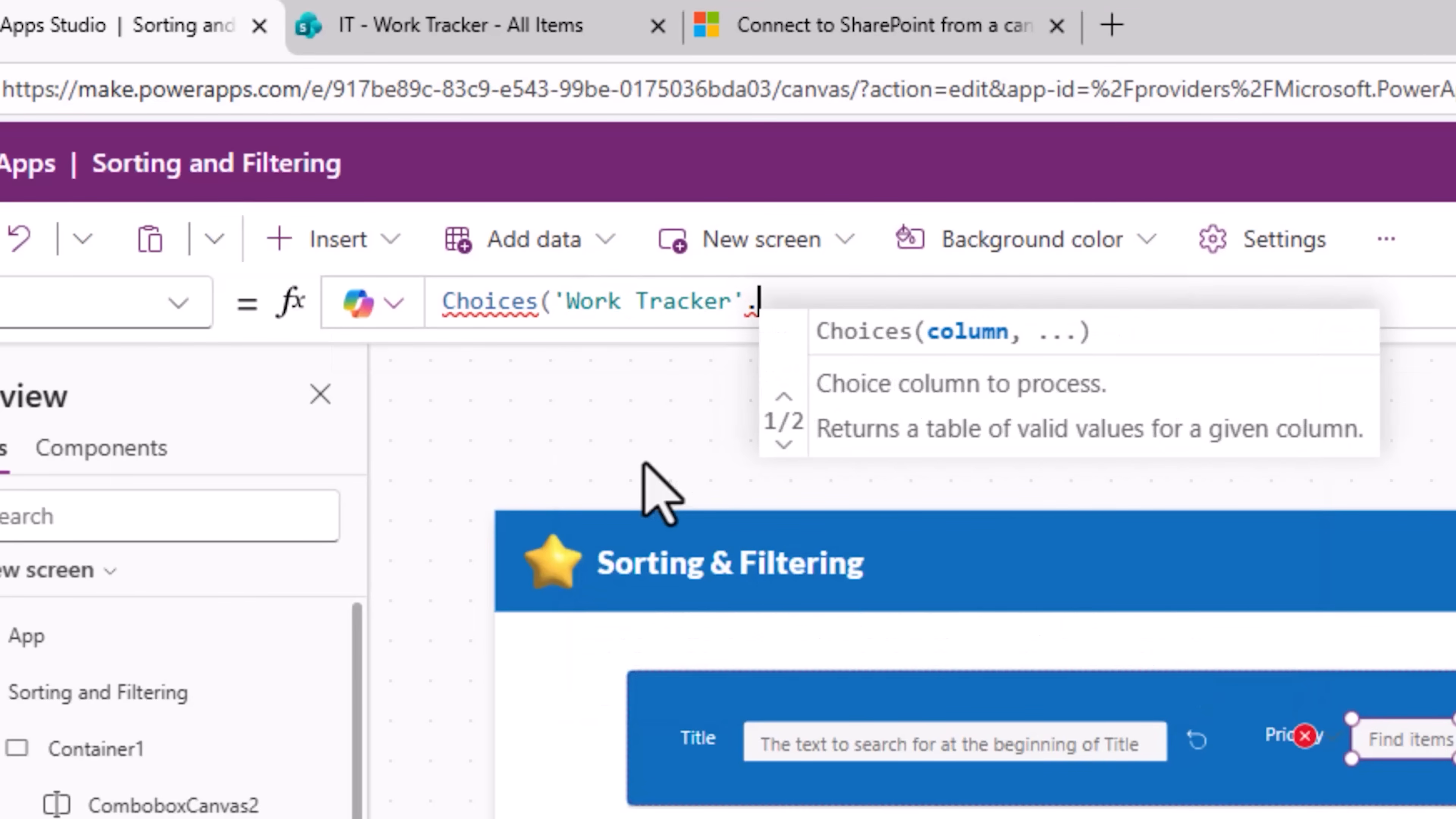
{"action": "type", "text": "Priority)"}
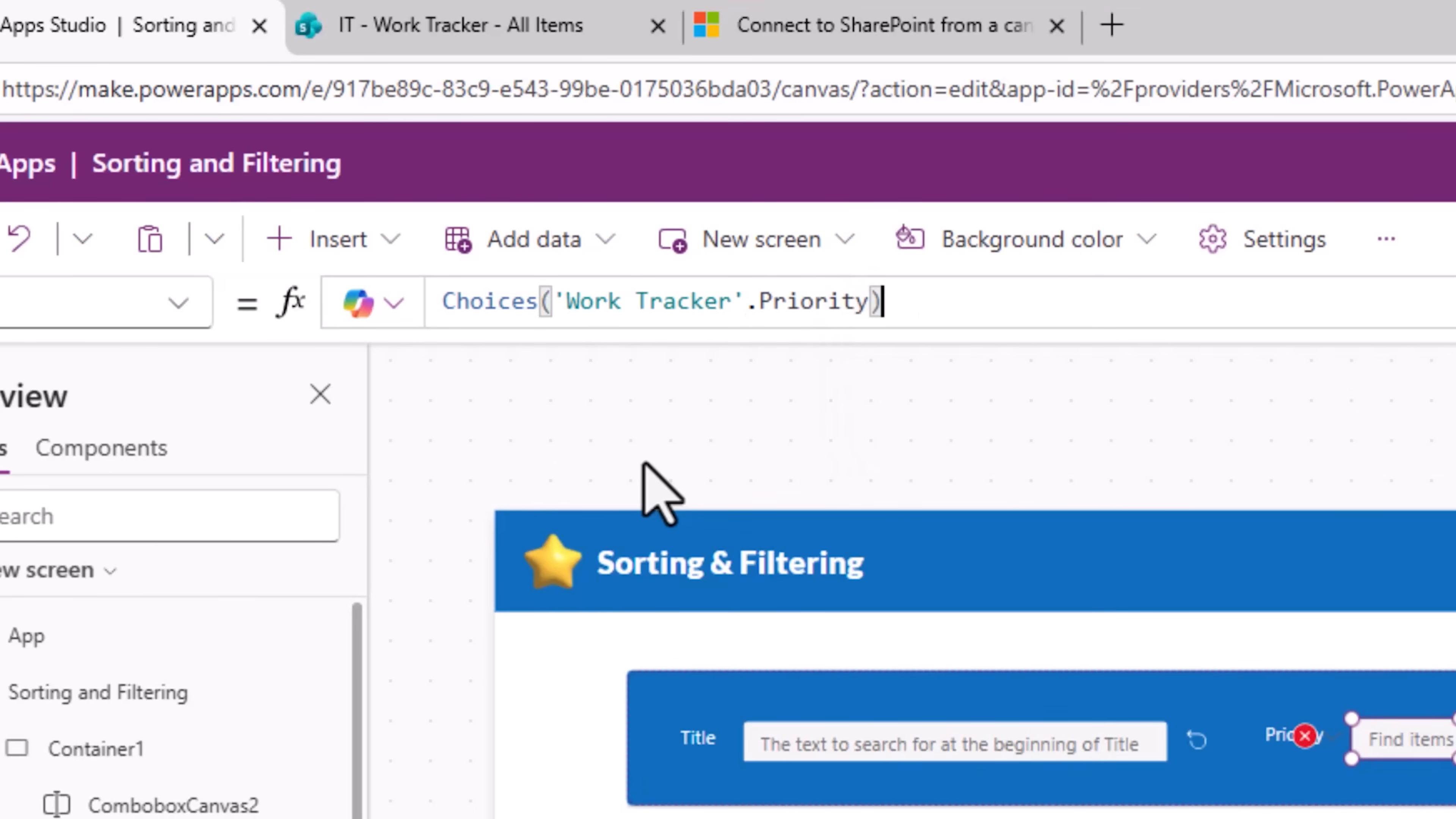
{"action": "key", "text": "ctrl+a"}
{"action": "key", "text": "ctrl+c"}
Step: Paste the copied Items formula into the Status combobox
{"action": "left_click", "coordinate": [1023, 238]}
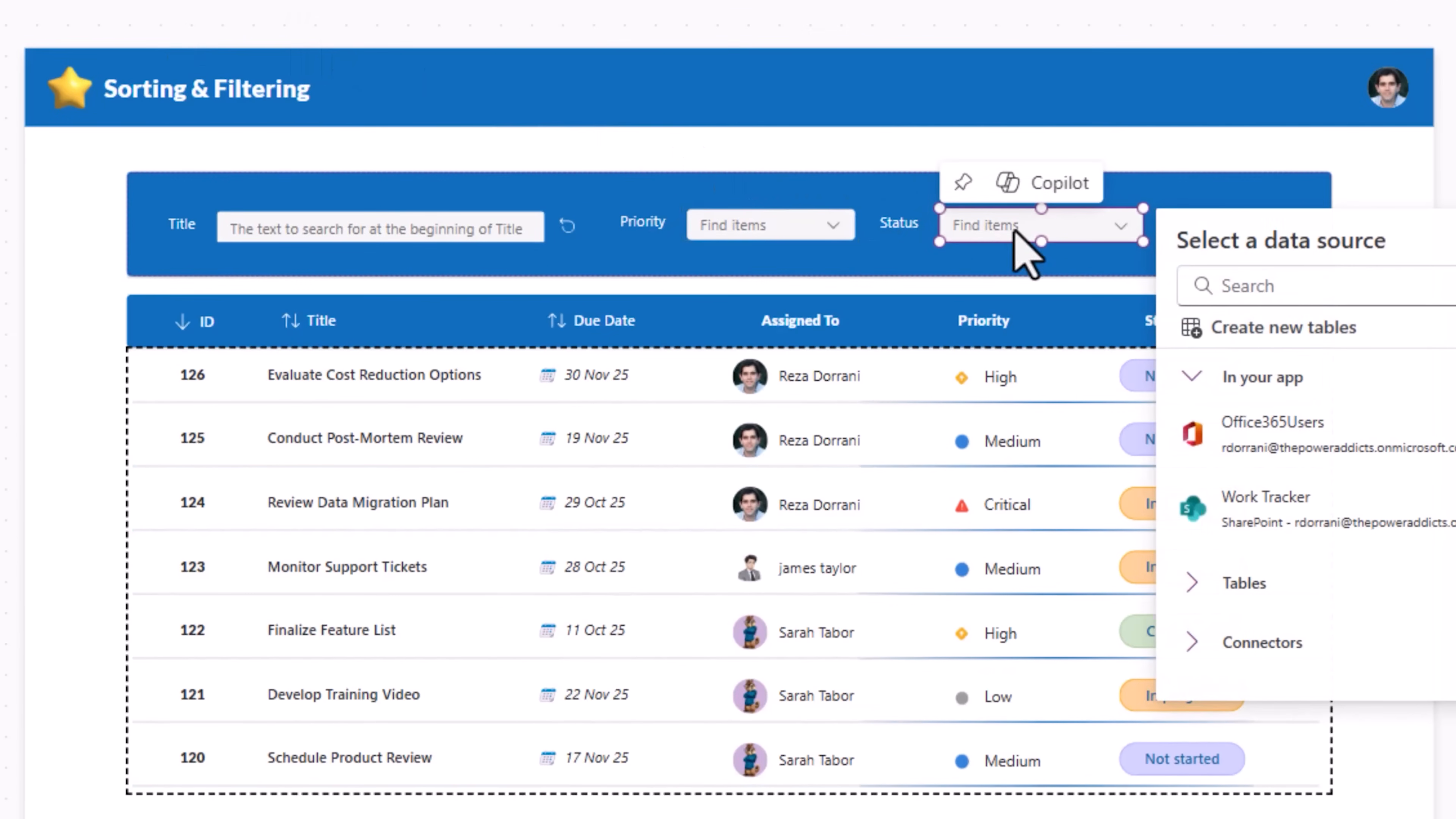
{"action": "key", "text": "ctrl+a"}
{"action": "key", "text": "ctrl+v"}
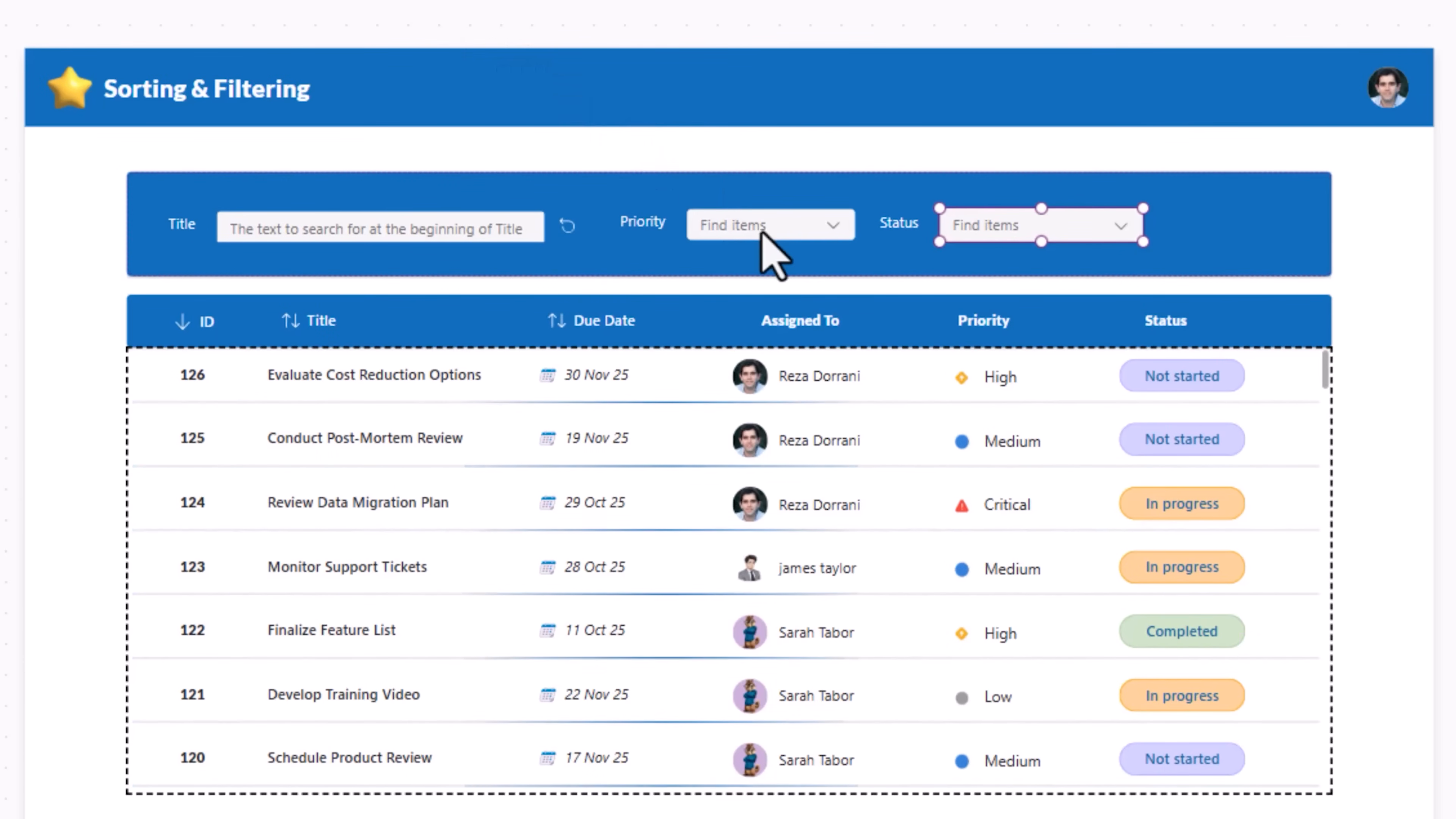
Step: Set the combobox's InputTextPlaceholder property to "ALL"
{"action": "left_click", "coordinate": [763, 232]}
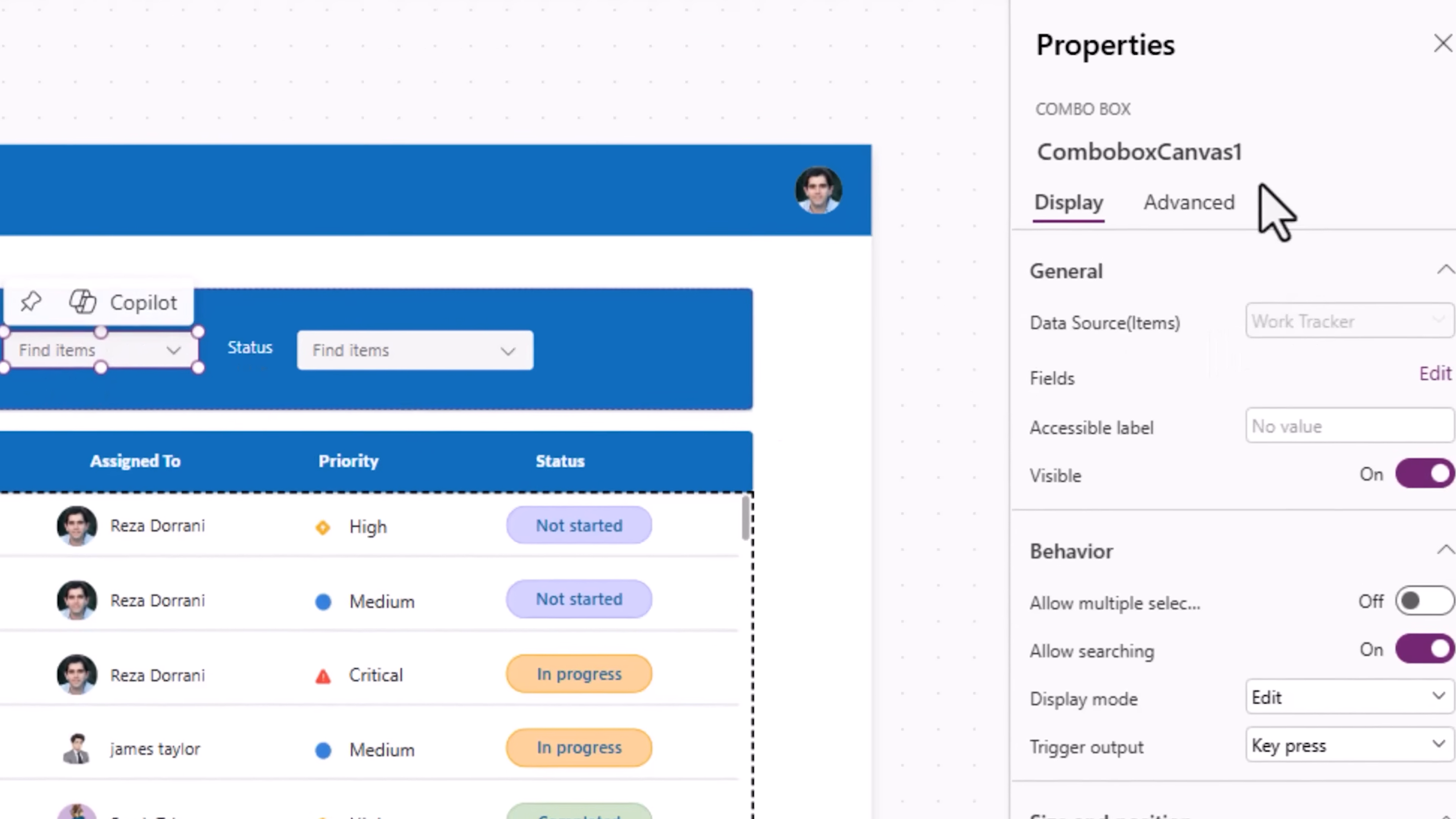
{"action": "left_click", "coordinate": [1187, 221]}
{"action": "scroll", "coordinate": [1089, 458], "scroll_direction": "down", "scroll_amount": 10}
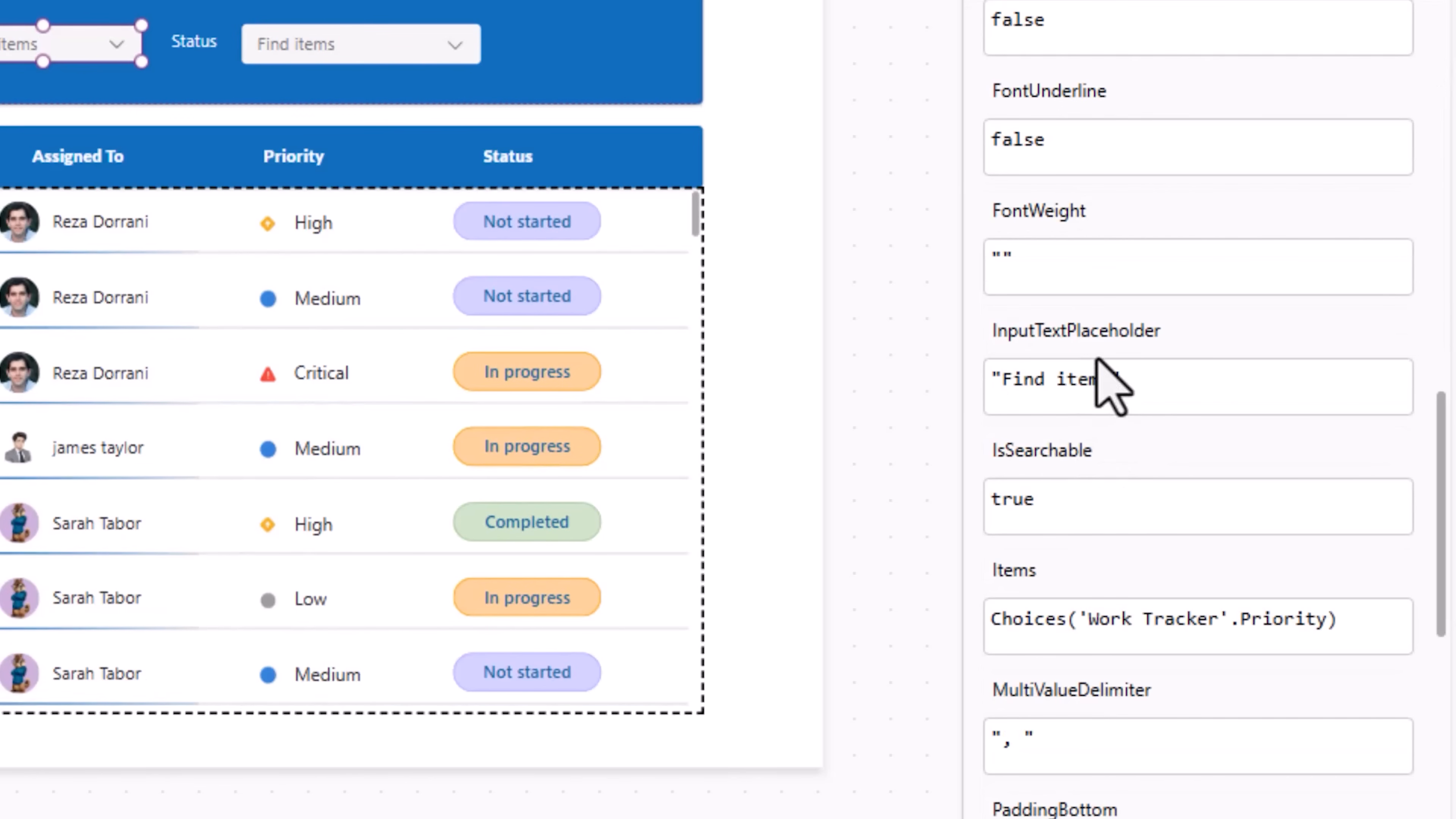
{"action": "left_click", "coordinate": [1078, 346]}
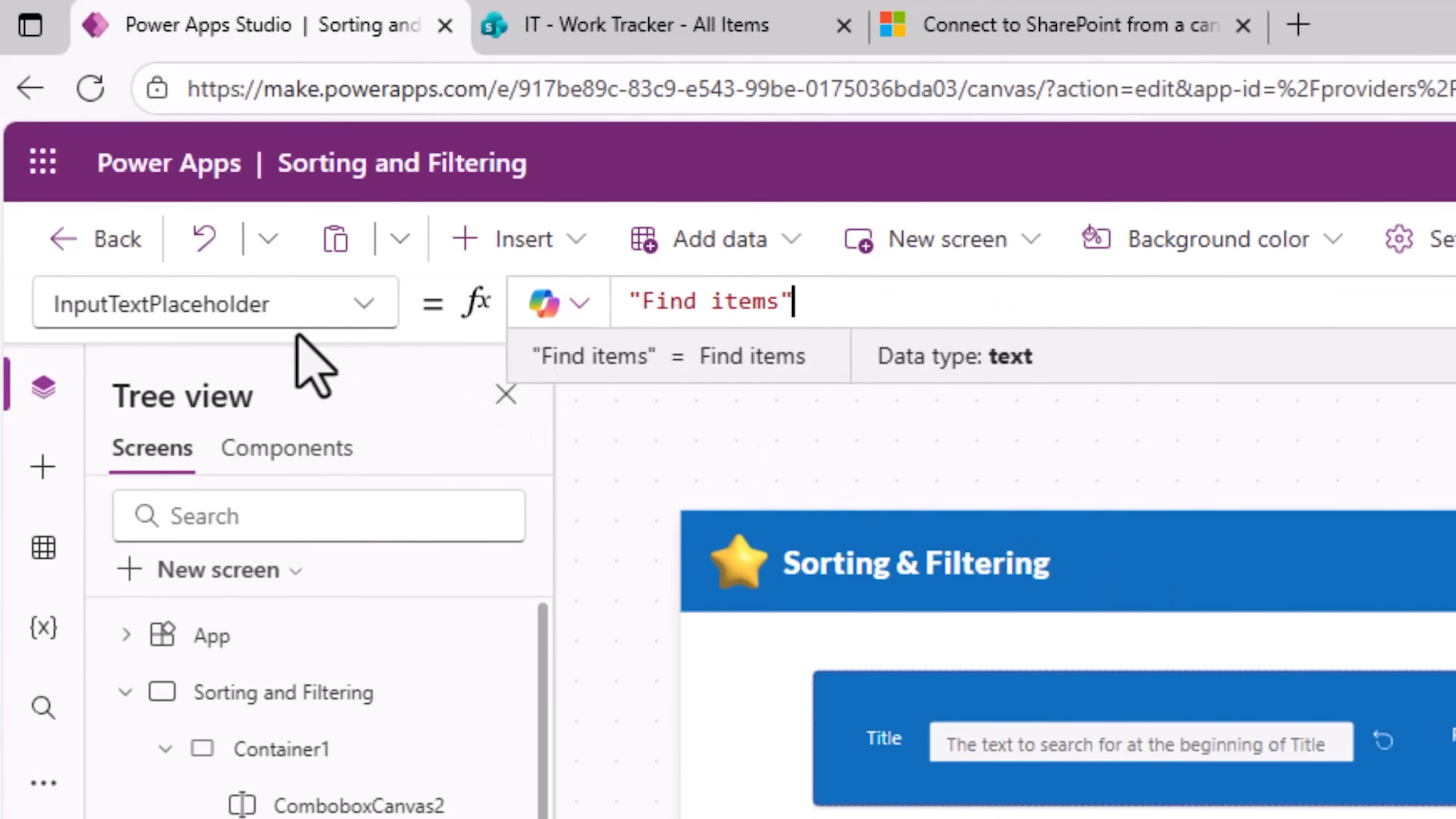
{"action": "left_click_drag", "start_coordinate": [641, 301], "coordinate": [779, 301]}
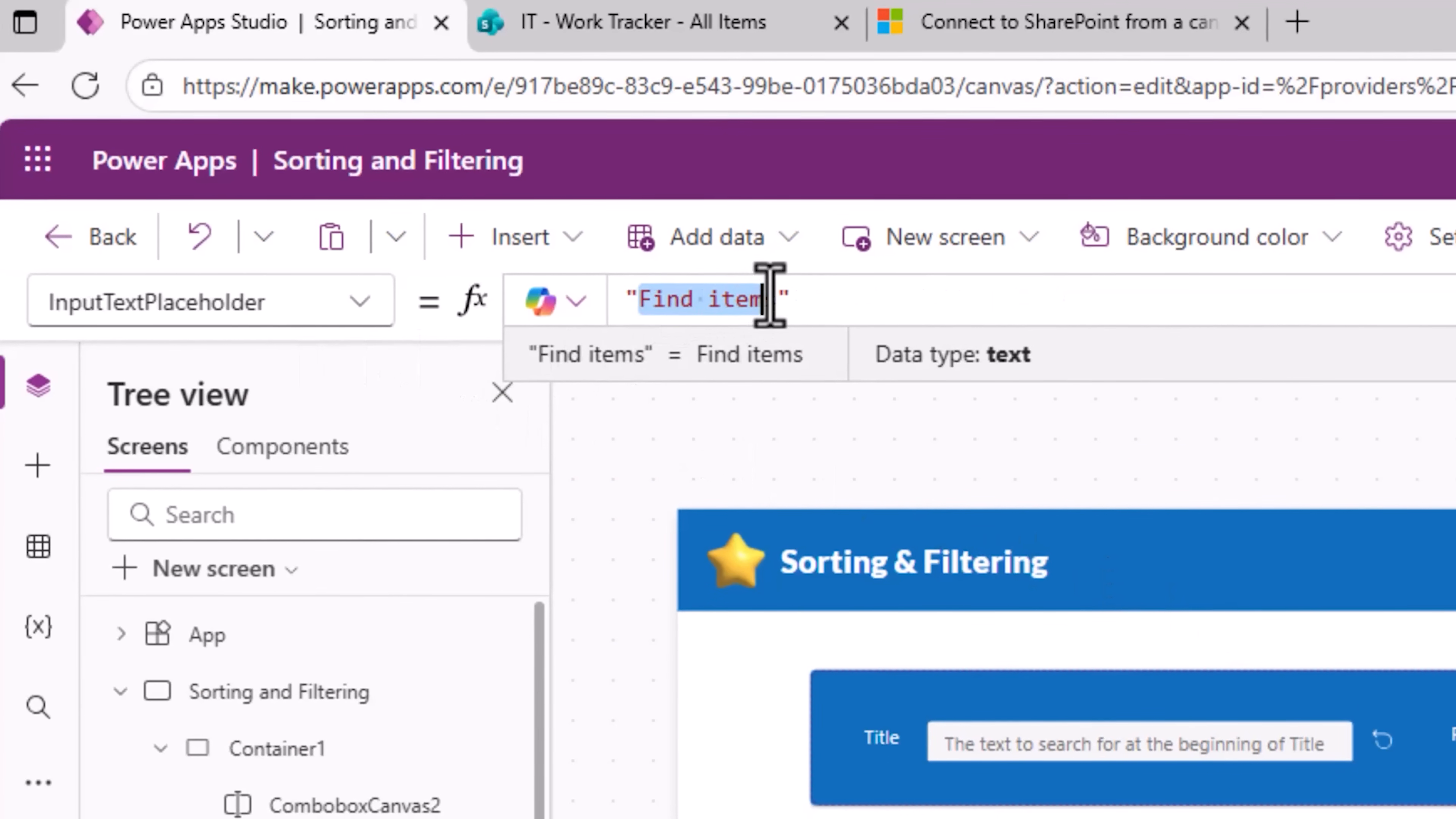
{"action": "type", "text": "A"}
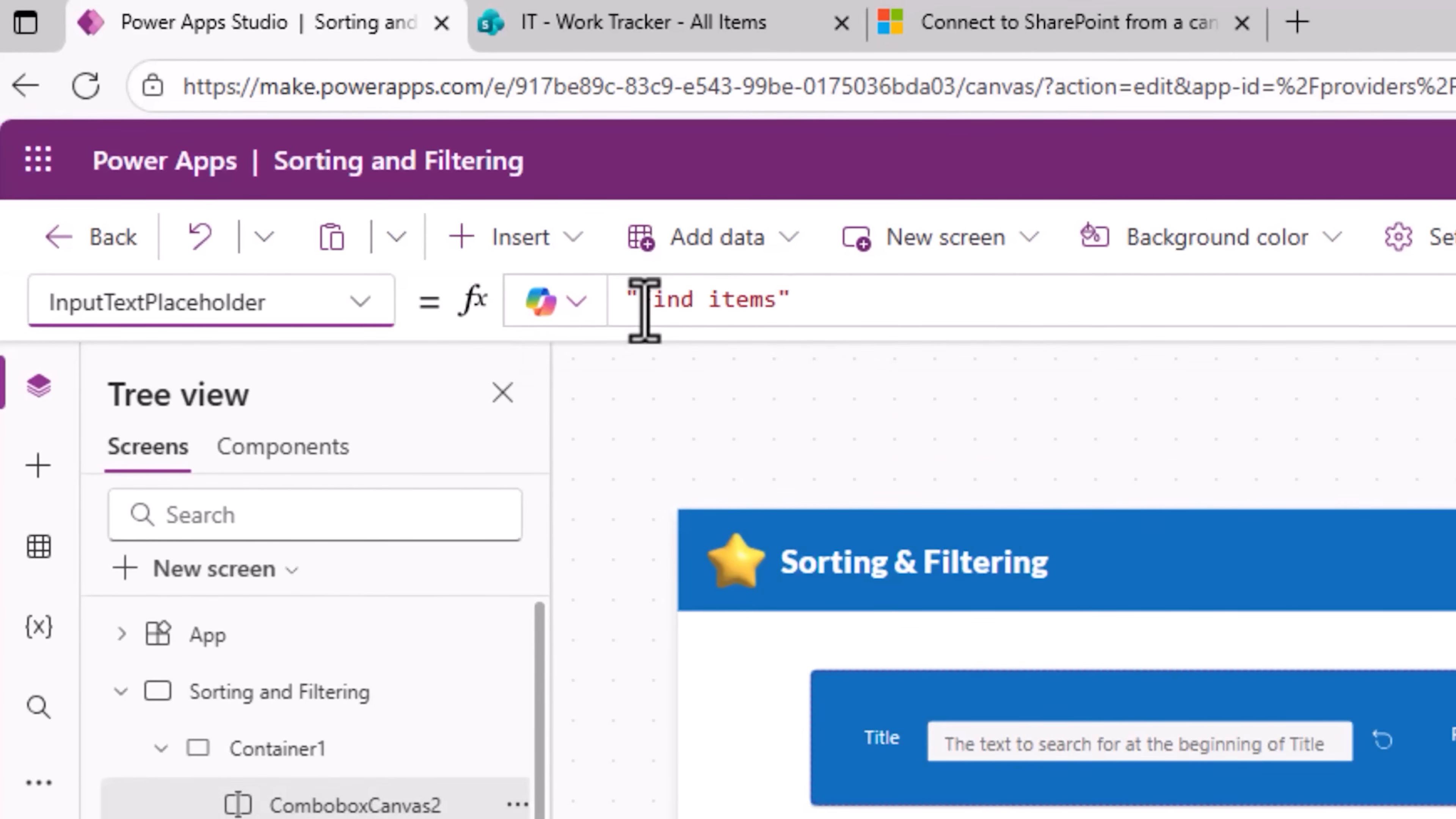
{"action": "left_click_drag", "start_coordinate": [644, 304], "coordinate": [773, 300]}
{"action": "type", "text": "A"}
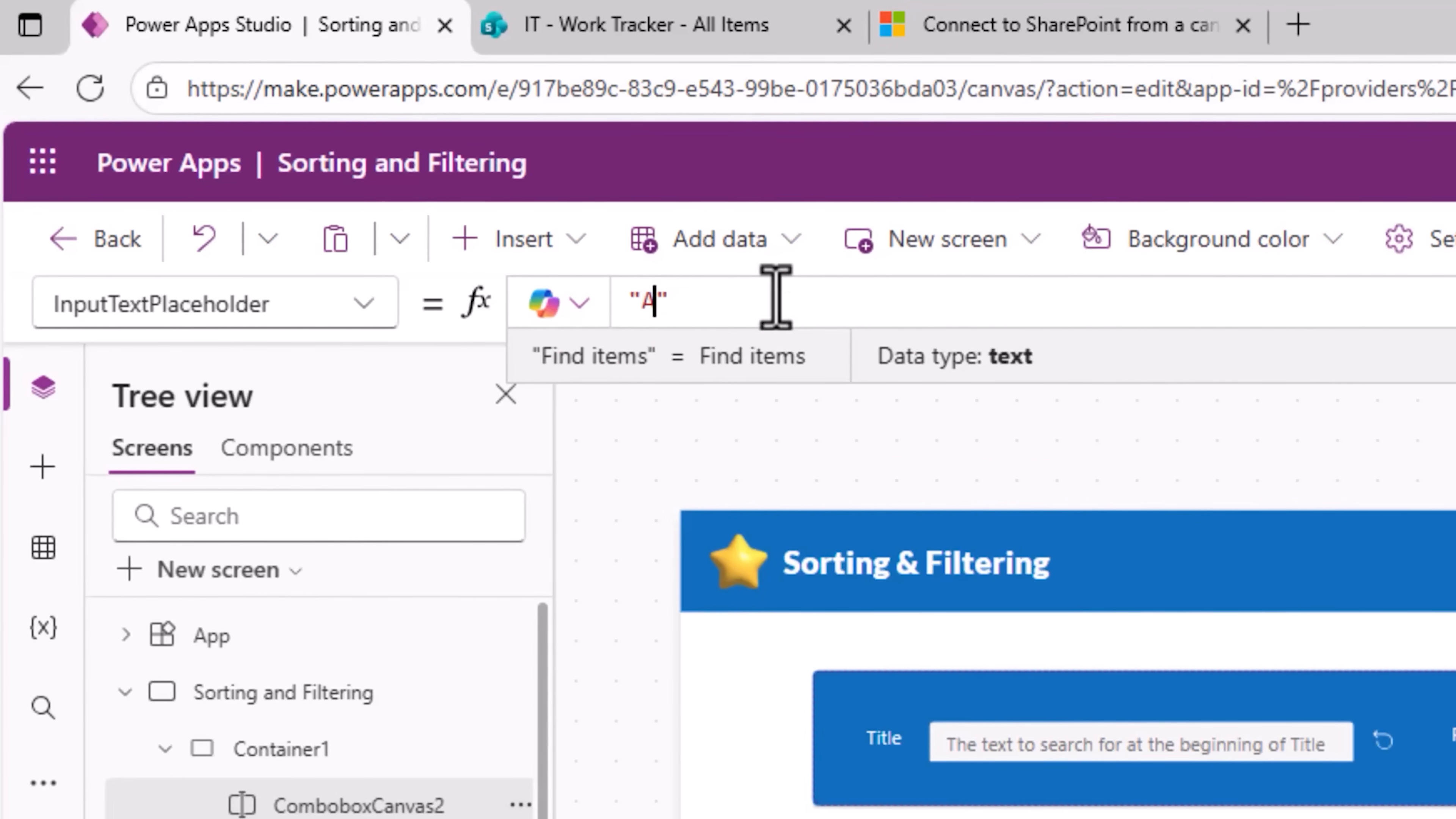
{"action": "type", "text": "LL"}
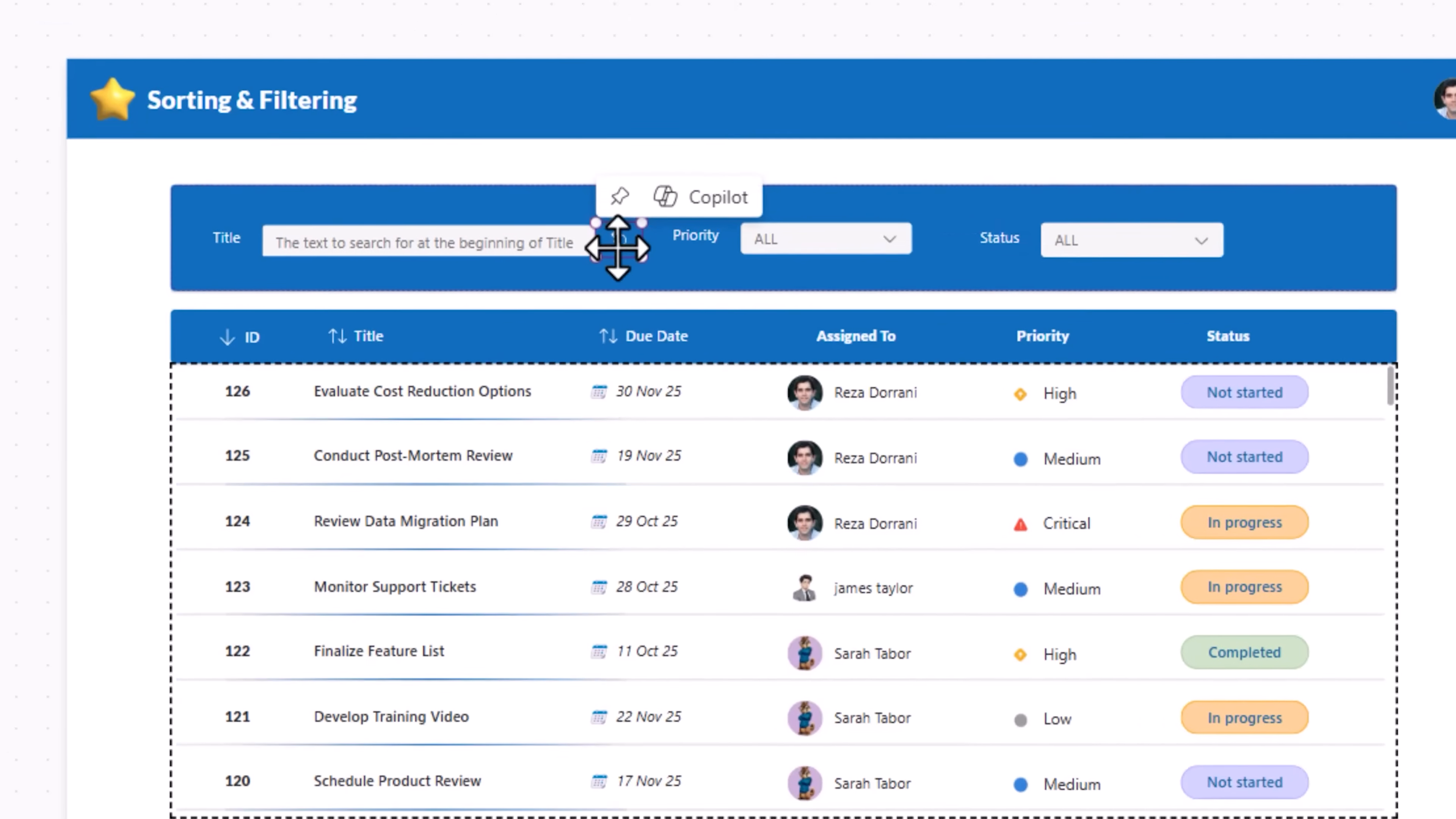
Step: Move the reset button into the search container beside the Priority combobox
{"action": "left_click_drag", "start_coordinate": [631, 252], "coordinate": [880, 204]}
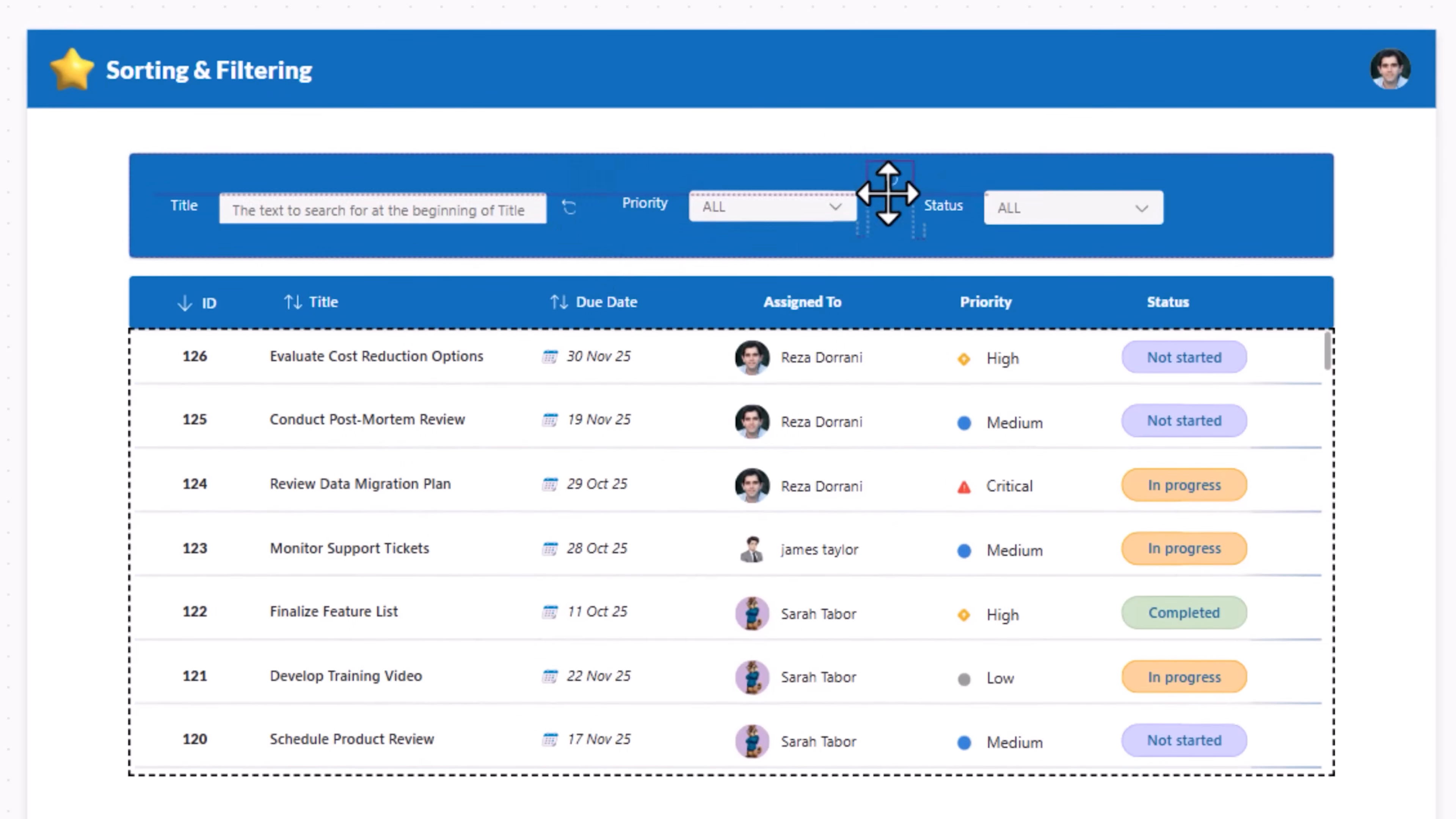
Step: In the gallery's Items formula, wrap the ID branch's StartsWith in And() and add cbxPriority.Selected.Value = Priority.Value
{"action": "left_click", "coordinate": [520, 536]}
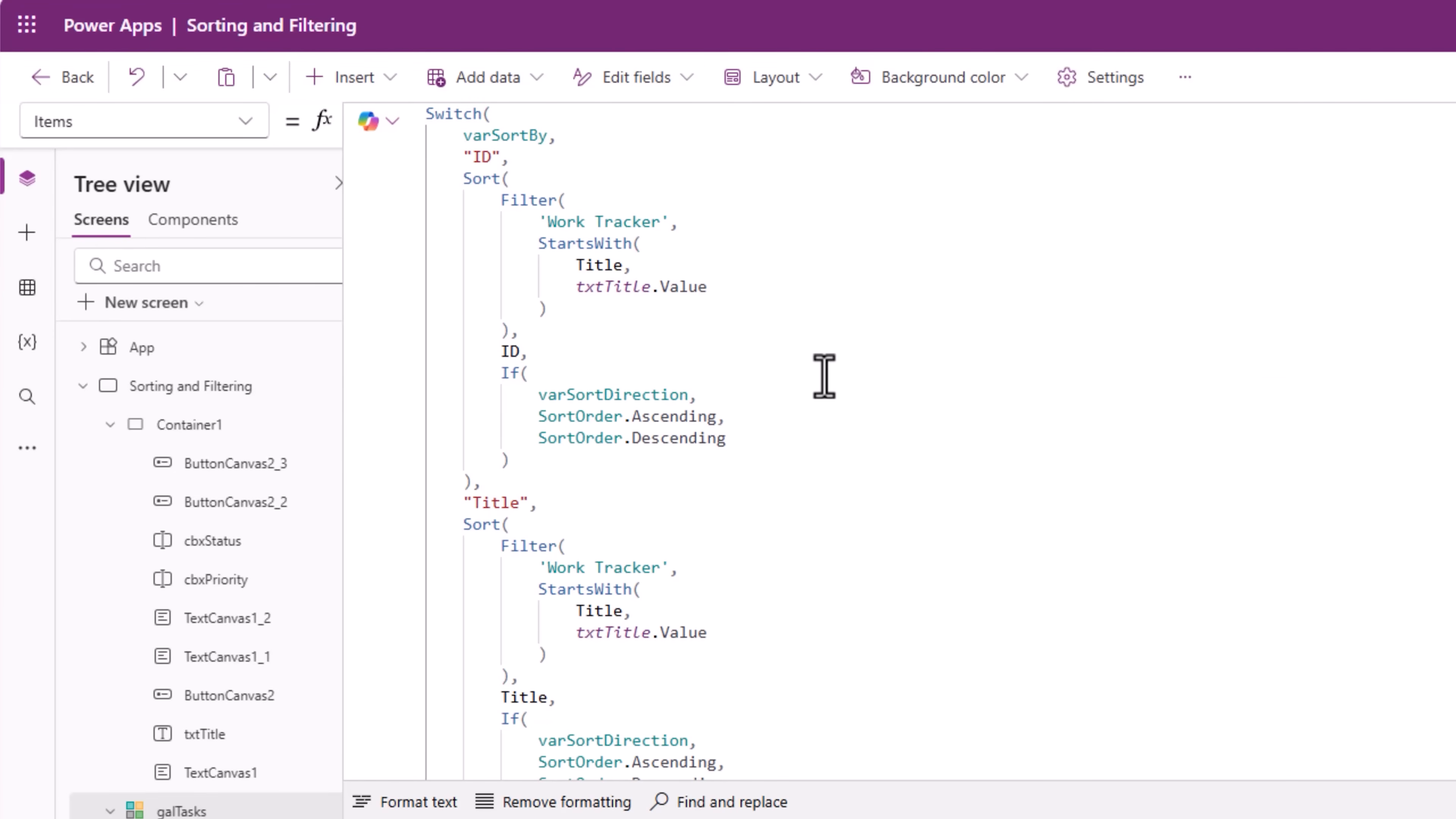
{"action": "left_click", "coordinate": [532, 248]}
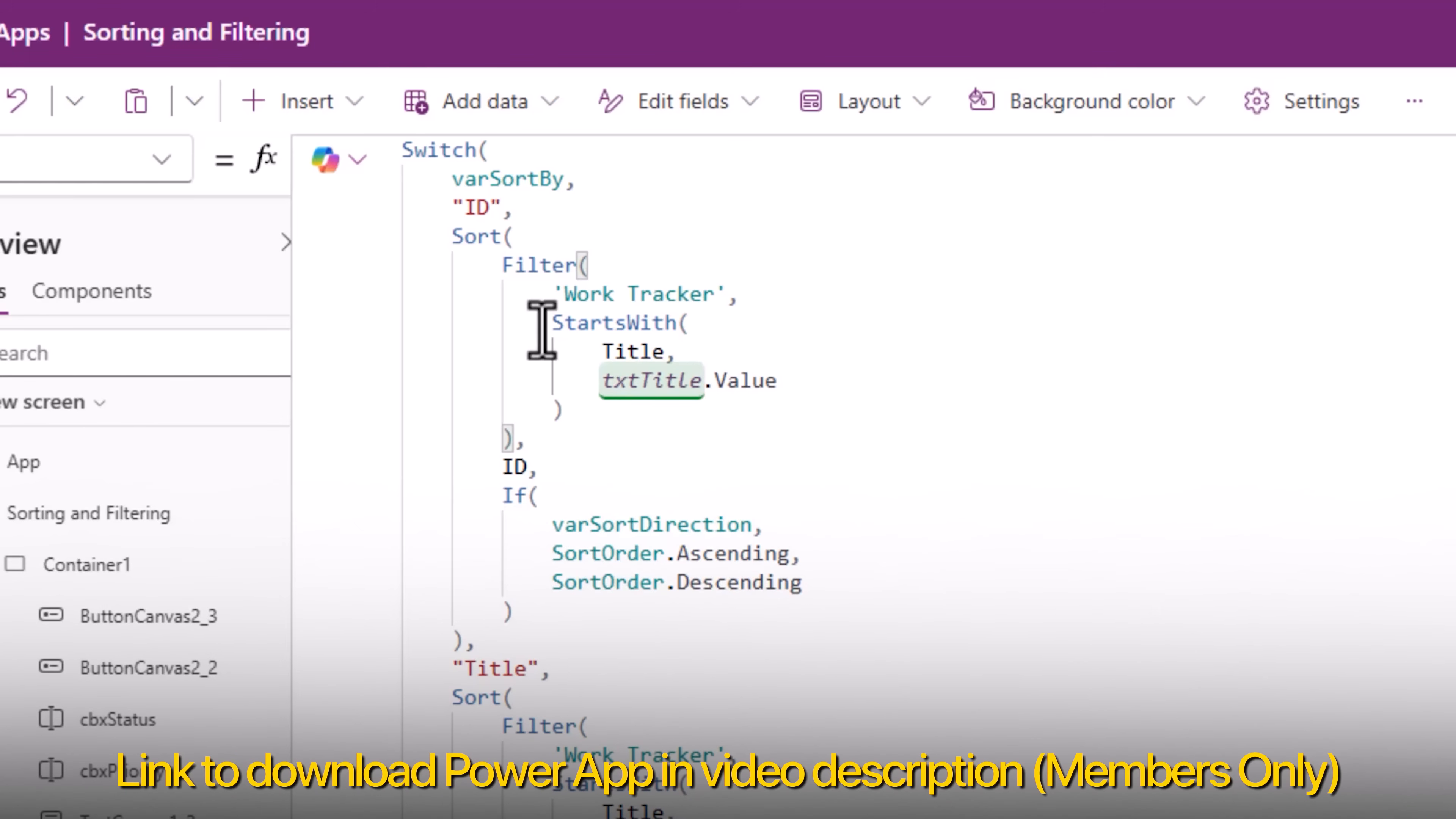
{"action": "type", "text": "And "}
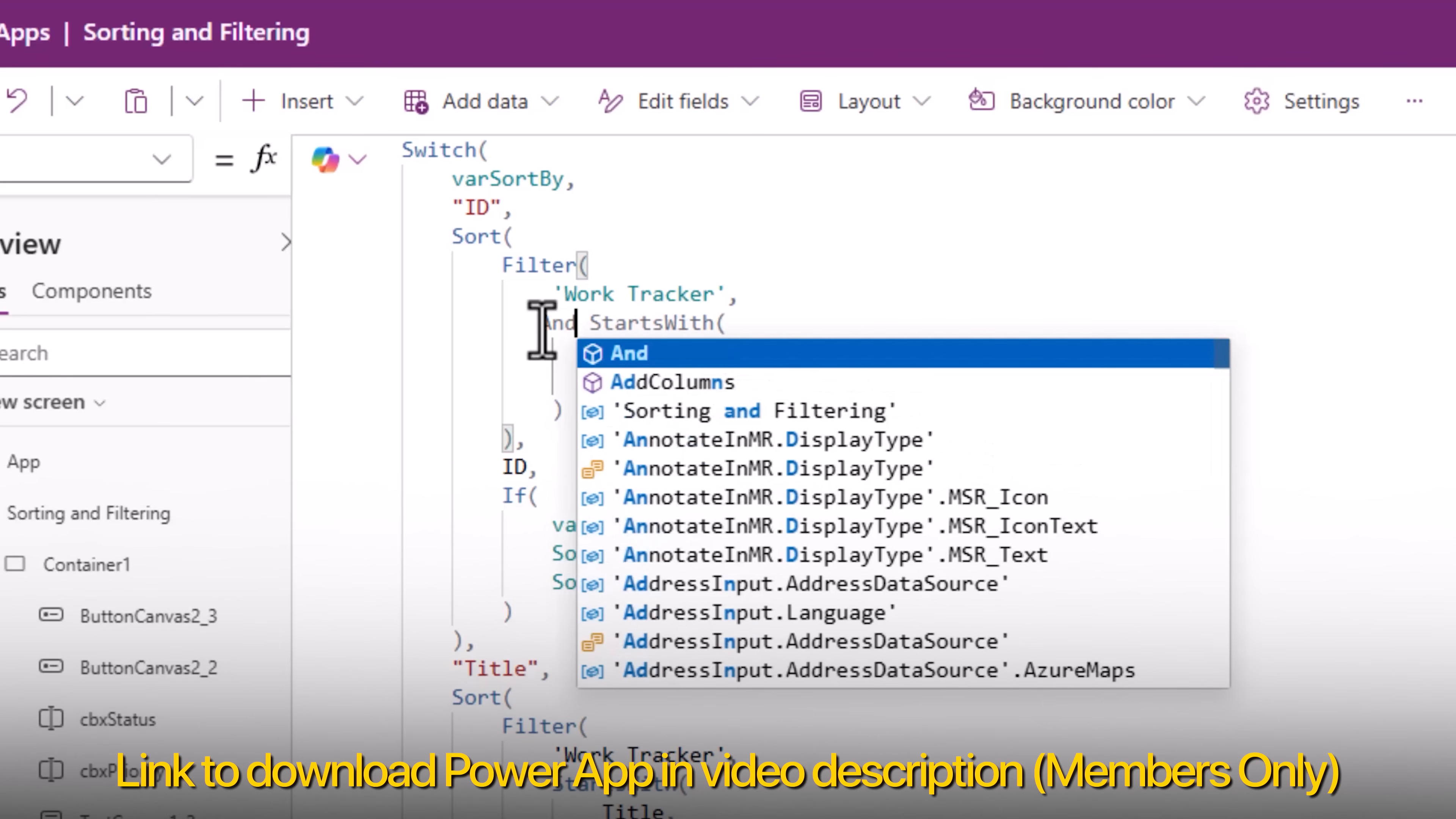
{"action": "type", "text": "("}
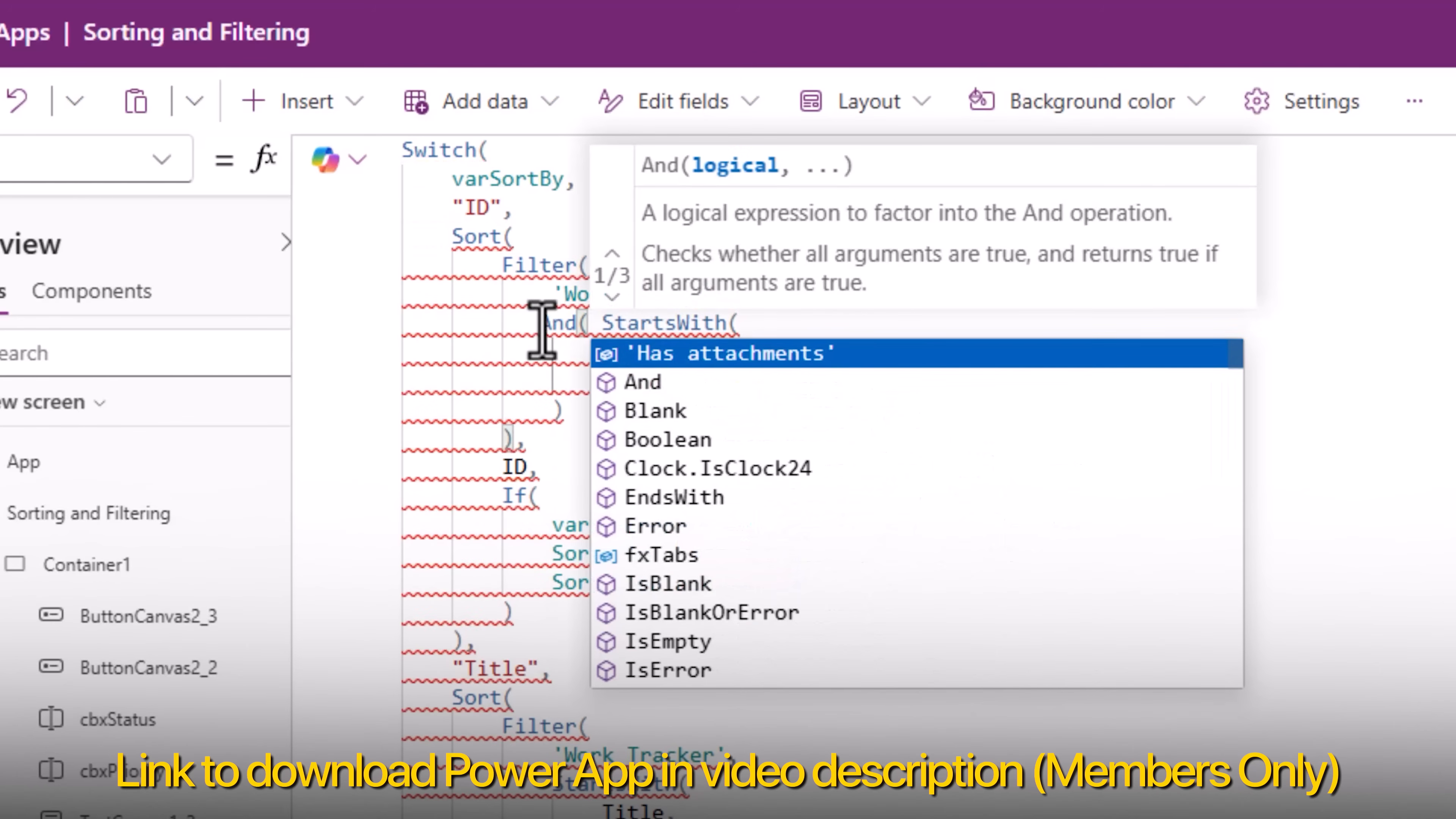
{"action": "left_click", "coordinate": [596, 407]}
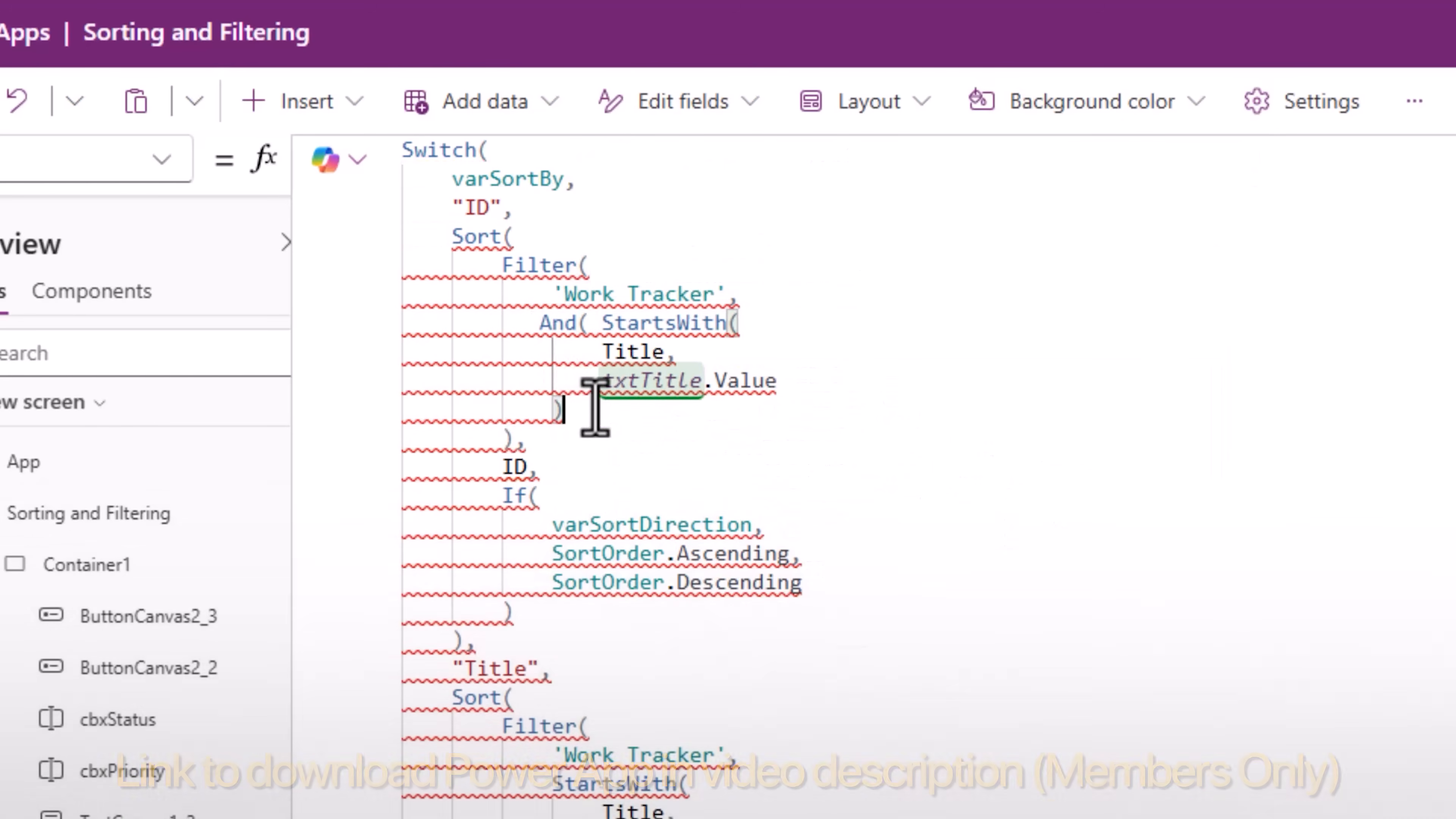
{"action": "type", "text": ","}
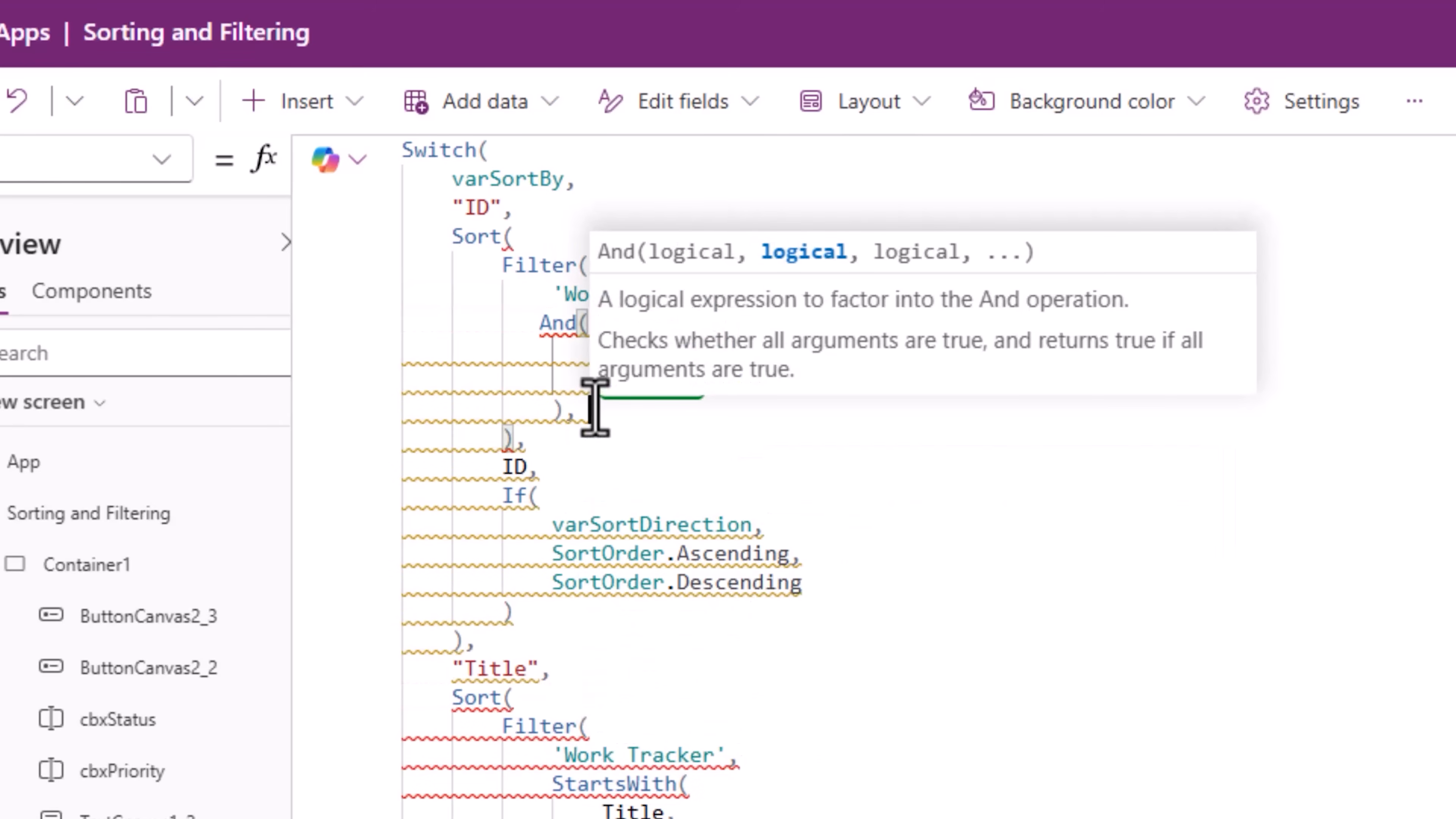
{"action": "type", "text": "cbxPriority/"}
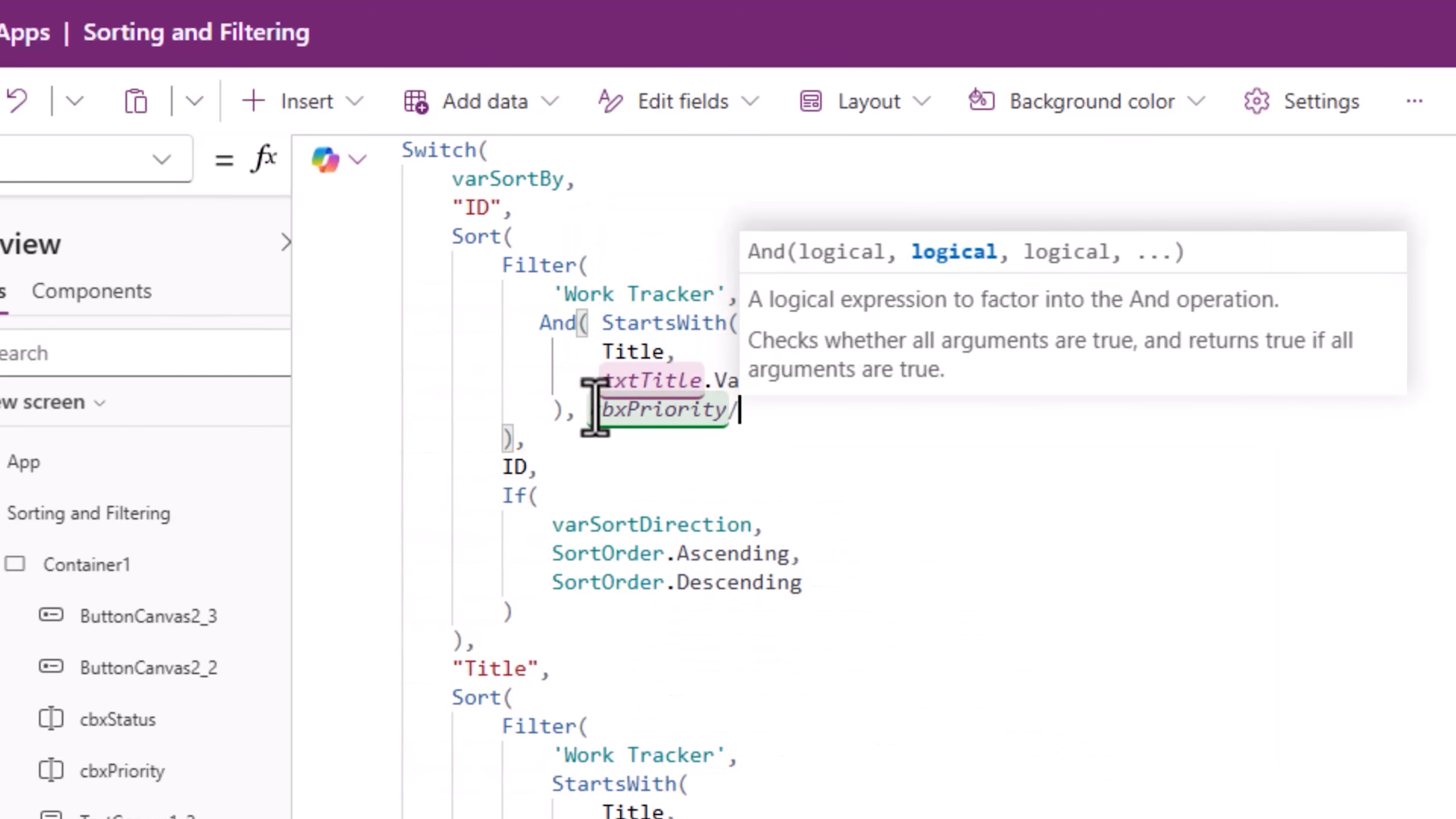
{"action": "key", "text": "BackSpace"}
{"action": "type", "text": ".se"}
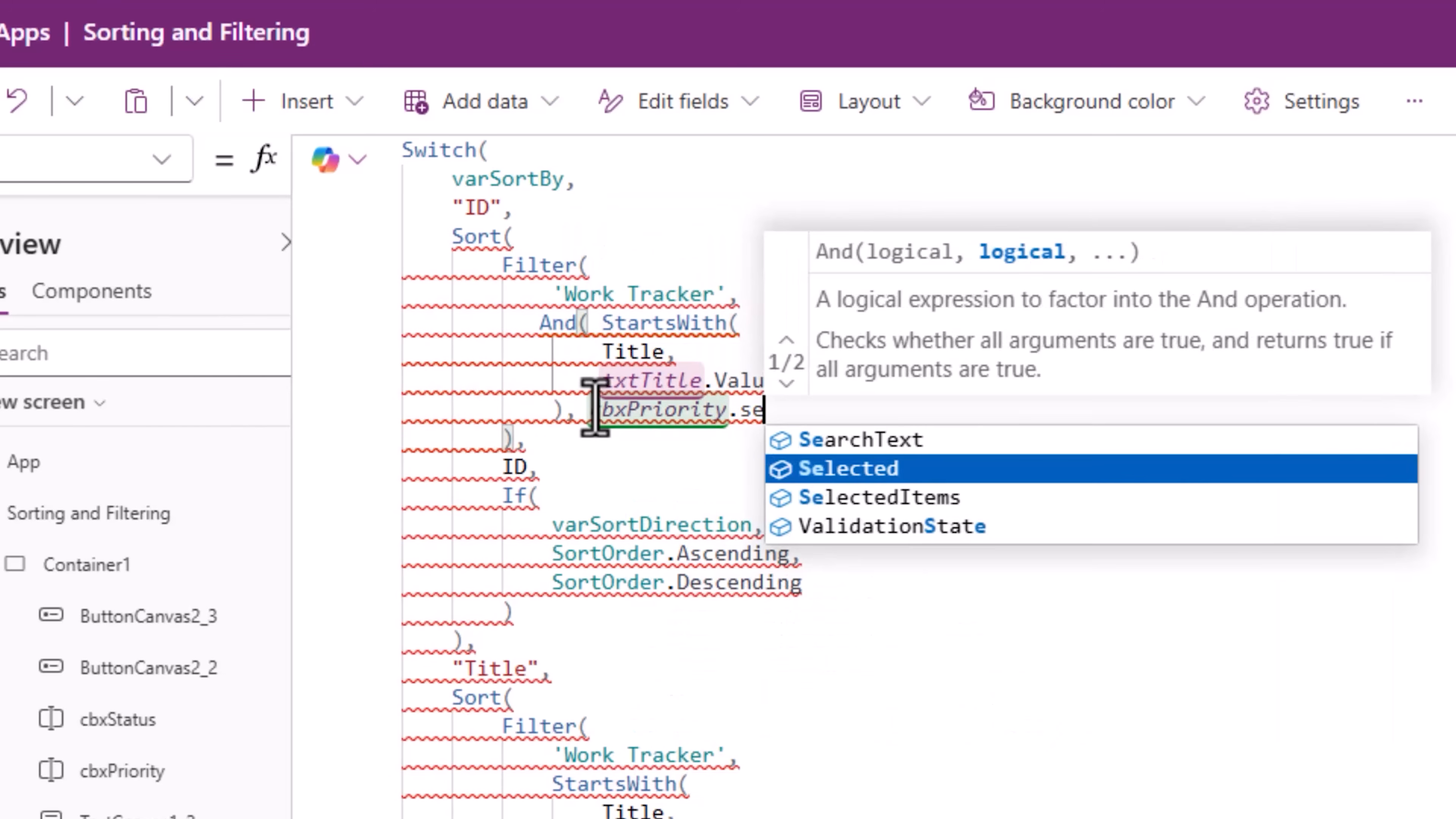
{"action": "key", "text": "Tab"}
{"action": "type", "text": "."}
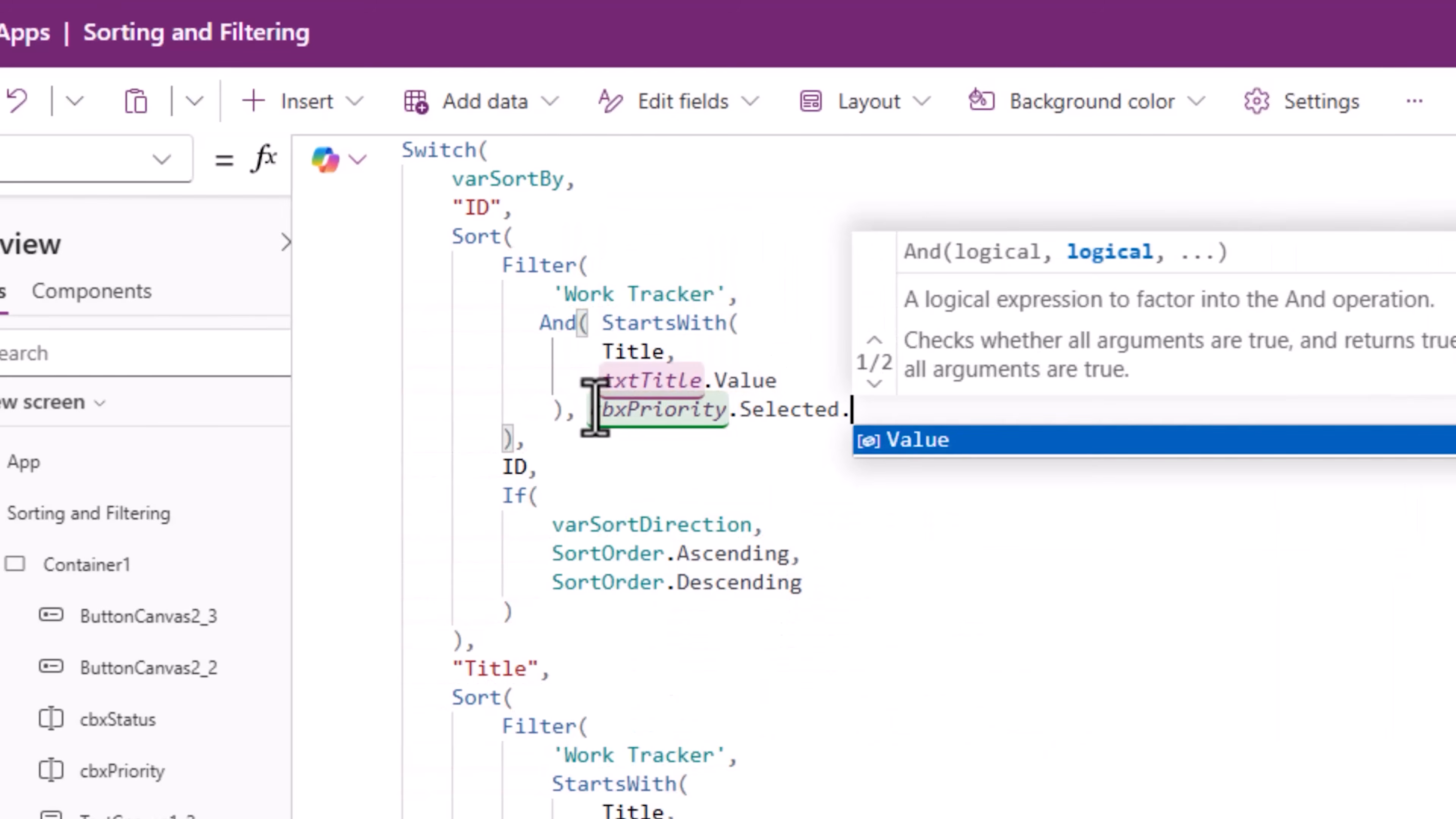
{"action": "key", "text": "Tab"}
{"action": "type", "text": "="}
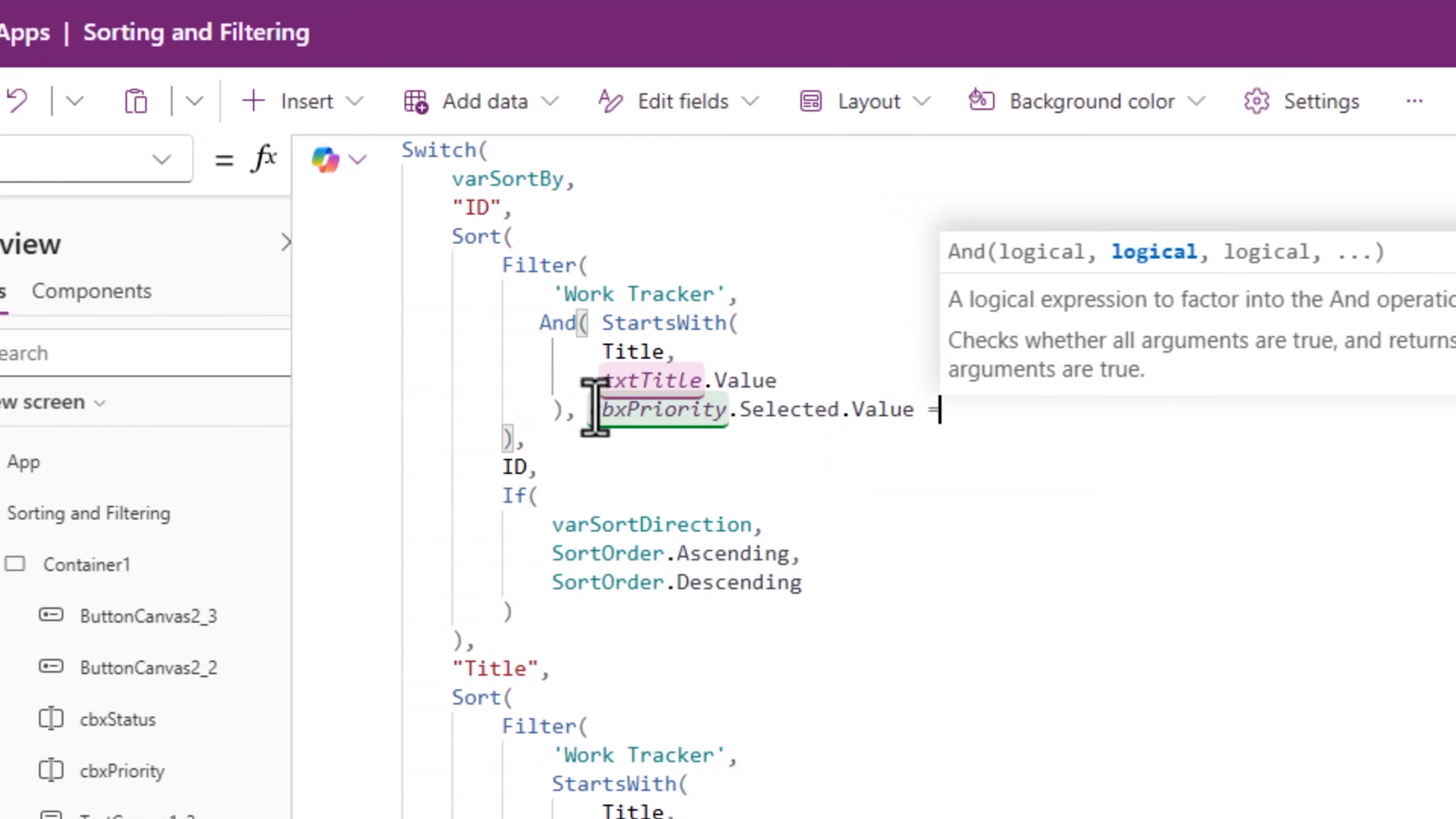
{"action": "type", "text": " Priority"}
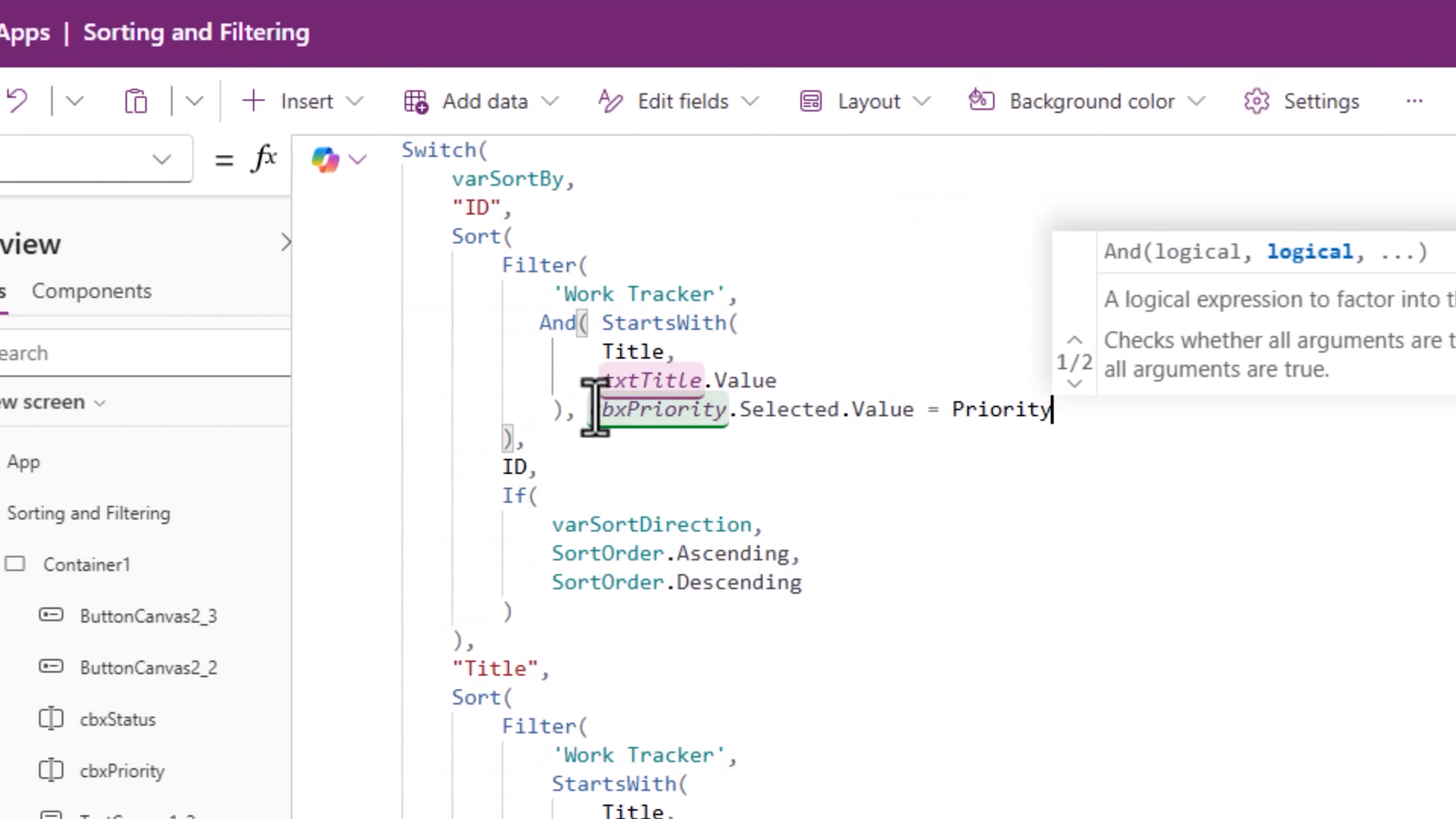
{"action": "type", "text": ".Value"}
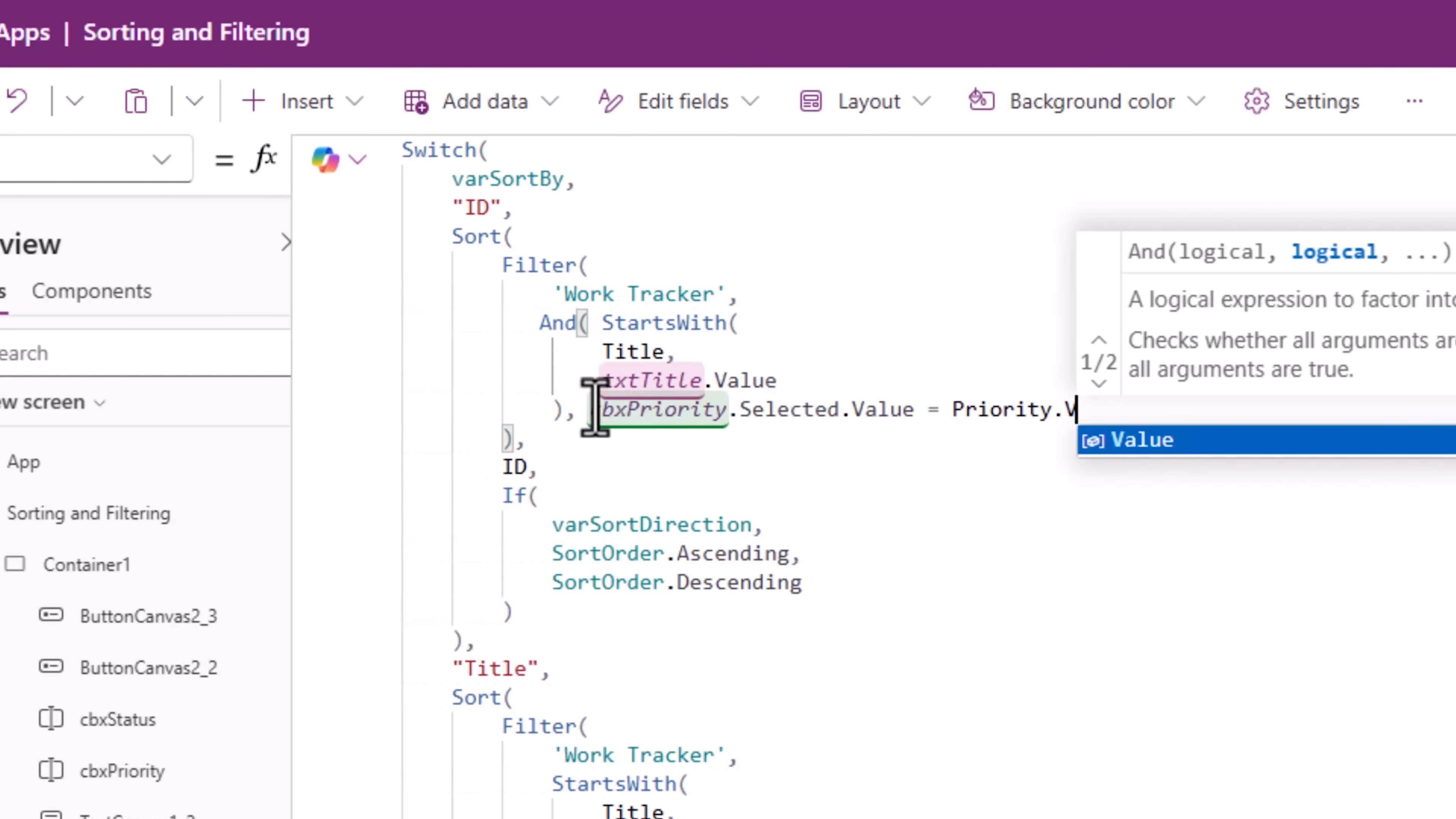
{"action": "type", "text": ")"}
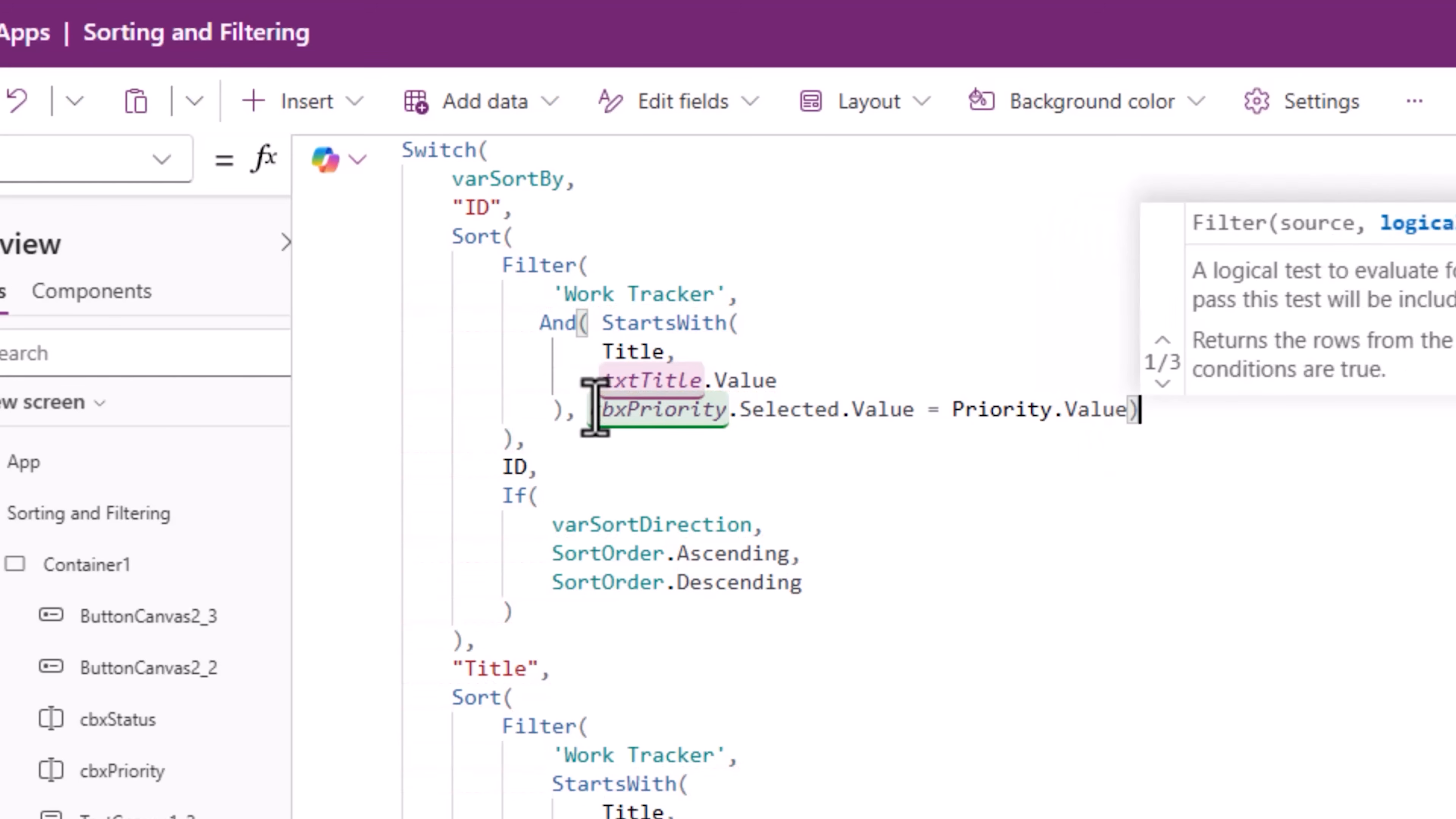
{"action": "left_click", "coordinate": [553, 472]}
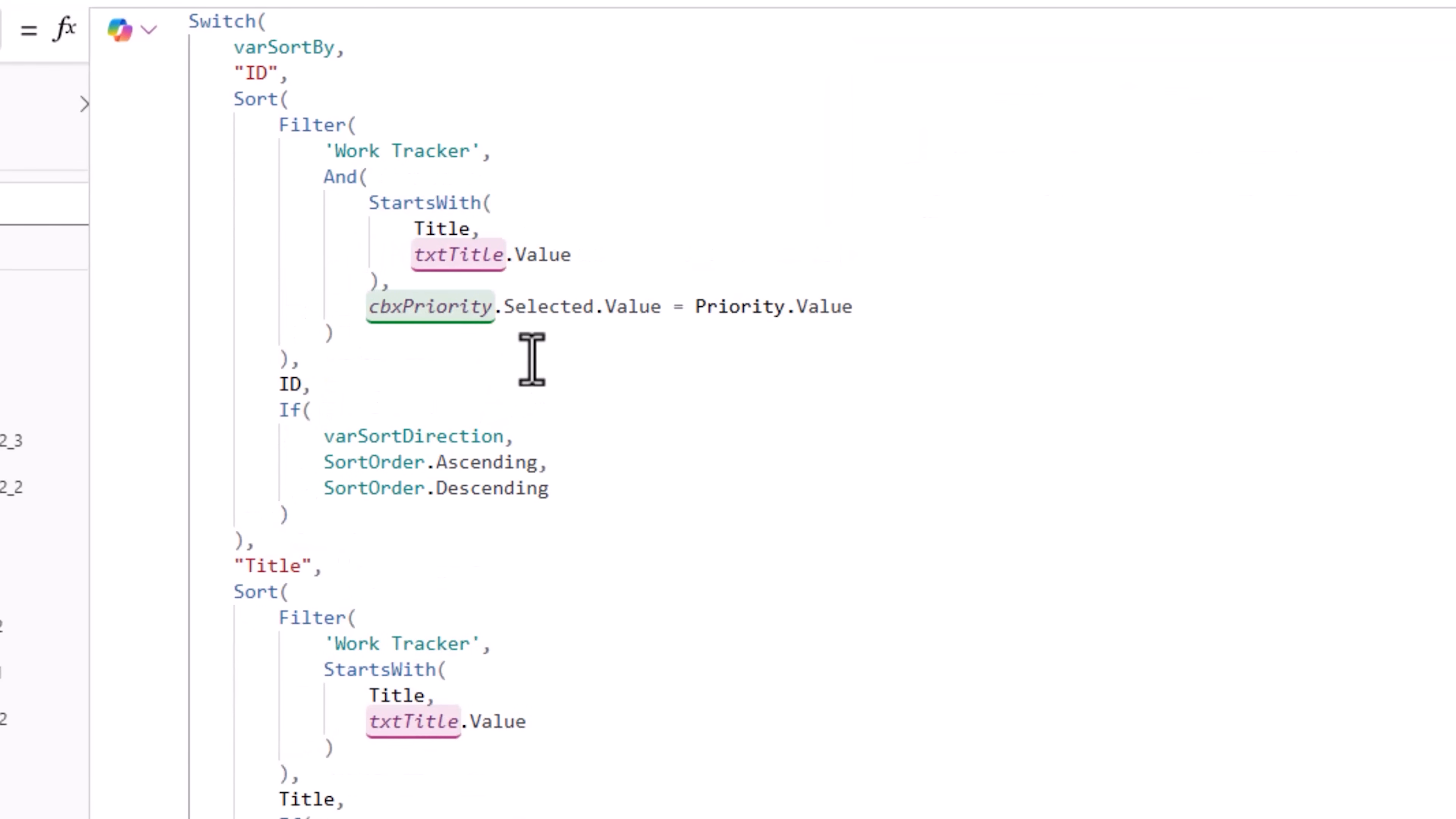
Step: Add cbxStatus.Selected.Value = Status.Value as a further condition inside the And() of the ID branch
{"action": "left_click", "coordinate": [911, 308]}
{"action": "type", "text": ","}
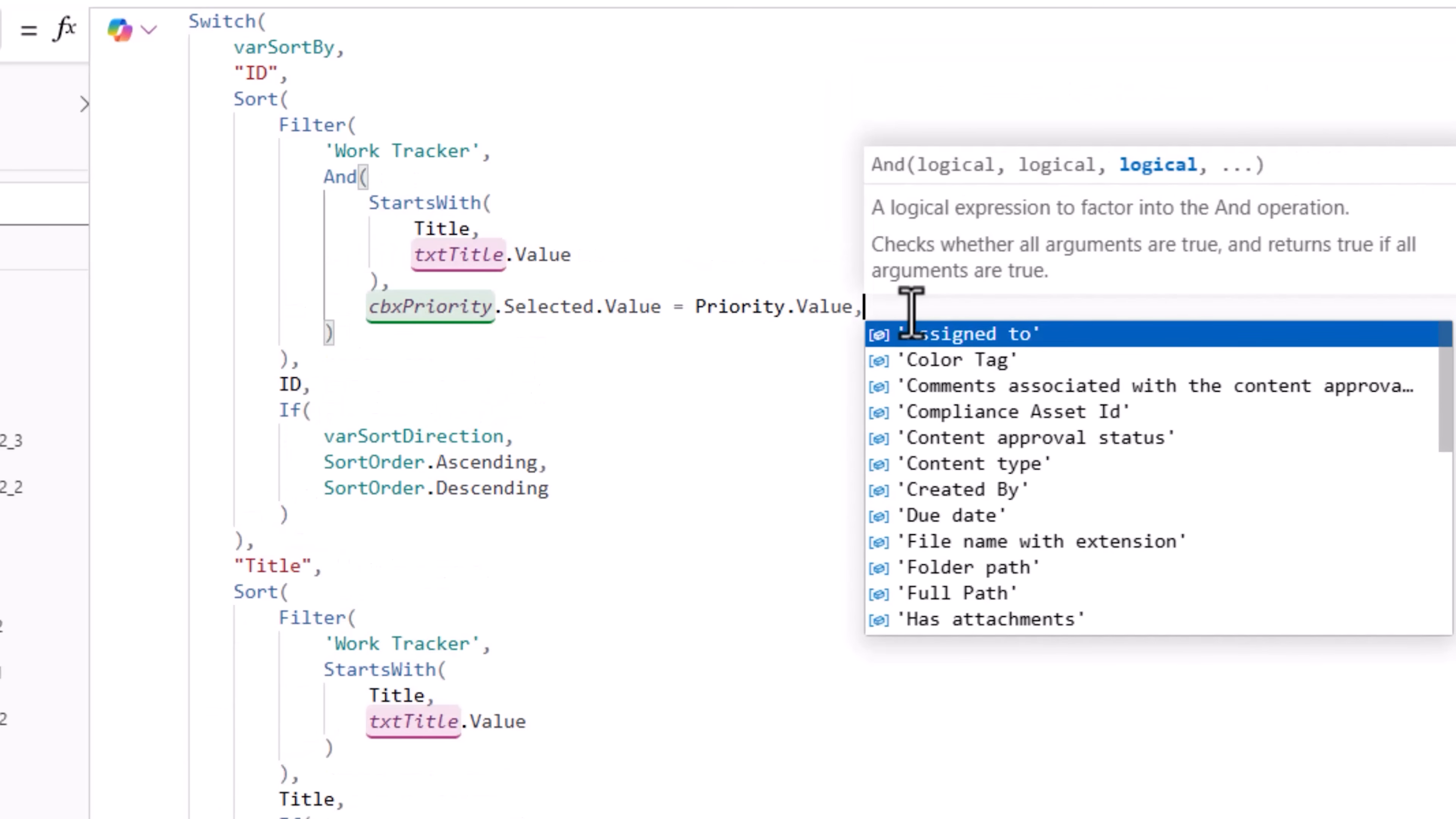
{"action": "key", "text": "Escape"}
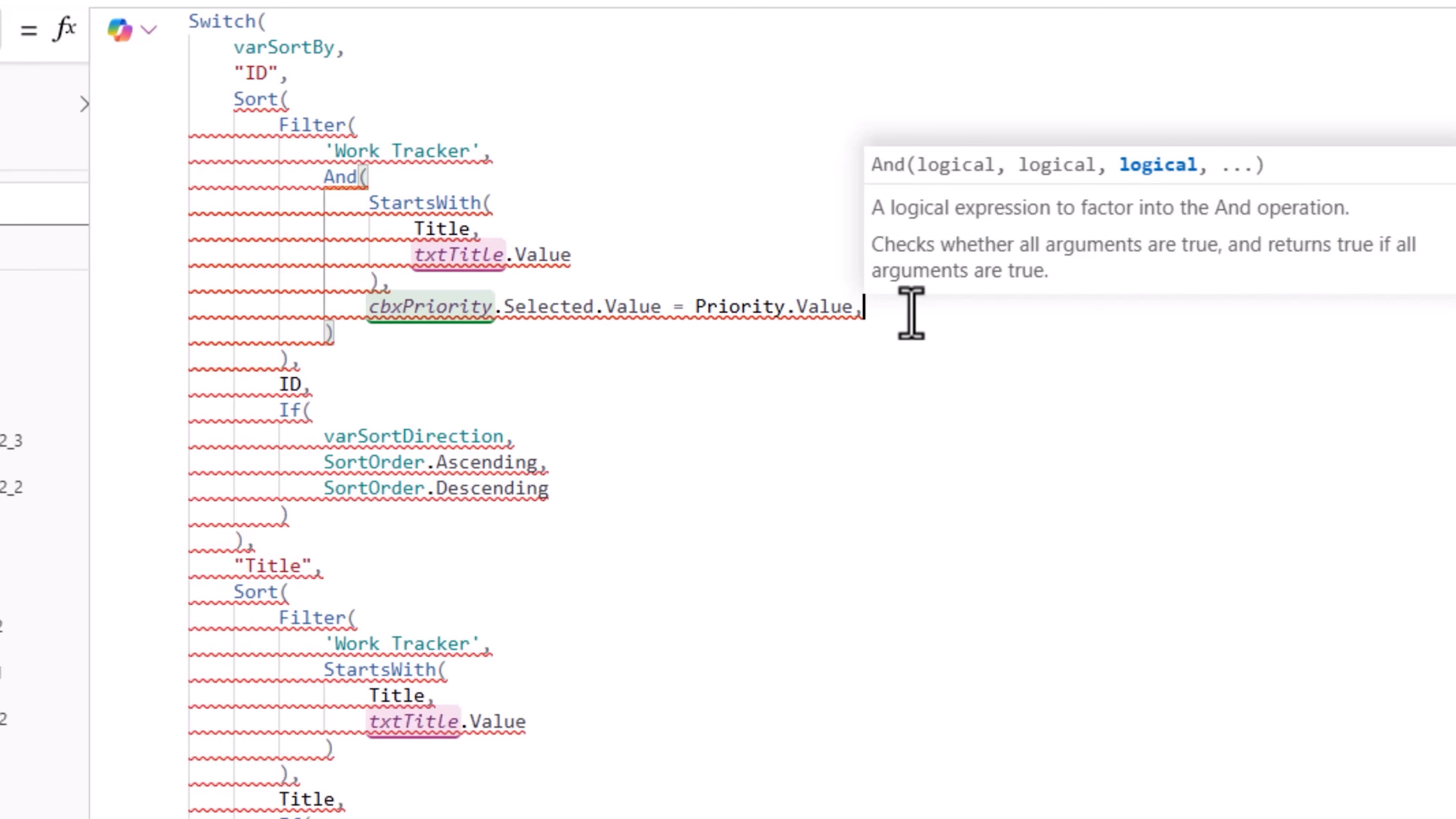
{"action": "key", "text": "Return"}
{"action": "type", "text": "cbxStatus"}
{"action": "key", "text": "Down"}
{"action": "key", "text": "Tab"}
{"action": "type", "text": ".se"}
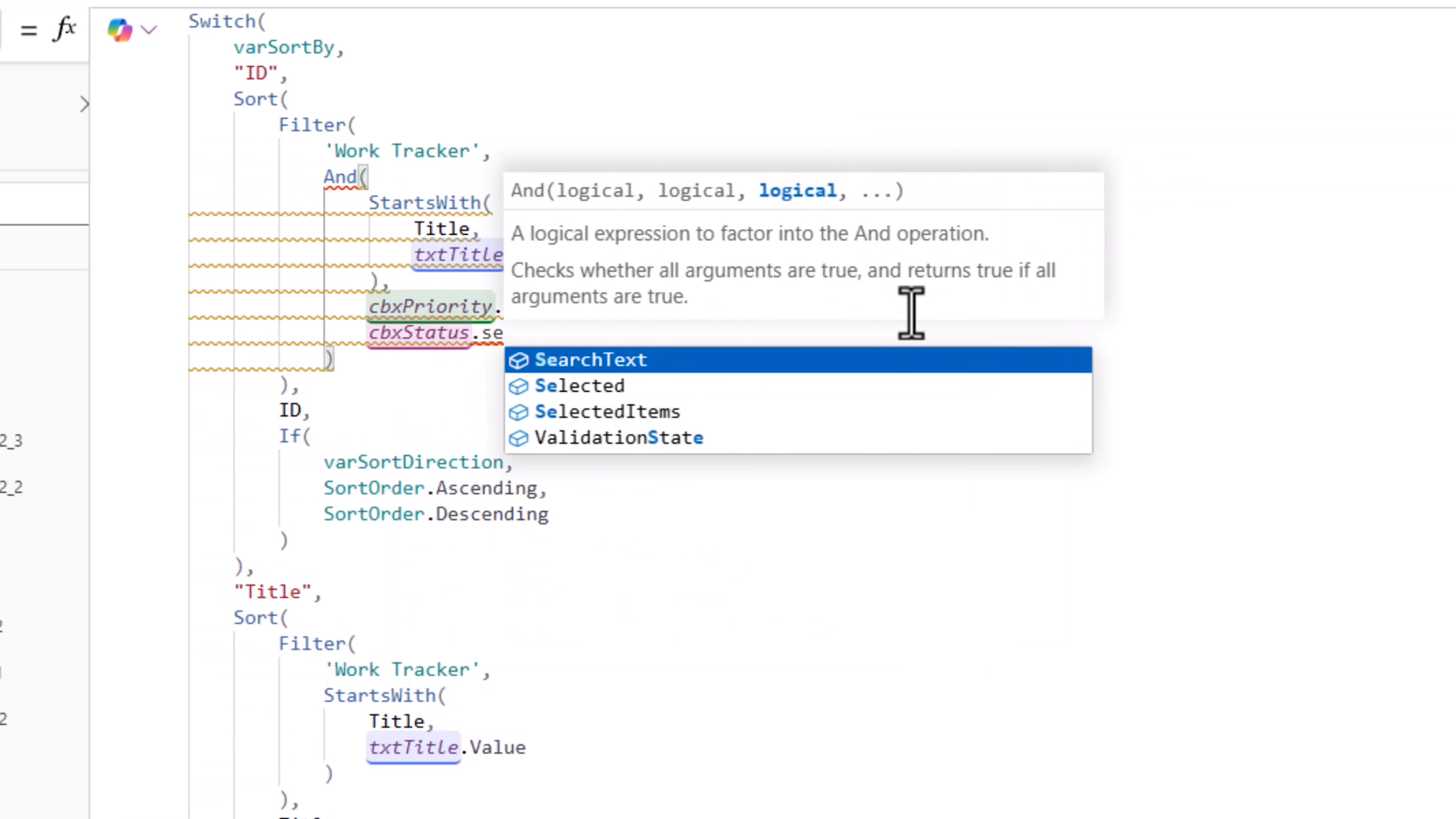
{"action": "key", "text": "Down"}
{"action": "key", "text": "Tab"}
{"action": "type", "text": "."}
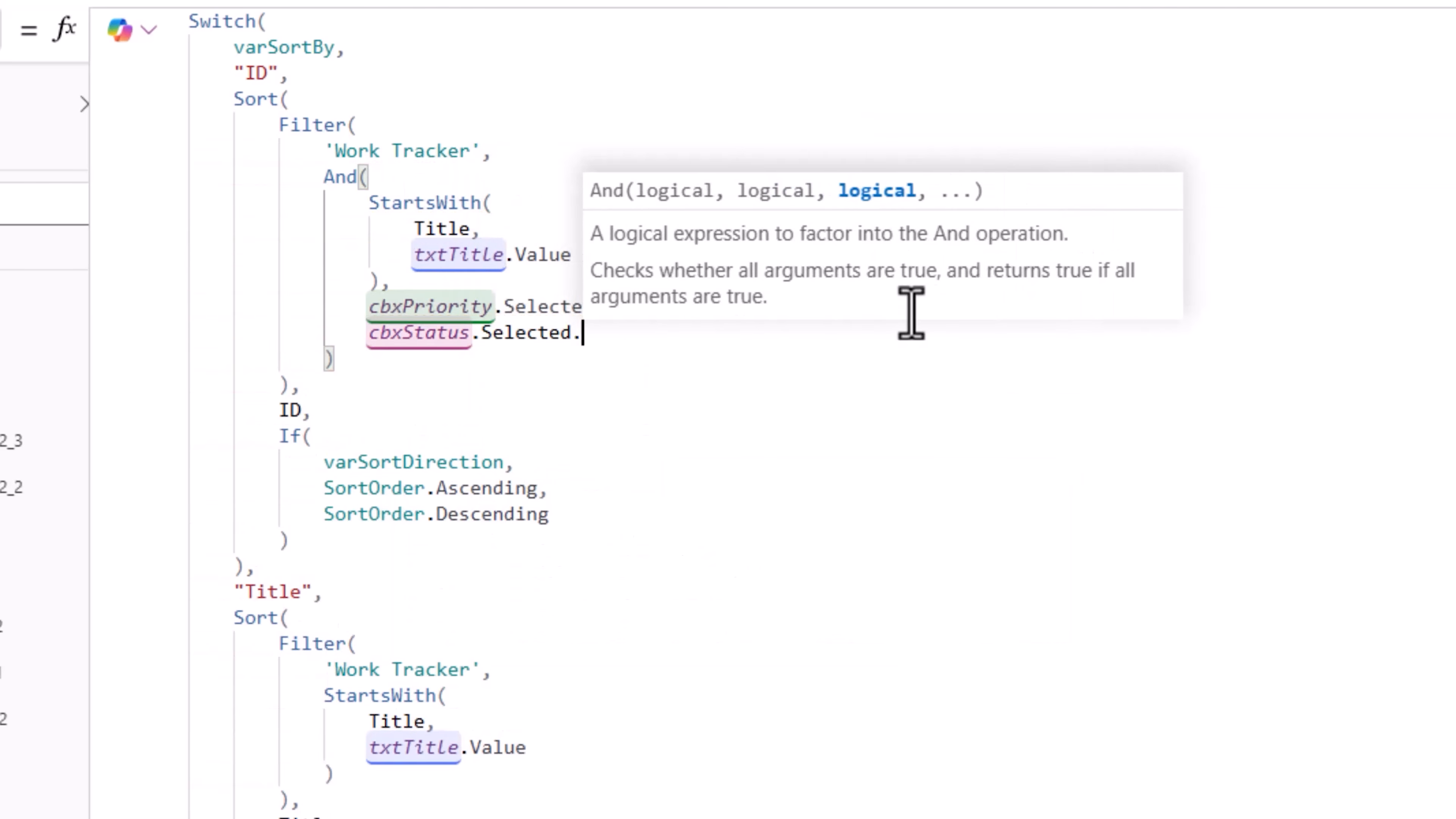
{"action": "key", "text": "Tab"}
{"action": "type", "text": "= "}
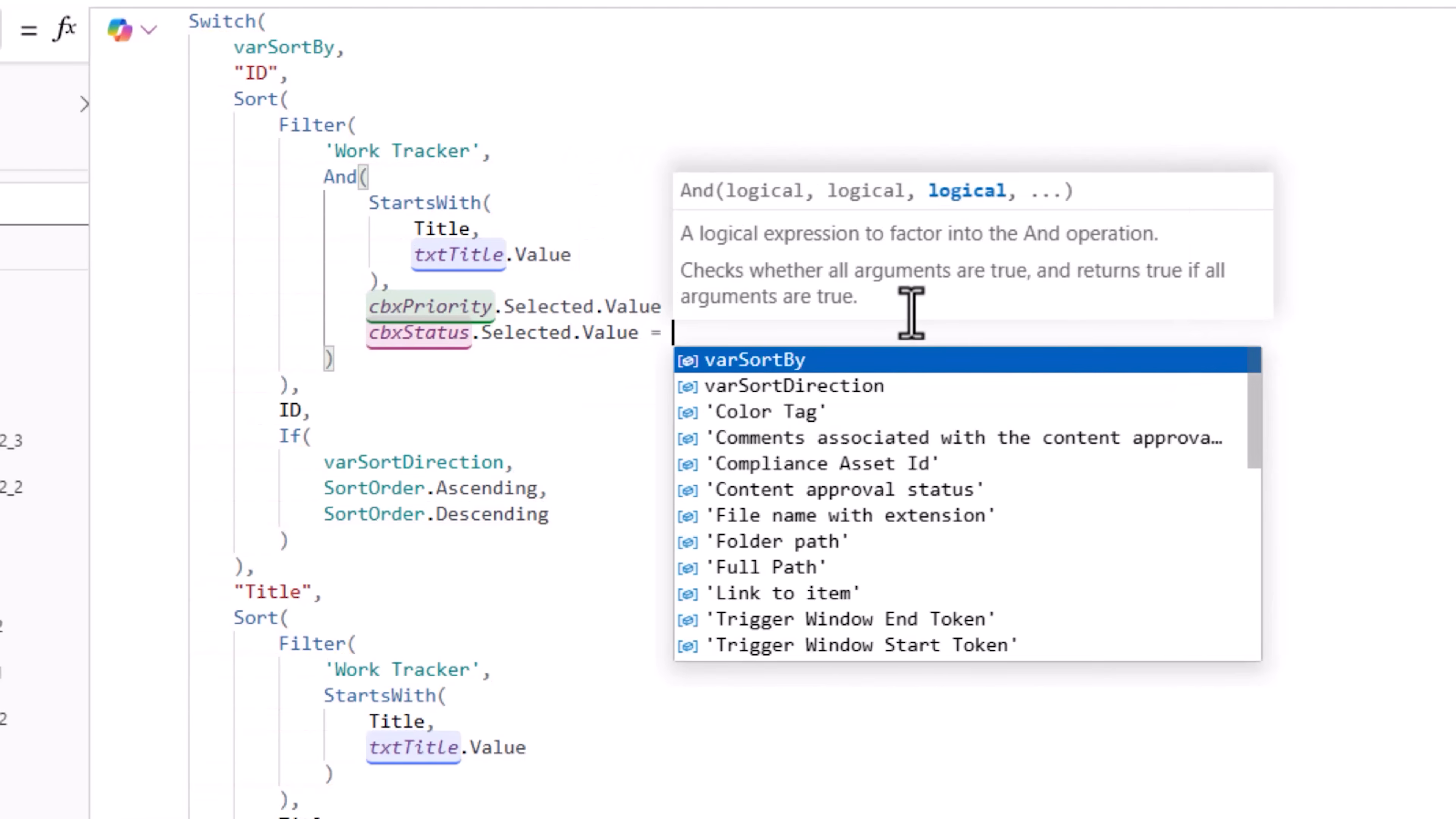
{"action": "type", "text": "status"}
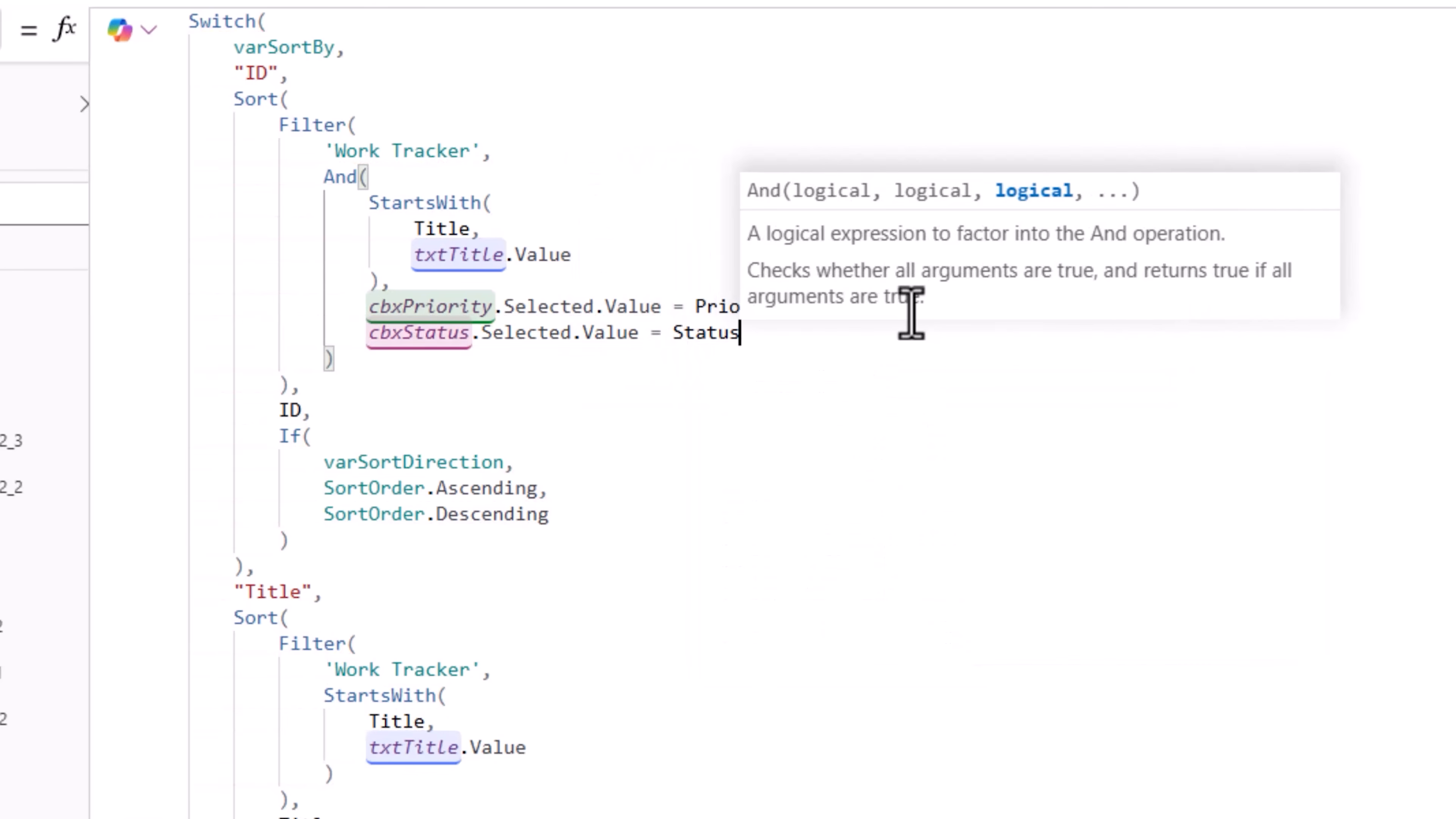
{"action": "type", "text": "."}
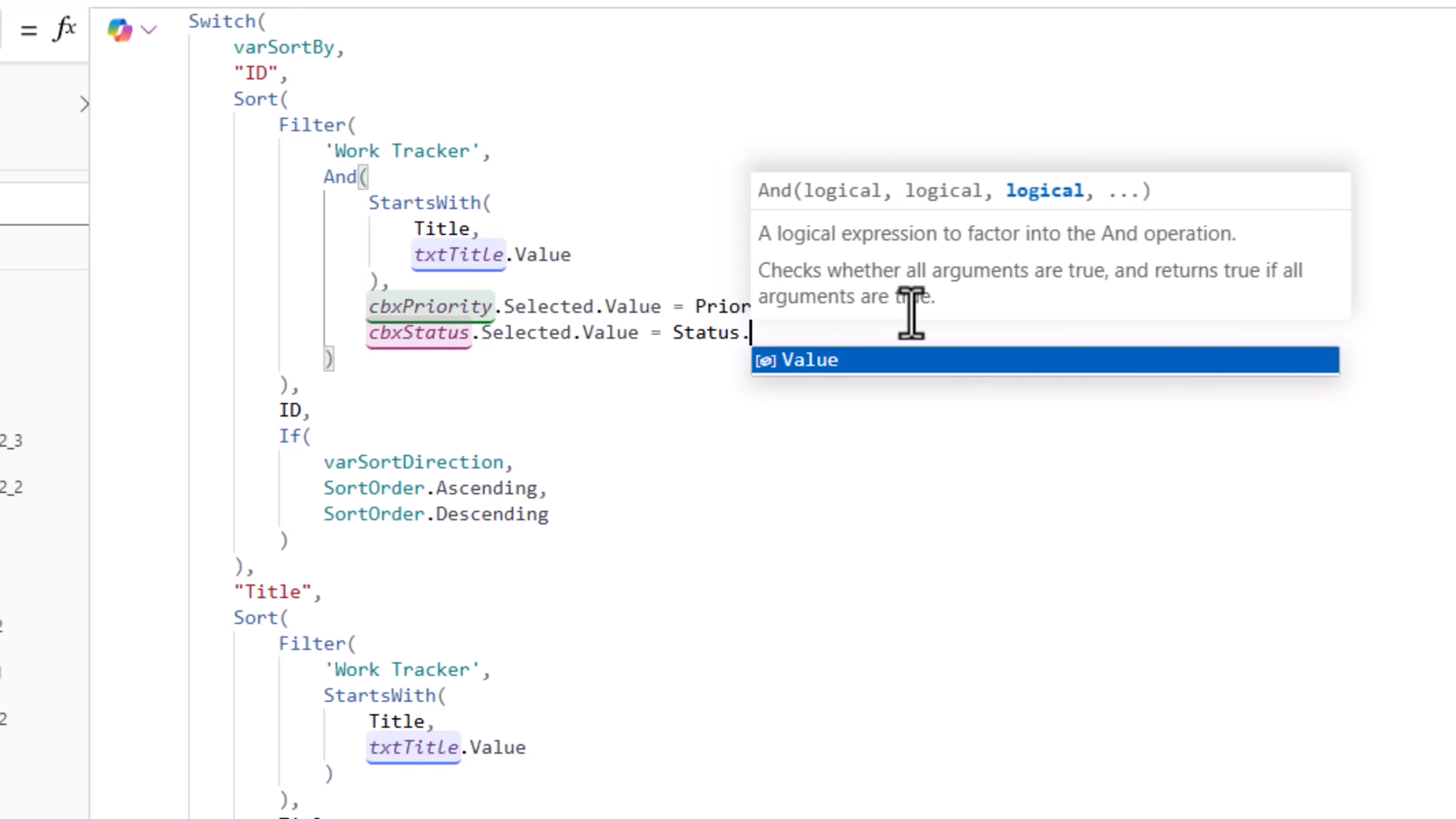
{"action": "key", "text": "Tab"}
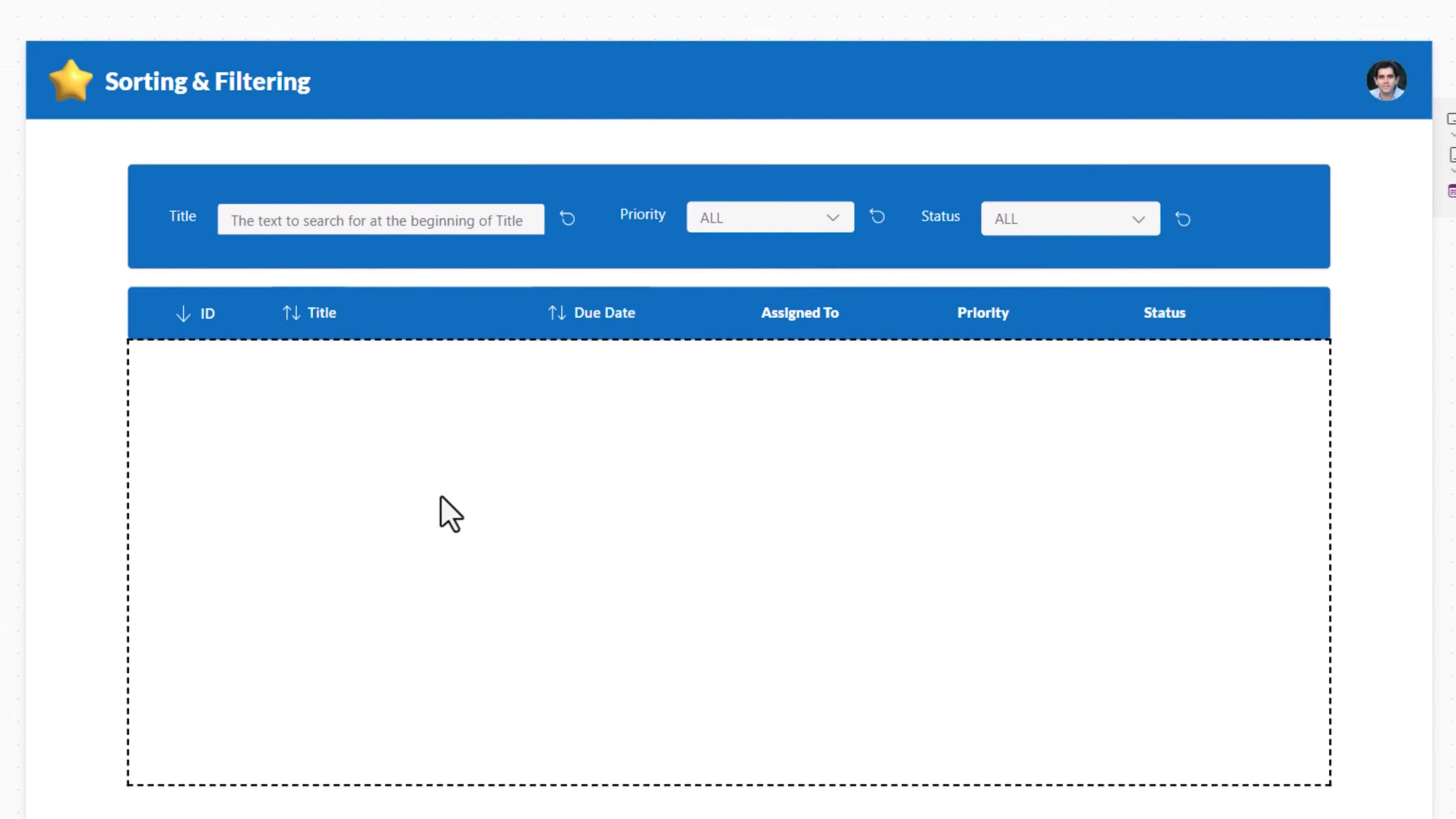
Step: Test the filters by choosing High priority and Completed status, then resetting both comboboxes
{"action": "left_click", "coordinate": [831, 229]}
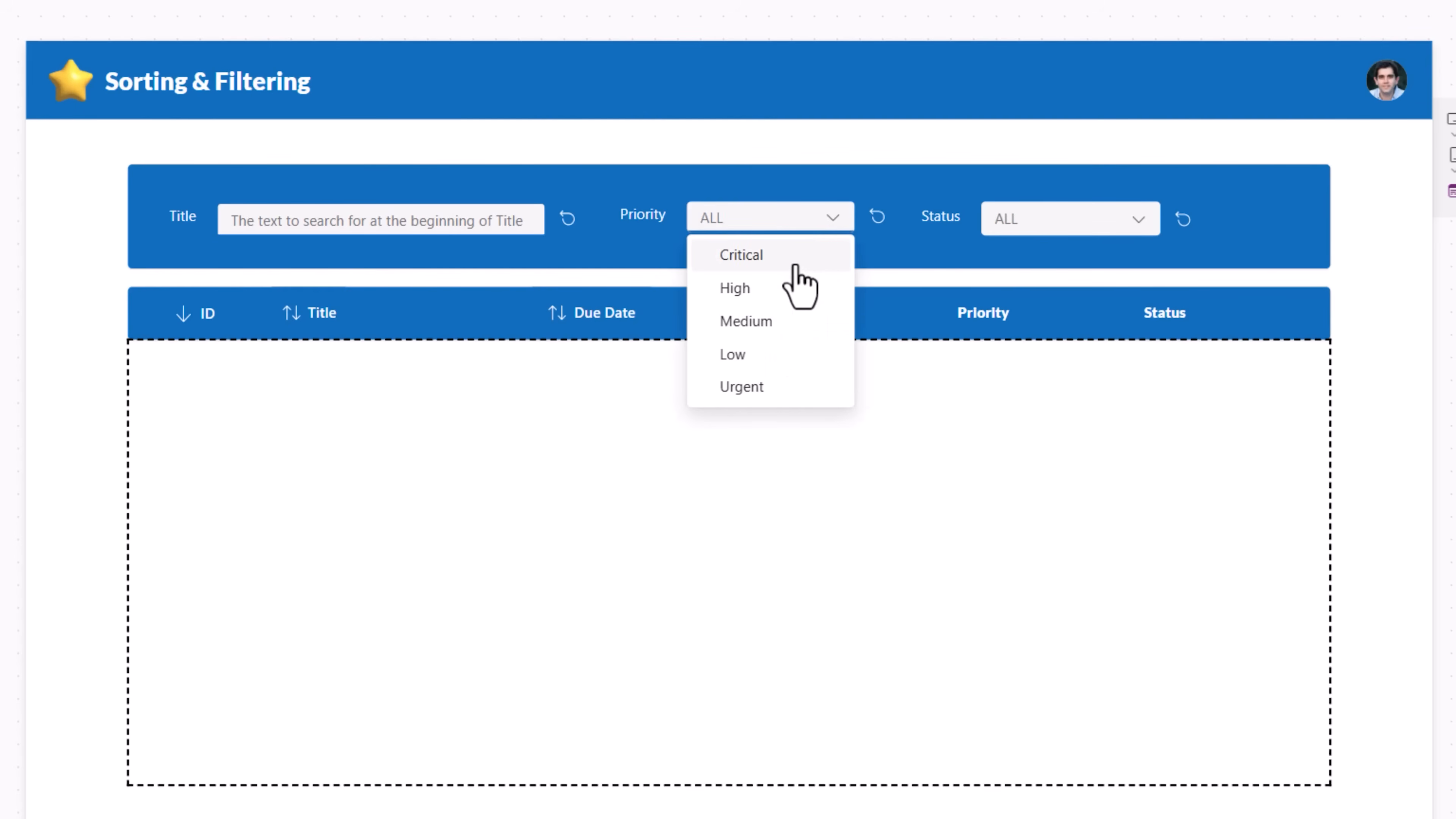
{"action": "left_click", "coordinate": [789, 286]}
{"action": "left_click", "coordinate": [1138, 225]}
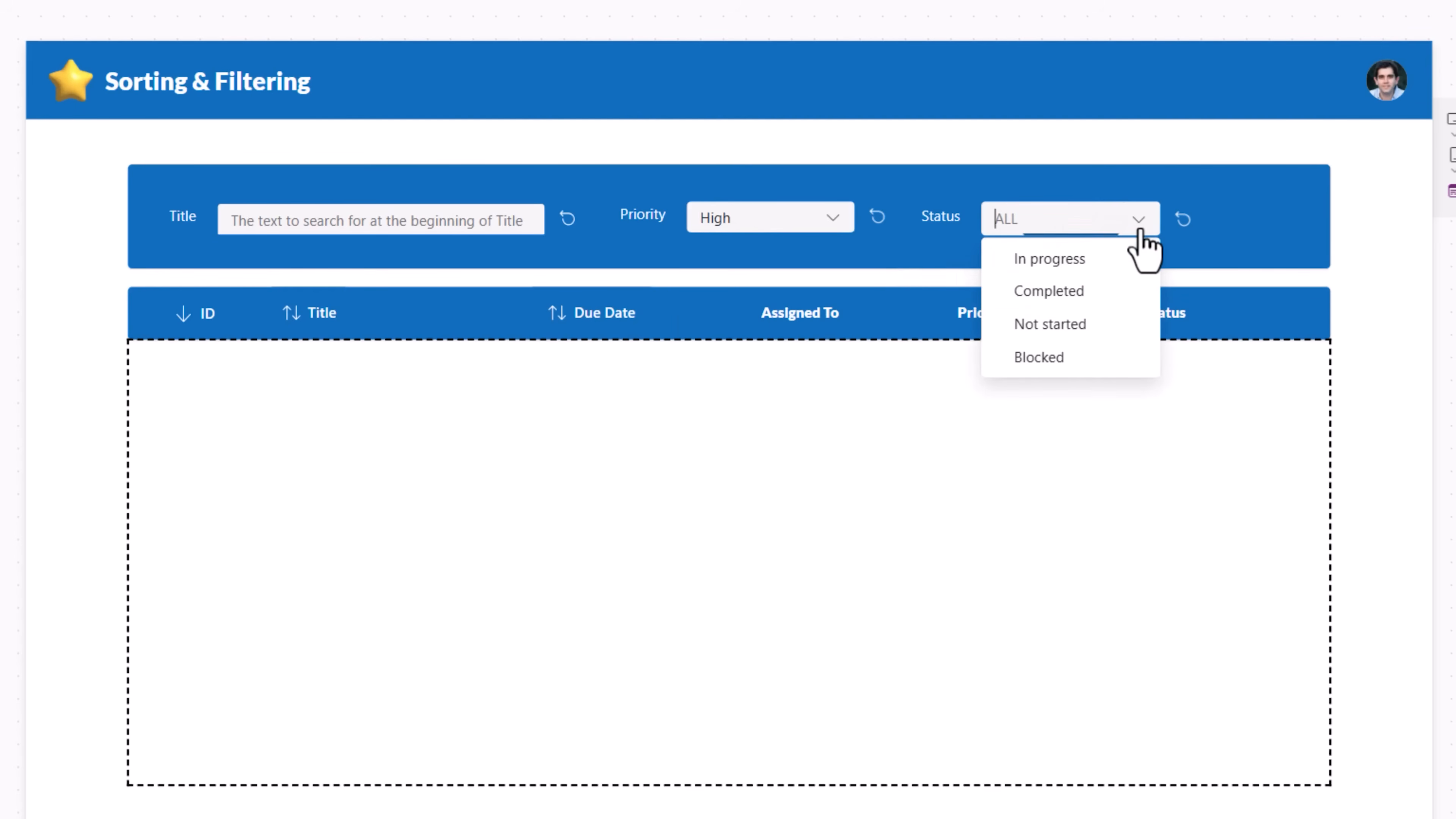
{"action": "left_click", "coordinate": [1063, 291]}
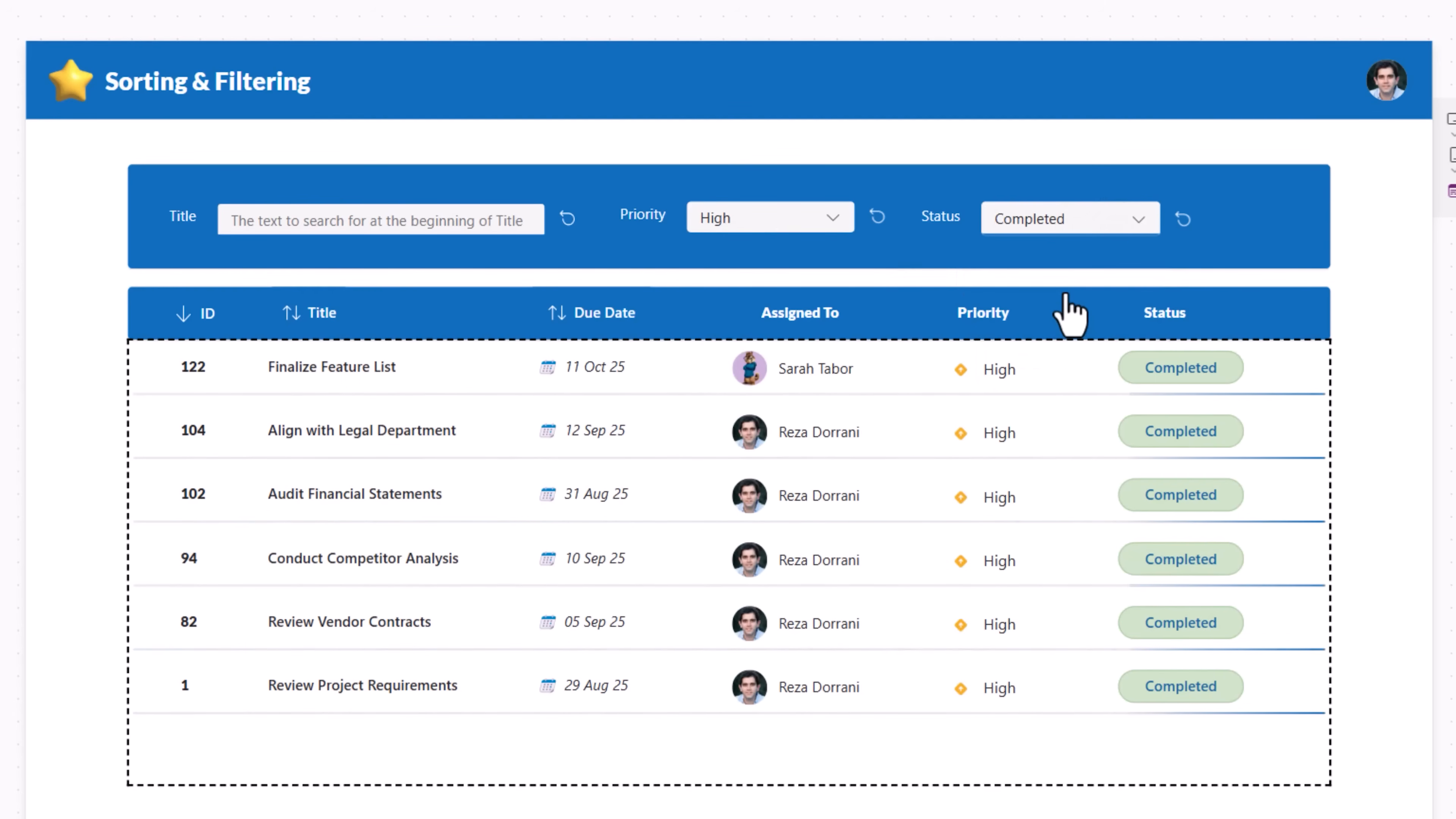
{"action": "left_click", "coordinate": [877, 218]}
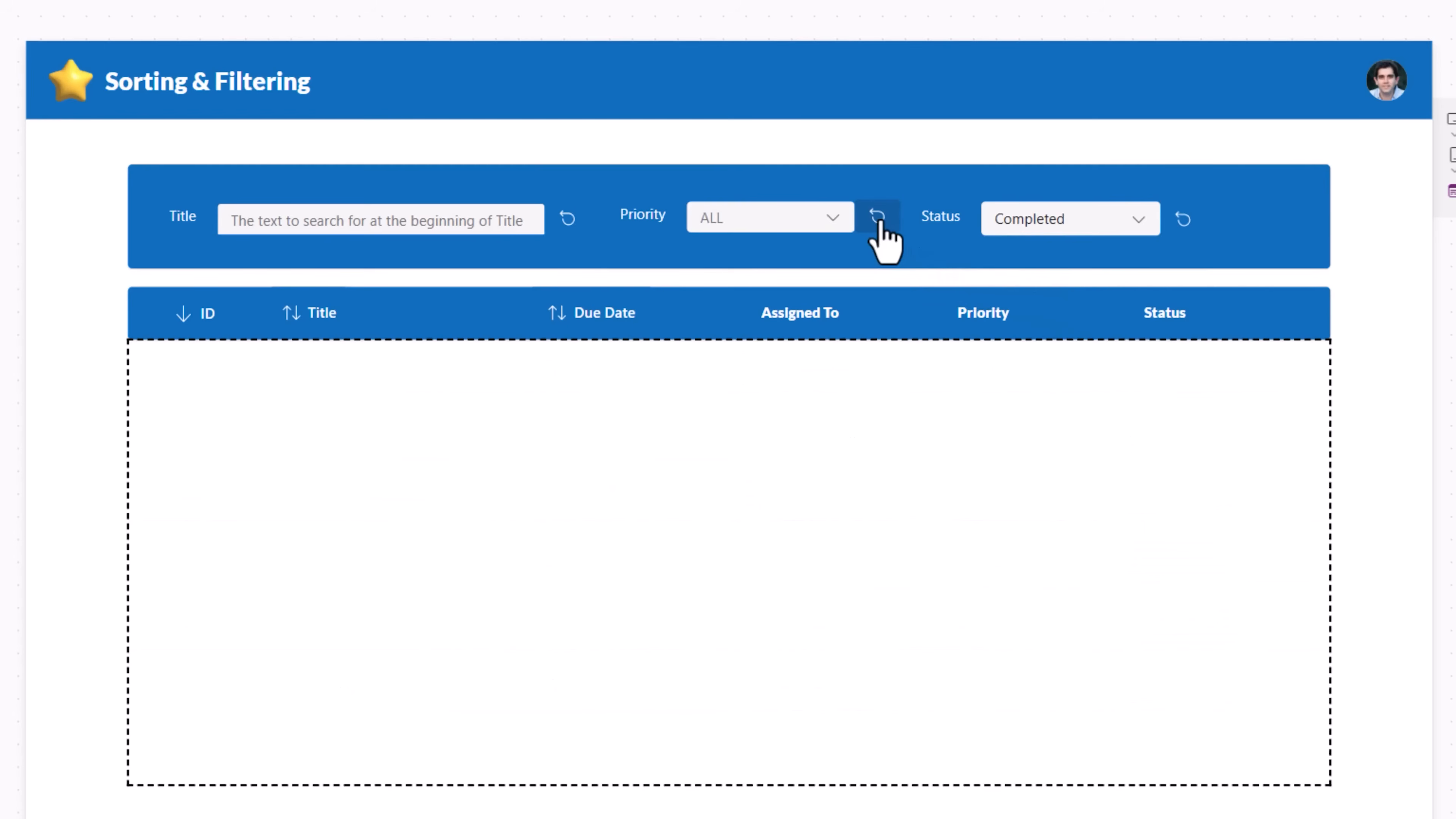
{"action": "left_click", "coordinate": [1175, 225]}
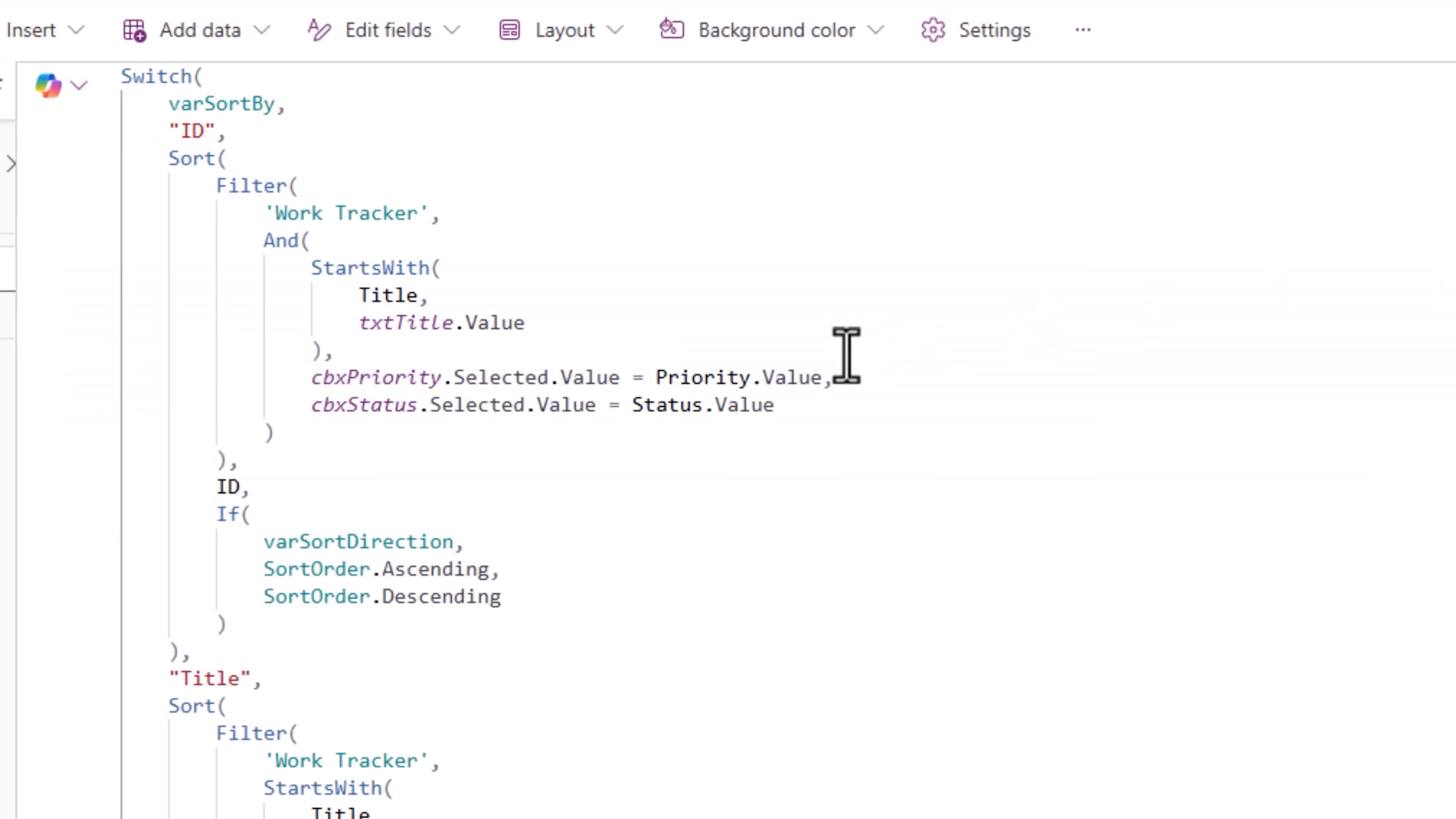
Step: Wrap the Priority condition in Or() with cbxPriority.Selected.Value = Blank() as the first alternative
{"action": "left_click", "coordinate": [312, 378]}
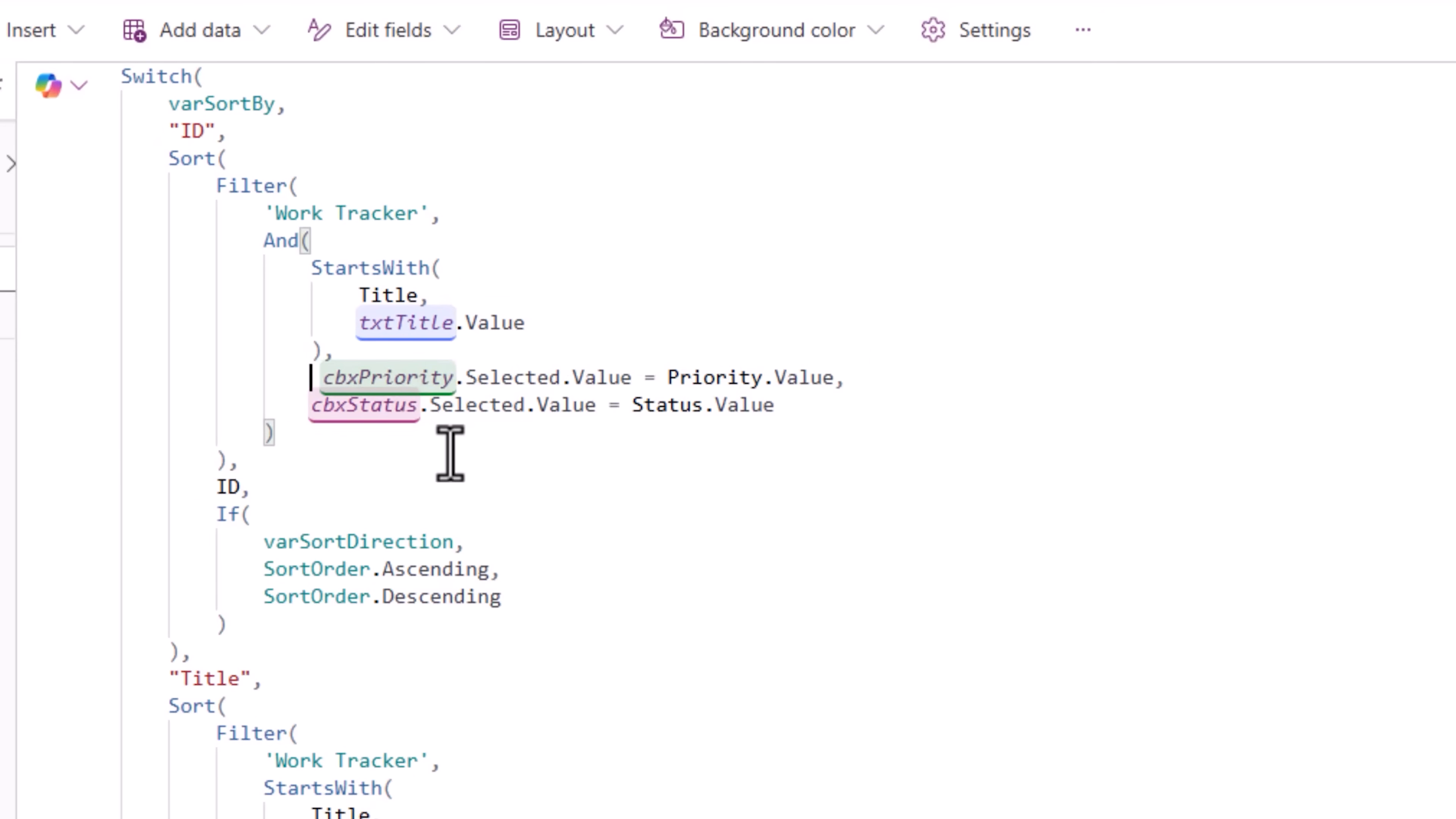
{"action": "type", "text": "Or( "}
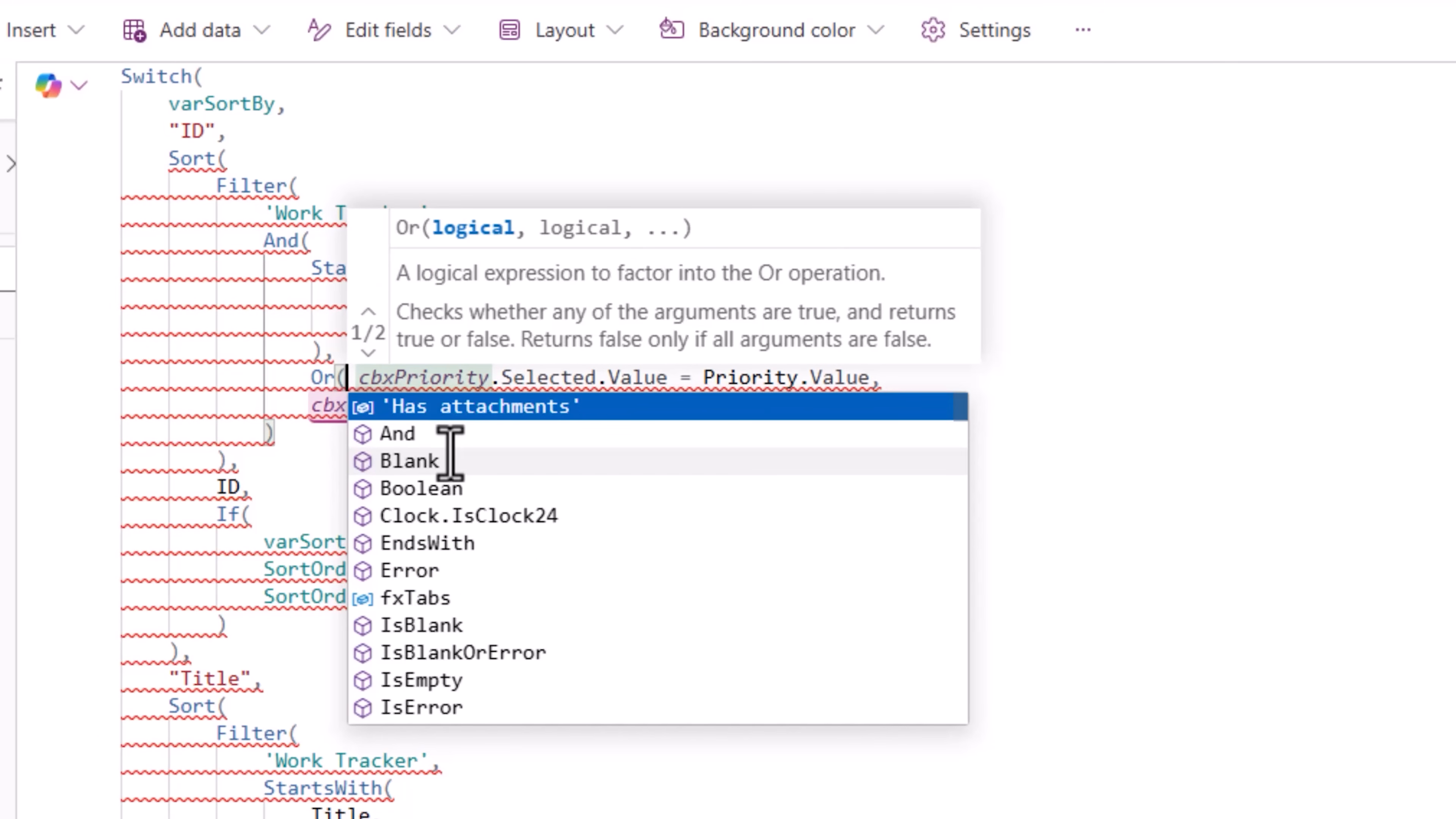
{"action": "type", "text": "cbxPriority.se"}
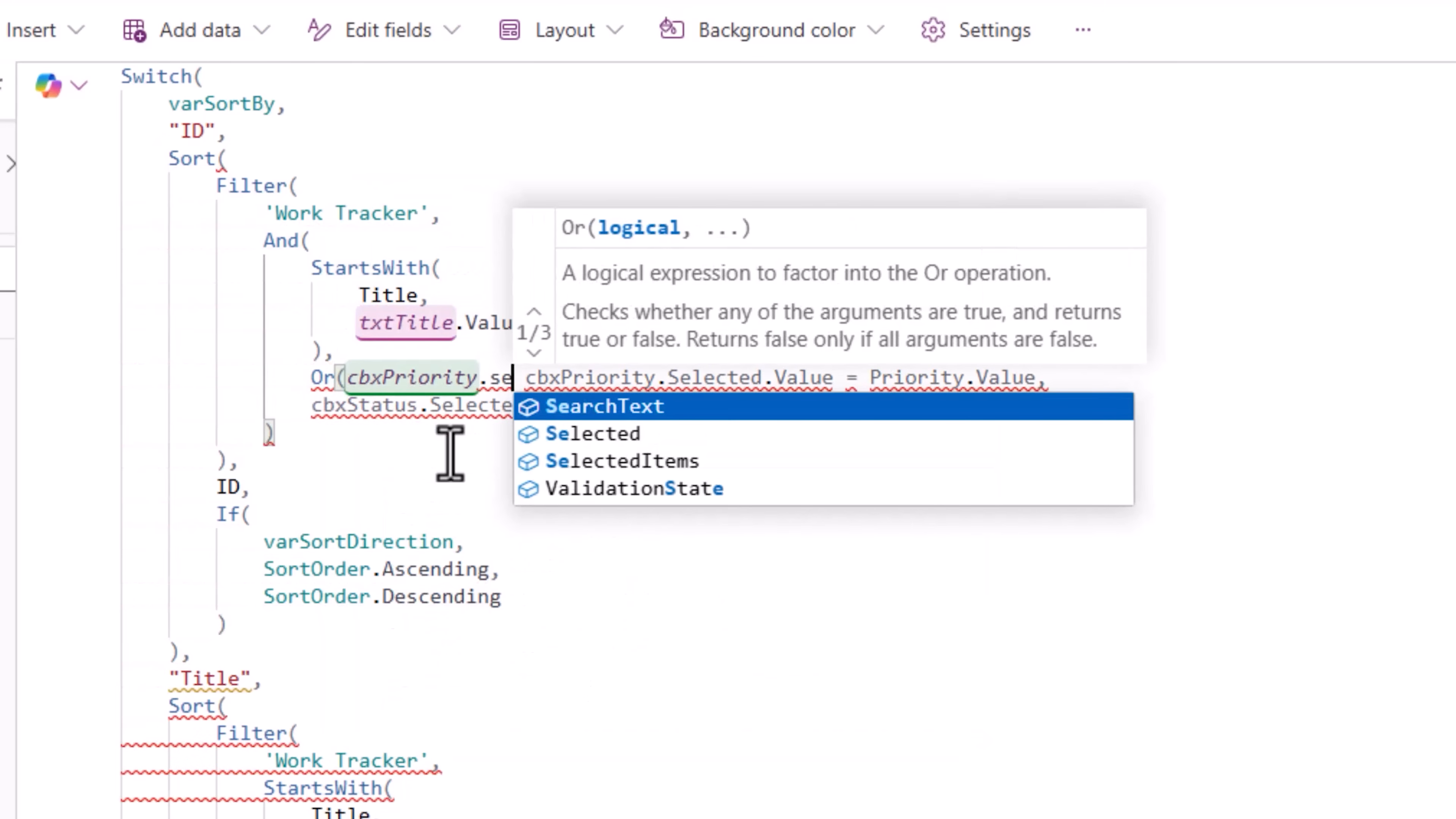
{"action": "type", "text": "lected.Value"}
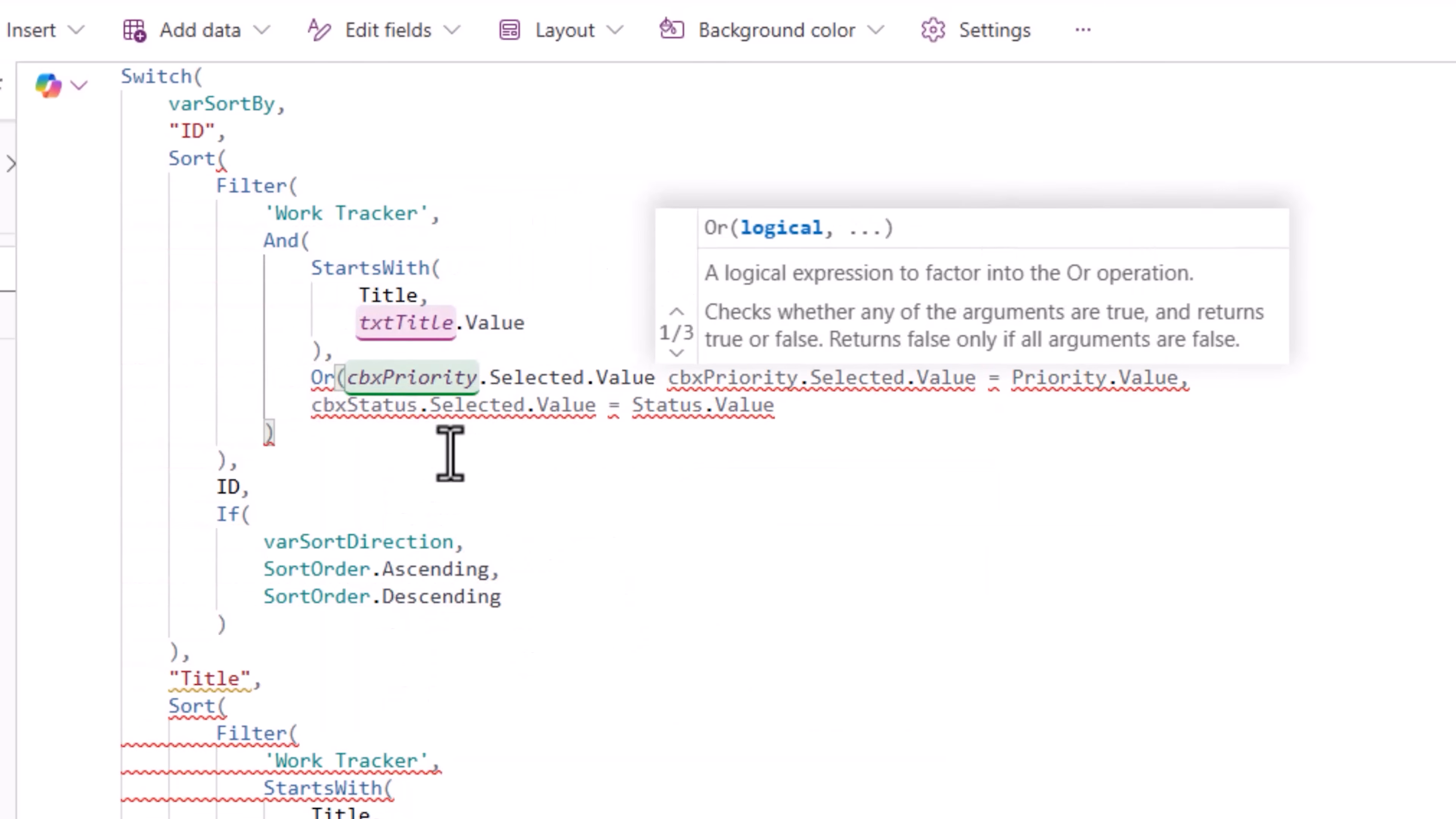
{"action": "type", "text": " = Blank"}
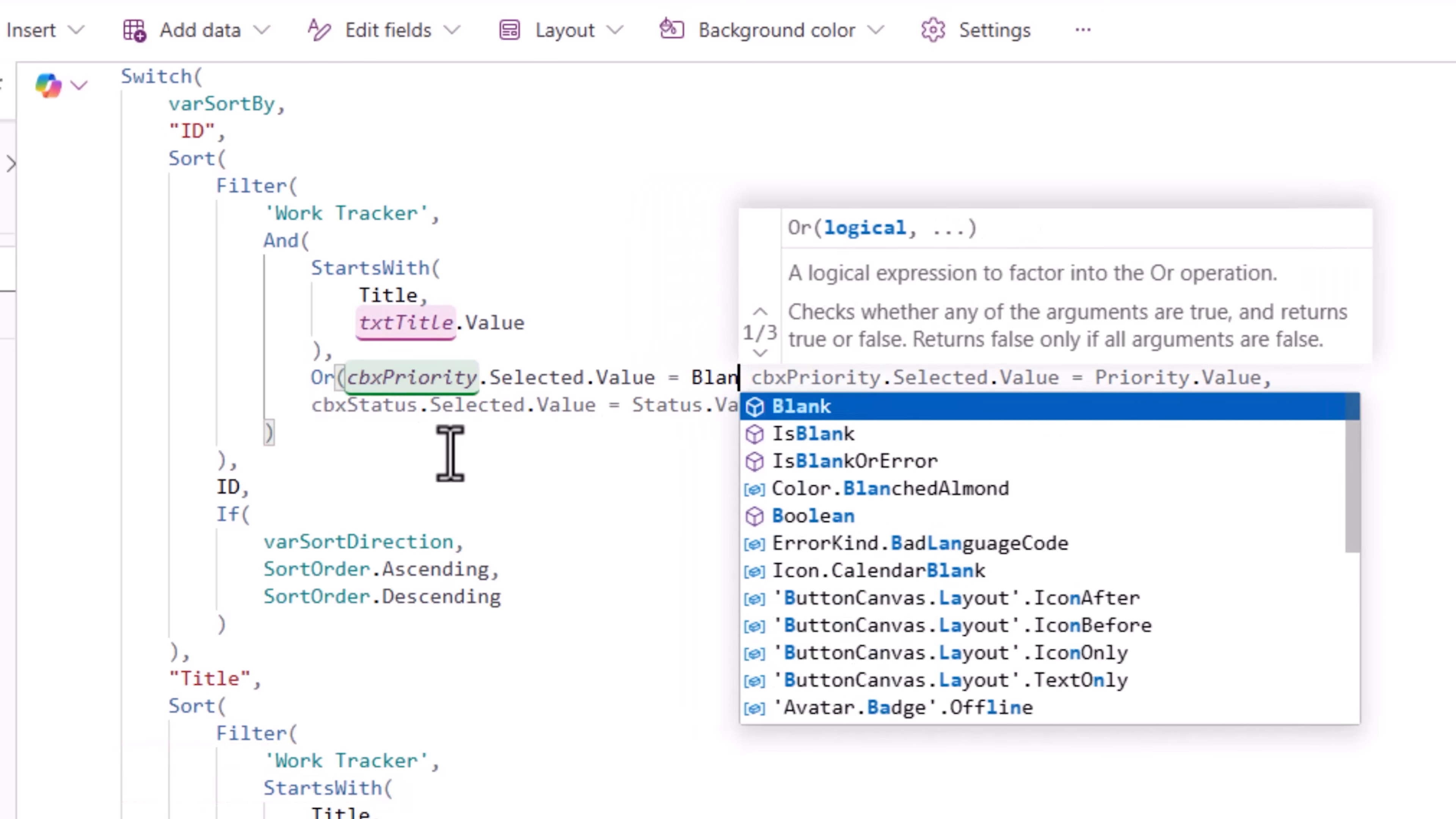
{"action": "type", "text": "(),"}
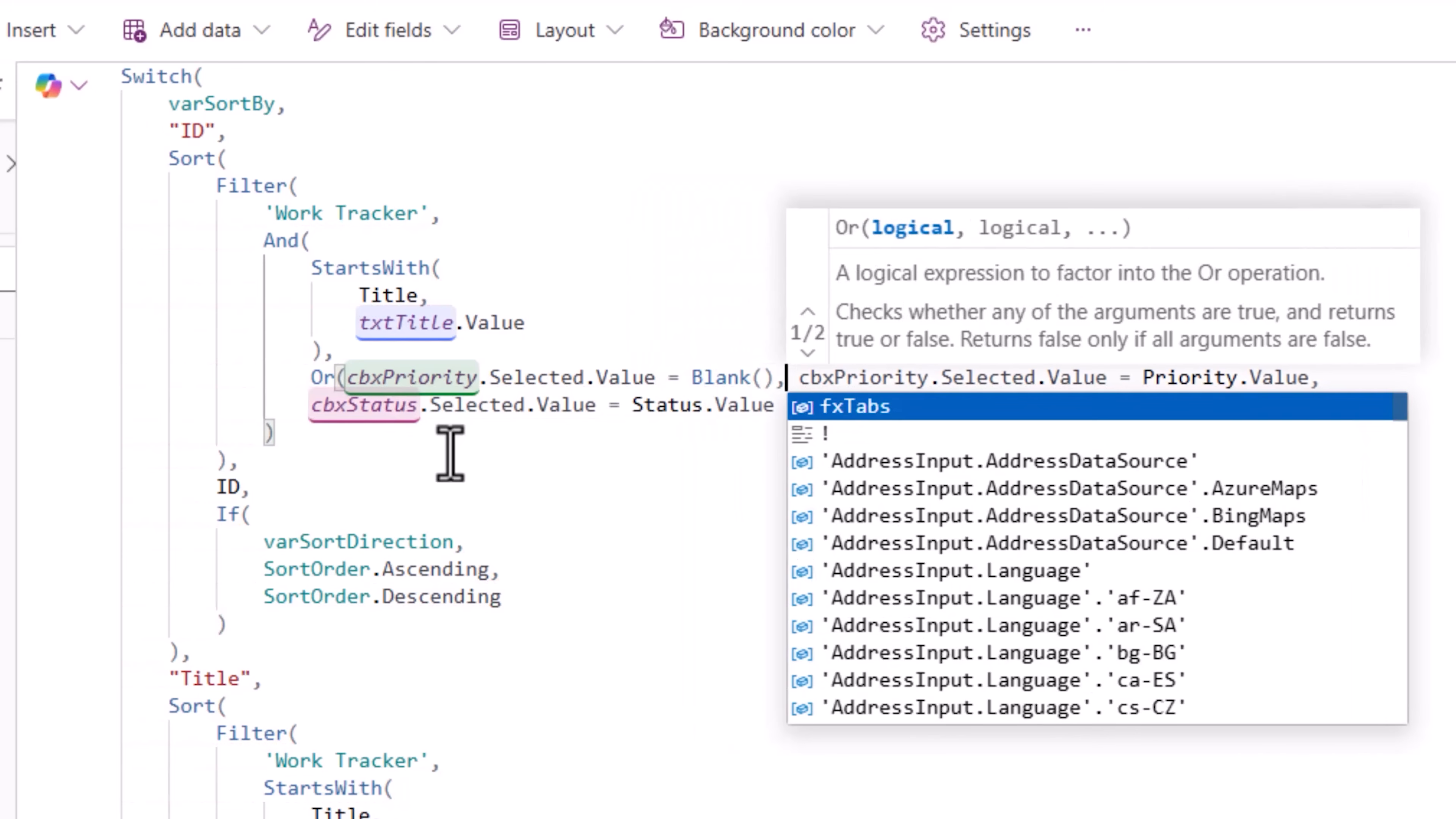
{"action": "type", "text": ")"}
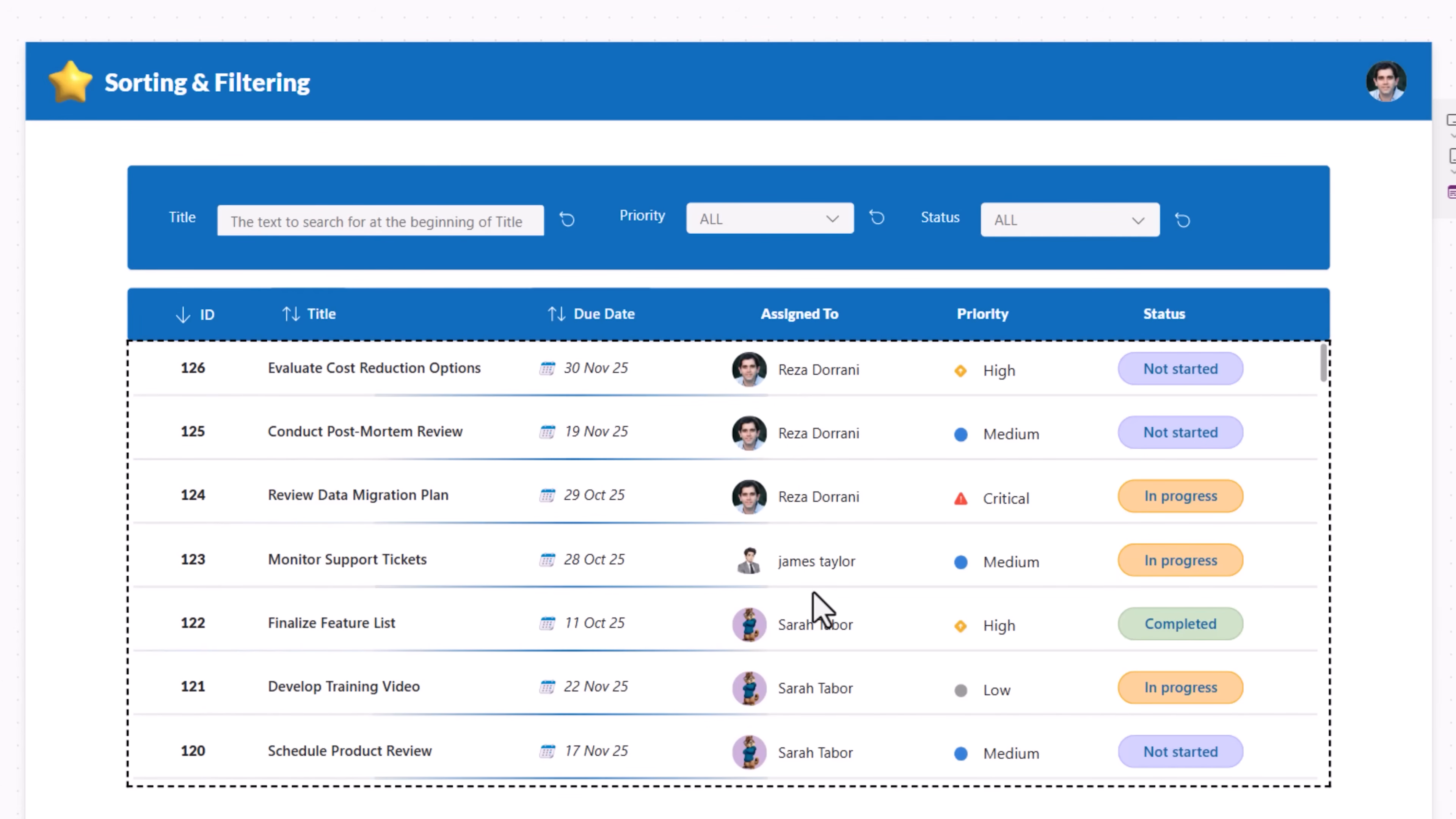
Step: Test the filters by choosing High in the Priority combobox and Completed in the Status combobox
{"action": "left_click", "coordinate": [836, 222]}
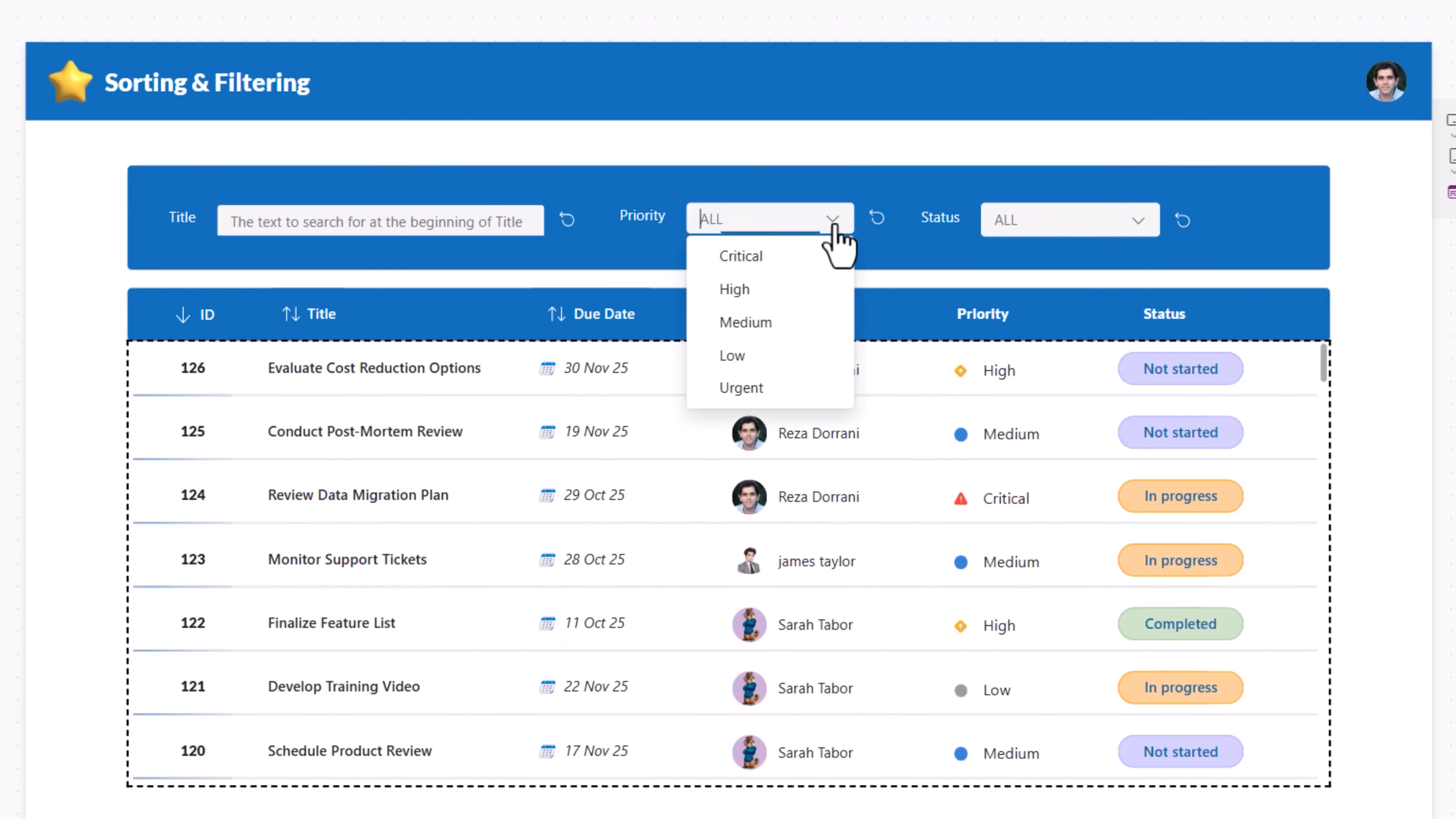
{"action": "left_click", "coordinate": [782, 291]}
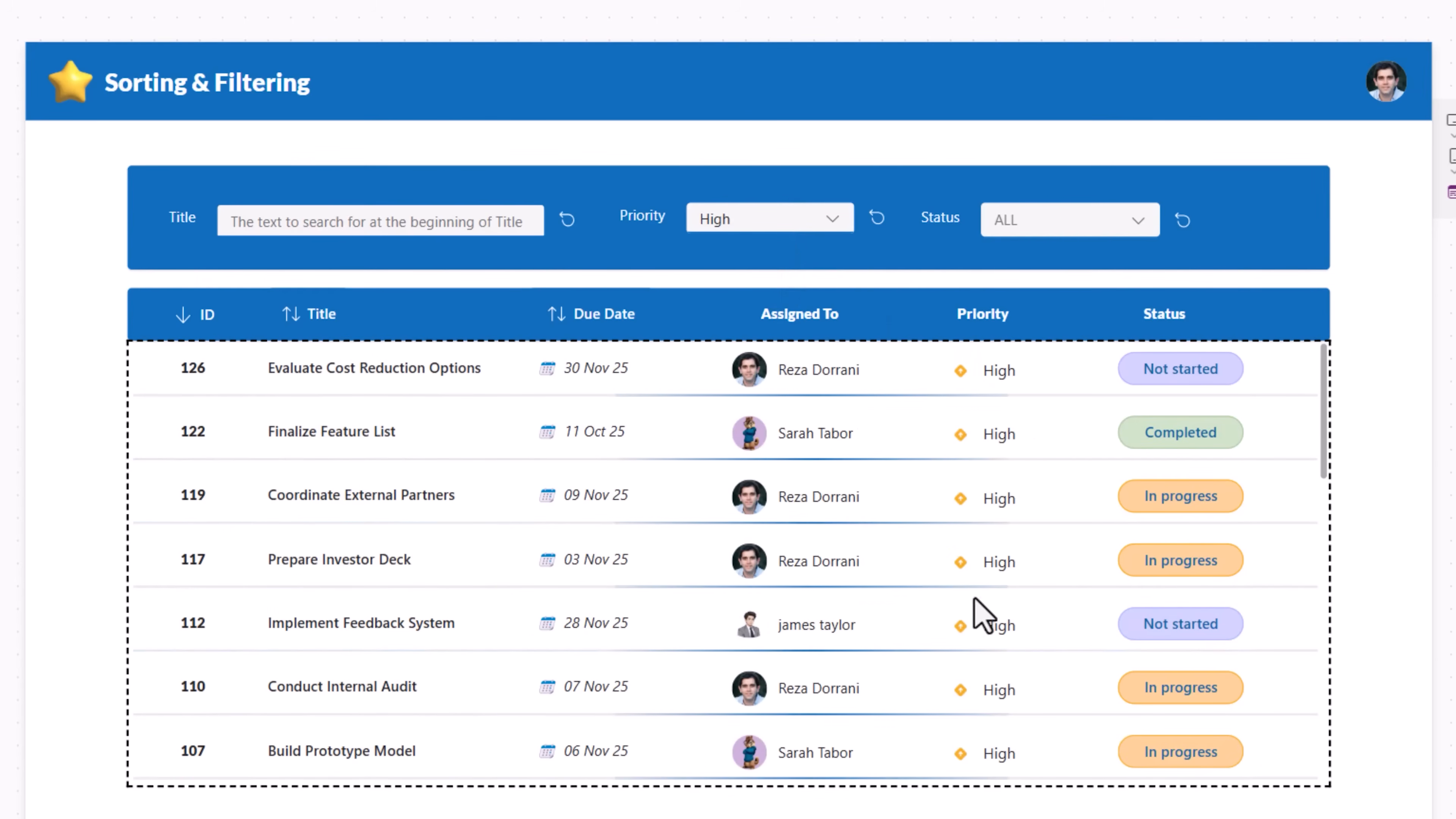
{"action": "left_click", "coordinate": [1114, 222]}
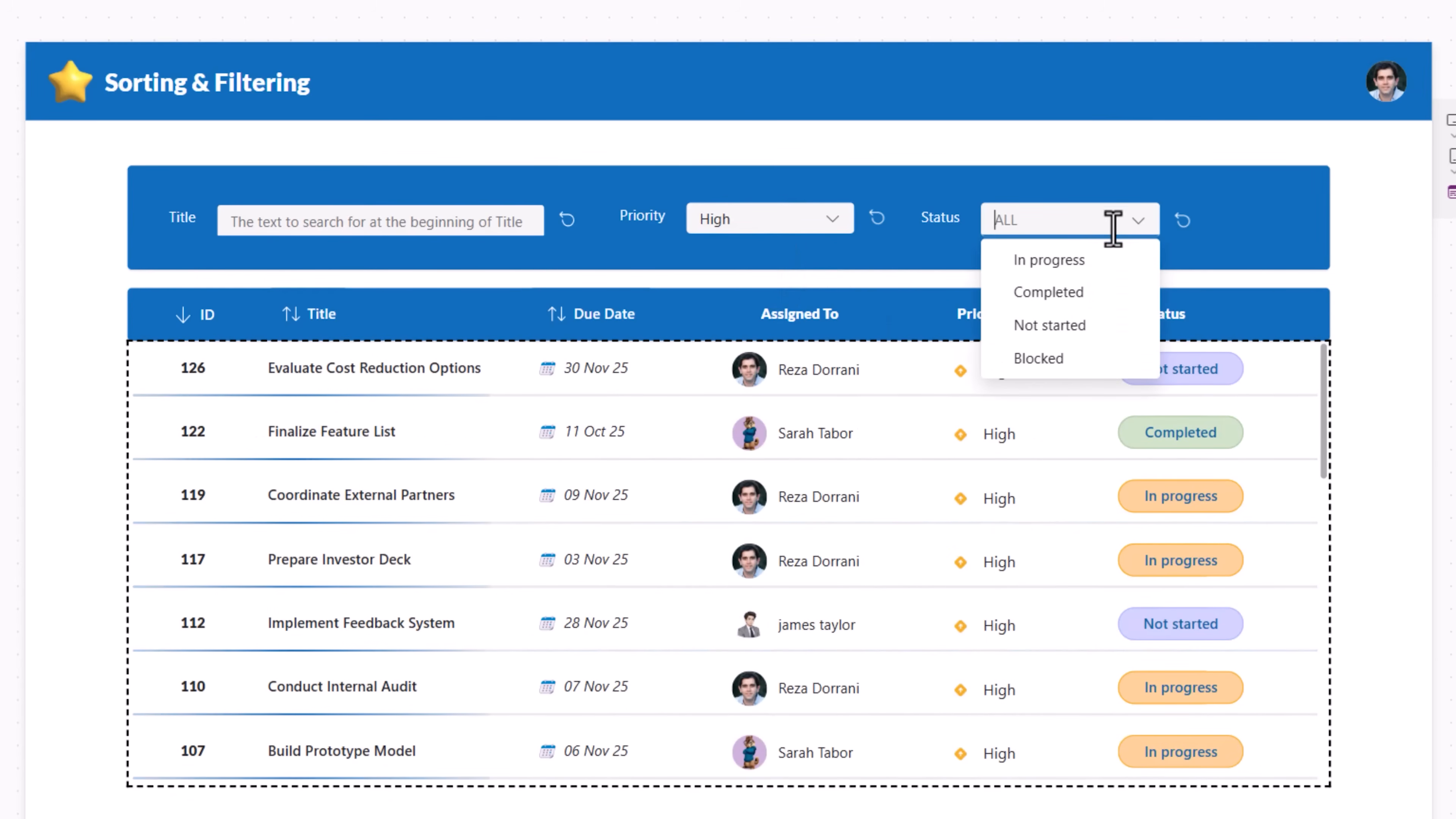
{"action": "left_click", "coordinate": [1059, 293]}
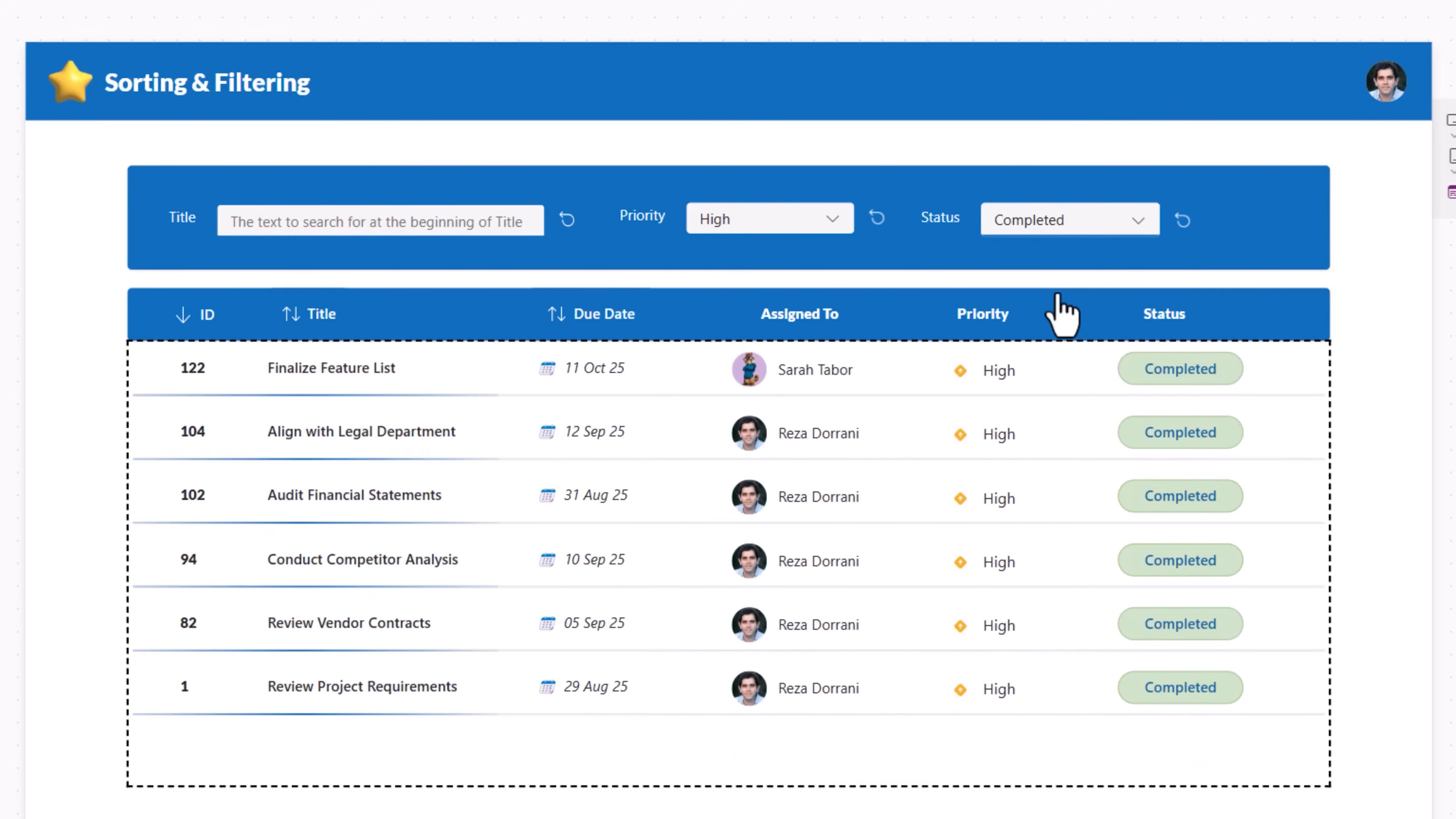
Step: Search task titles for "review" alongside the active filters, then reset the Title search box
{"action": "left_click", "coordinate": [321, 222]}
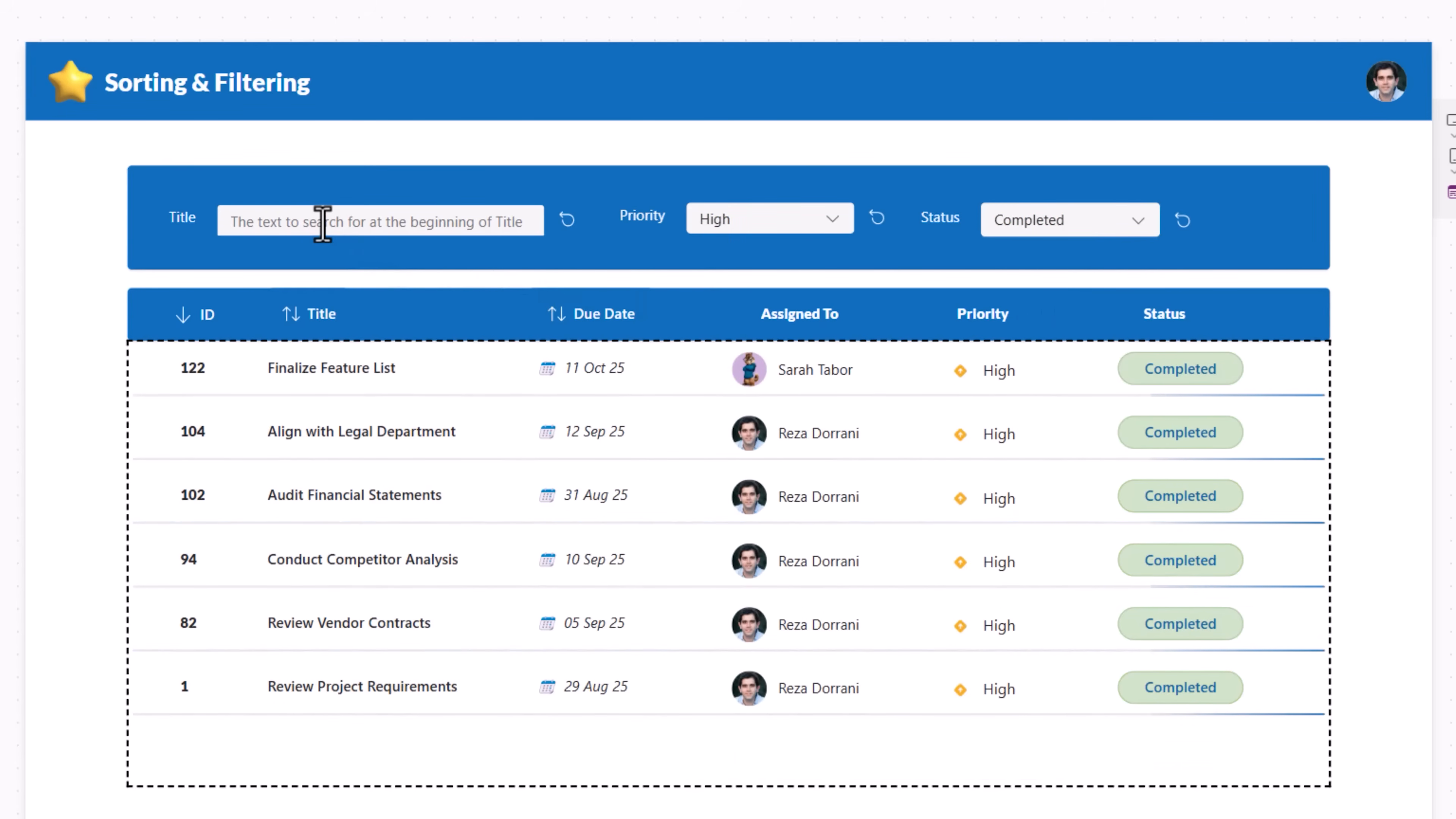
{"action": "type", "text": "review"}
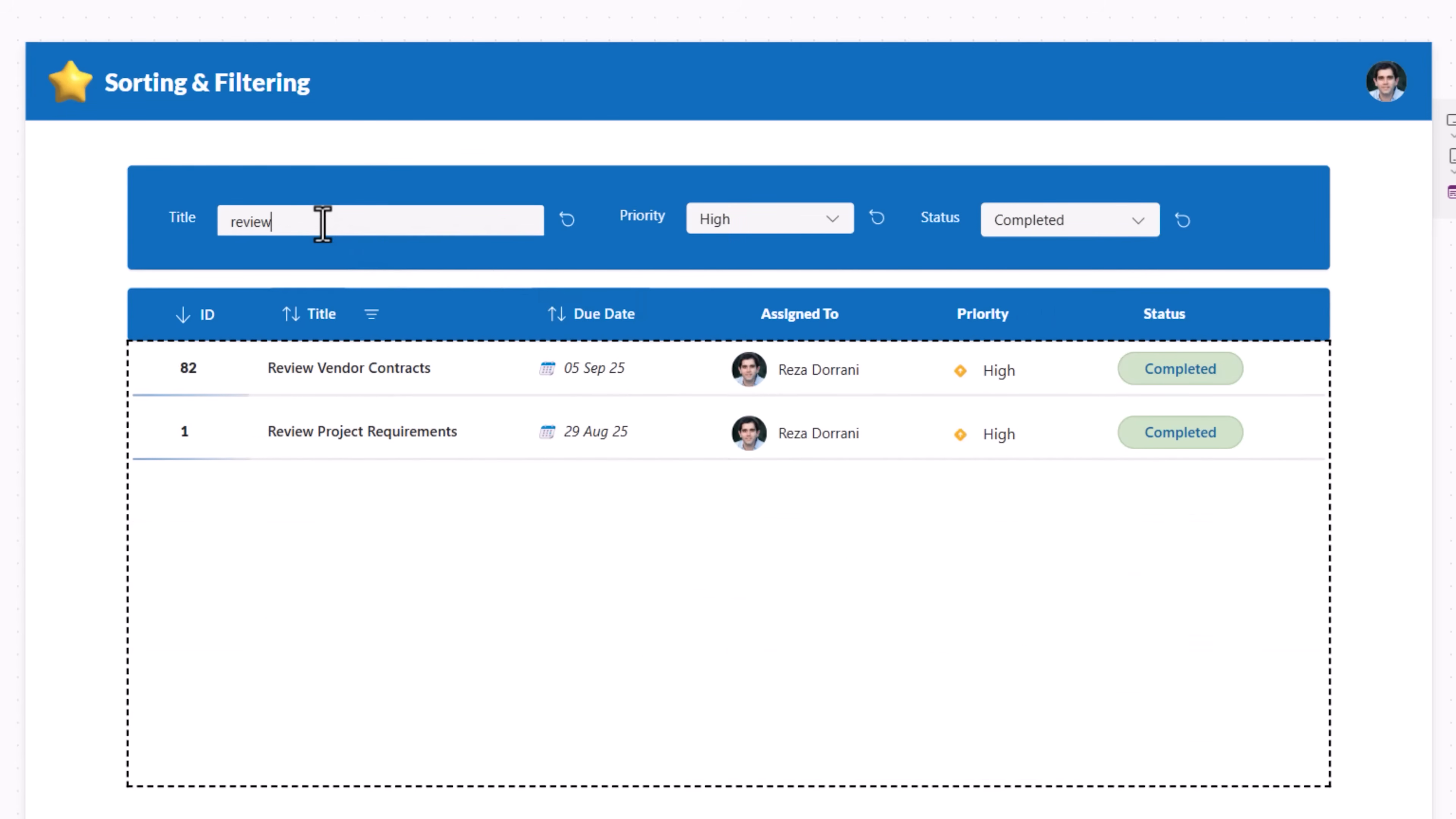
{"action": "left_click", "coordinate": [565, 225]}
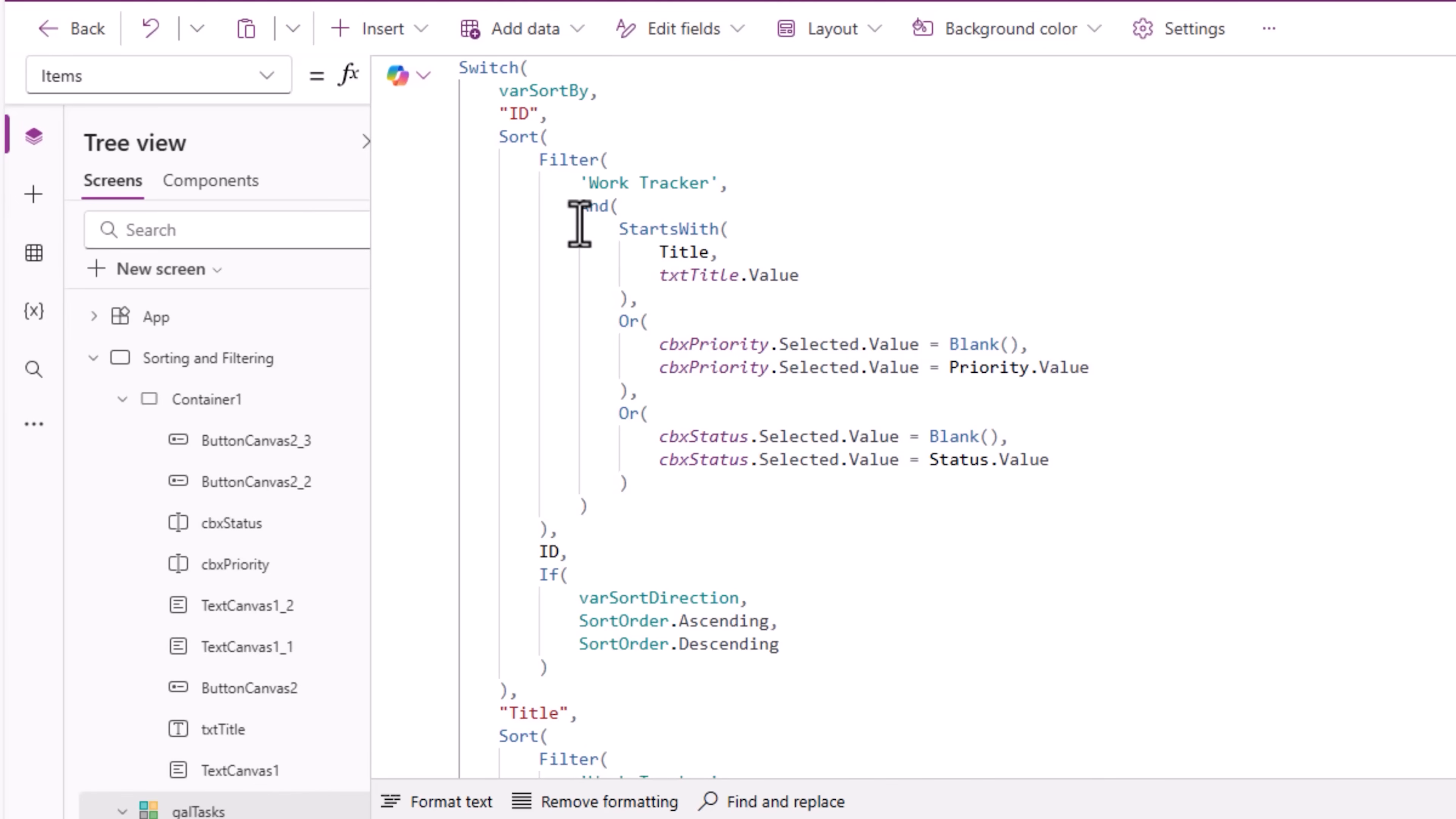
Step: Copy the ID branch's Filter expression in the Items formula and paste it over the Title branch's Filter
{"action": "left_click", "coordinate": [552, 534]}
{"action": "left_click_drag", "start_coordinate": [552, 534], "coordinate": [525, 172]}
{"action": "key", "text": "ctrl+c"}
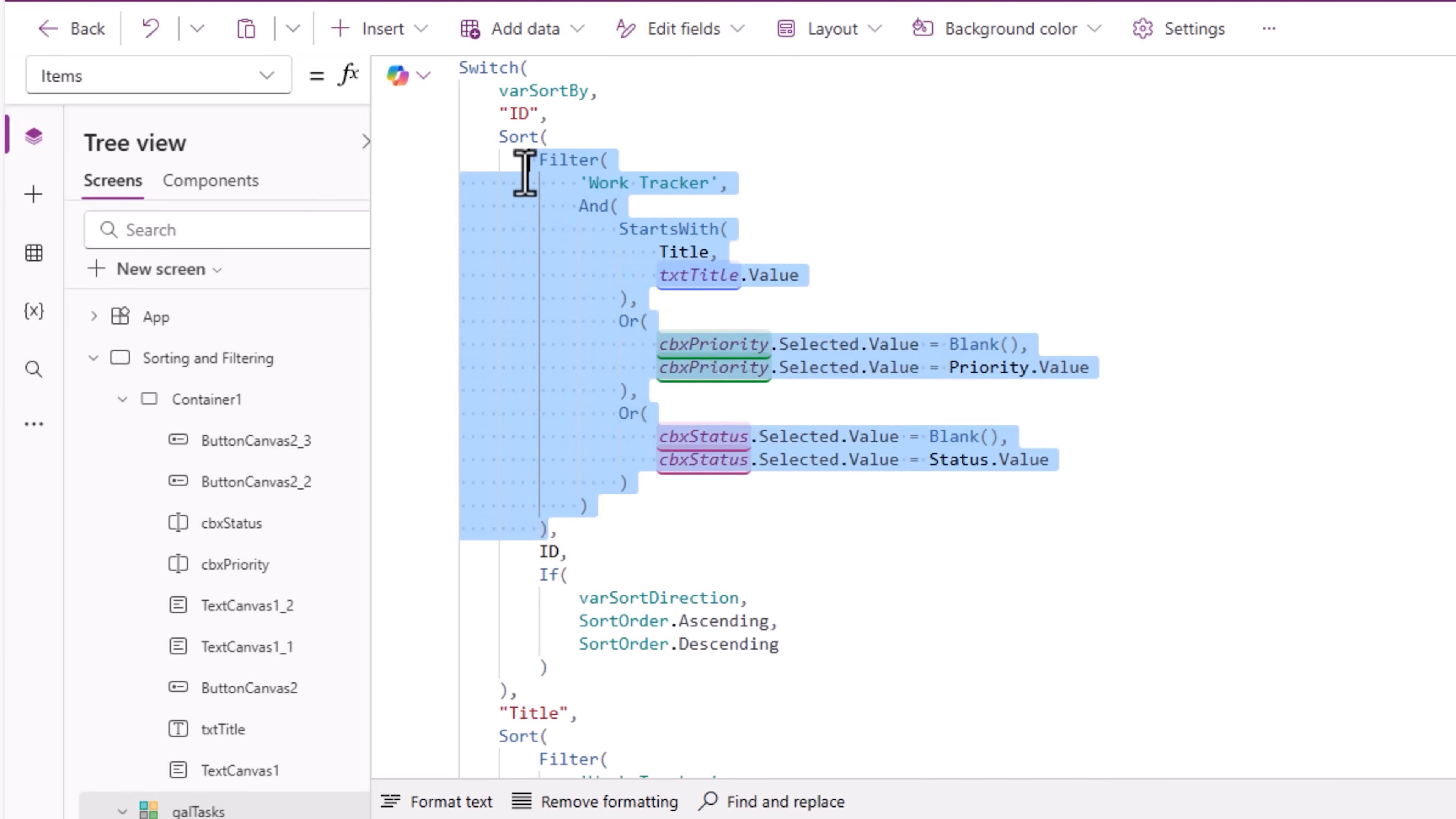
{"action": "scroll", "coordinate": [736, 549], "scroll_direction": "down", "scroll_amount": 8}
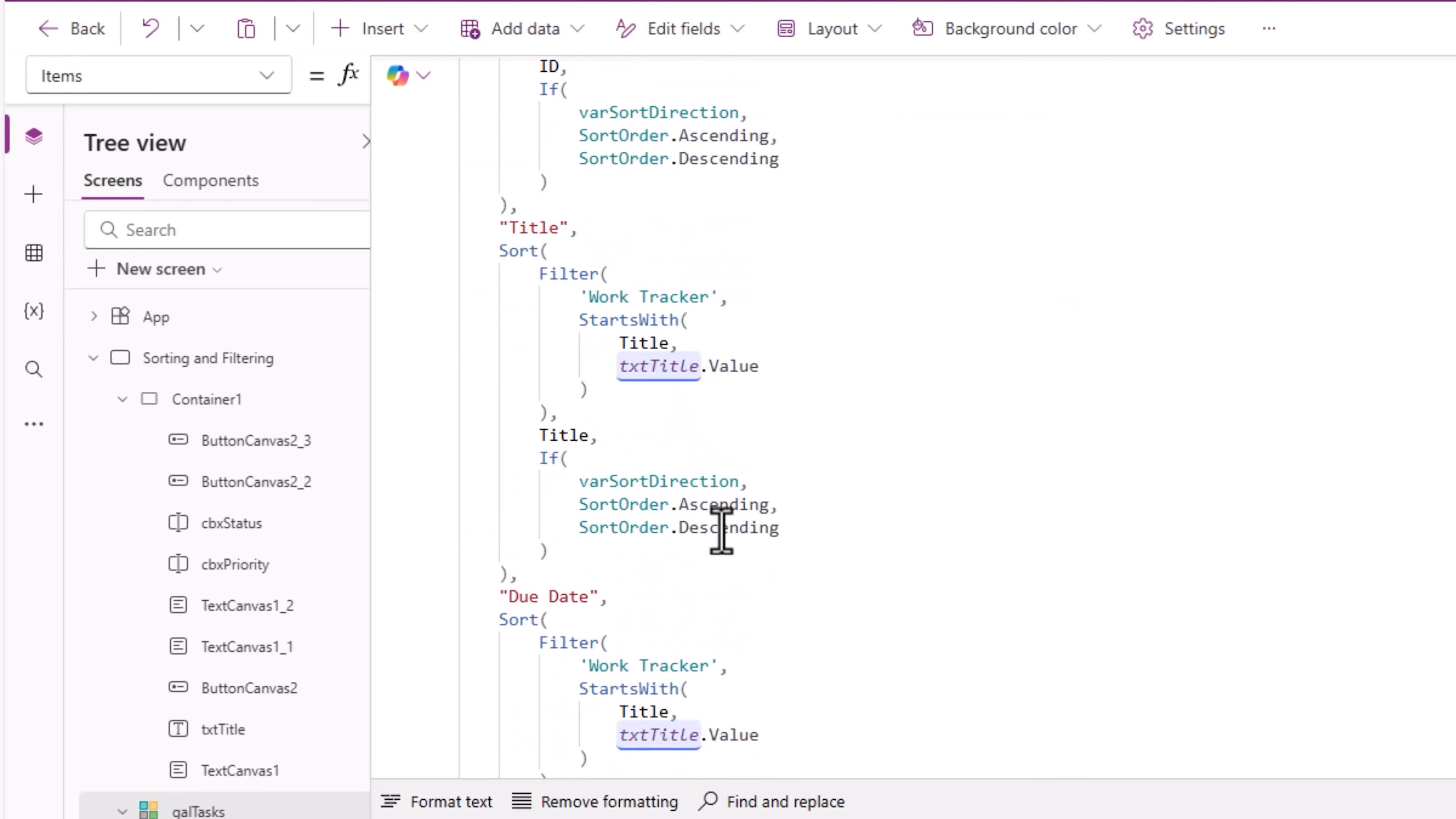
{"action": "left_click_drag", "start_coordinate": [539, 285], "coordinate": [548, 411]}
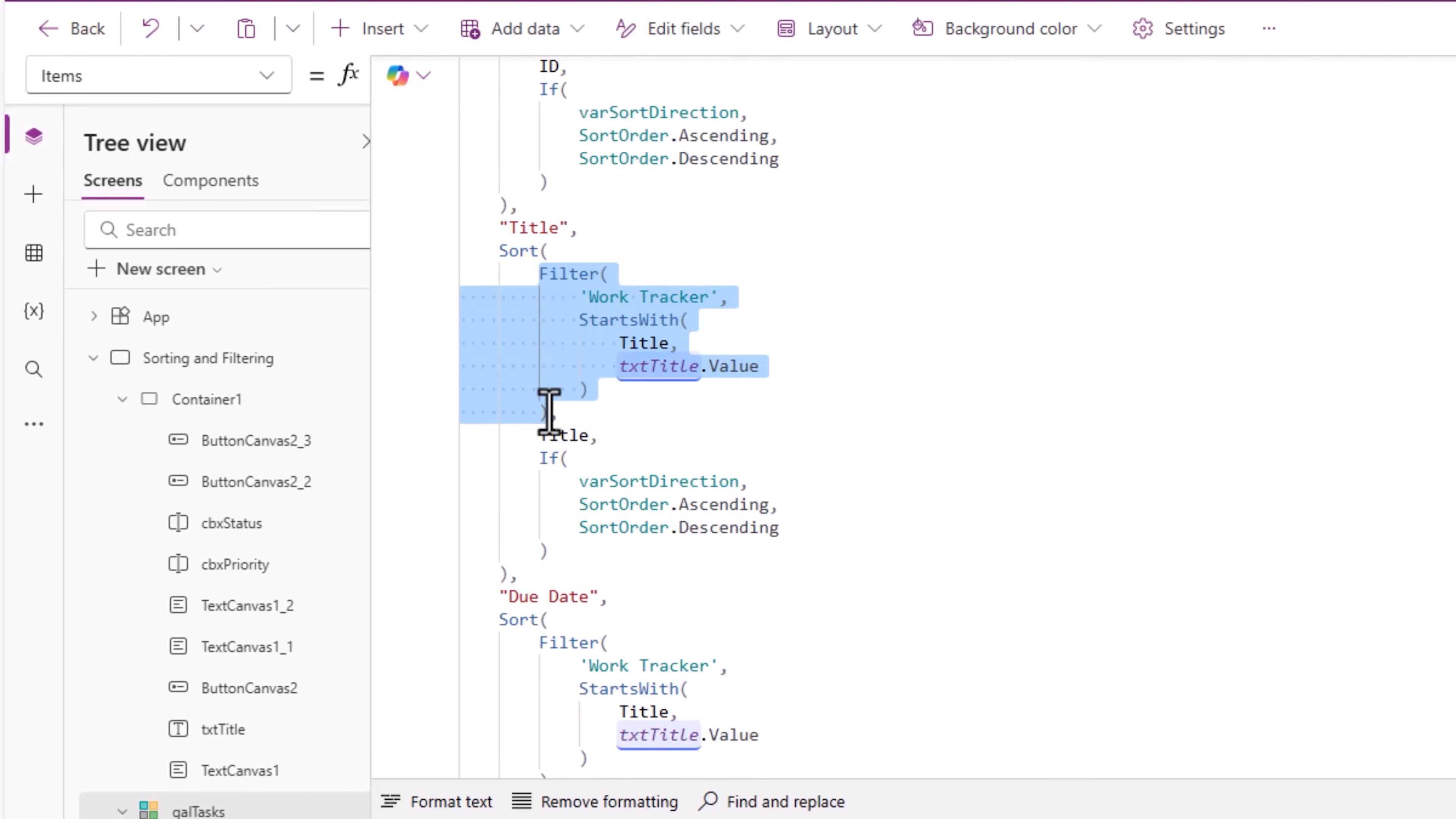
{"action": "key", "text": "ctrl+v"}
Step: Paste the same Filter expression over the Due Date branch's Filter and close the formula editor
{"action": "scroll", "coordinate": [730, 655], "scroll_direction": "down", "scroll_amount": 9}
{"action": "left_click_drag", "start_coordinate": [539, 326], "coordinate": [552, 461]}
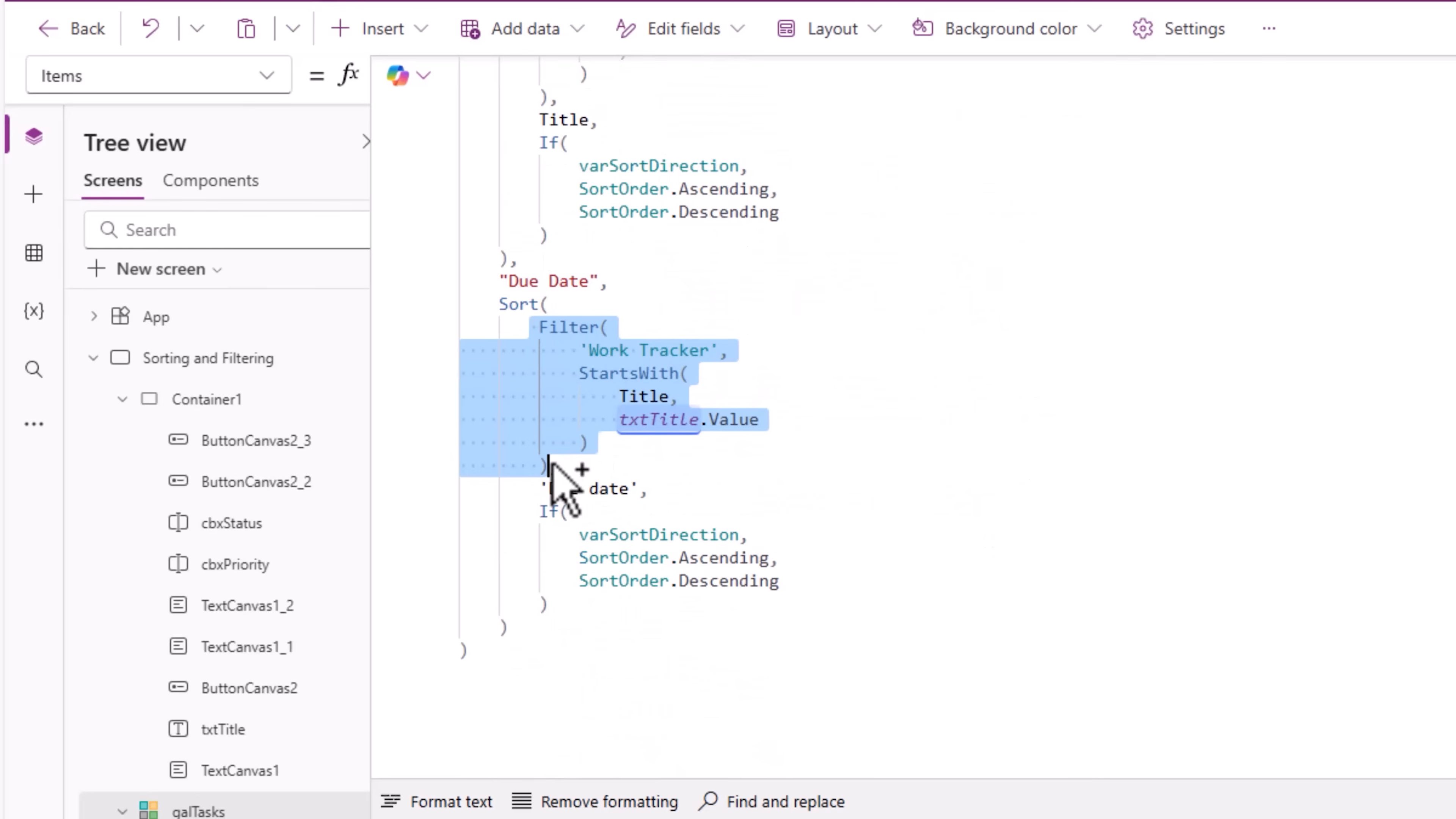
{"action": "key", "text": "ctrl+v"}
{"action": "scroll", "coordinate": [657, 552], "scroll_direction": "down", "scroll_amount": 1}
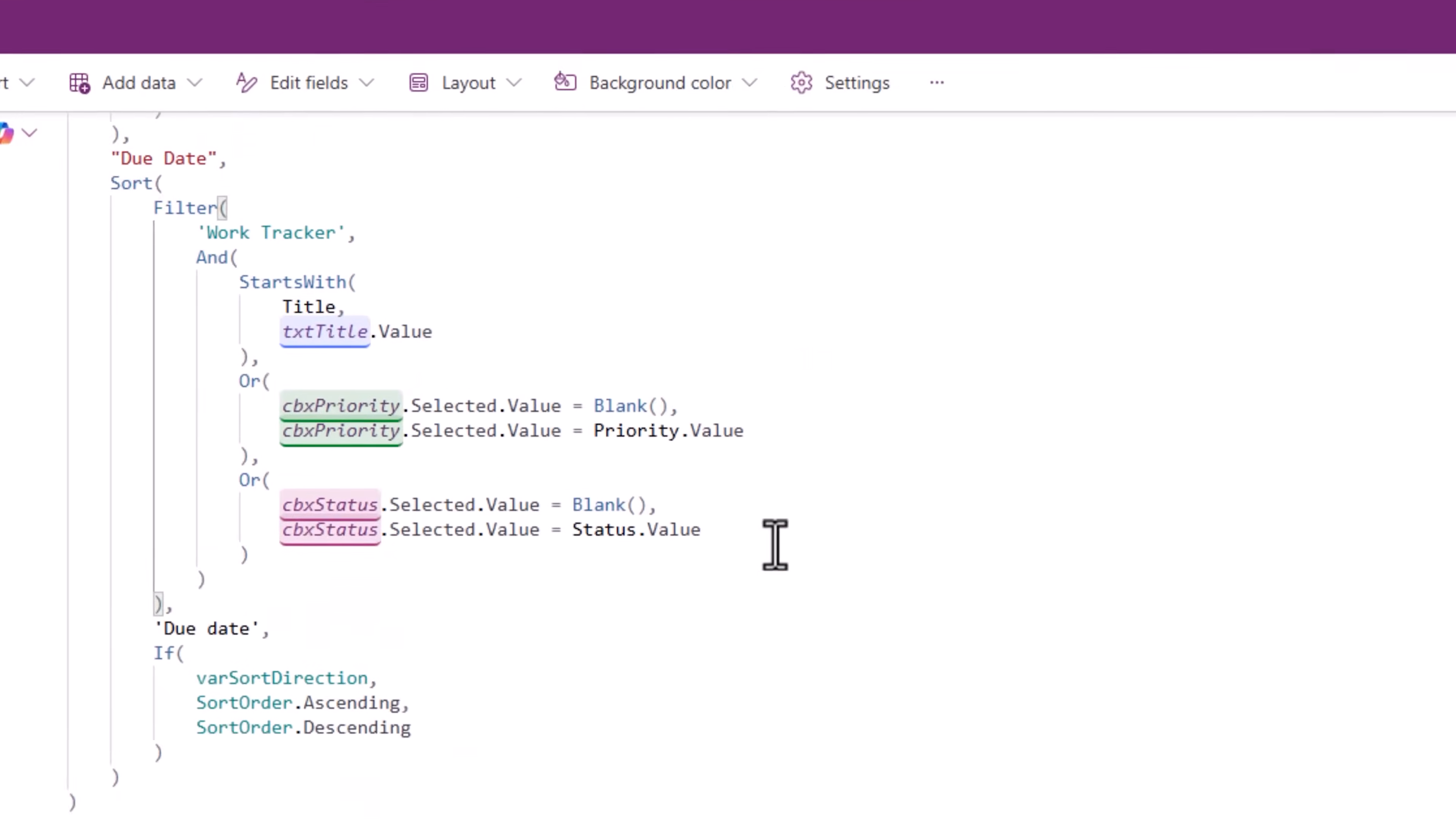
{"action": "left_click", "coordinate": [1203, 232]}
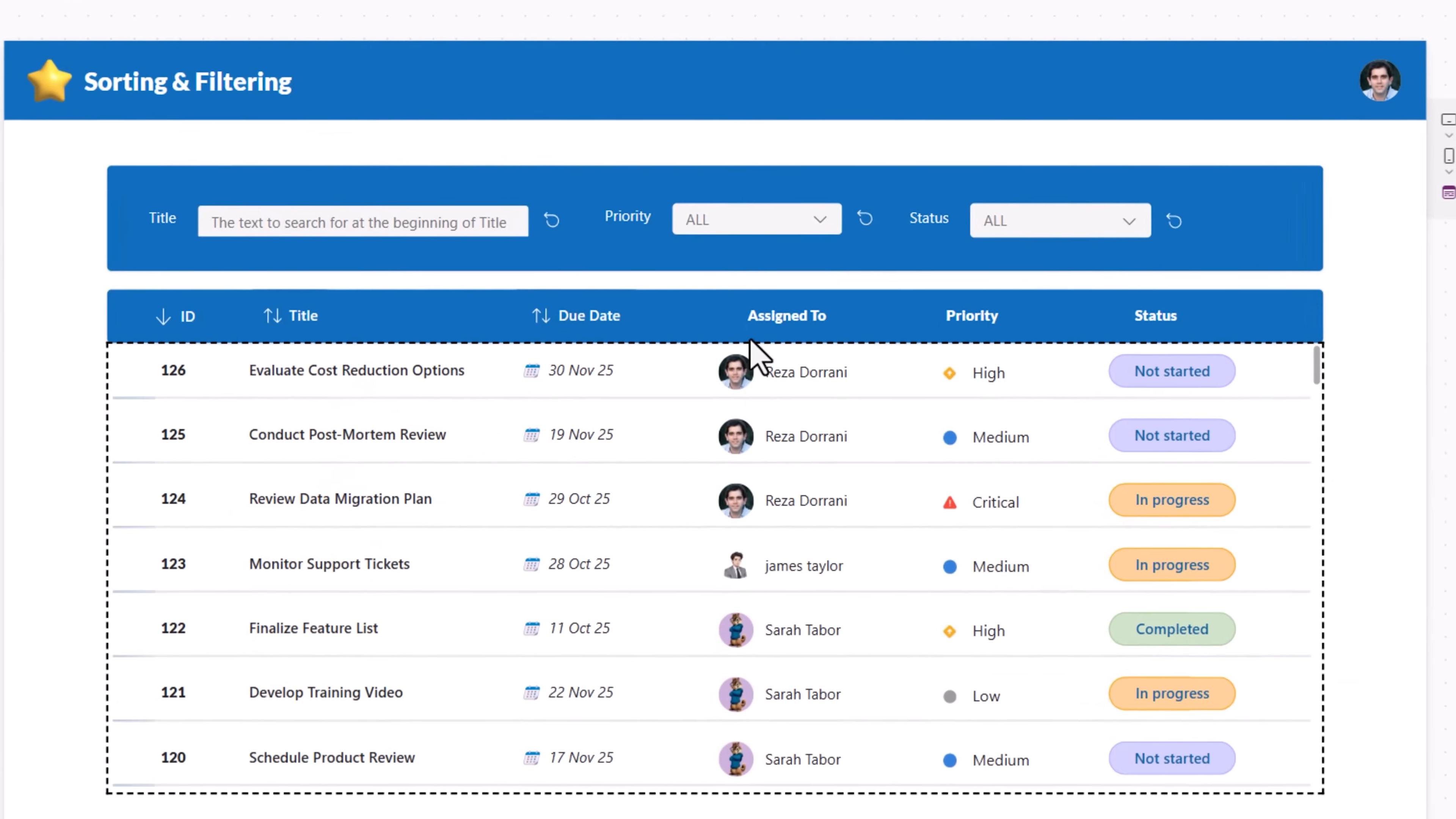
Step: Test the filters again by choosing High priority and In progress status
{"action": "left_click", "coordinate": [765, 213]}
{"action": "left_click", "coordinate": [767, 287]}
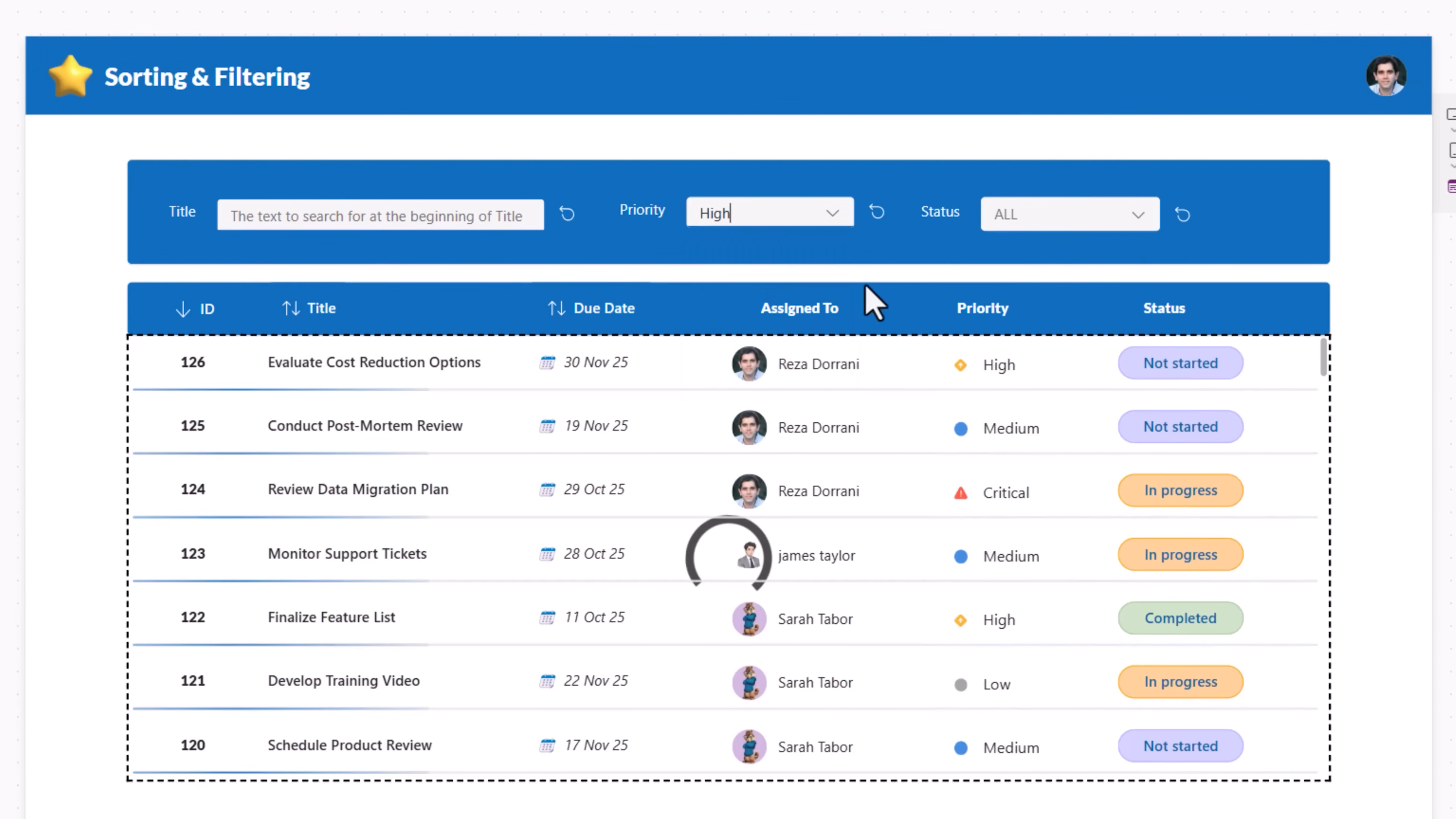
{"action": "left_click", "coordinate": [1135, 229]}
{"action": "left_click", "coordinate": [1049, 255]}
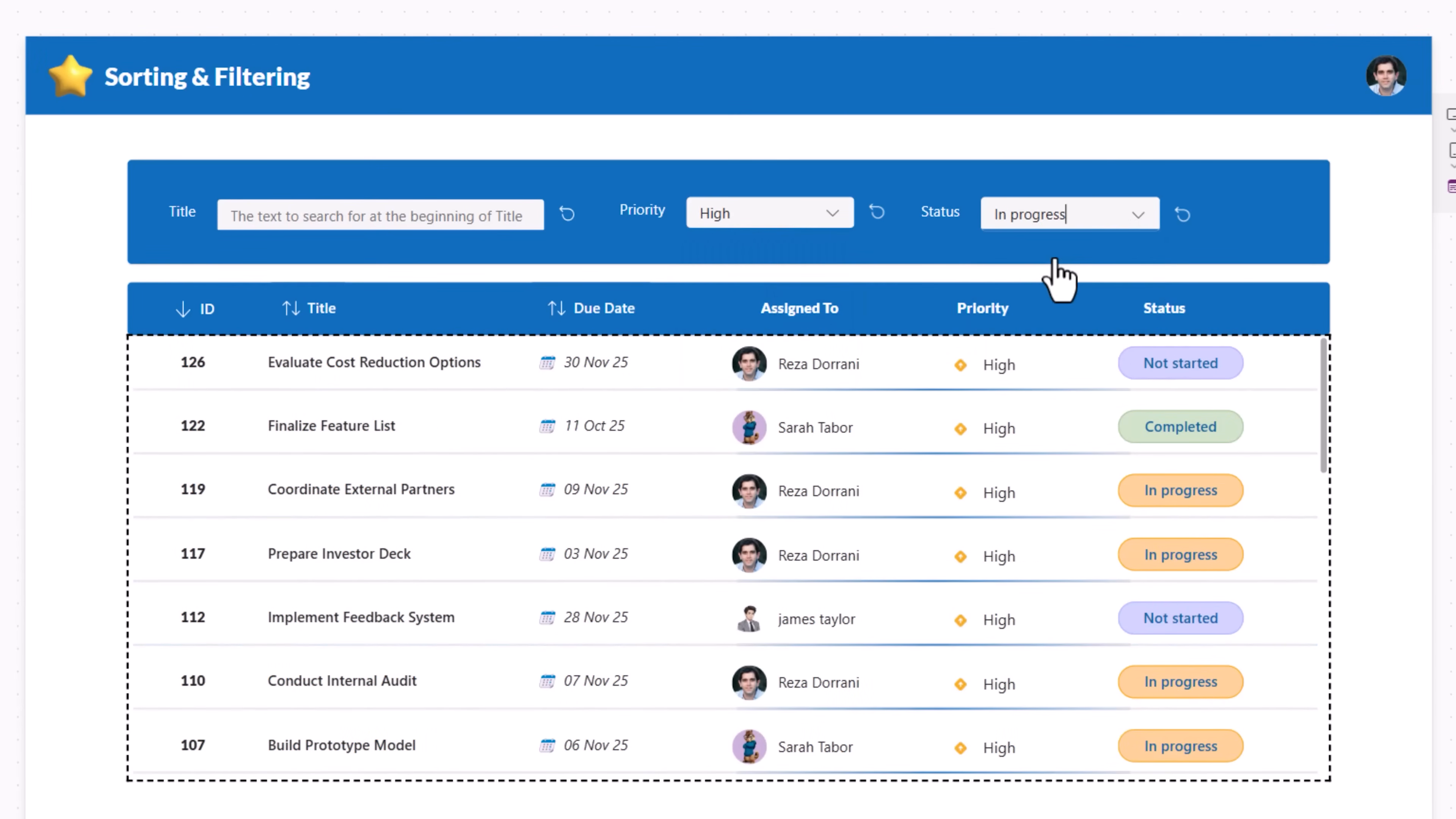
Step: Sort the filtered gallery by Due Date ascending and descending, then by Title ascending
{"action": "left_click", "coordinate": [585, 313]}
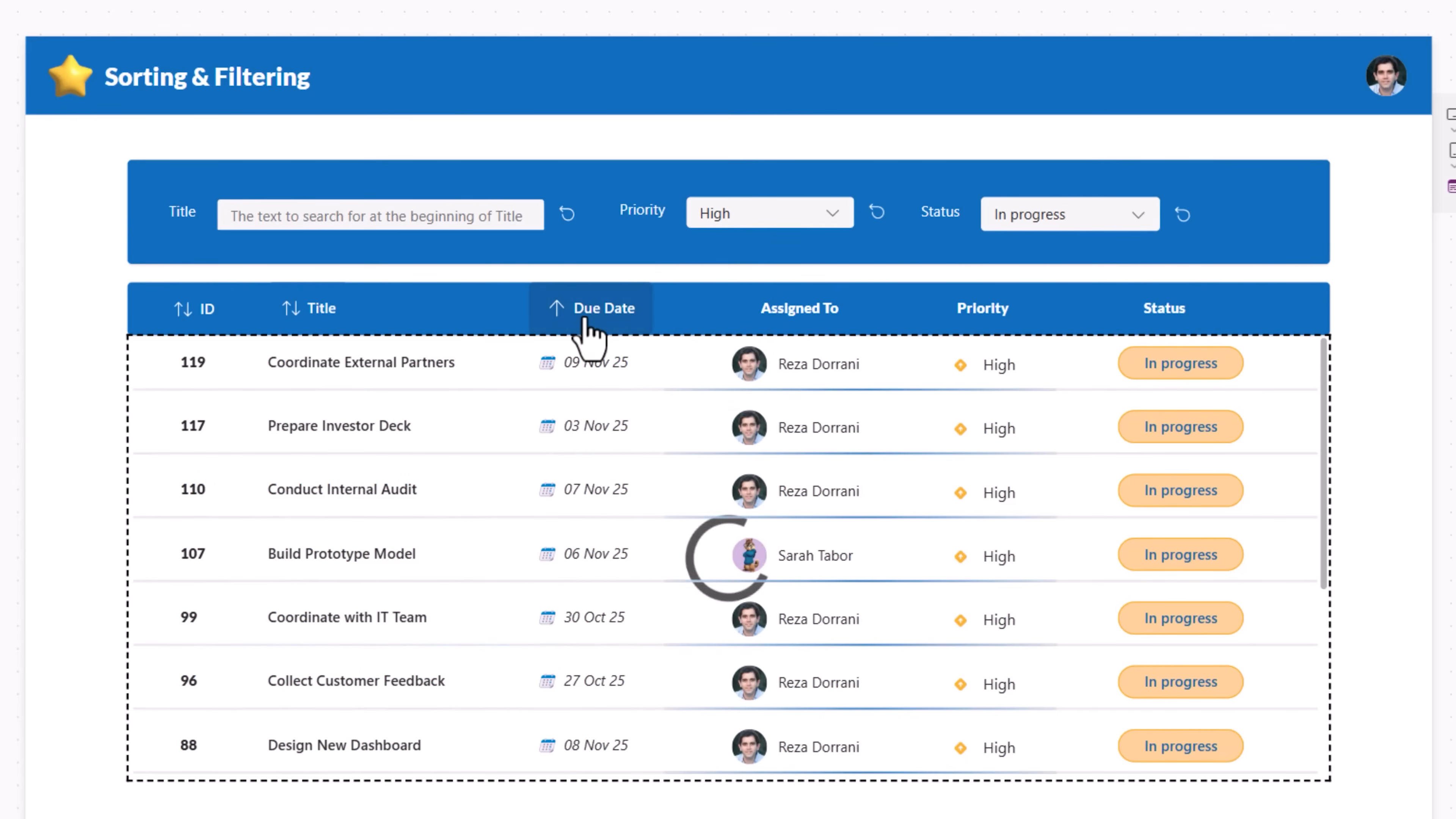
{"action": "left_click", "coordinate": [595, 319]}
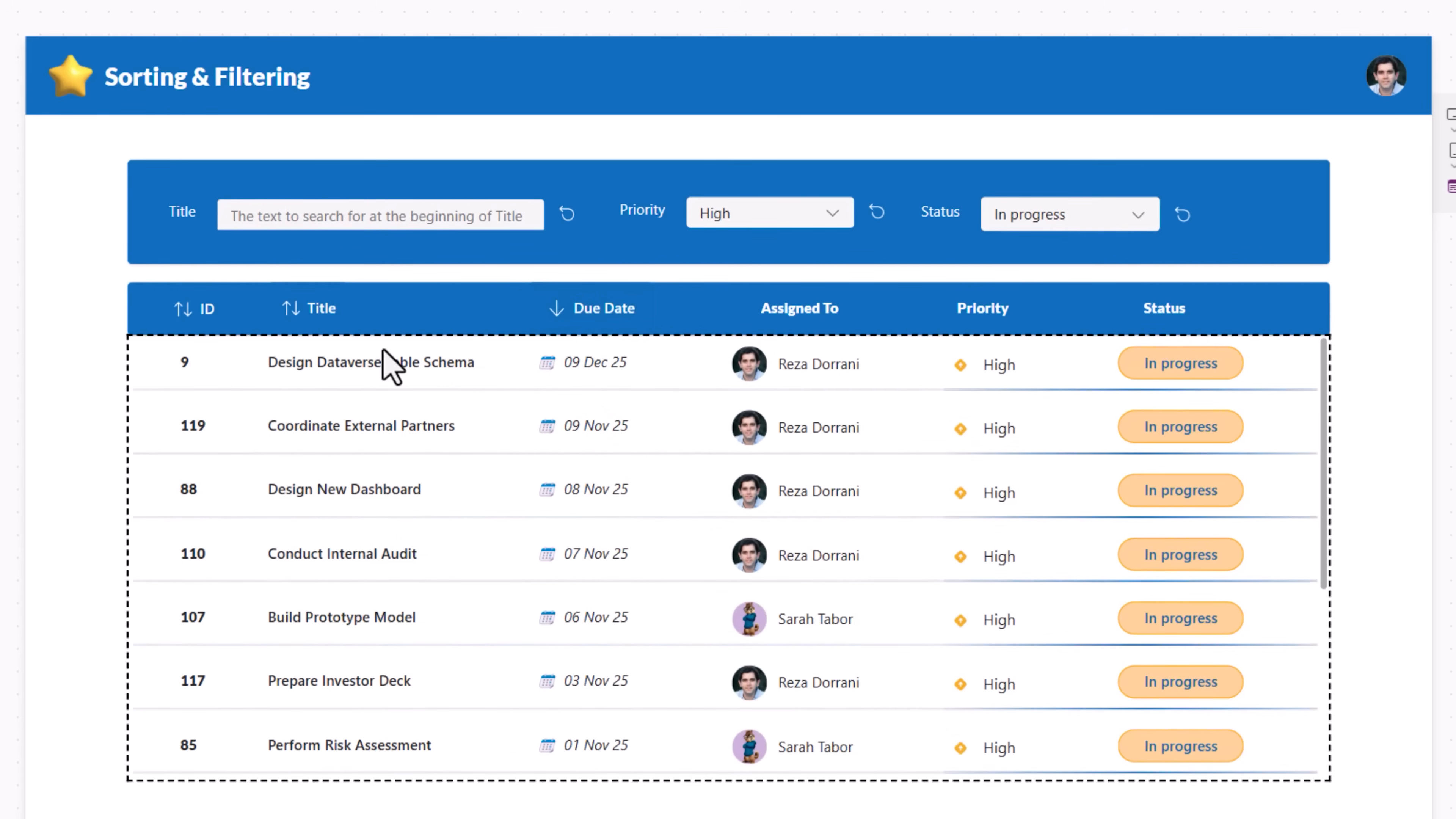
{"action": "left_click", "coordinate": [291, 321]}
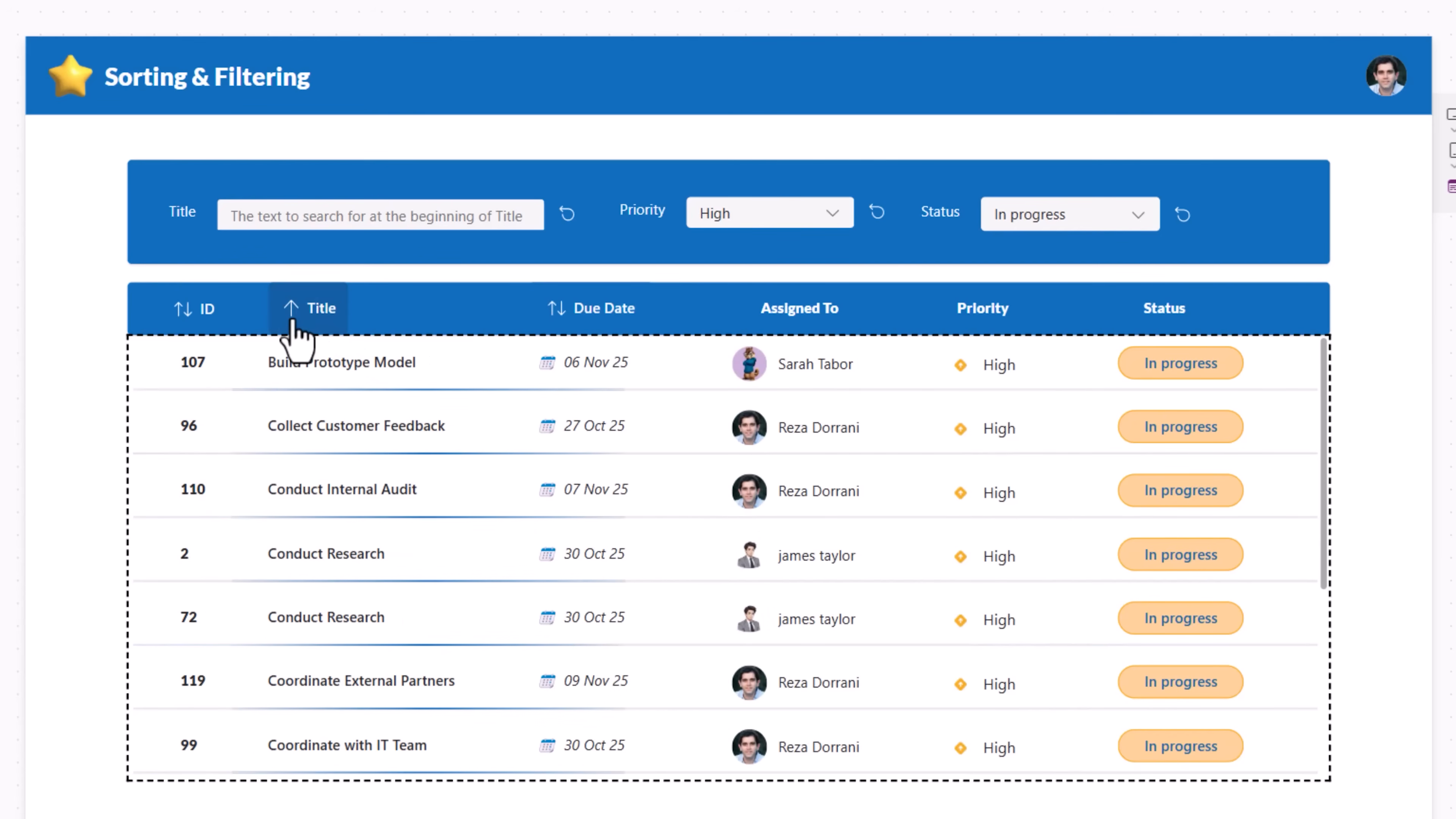